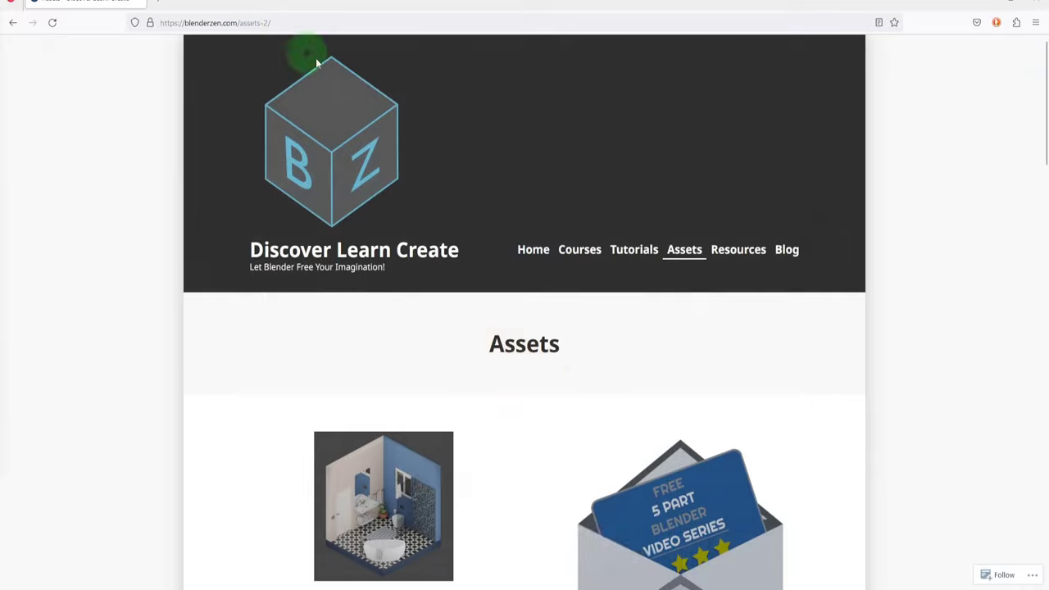
Find the Robot Arm Rigging Tutorial entry on the Assets page
scroll(576, 356, down, 16)
scroll(598, 389, down, 7)
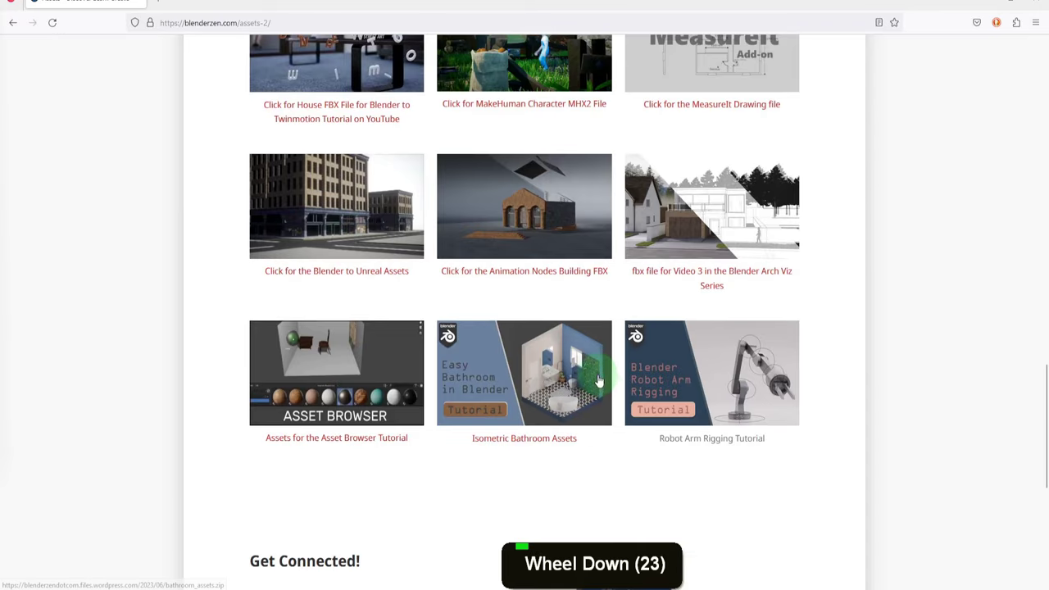
scroll(697, 414, up, 1)
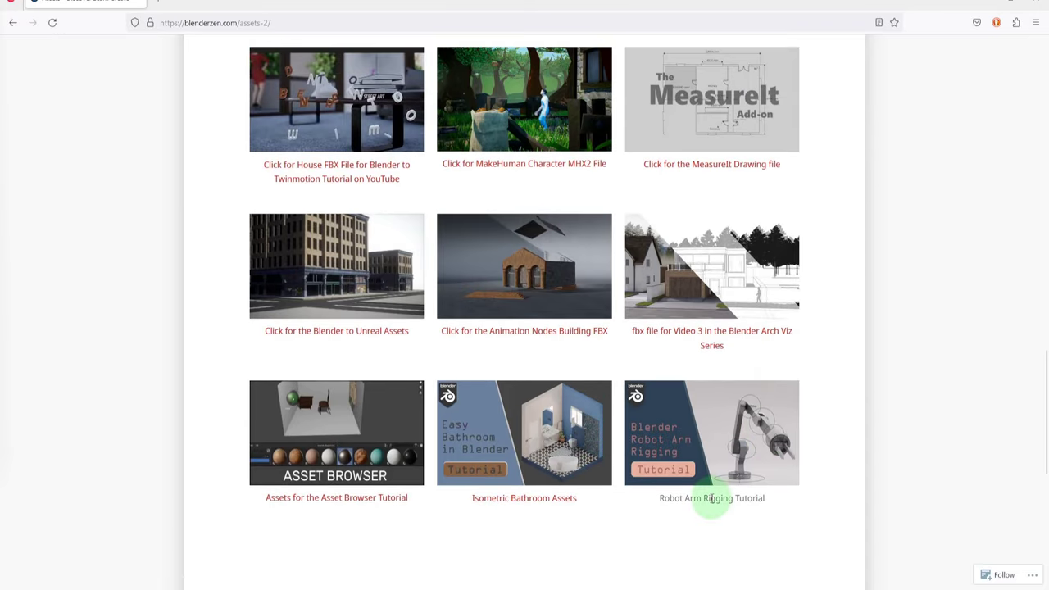
double_click(711, 494)
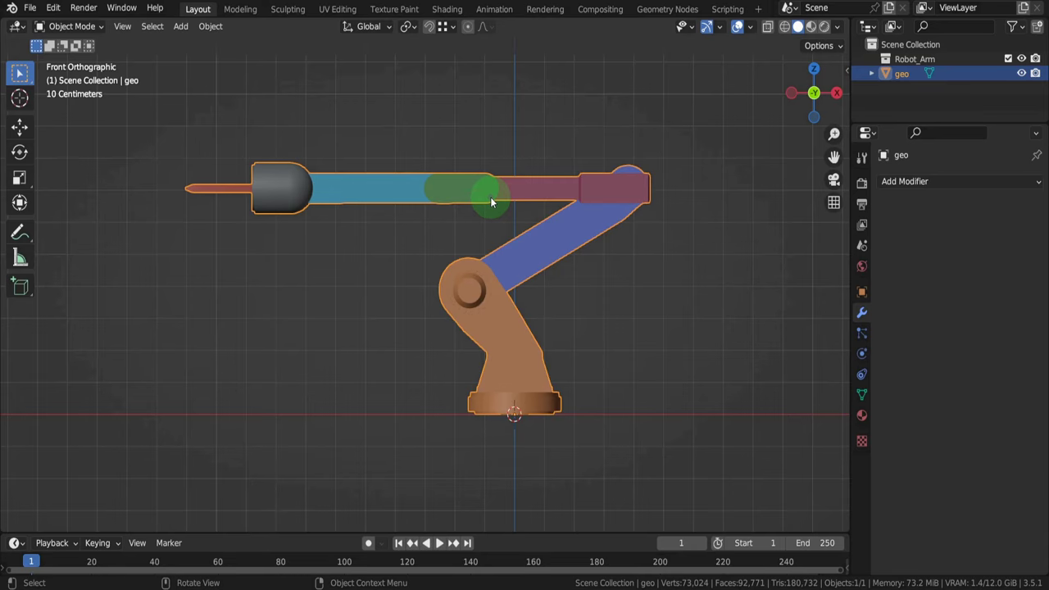
In Blender, add a single-bone armature at the base of the robot arm
scroll(490, 199, up, 1)
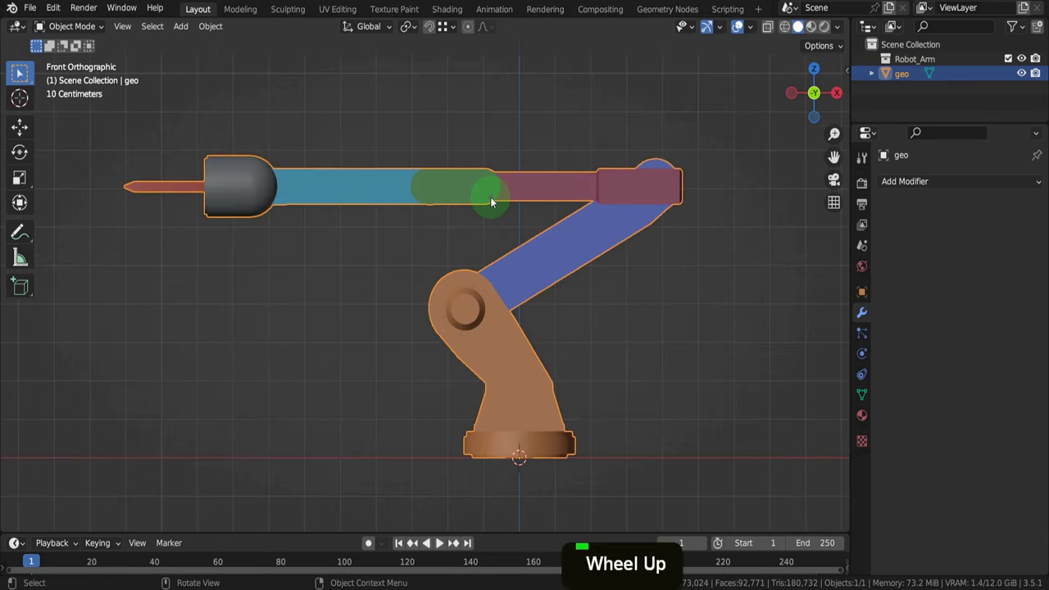
scroll(447, 195, down, 2)
middle_drag(444, 196, 538, 224)
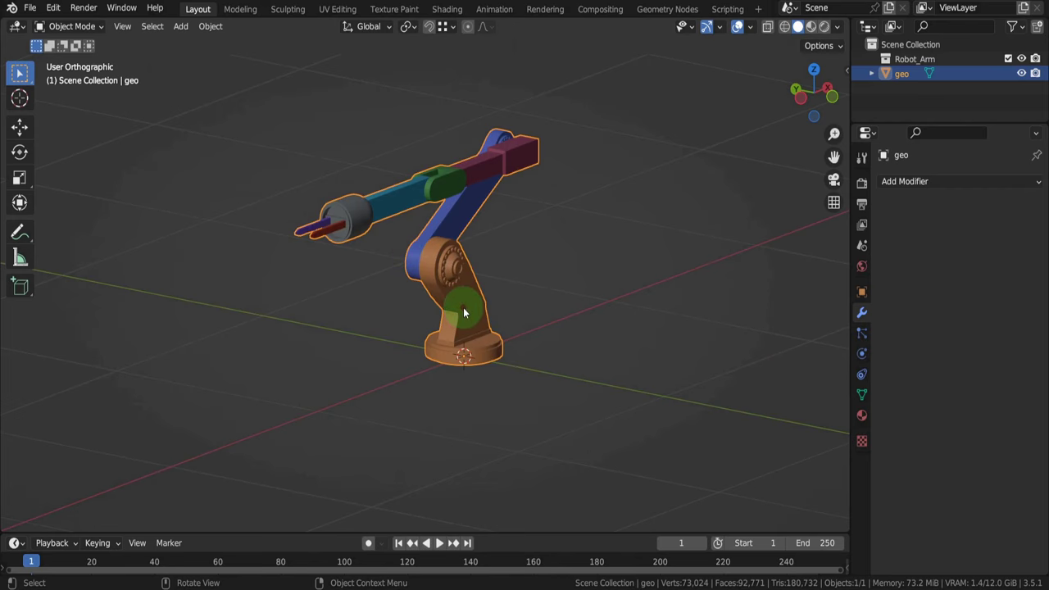
click(180, 26)
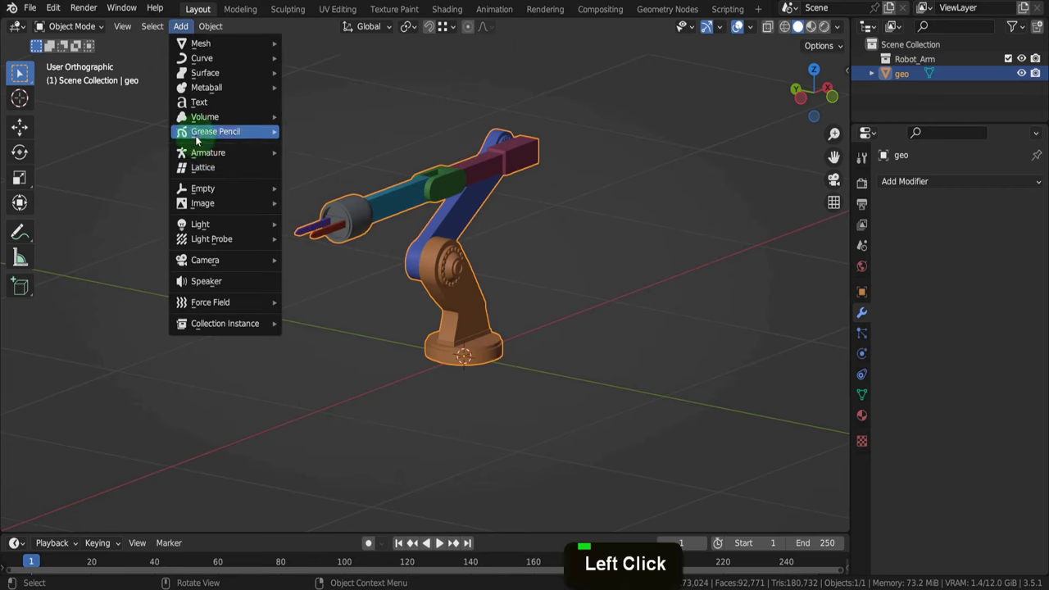
mouse_move(218, 153)
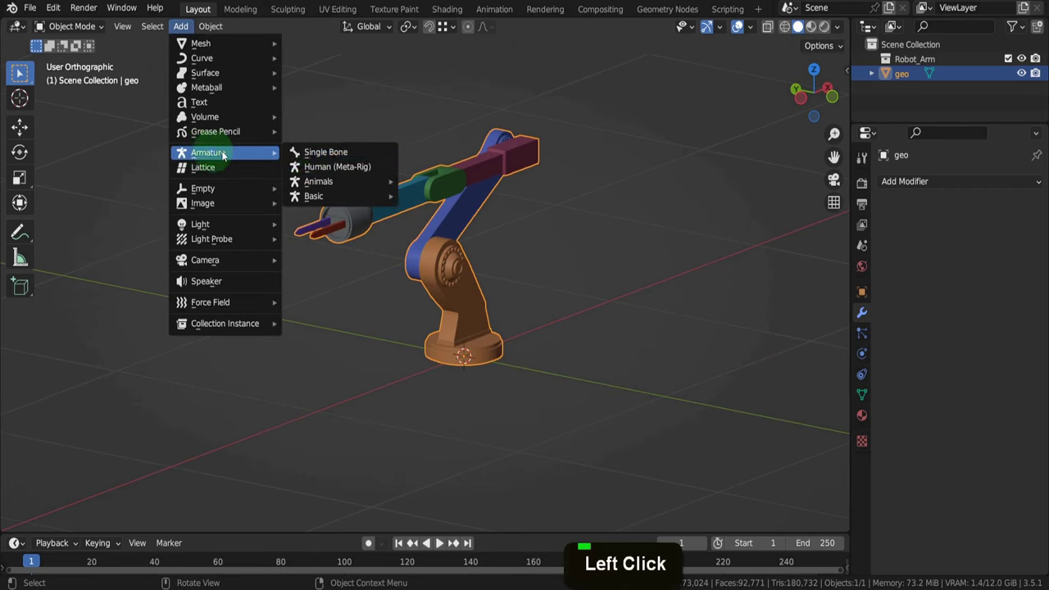
click(316, 154)
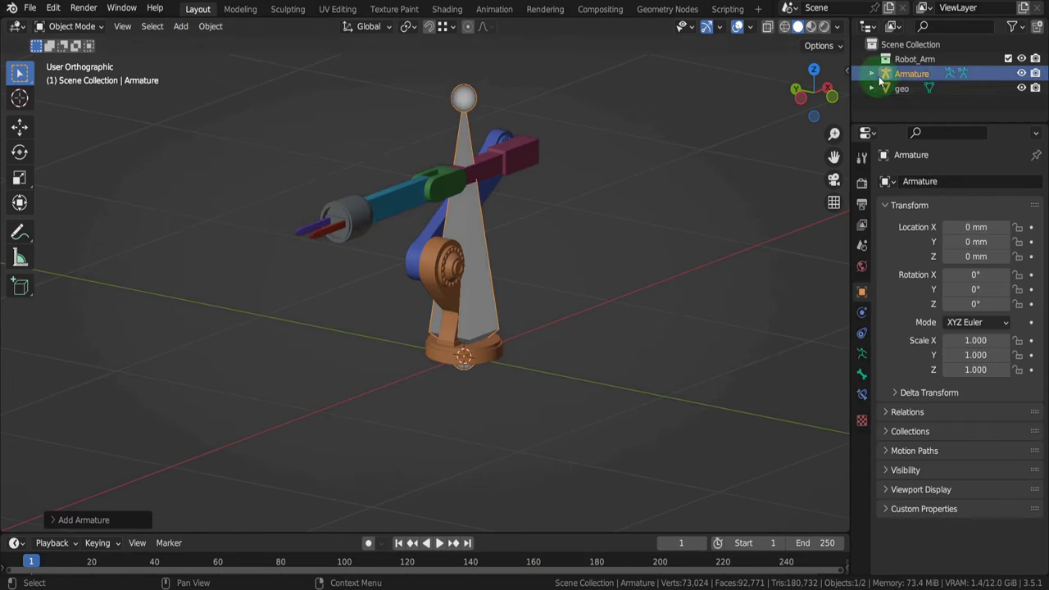
Expand the armature's hierarchy in the scene collection and select its bone
click(916, 75)
click(870, 76)
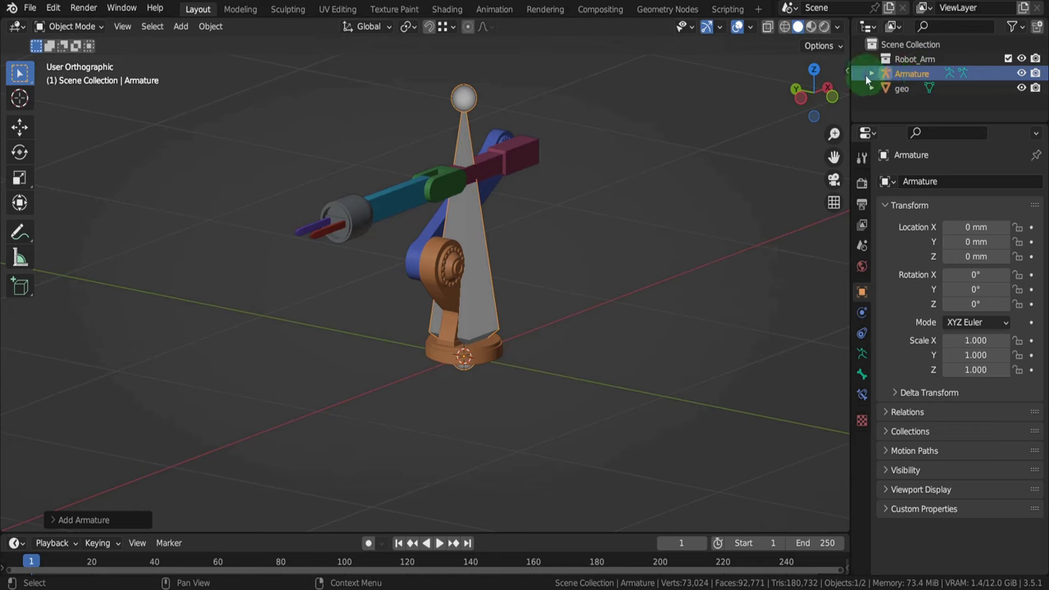
click(871, 75)
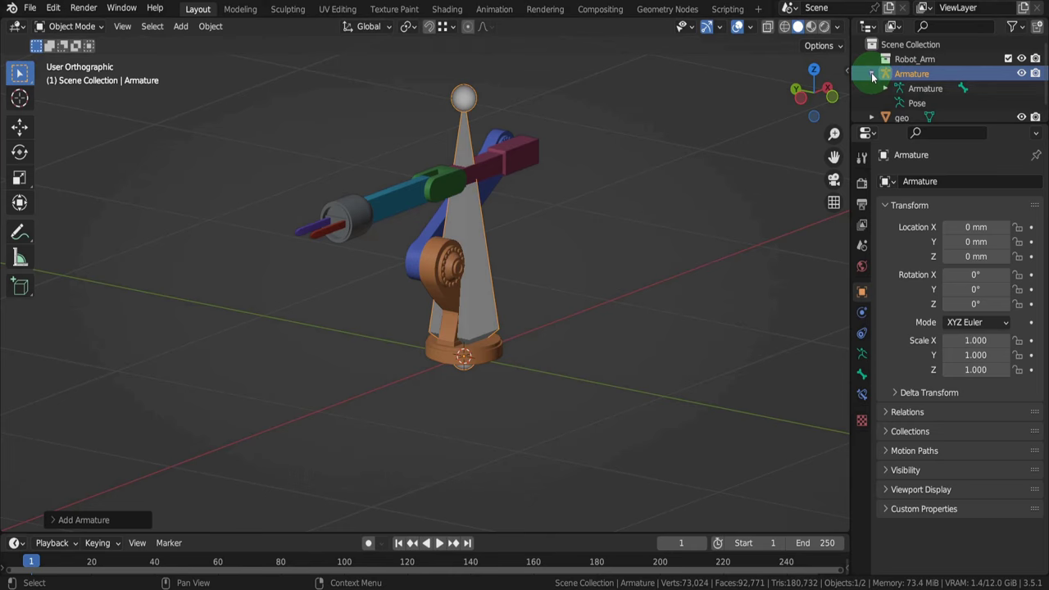
click(886, 88)
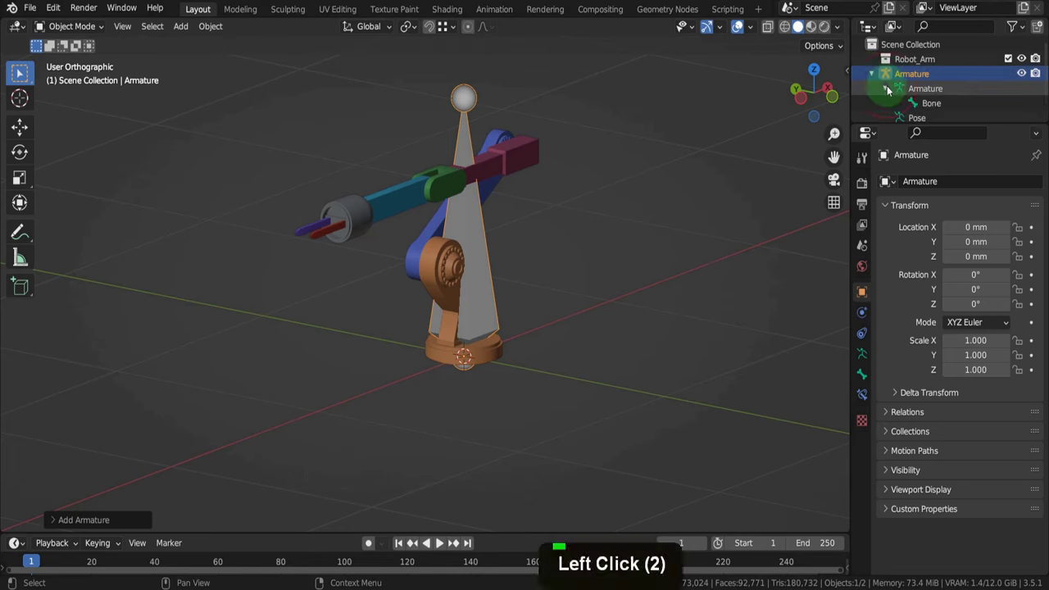
scroll(888, 90, down, 1)
click(936, 80)
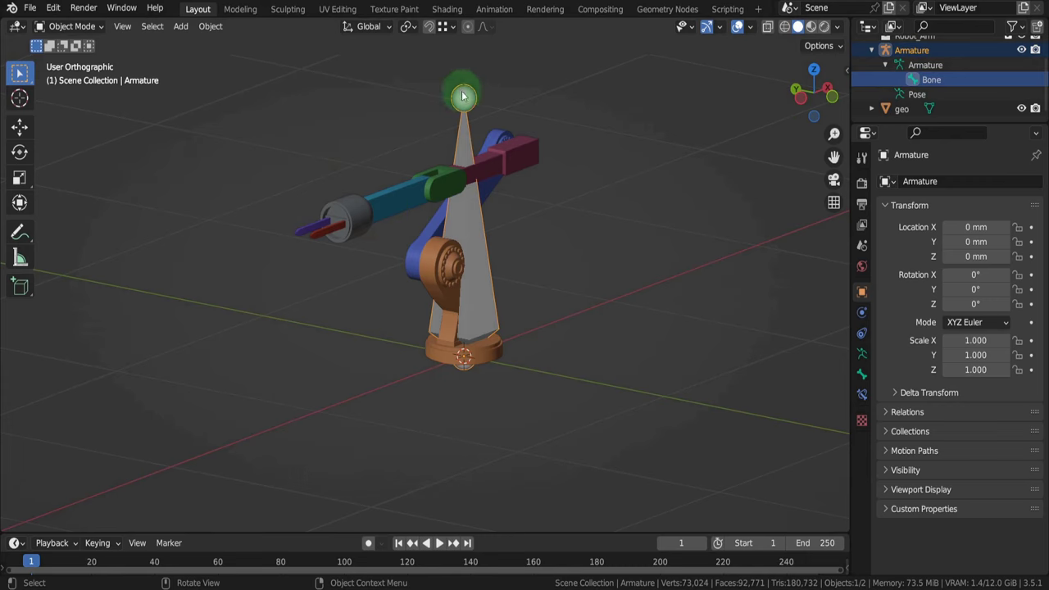
Enter Edit Mode on the armature and show the bone's transform values and the armature's viewport display settings
key(Tab)
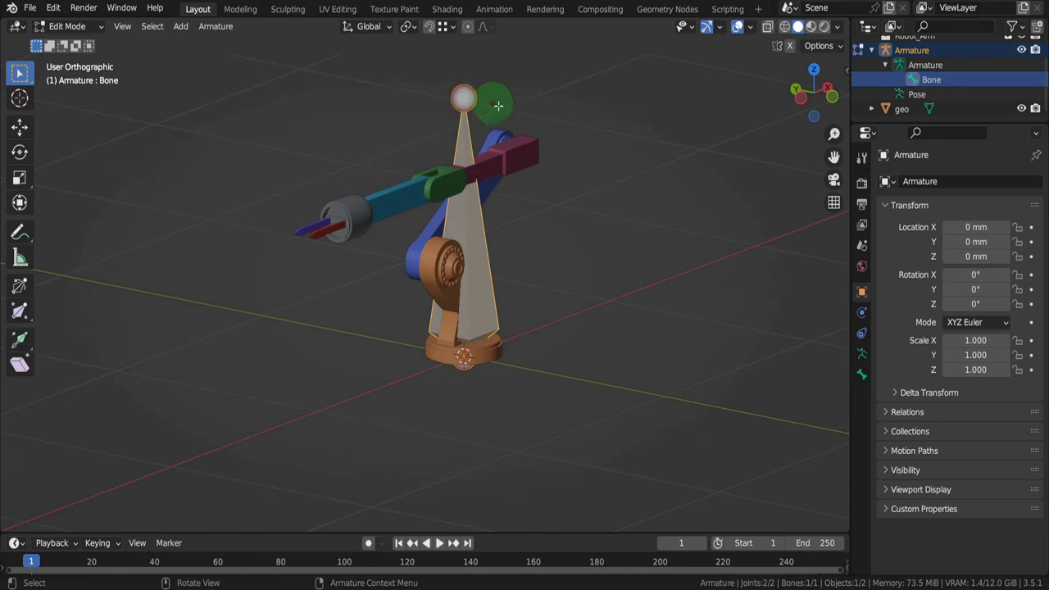
key(n)
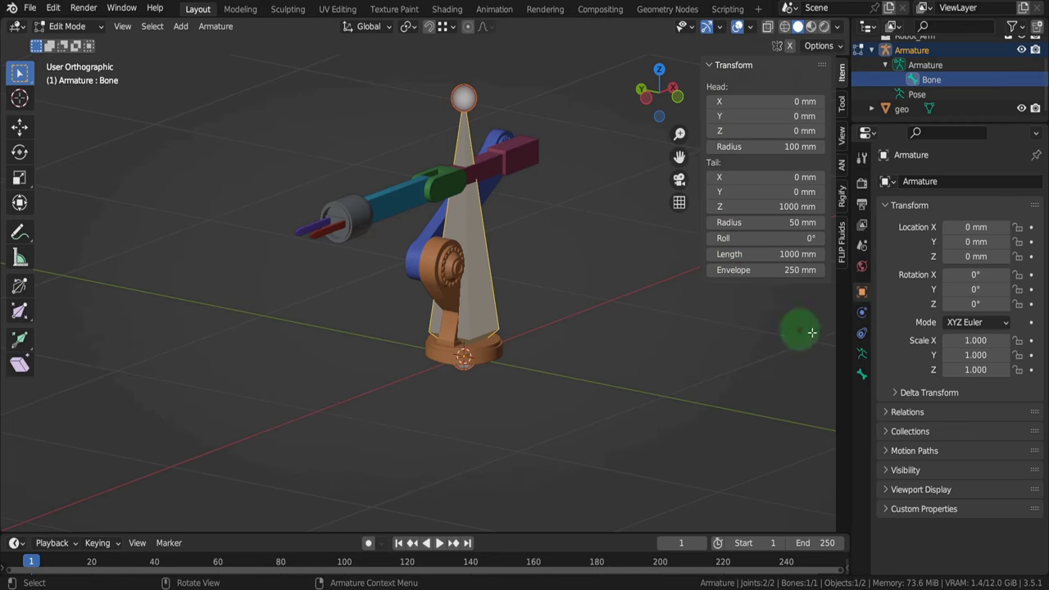
click(862, 352)
click(877, 370)
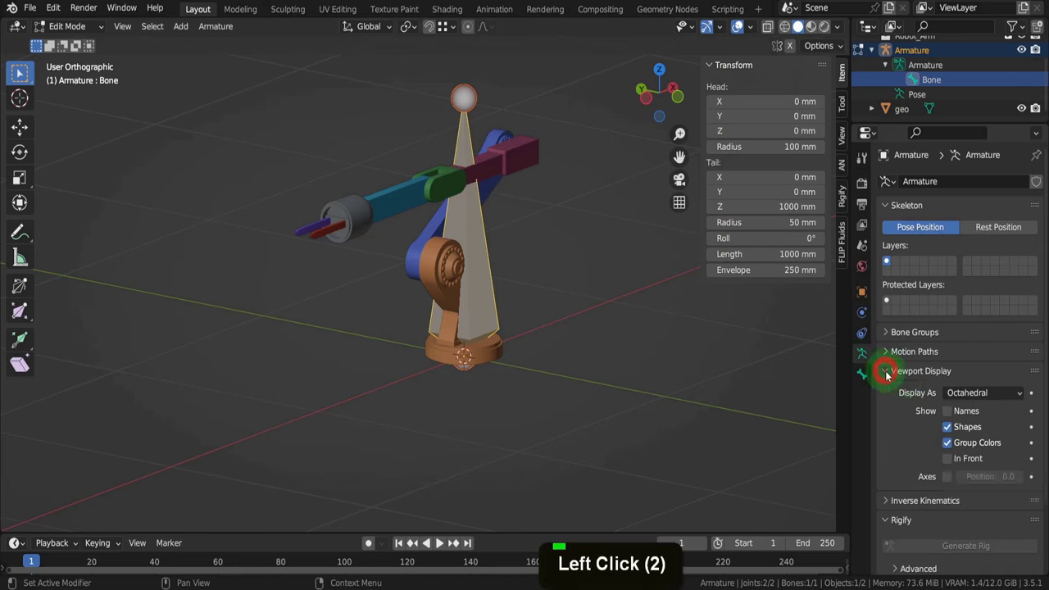
Try the Stick and Envelope display types on the armature, returning to Octahedral
click(972, 394)
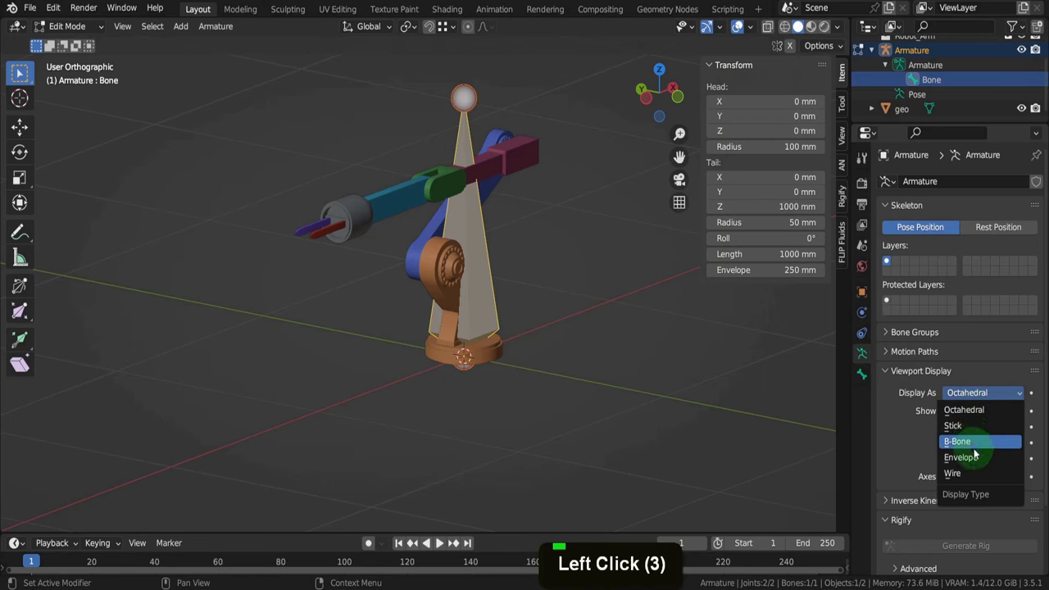
click(965, 426)
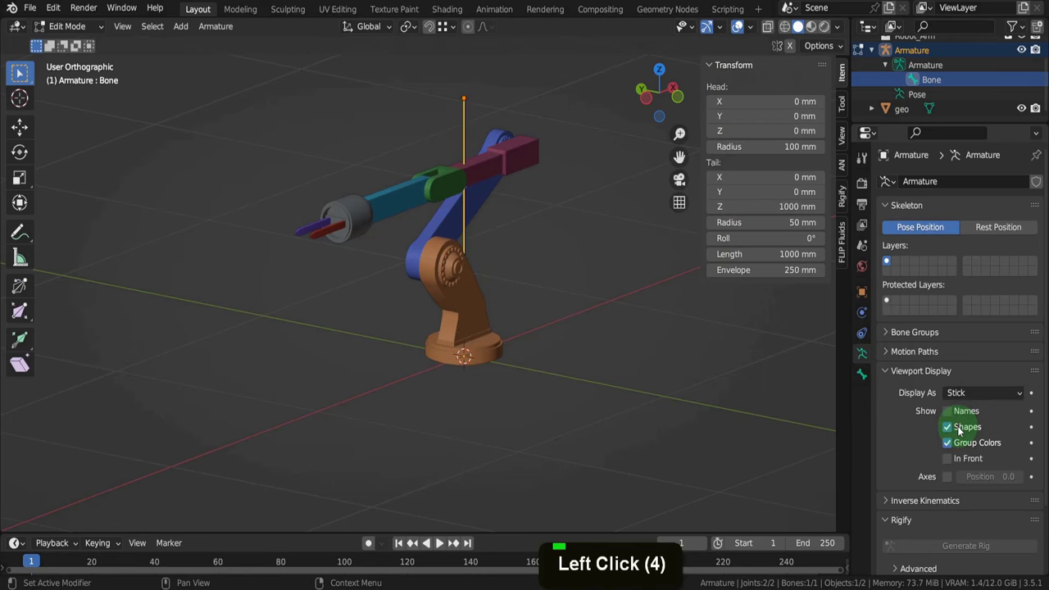
click(965, 393)
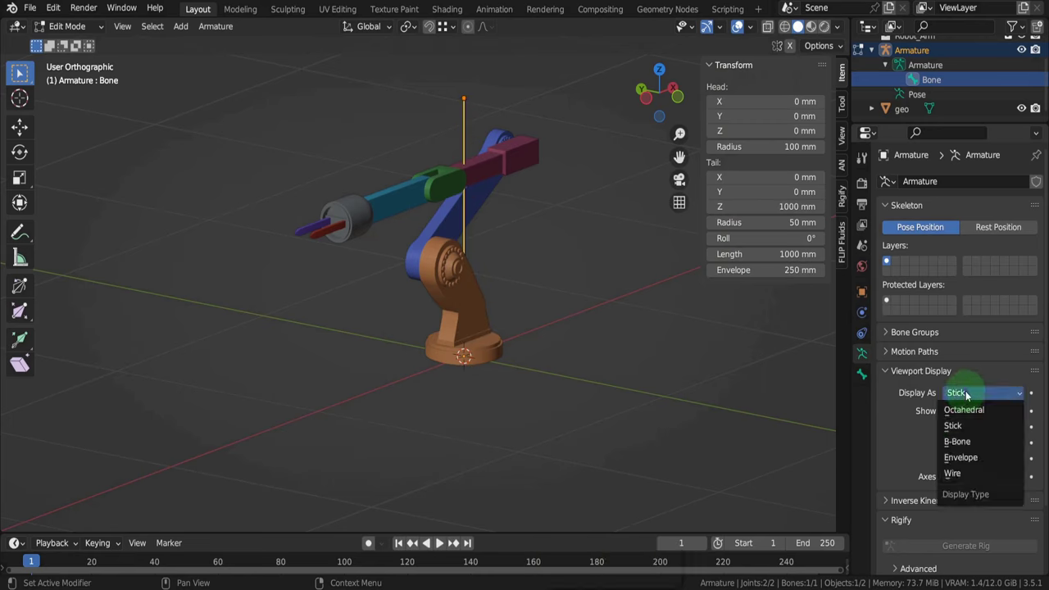
click(962, 458)
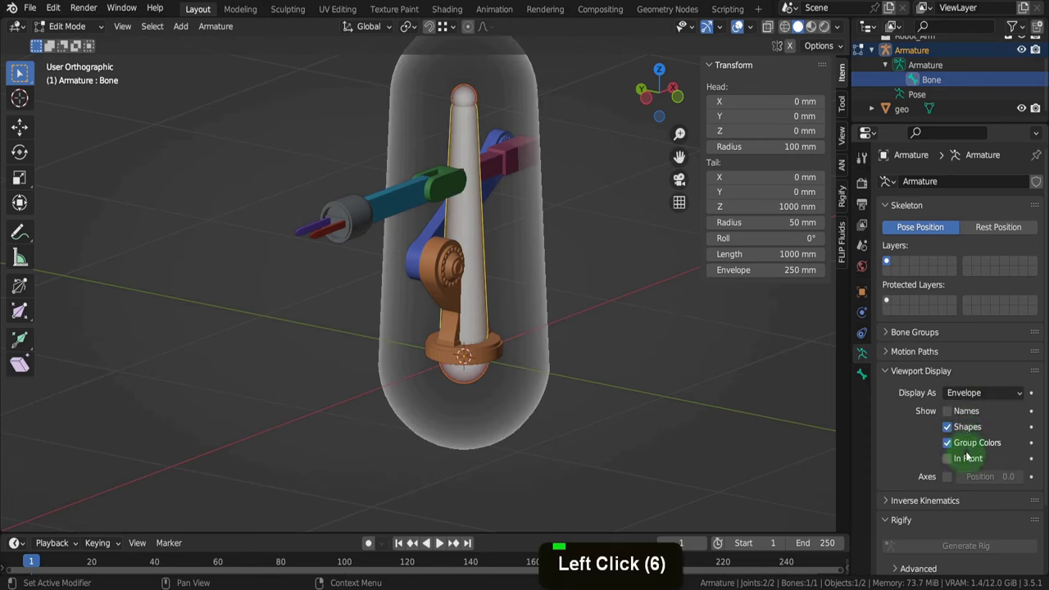
click(965, 393)
click(964, 410)
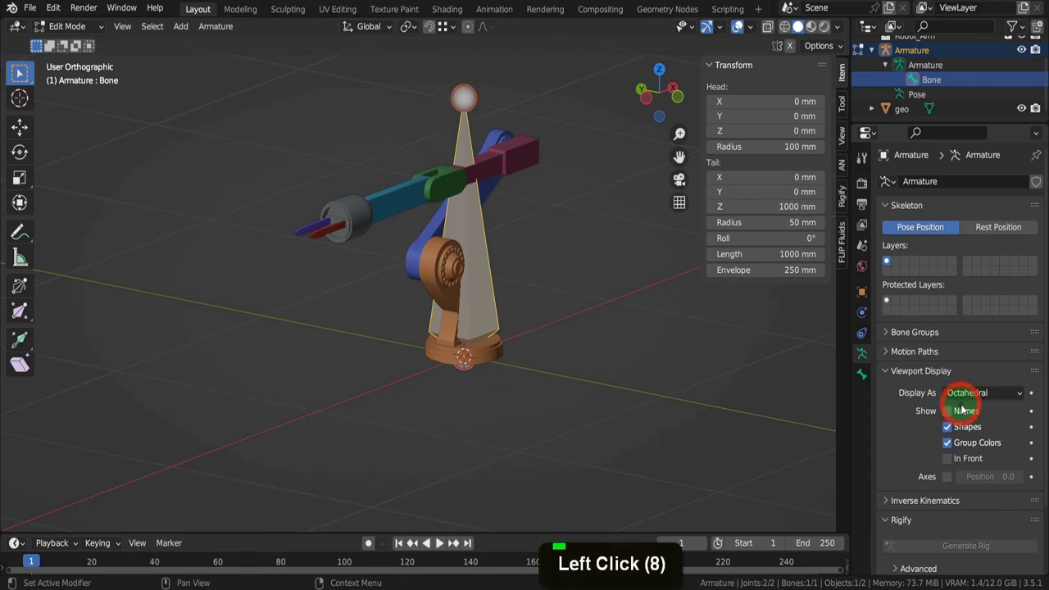
Make the armature draw in front of the robot arm and show its bone names and axes
click(948, 458)
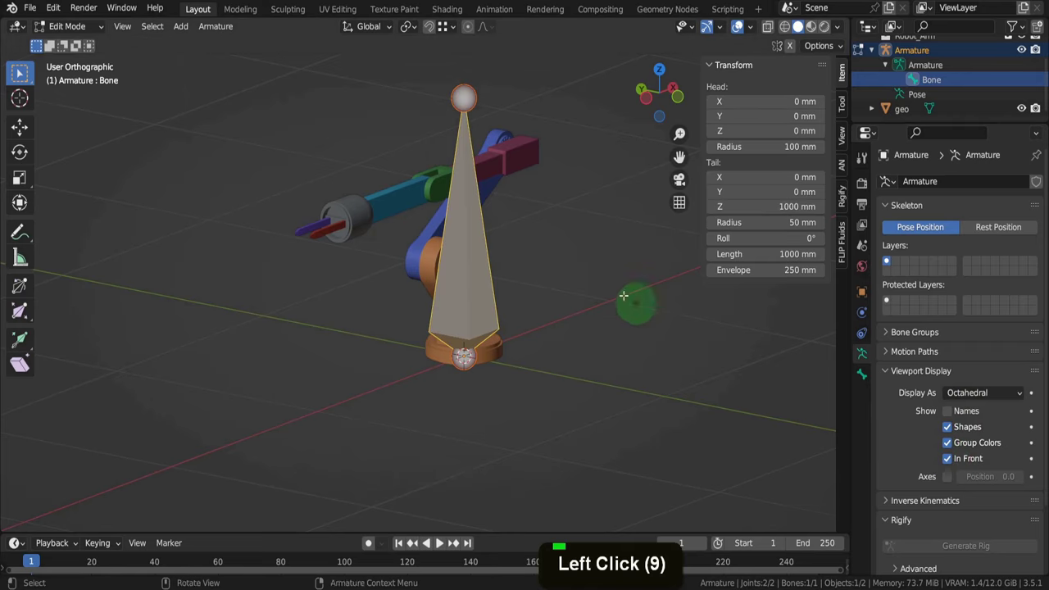
middle_drag(634, 304, 528, 260)
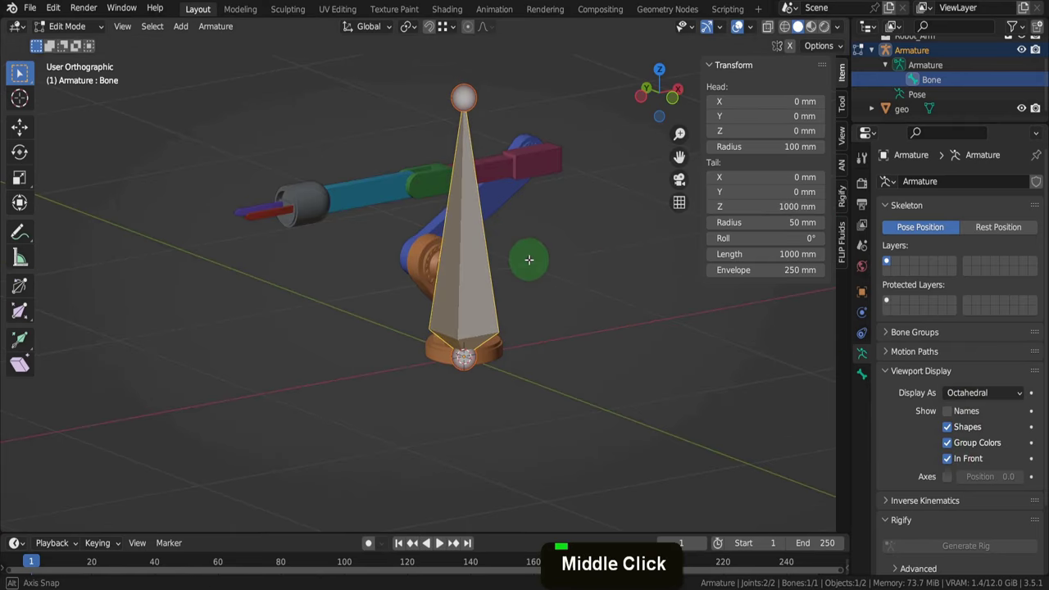
click(947, 411)
click(947, 476)
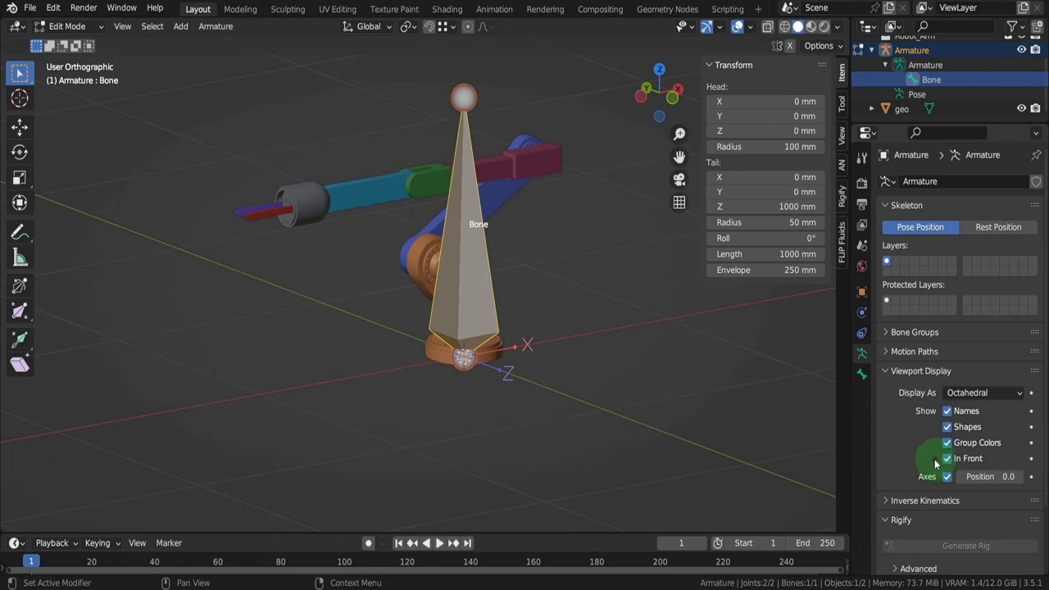
shift+middle_drag(562, 243, 462, 248)
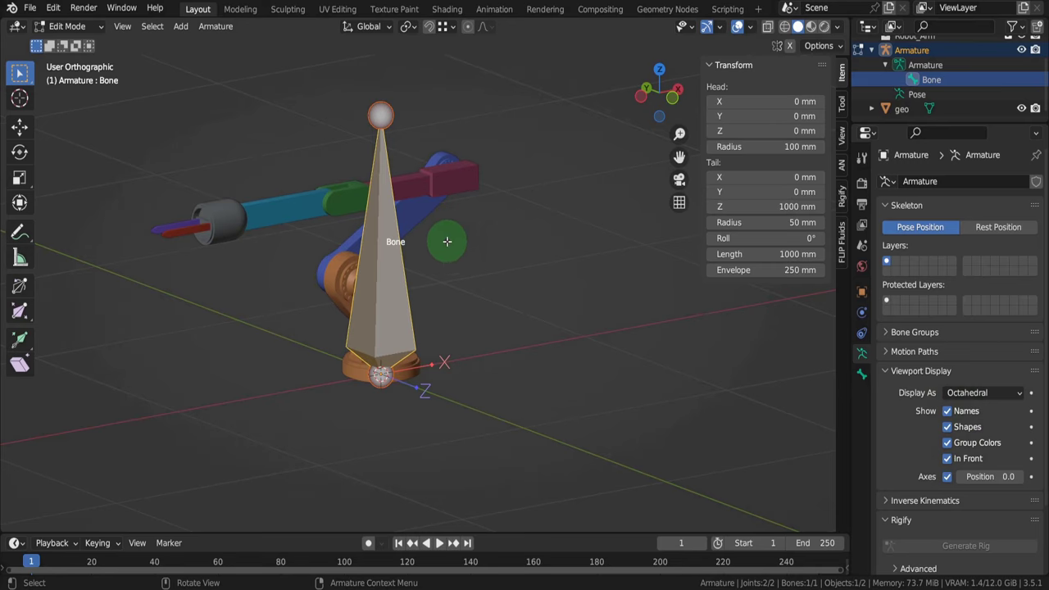
Switch the armature to Pose Mode and back to Edit Mode
click(93, 26)
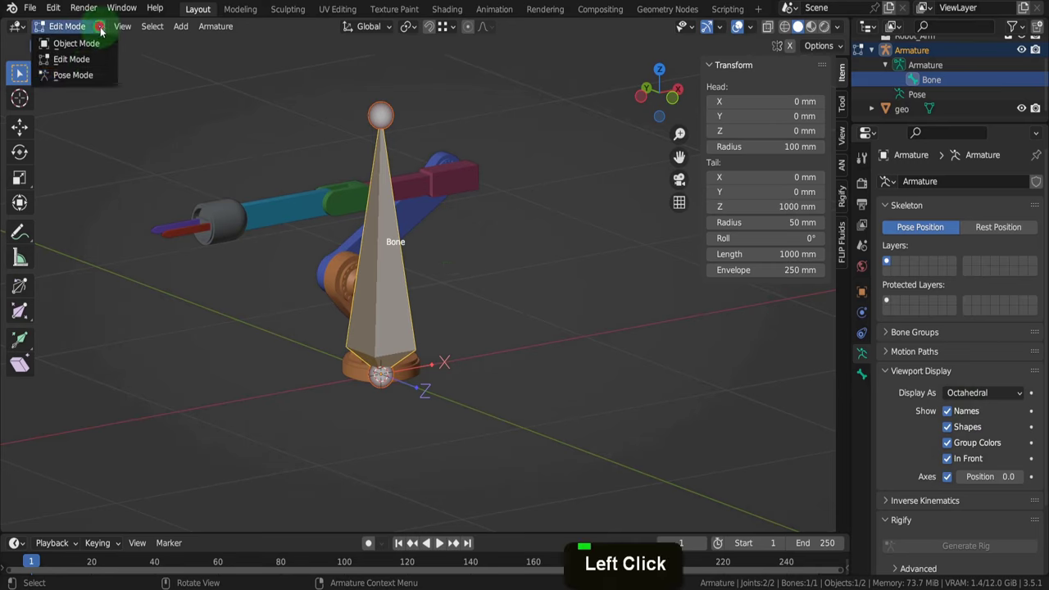
click(82, 75)
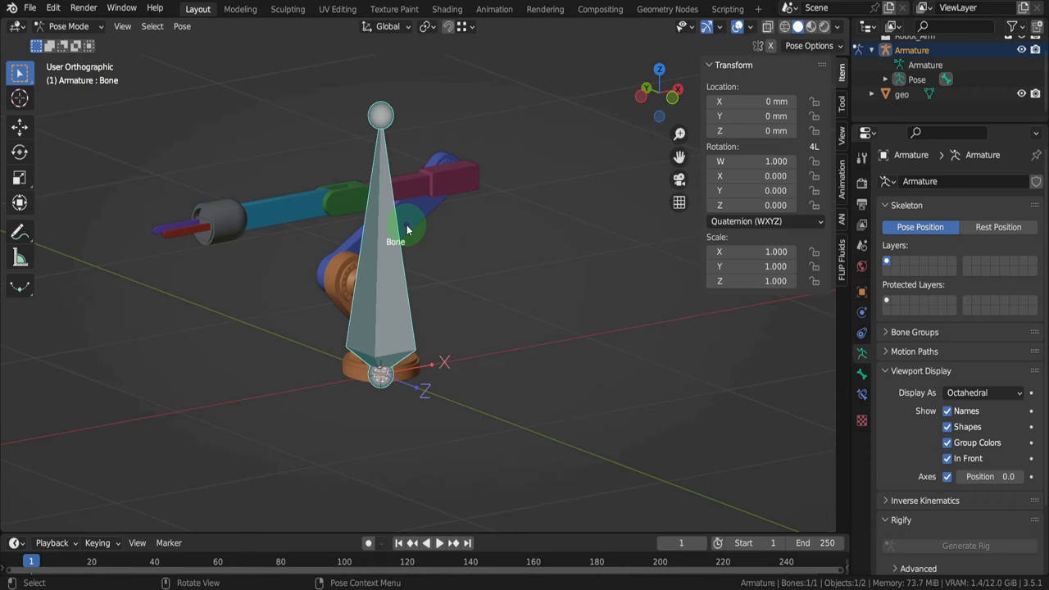
click(72, 26)
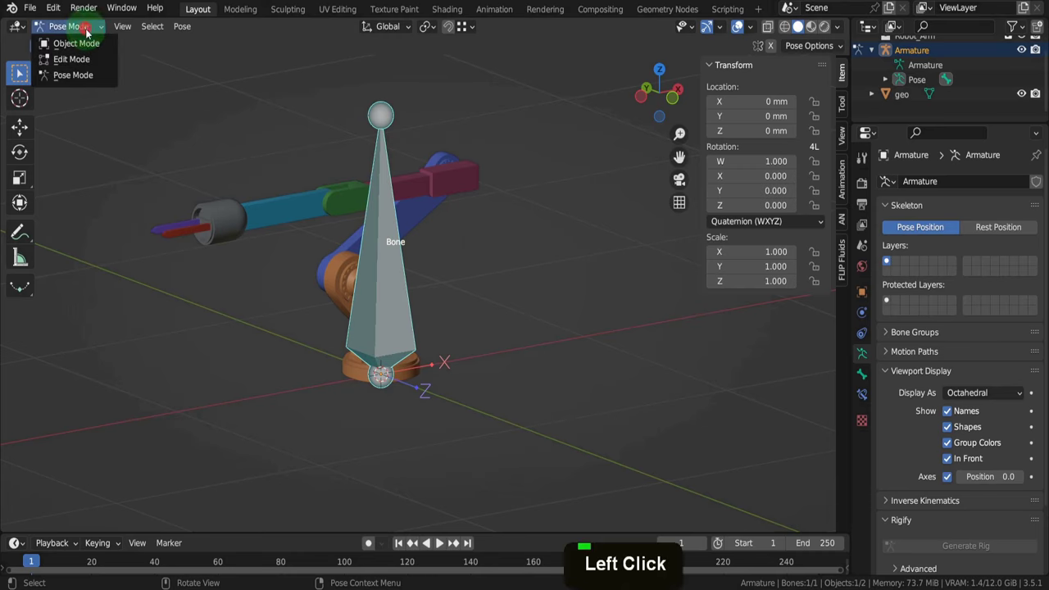
click(78, 59)
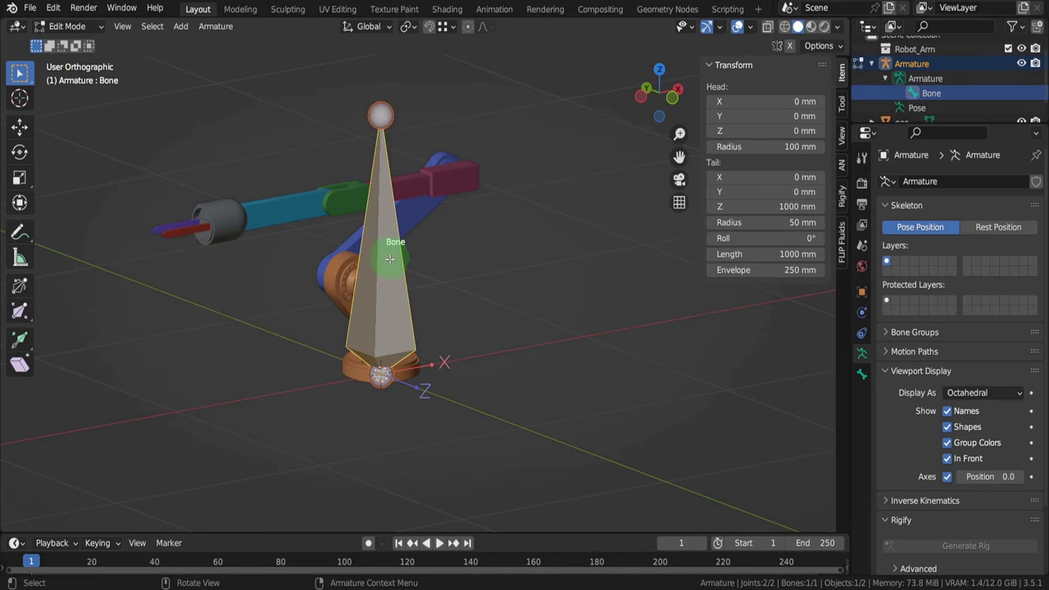
Rotate the bone by -90° in the front orthographic view
key(1)
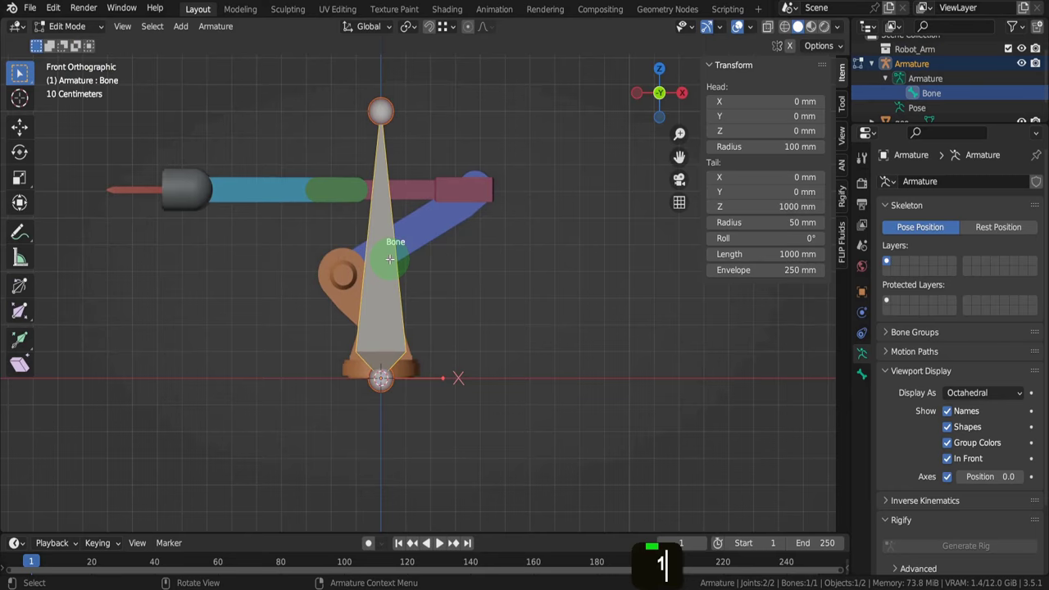
click(677, 204)
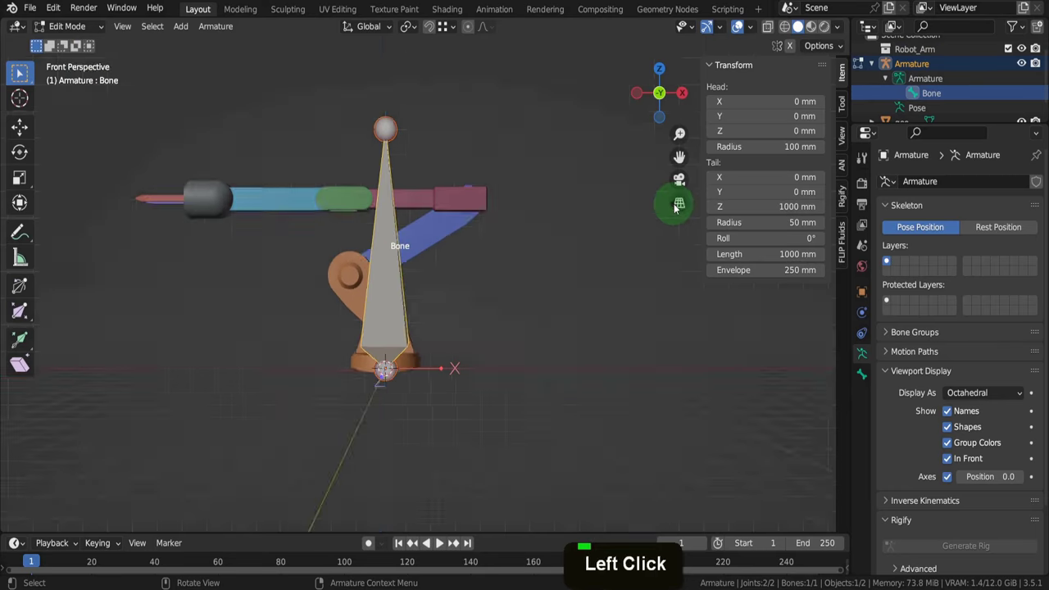
click(677, 204)
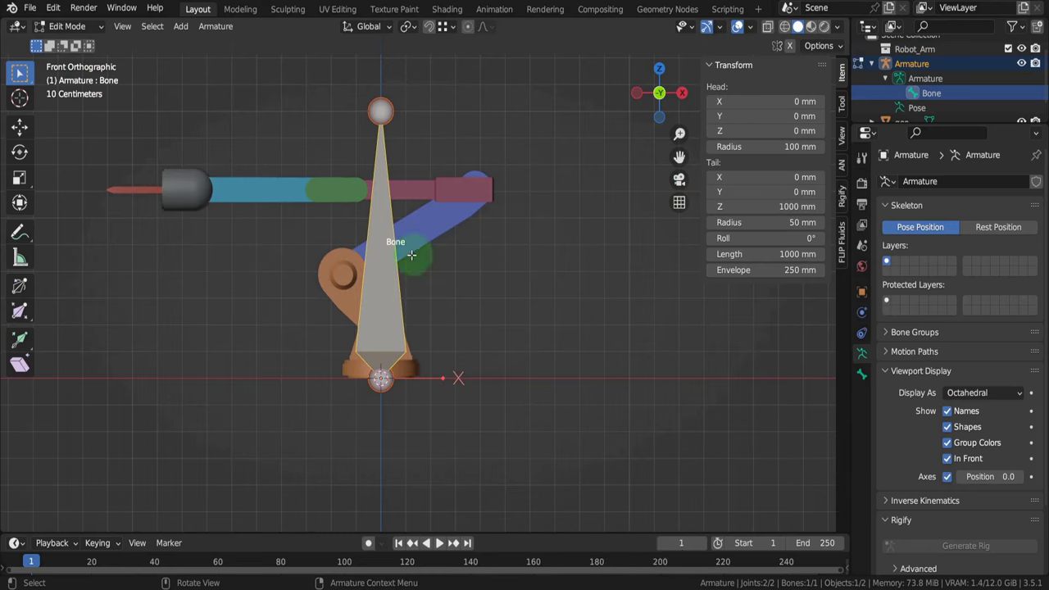
click(395, 244)
text(r-90)
key(Return)
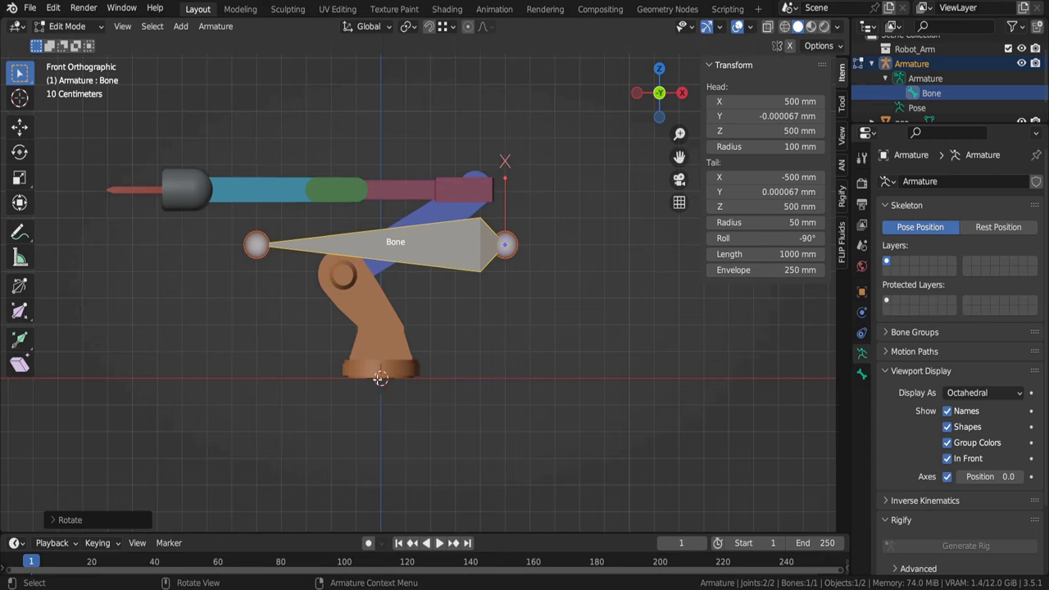
Snap the 3D cursor to the world origin and move the bone's head to the cursor, keeping its offset
key(shift+s)
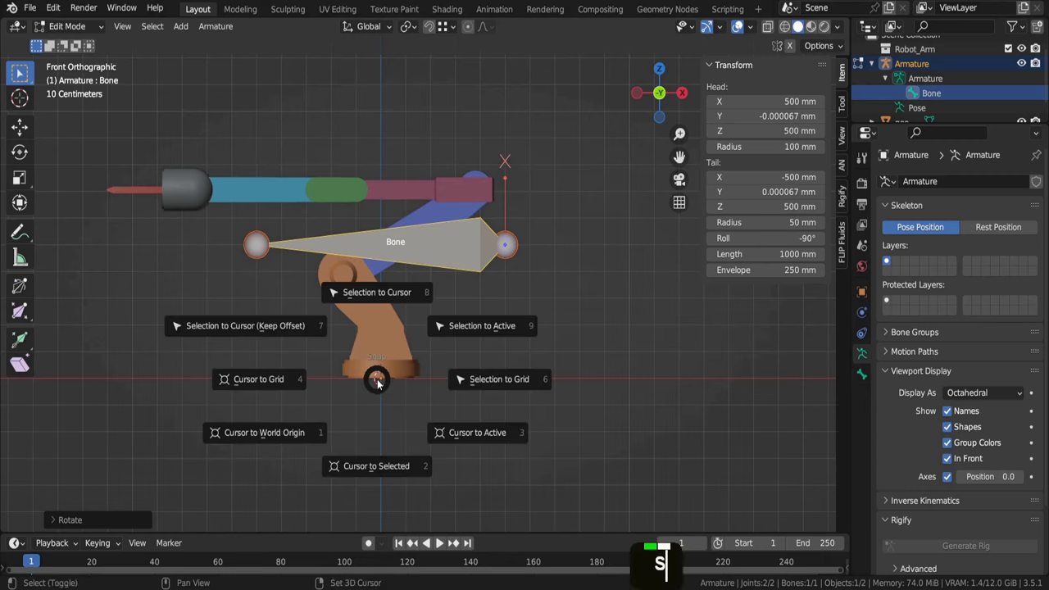
click(300, 433)
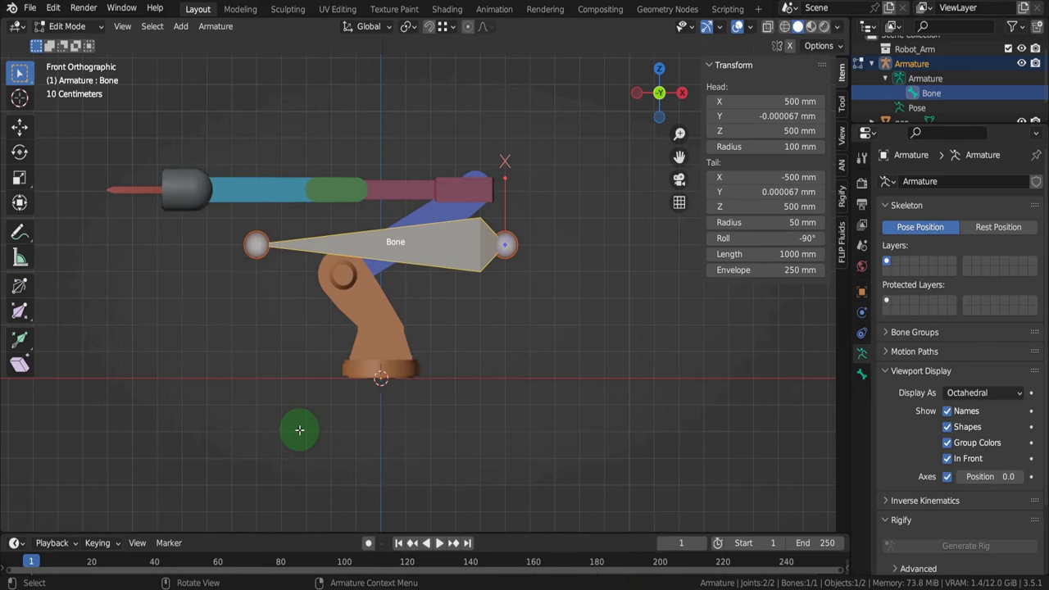
key(shift+s)
click(297, 341)
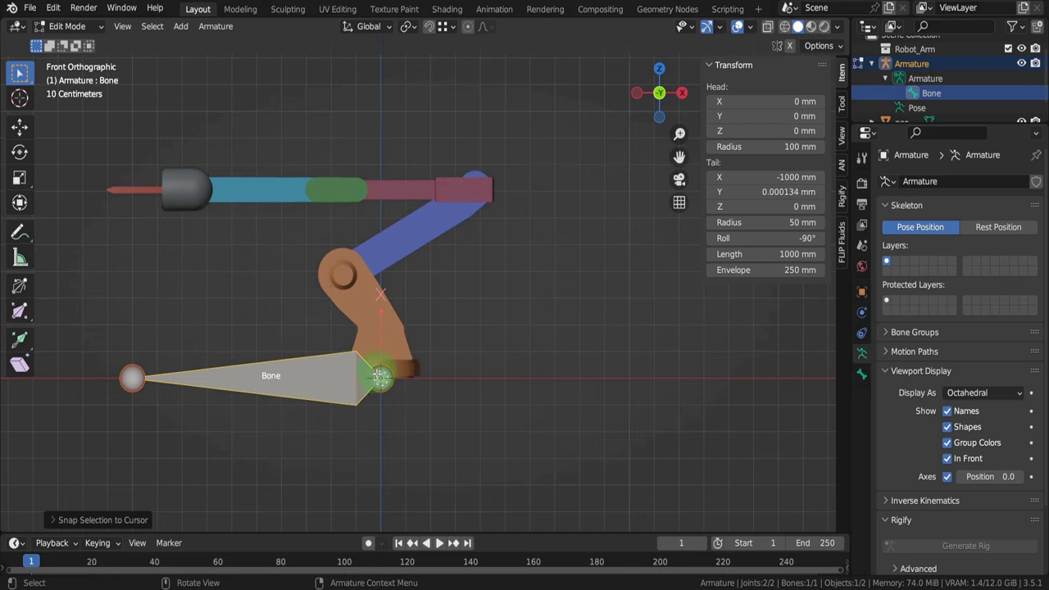
Shorten the bone by moving its tail along X towards the robot's base, to a length of about 345 mm
click(22, 127)
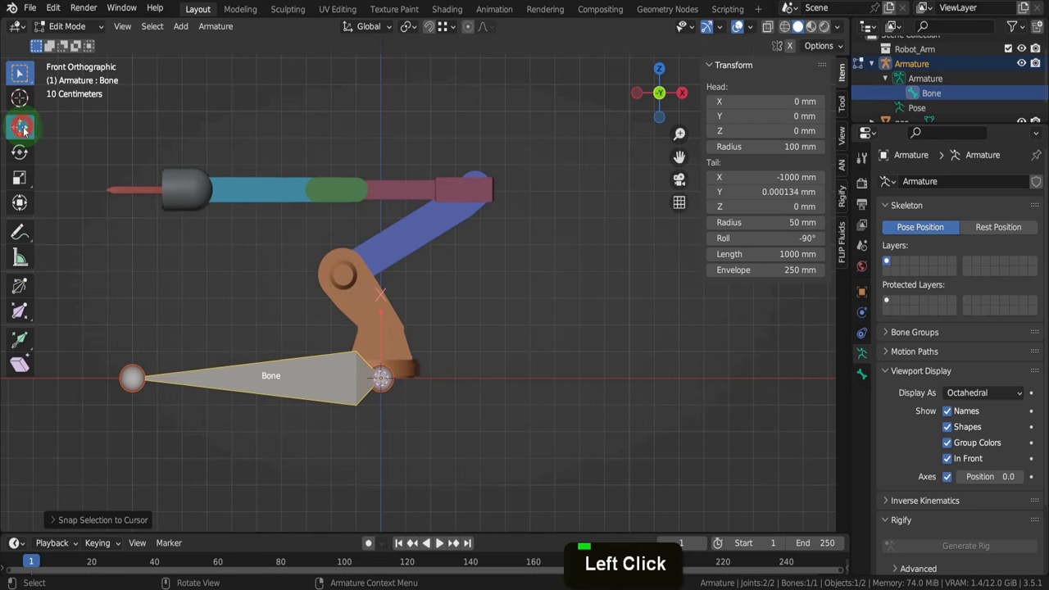
click(132, 377)
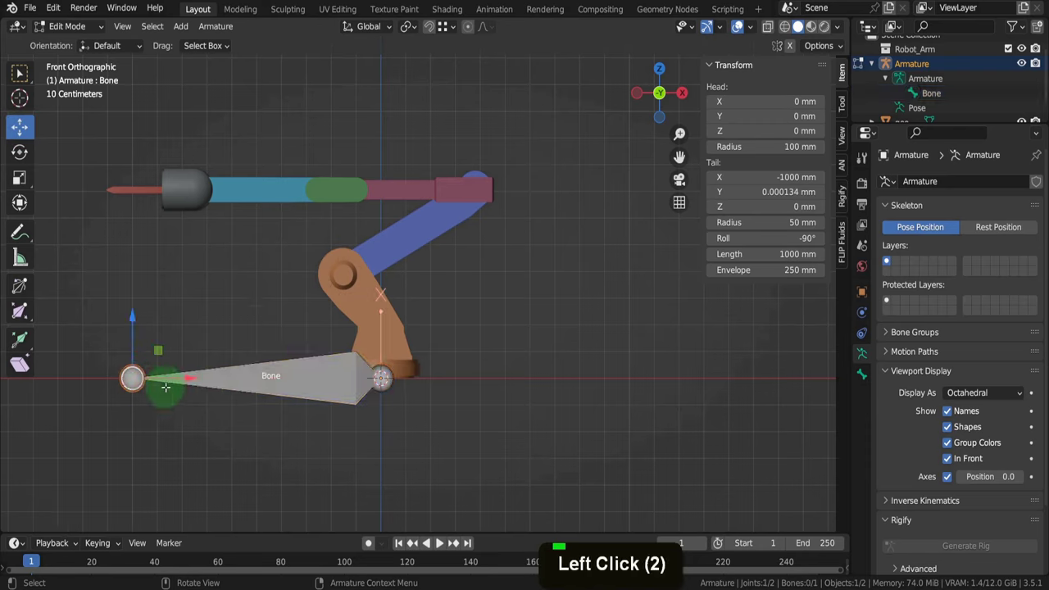
drag(177, 377, 347, 402)
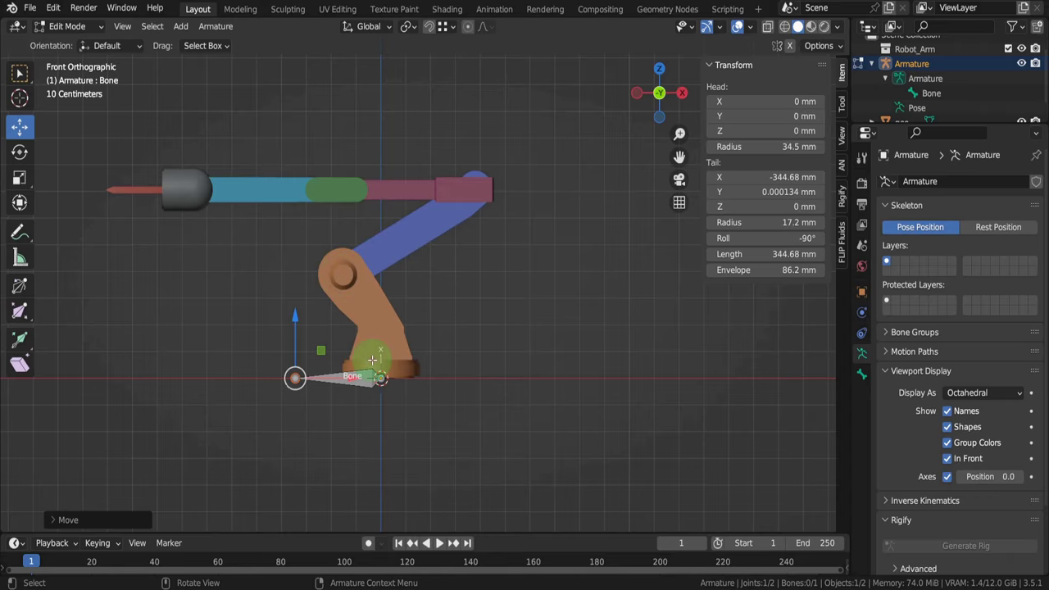
Isolate the armature in local view and add a new bone at the 3D cursor
key(slash)
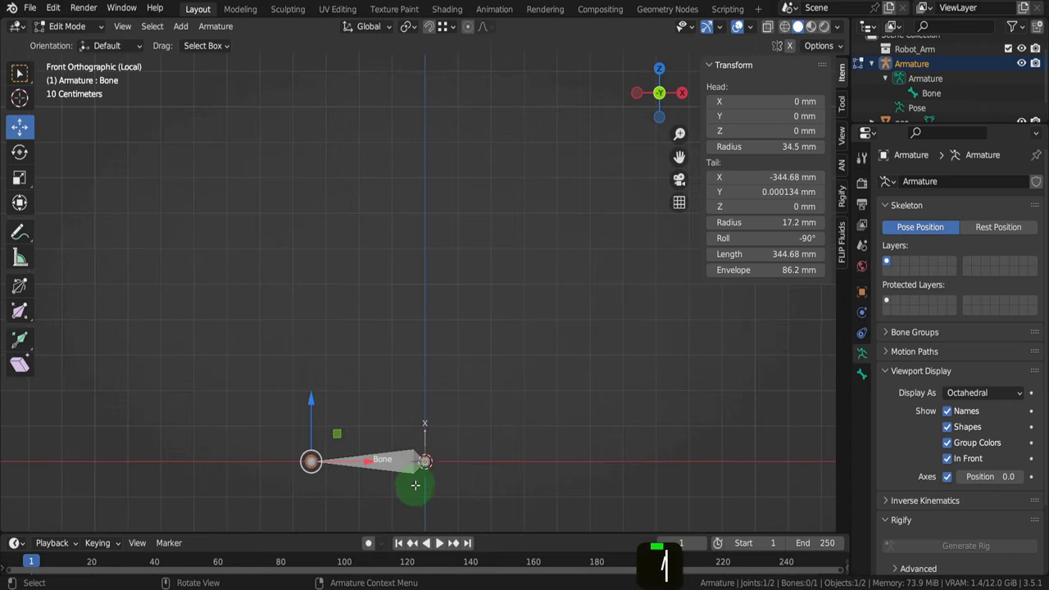
scroll(405, 494, up, 2)
shift+middle_drag(405, 494, 404, 435)
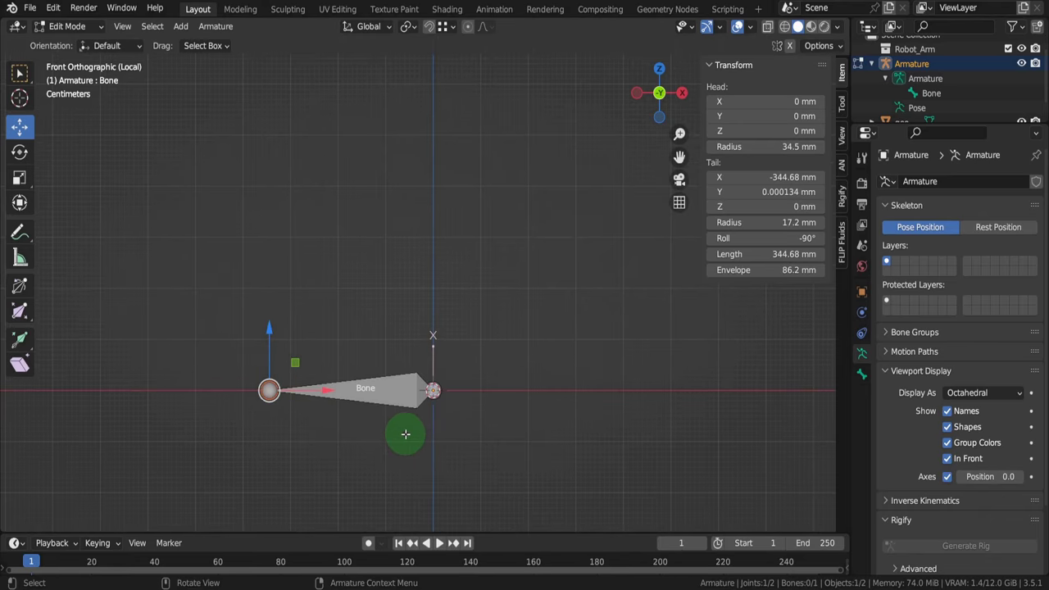
click(433, 390)
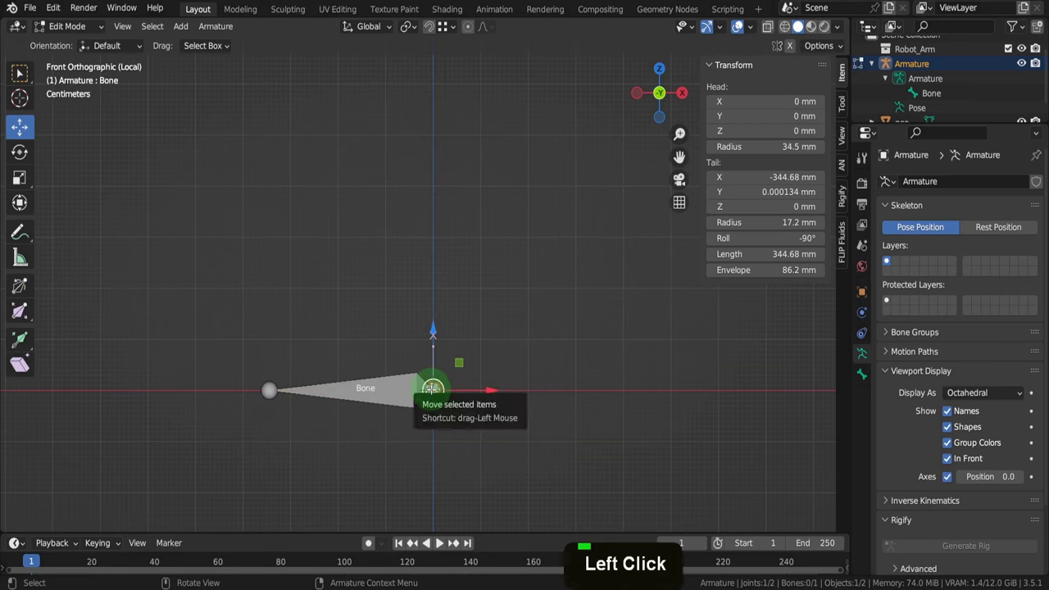
key(shift+a)
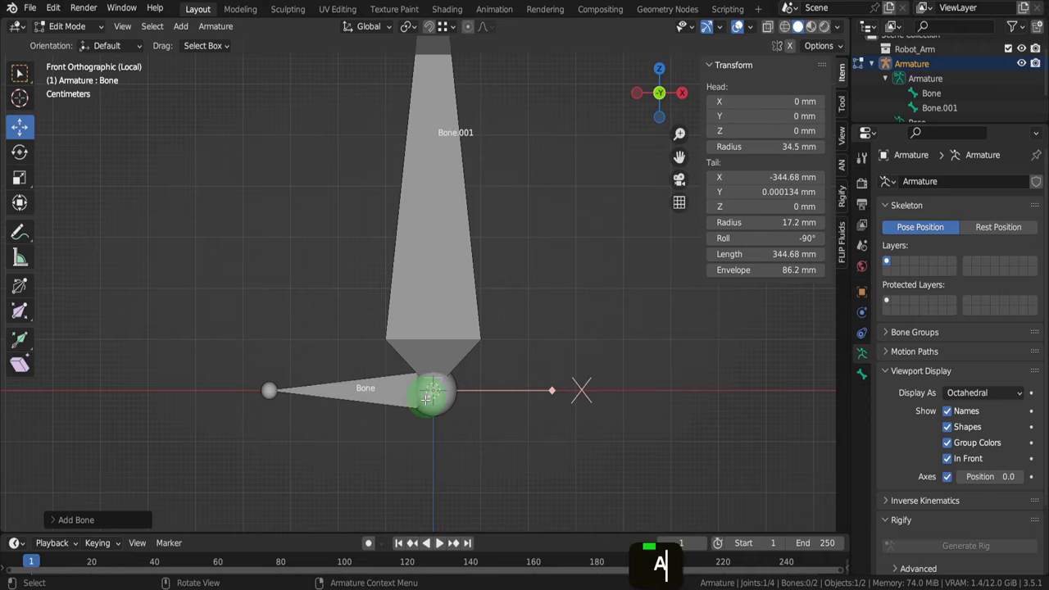
Delete the newly added vertical bone
scroll(410, 456, down, 3)
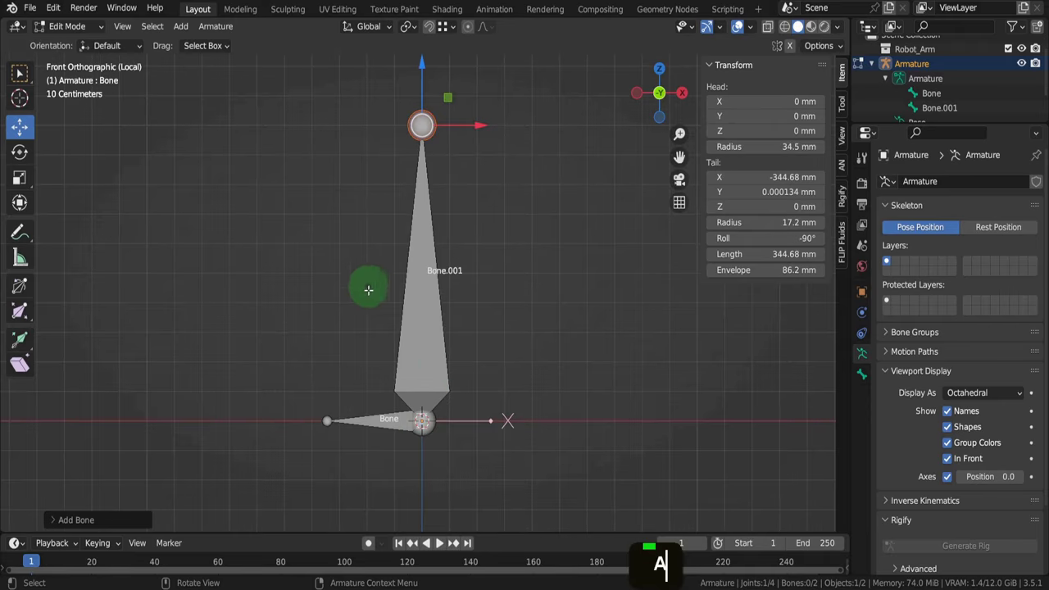
click(445, 331)
key(Delete)
click(445, 332)
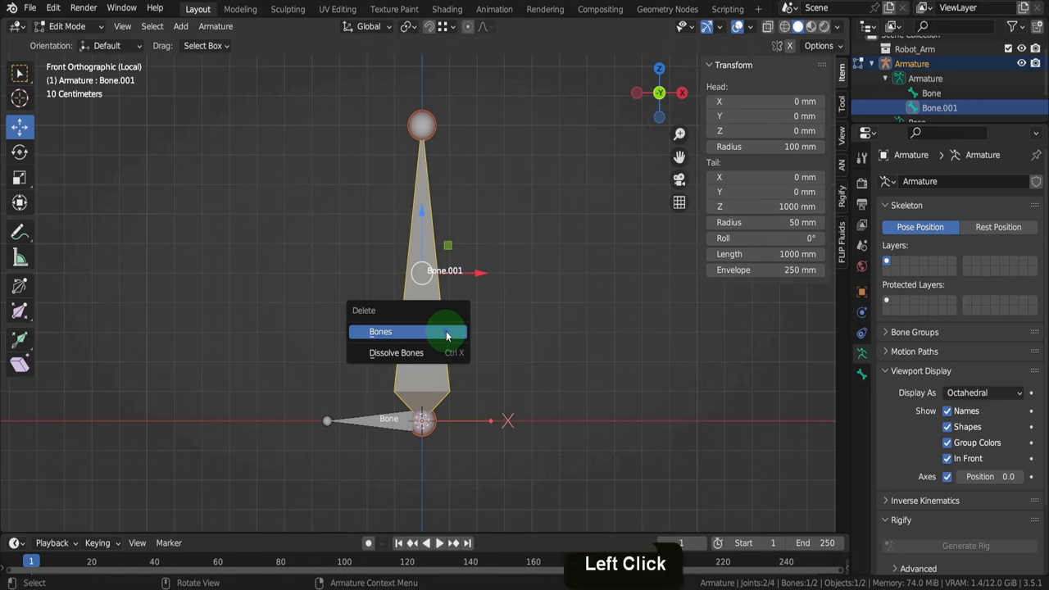
Extrude a new bone from the first bone's head, about 437 mm upwards along global Z
click(421, 421)
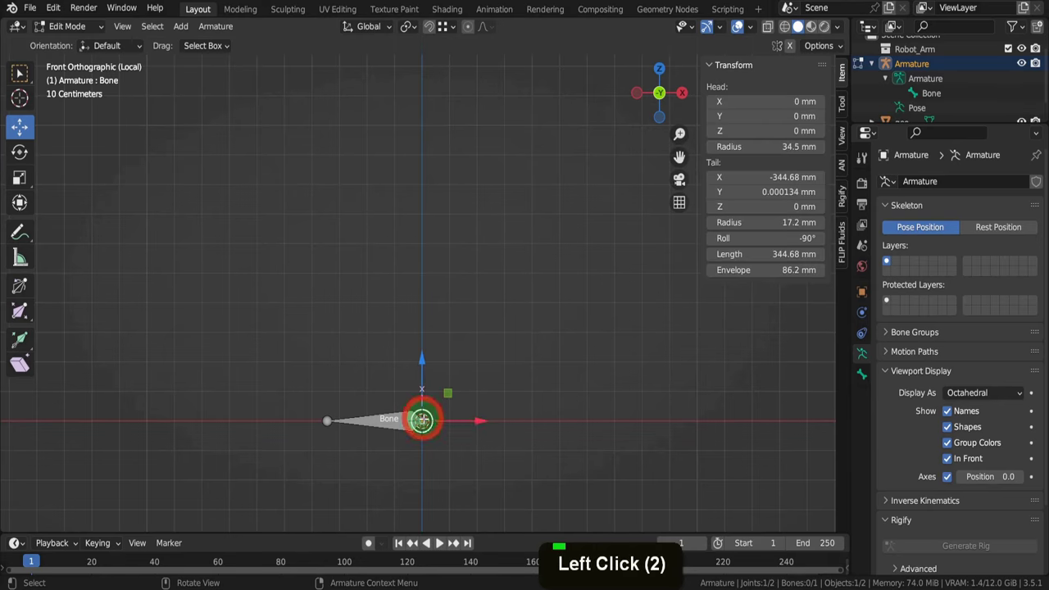
key(e)
key(x)
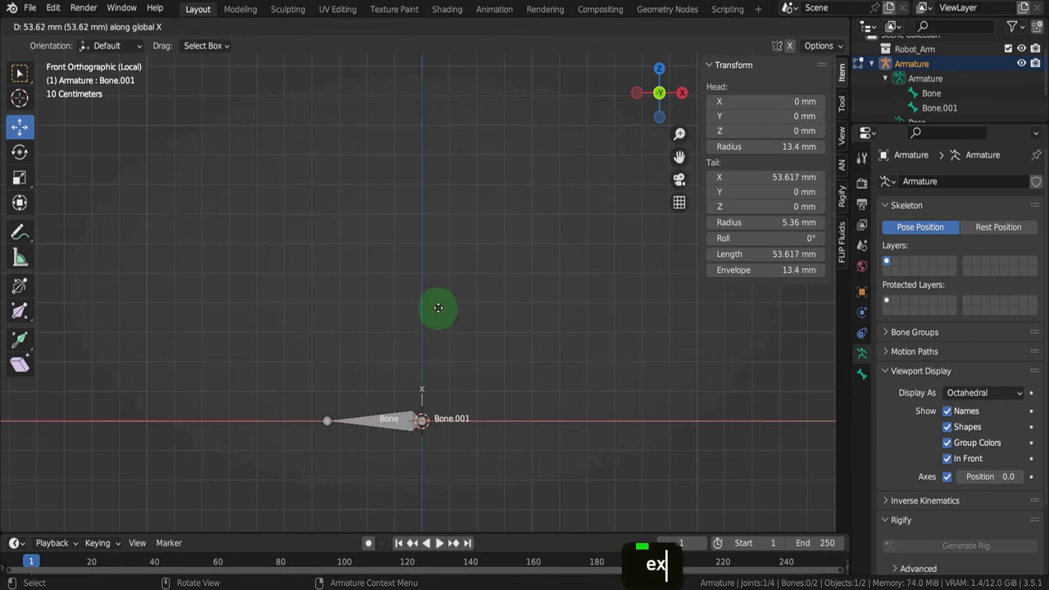
key(z)
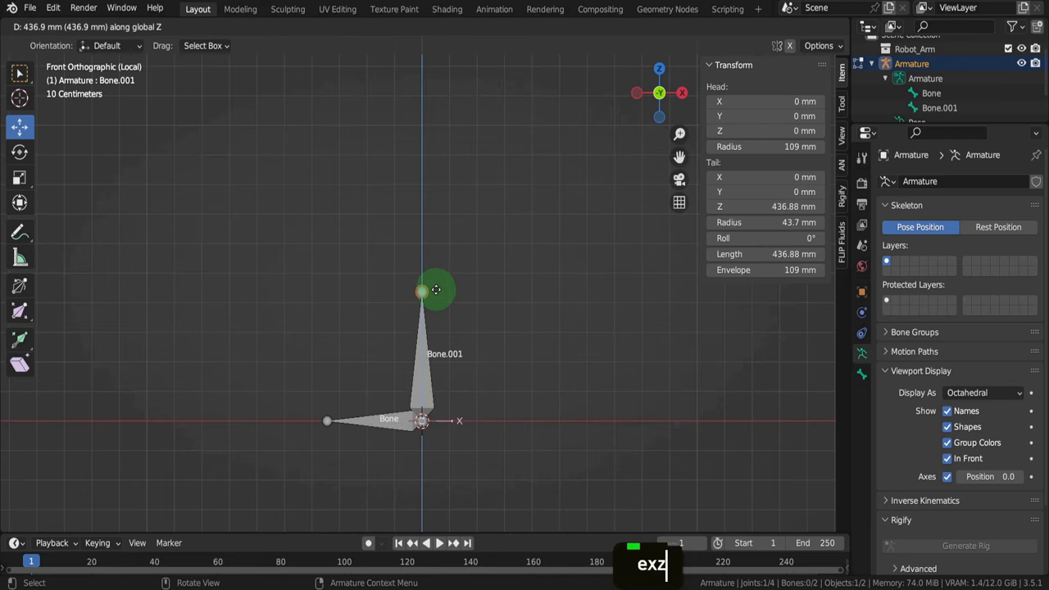
click(436, 289)
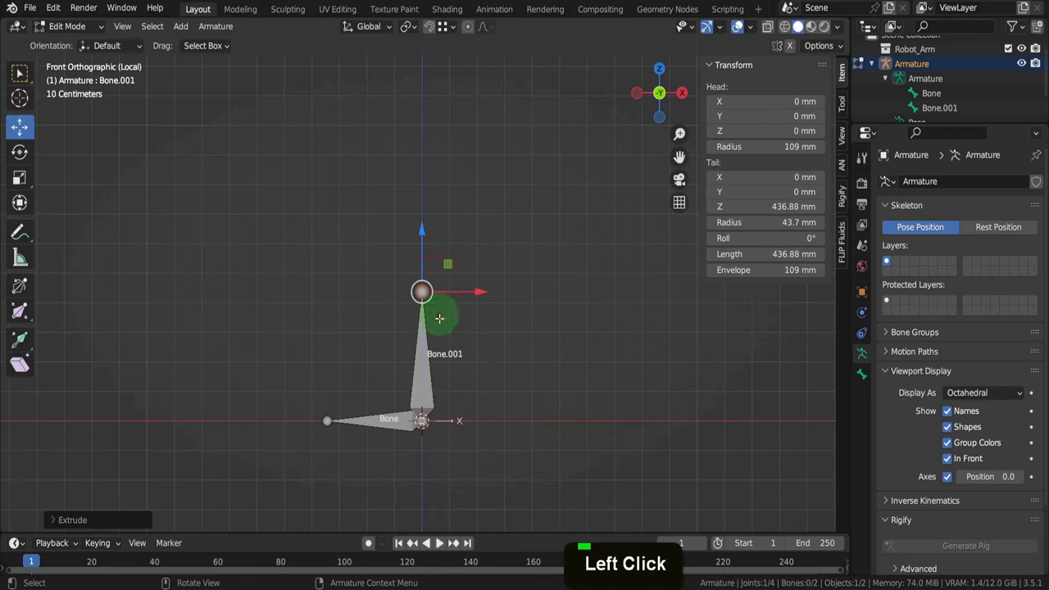
Delete the vertical bone extruded from the first bone's head
click(421, 356)
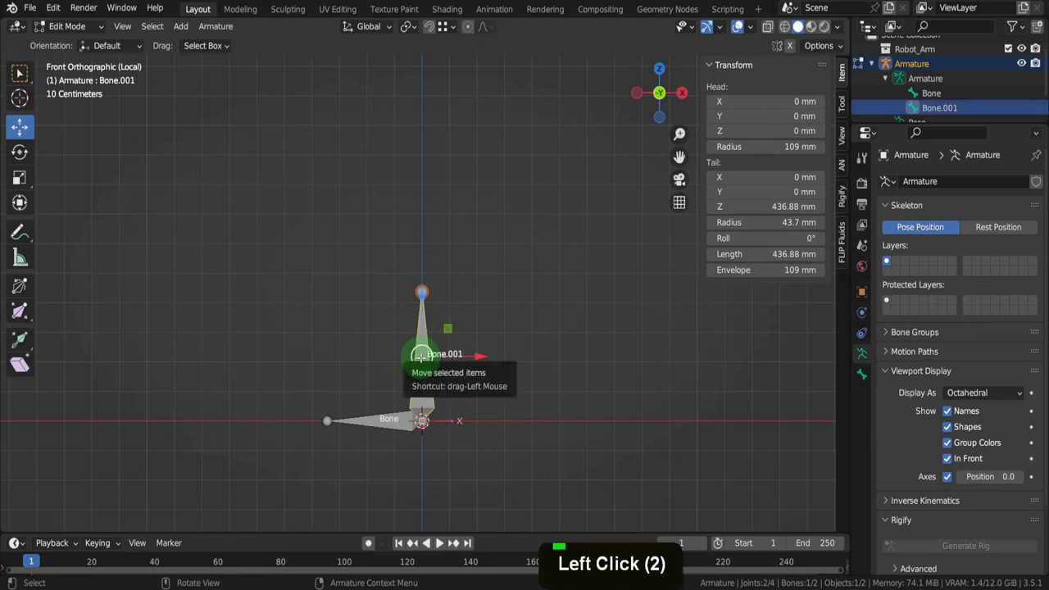
key(x)
click(421, 357)
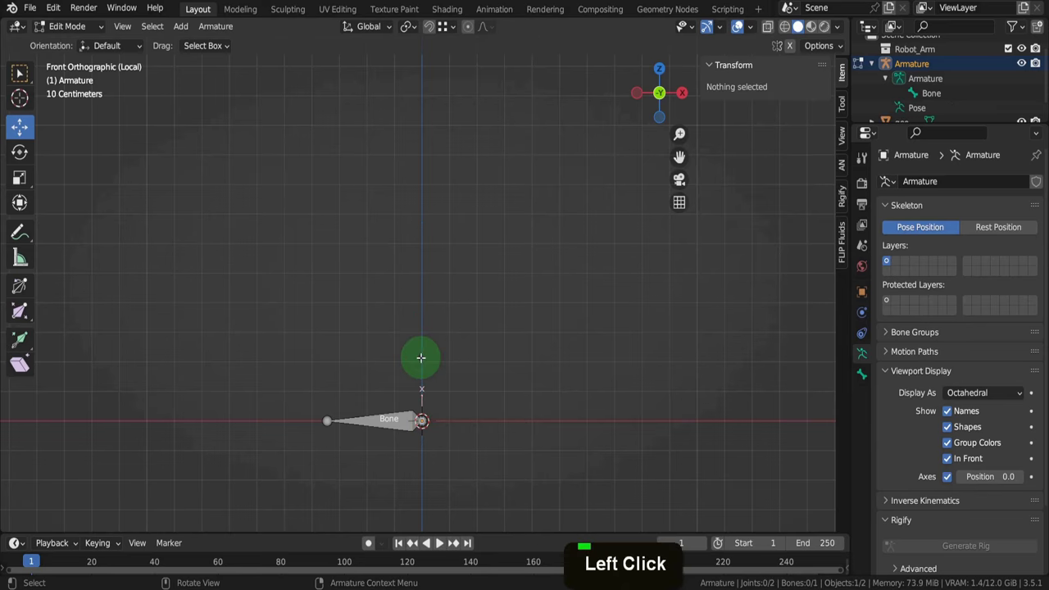
Duplicate the first bone in place and move the copy up along global Z by about 66 mm
click(399, 415)
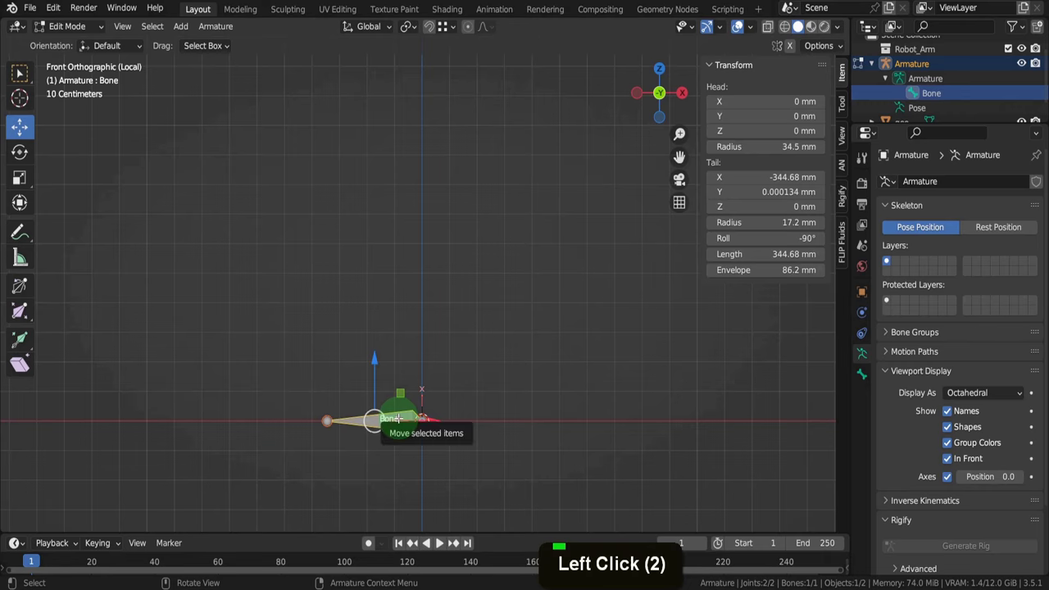
key(shift+d)
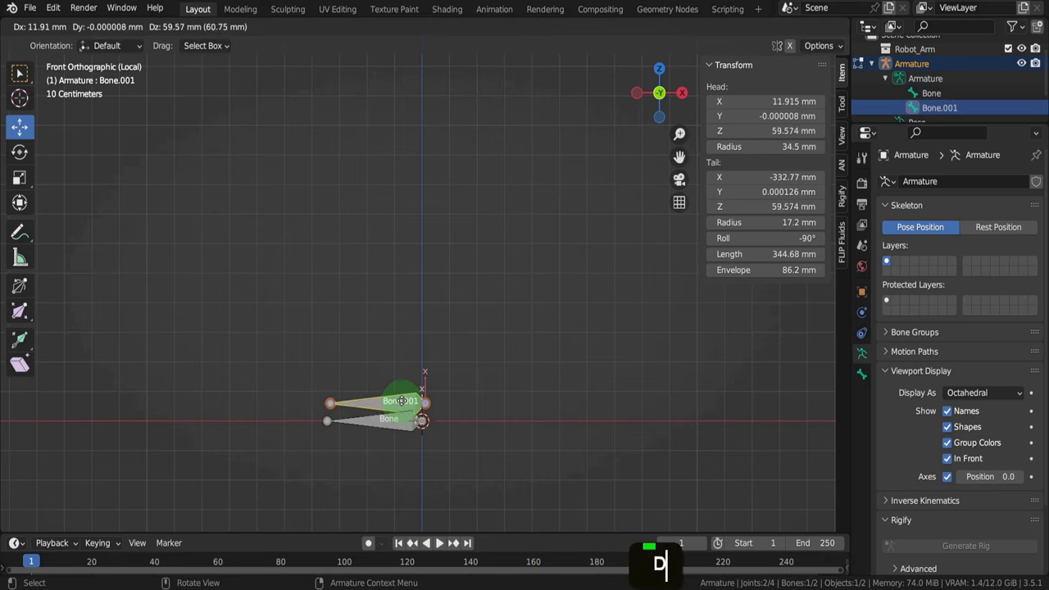
right_click(401, 396)
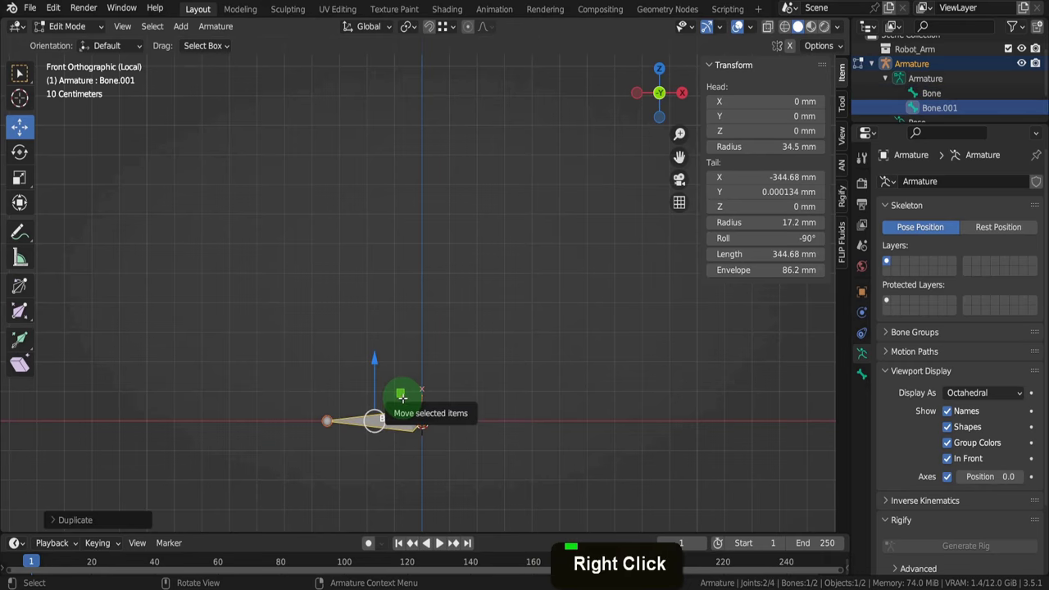
key(g)
key(z)
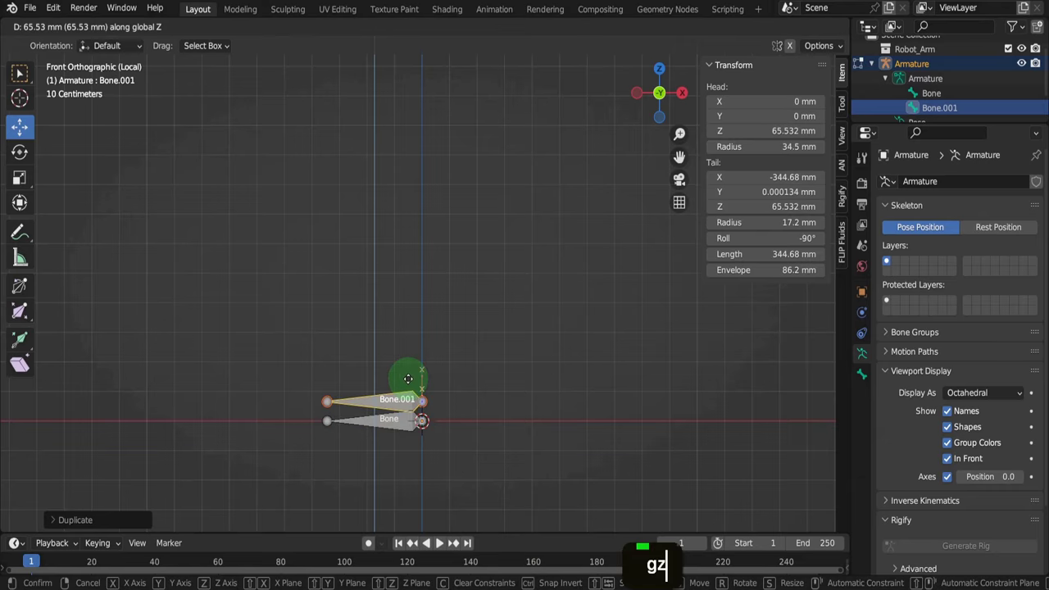
click(407, 377)
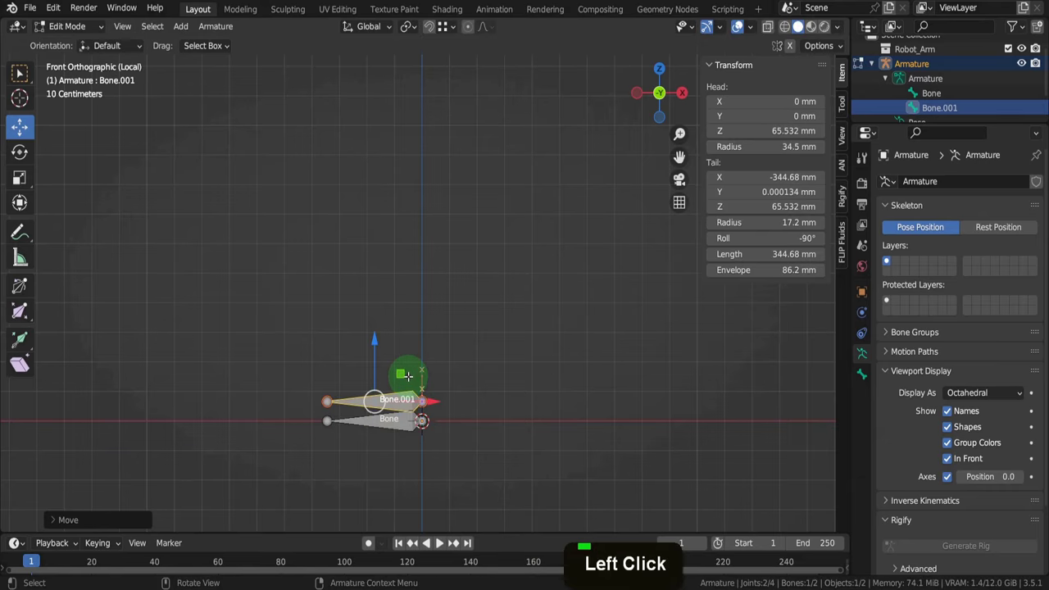
Leave local view and move the duplicated bone's tail along X to shorten the bone to about 156 mm
key(KP_Divide)
scroll(368, 365, up, 5)
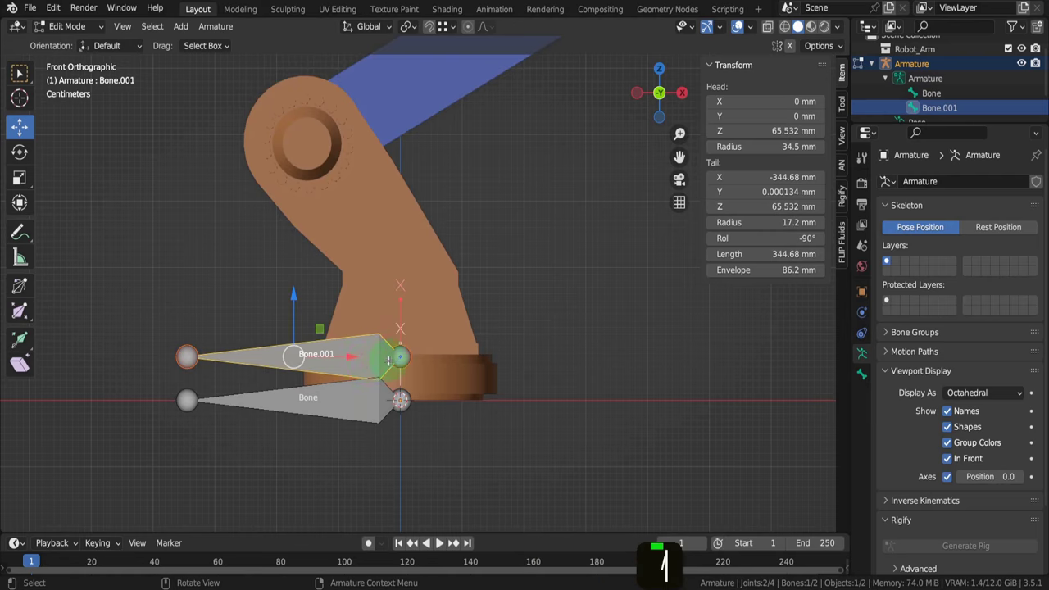
click(183, 356)
drag(218, 357, 299, 360)
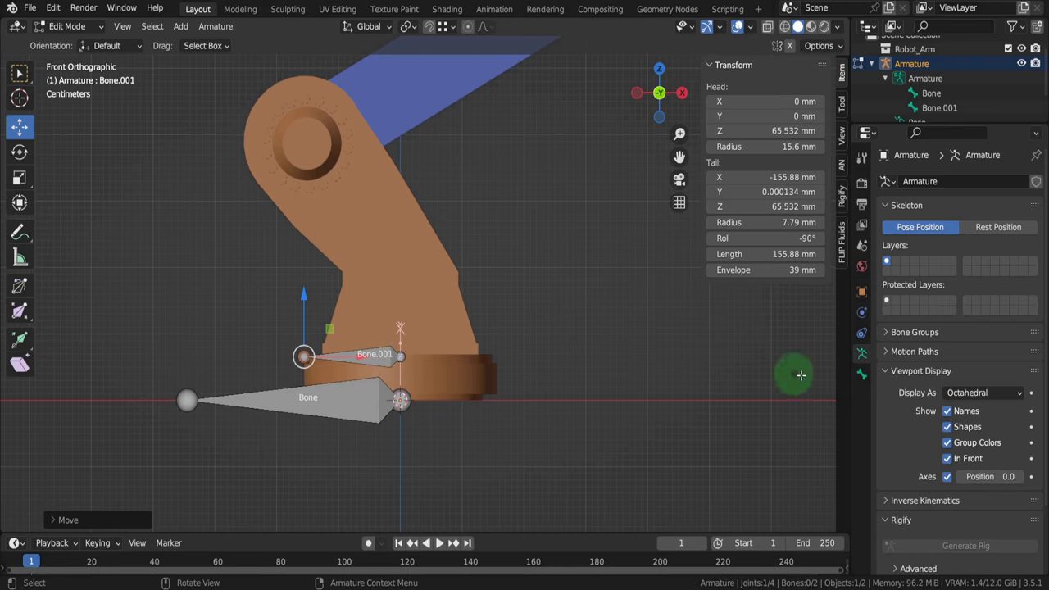
Turn off Deform for the larger, lower bone at the world origin
click(861, 374)
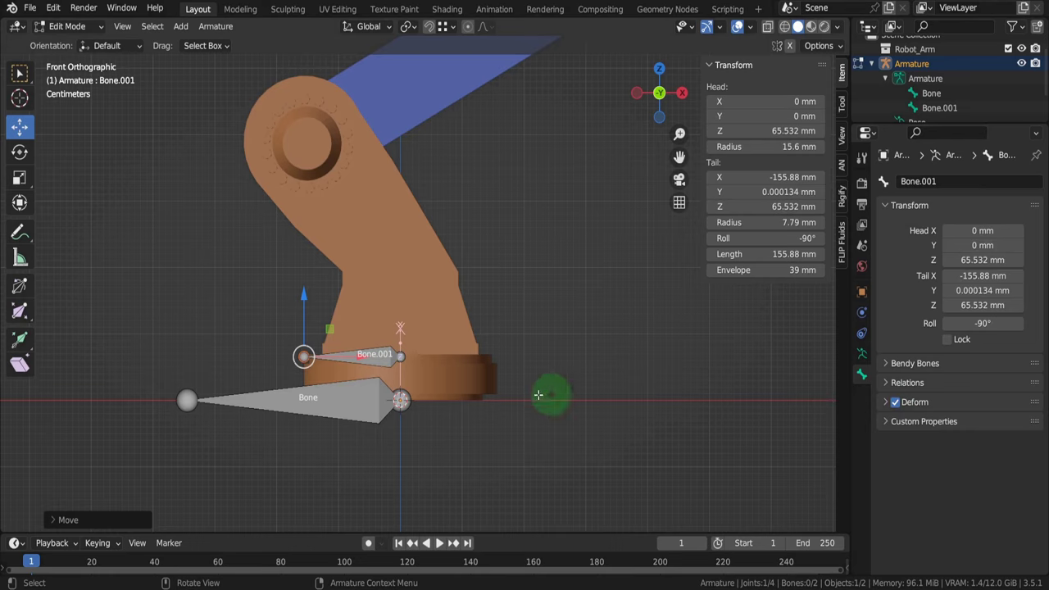
click(361, 394)
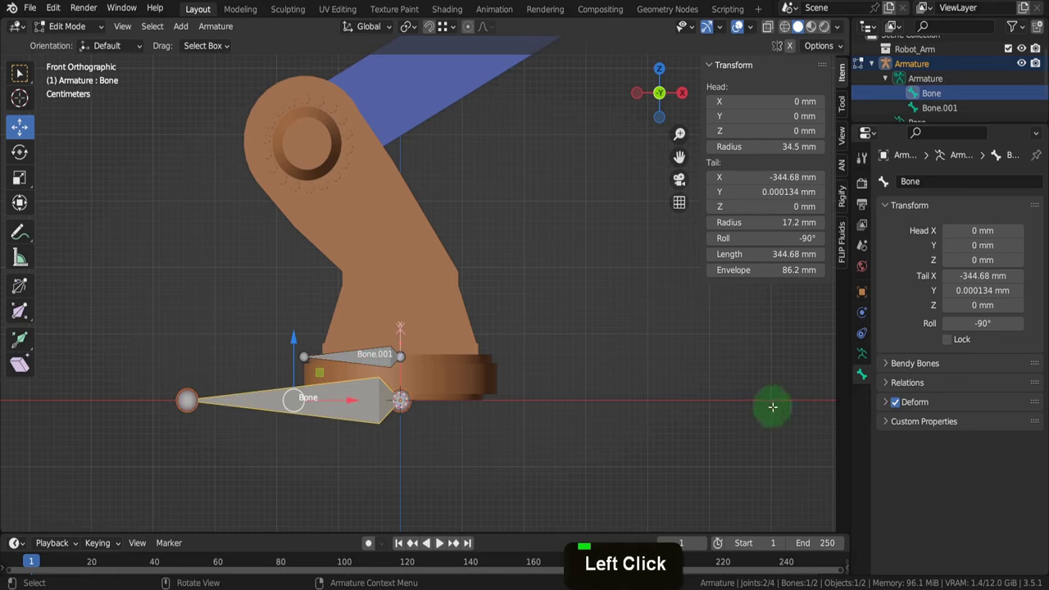
click(896, 402)
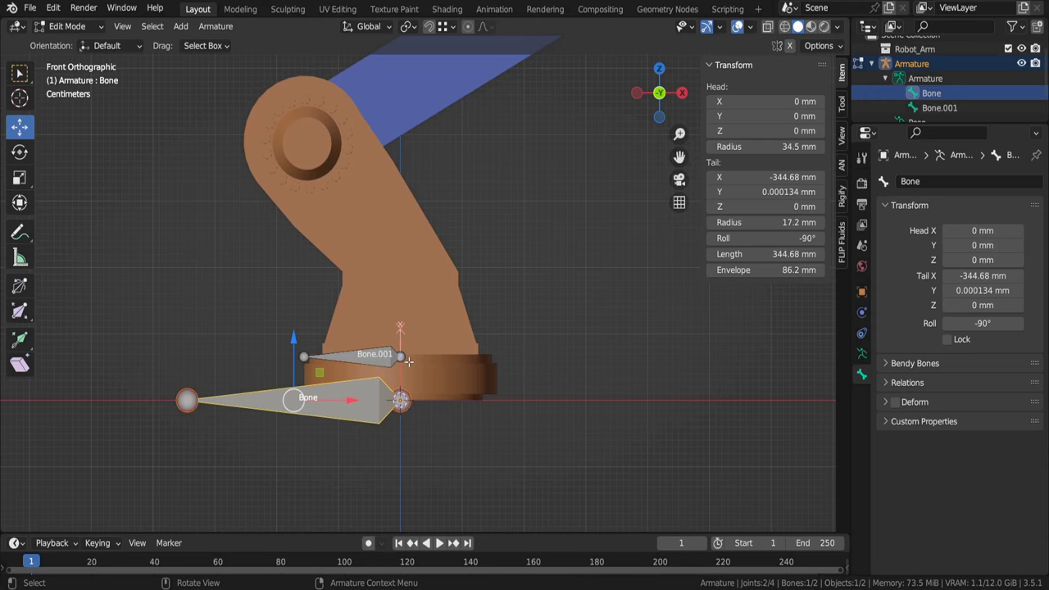
Rename the larger, lower bone as root
click(409, 361)
click(358, 383)
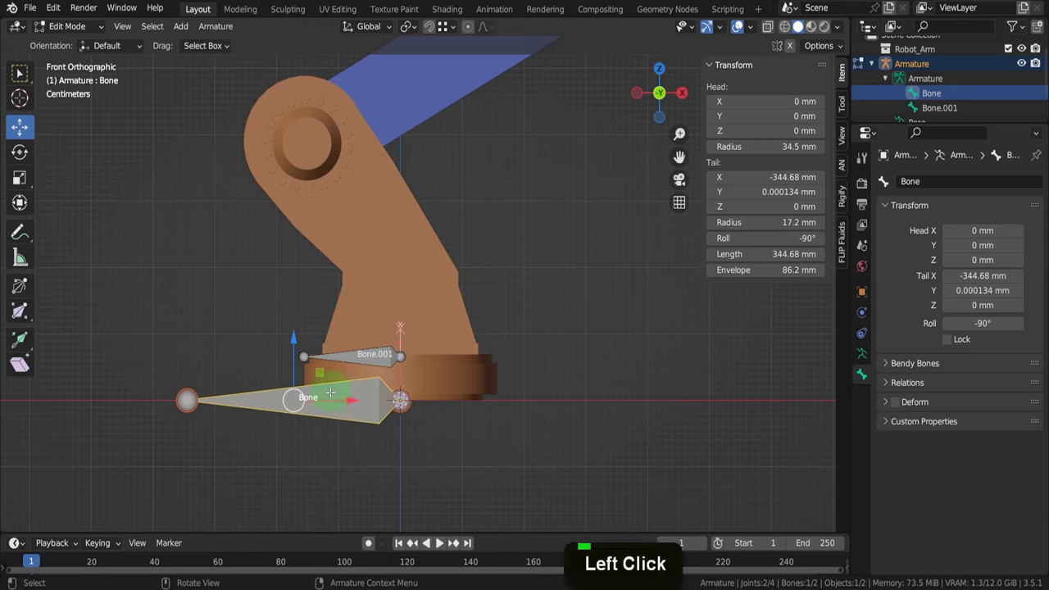
key(F2)
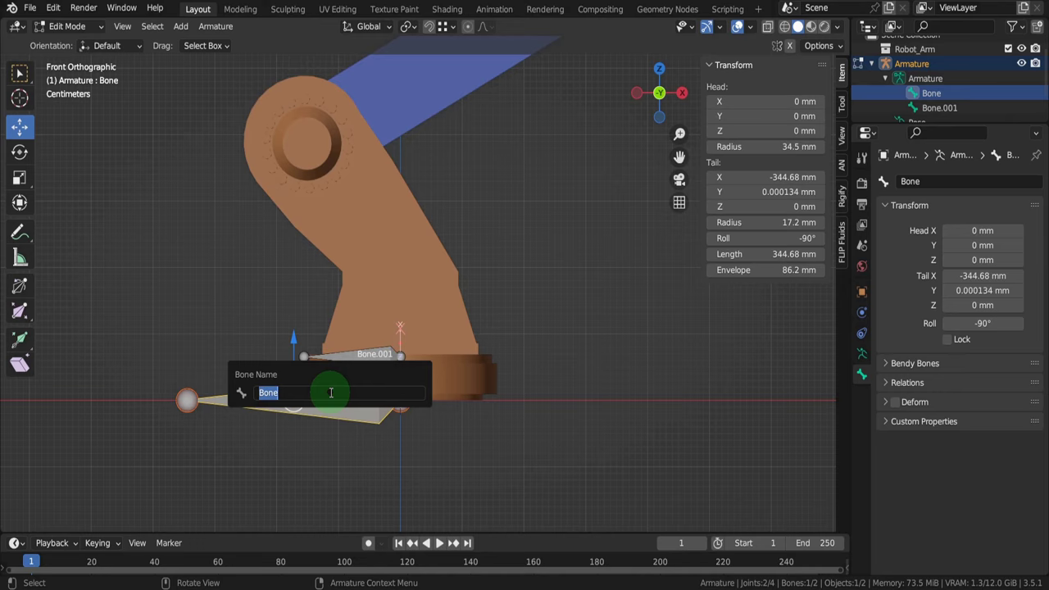
right_click(331, 392)
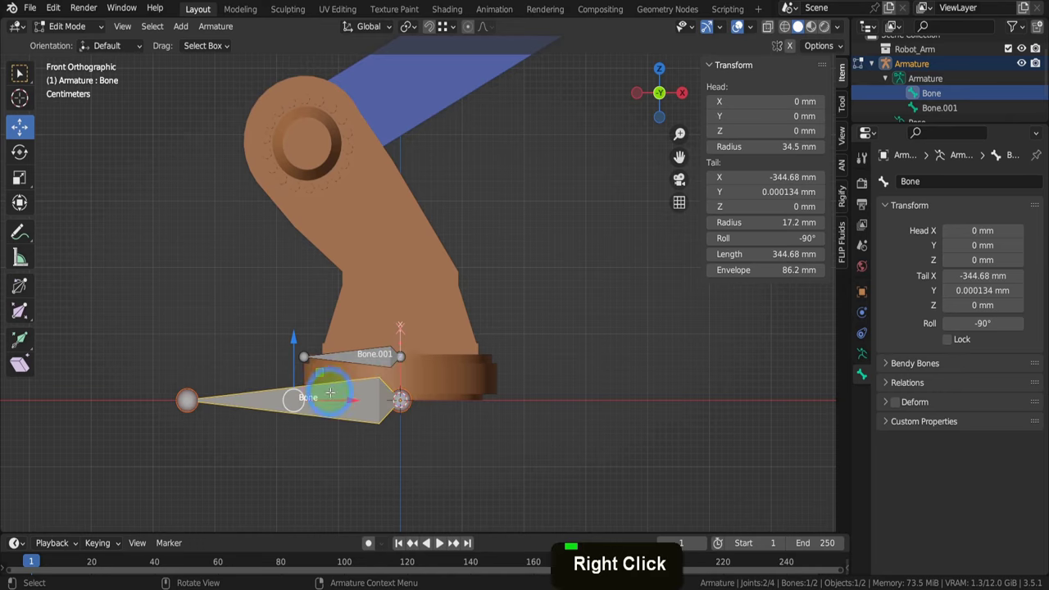
click(861, 375)
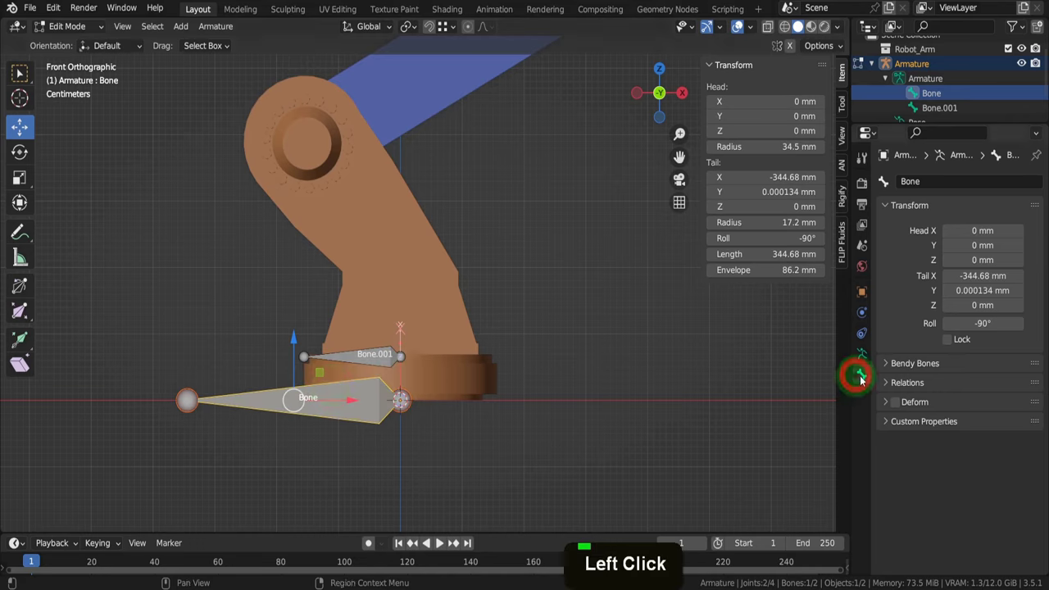
double_click(926, 182)
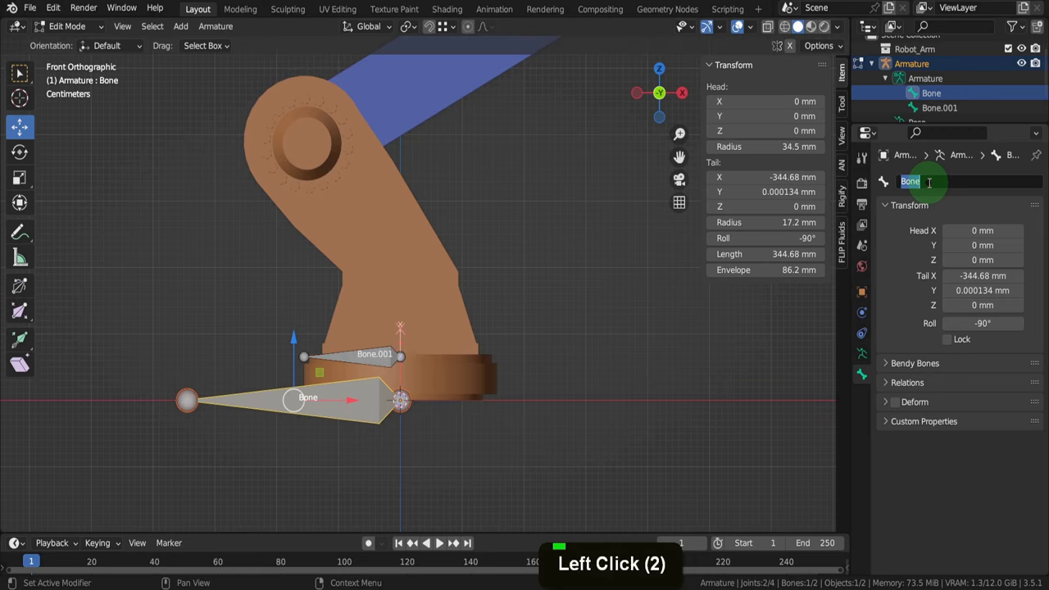
text(root)
key(Return)
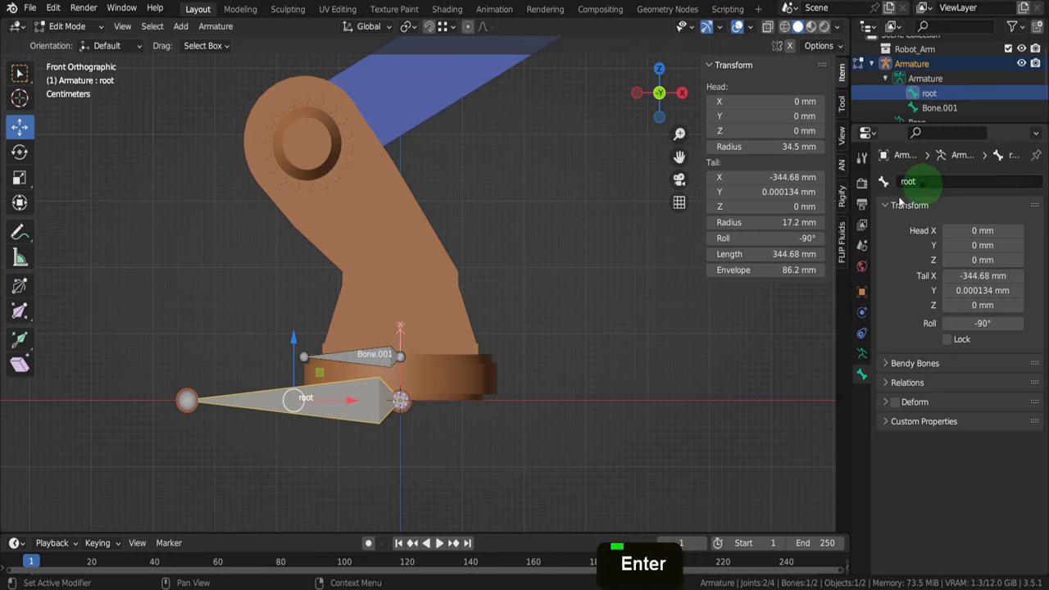
Rename the shorter bone above the root bone as base
click(390, 353)
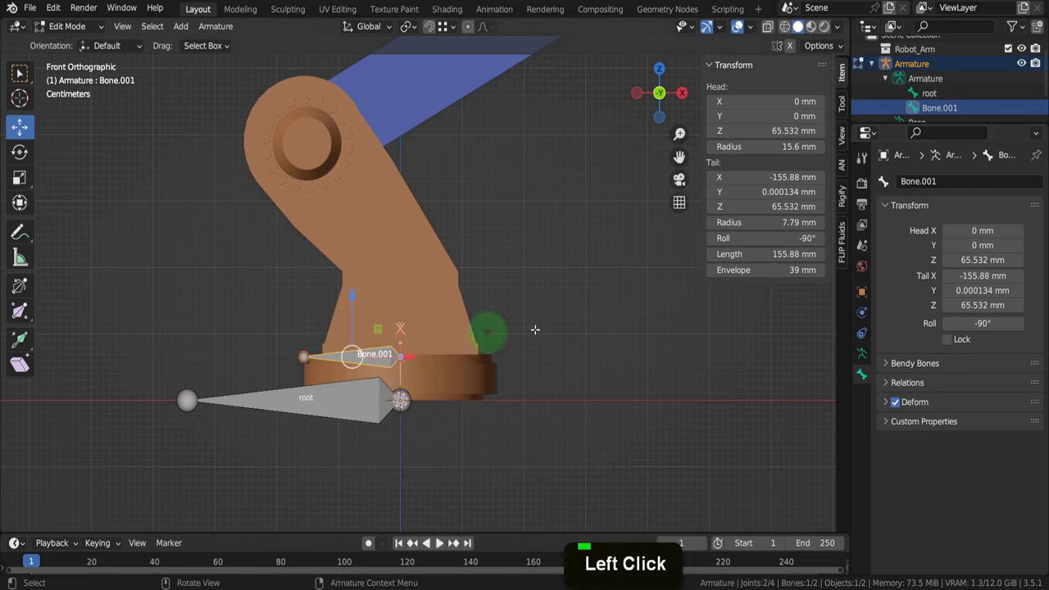
double_click(937, 181)
text(base)
key(Return)
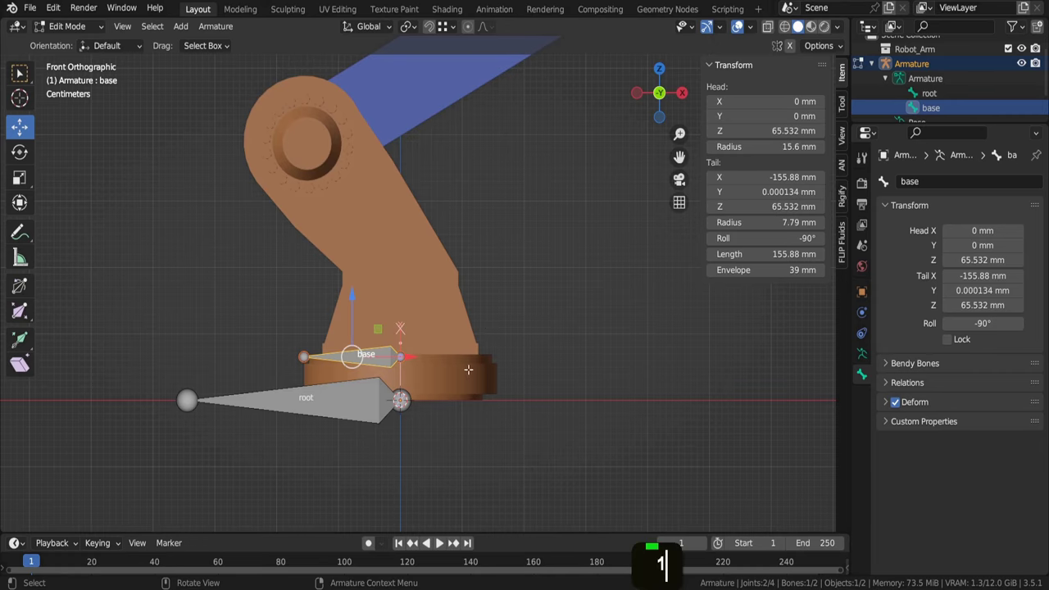
Extrude a new bone about 221 mm straight up along Z from the head joint of the base bone
scroll(400, 356, down, 4)
scroll(425, 396, up, 4)
click(425, 395)
scroll(425, 395, up, 8)
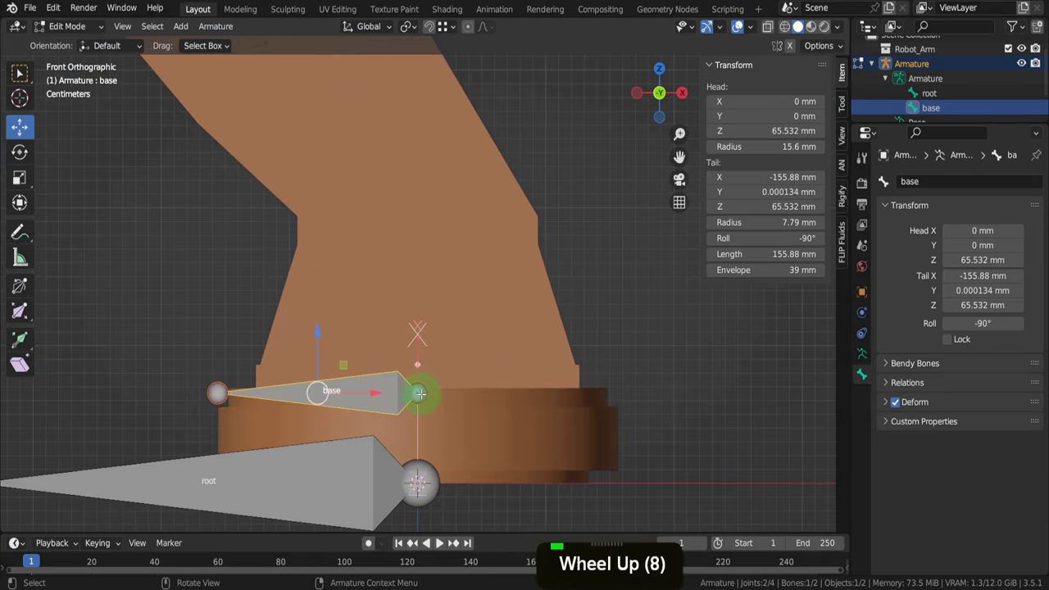
click(416, 393)
key(e)
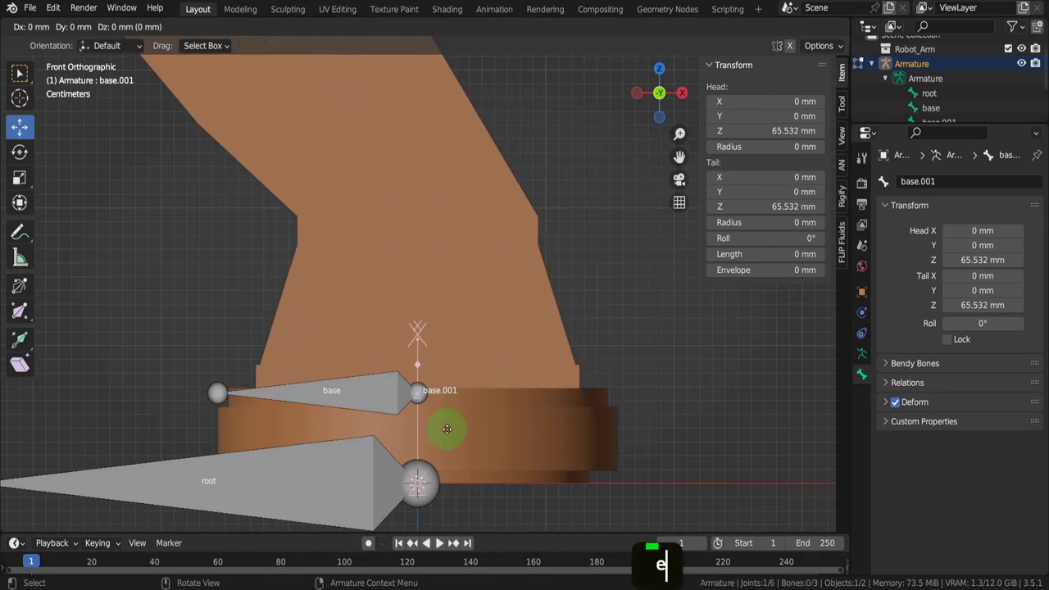
key(z)
click(432, 125)
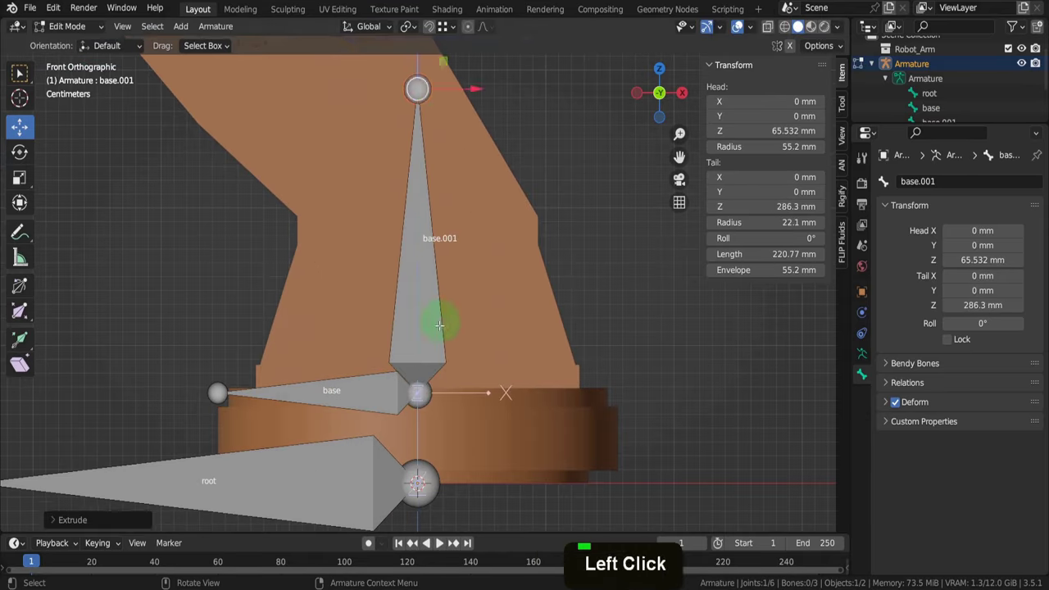
scroll(434, 323, down, 5)
middle_drag(434, 326, 505, 369)
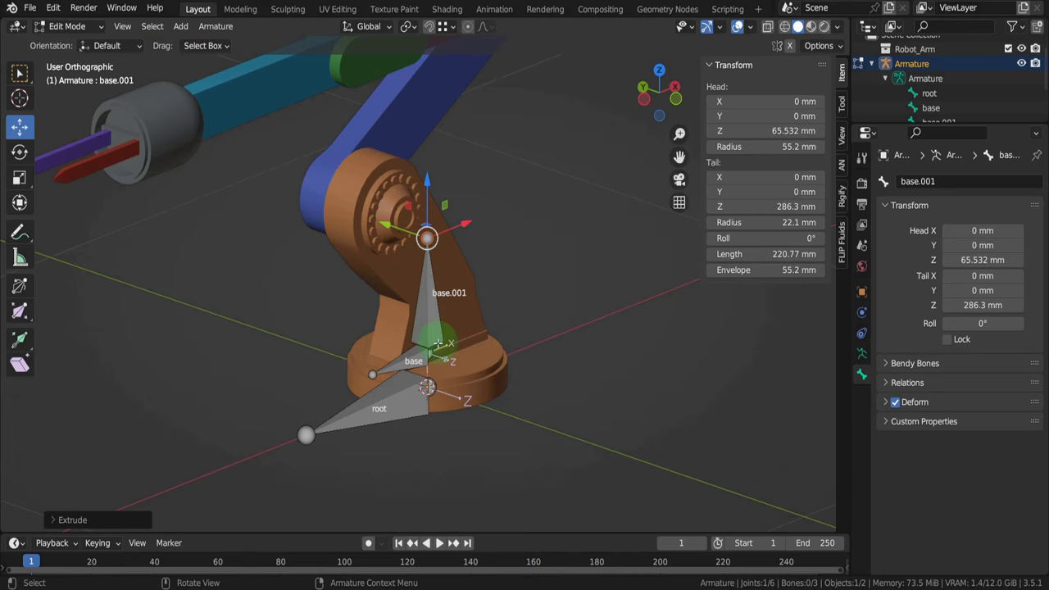
scroll(437, 348, up, 3)
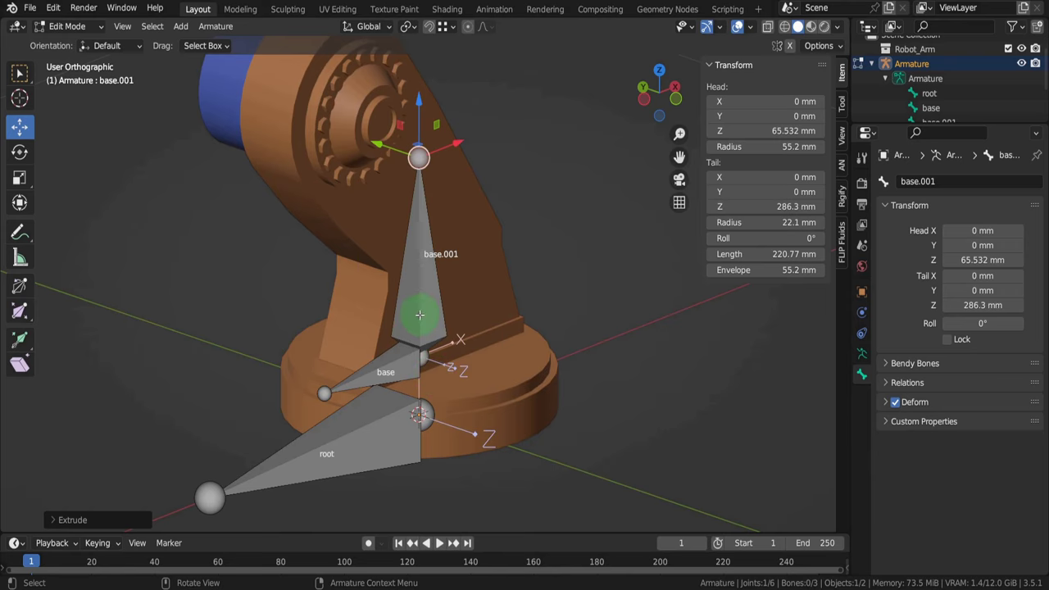
click(416, 314)
key(g)
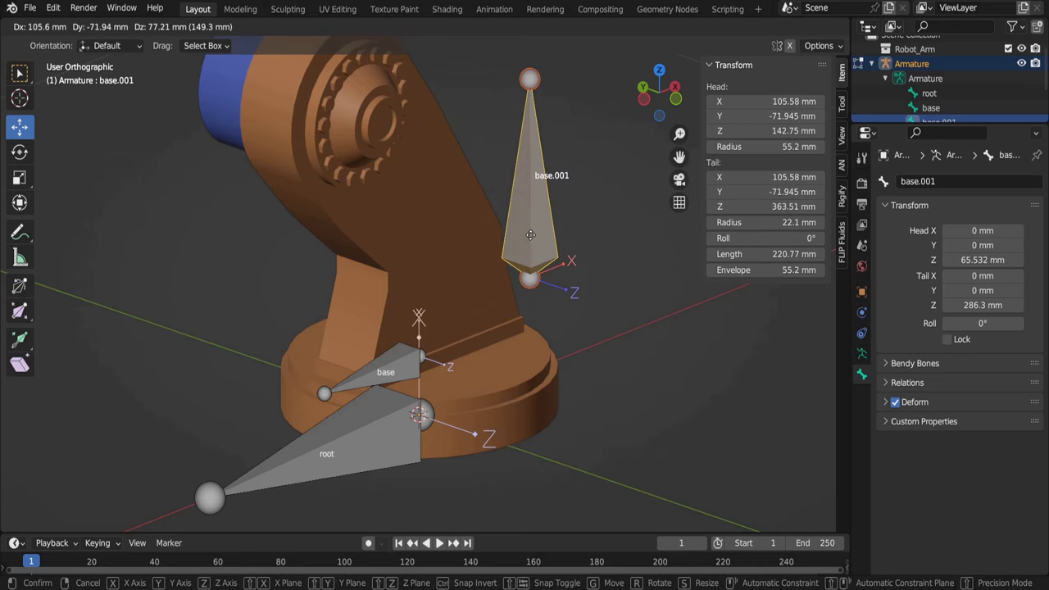
right_click(530, 235)
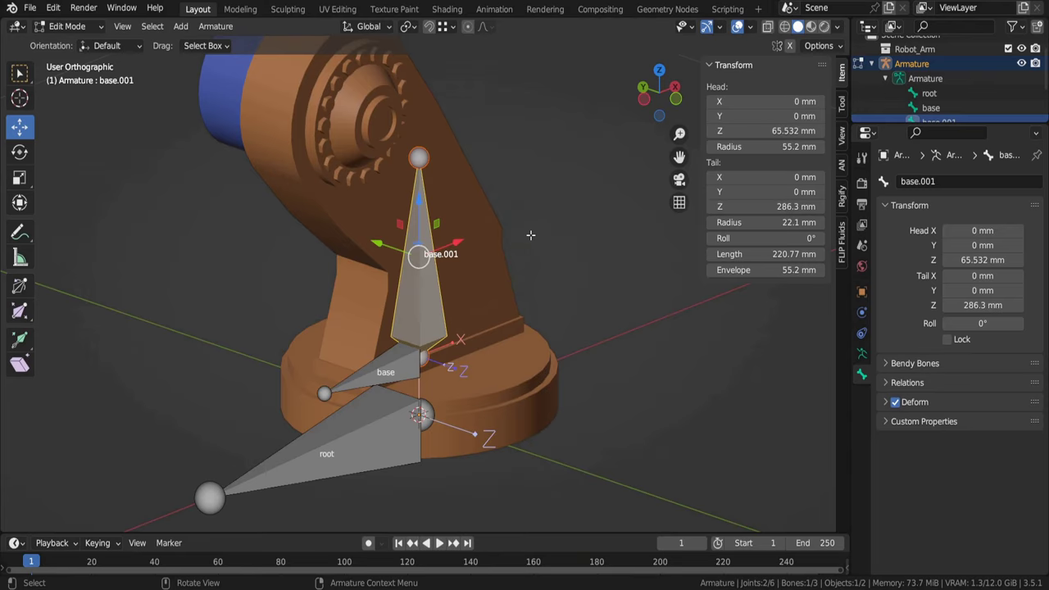
Open the robot arm mesh for editing in face mode and select the round end face at the centre of the lower orange joint
scroll(458, 242, down, 3)
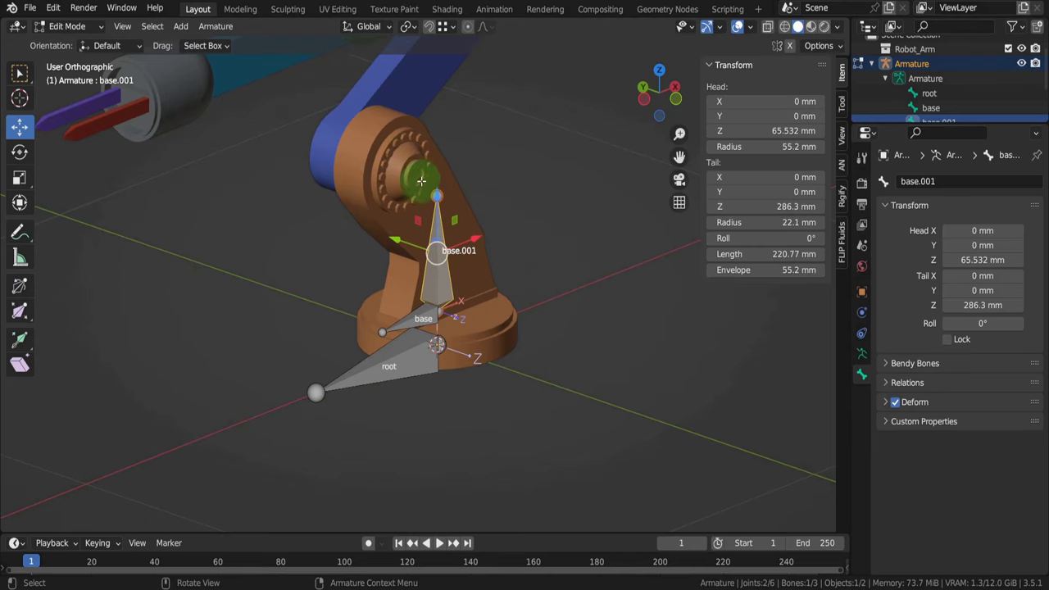
middle_drag(417, 172, 354, 160)
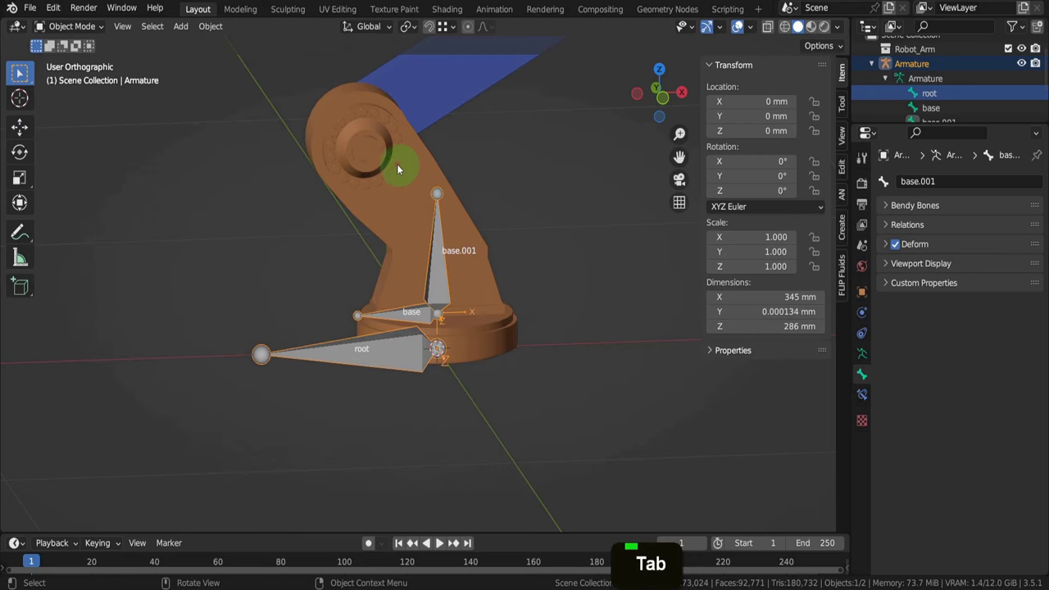
click(376, 153)
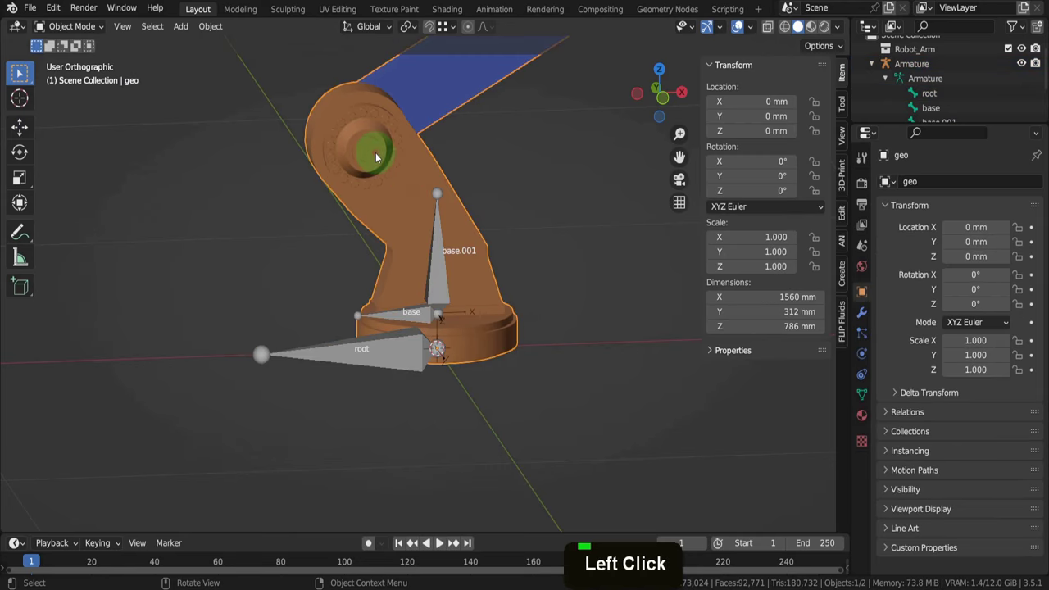
key(Tab)
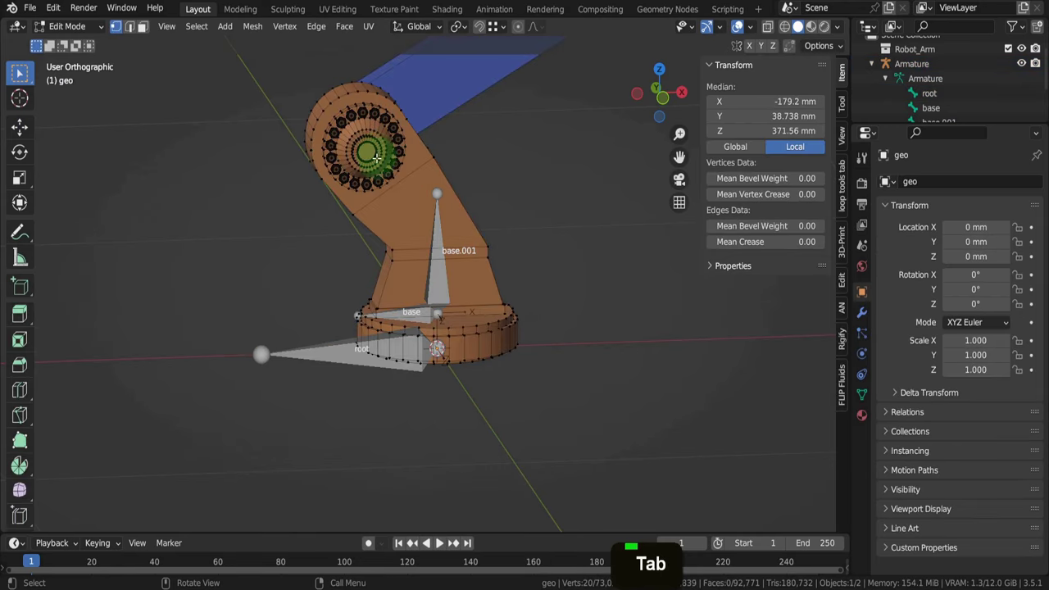
scroll(375, 155, up, 2)
shift+middle_drag(378, 177, 374, 227)
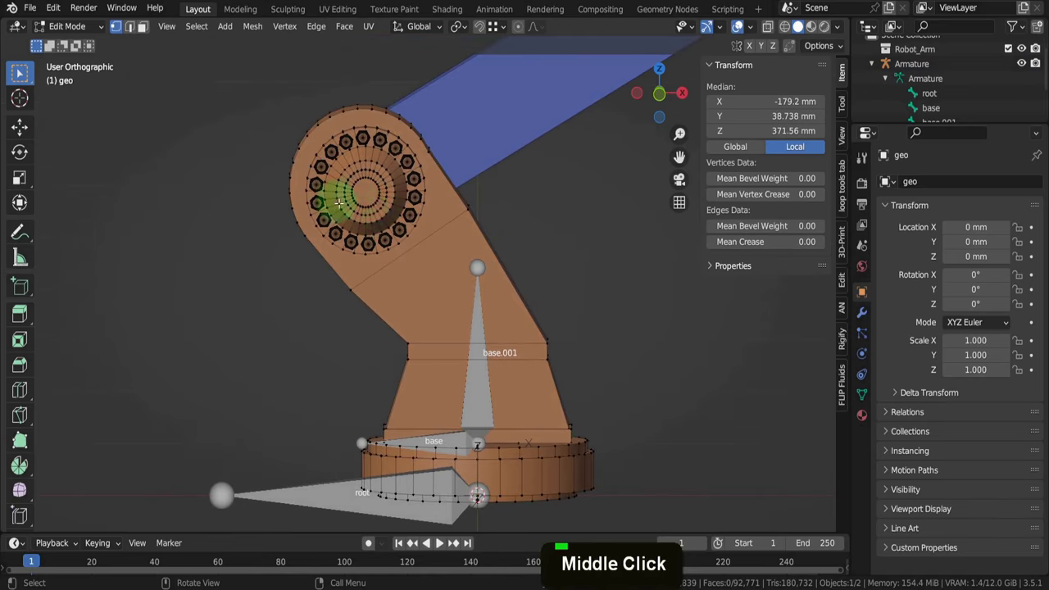
scroll(357, 183, up, 2)
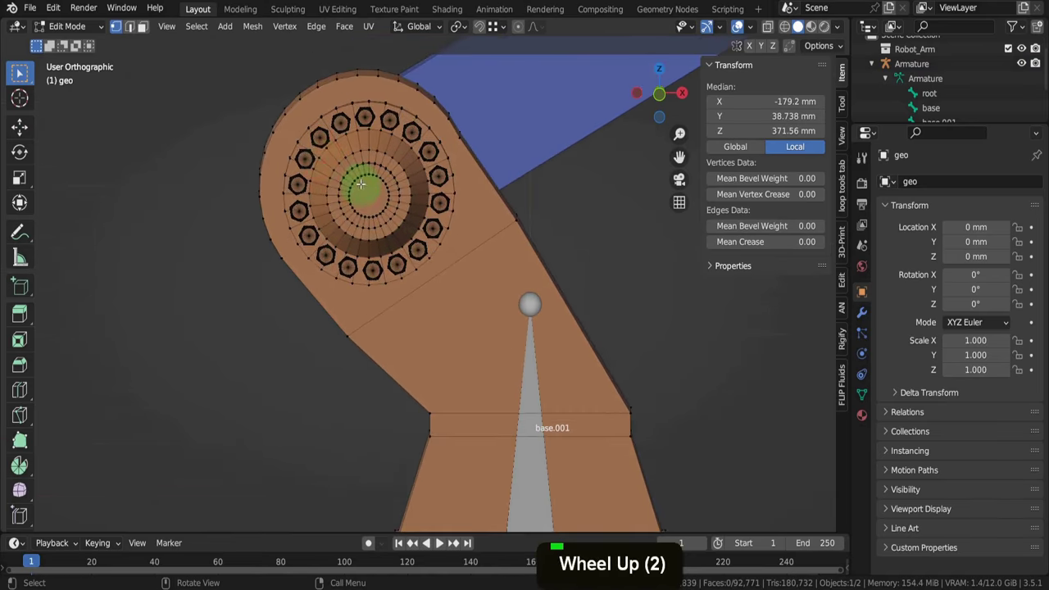
click(142, 27)
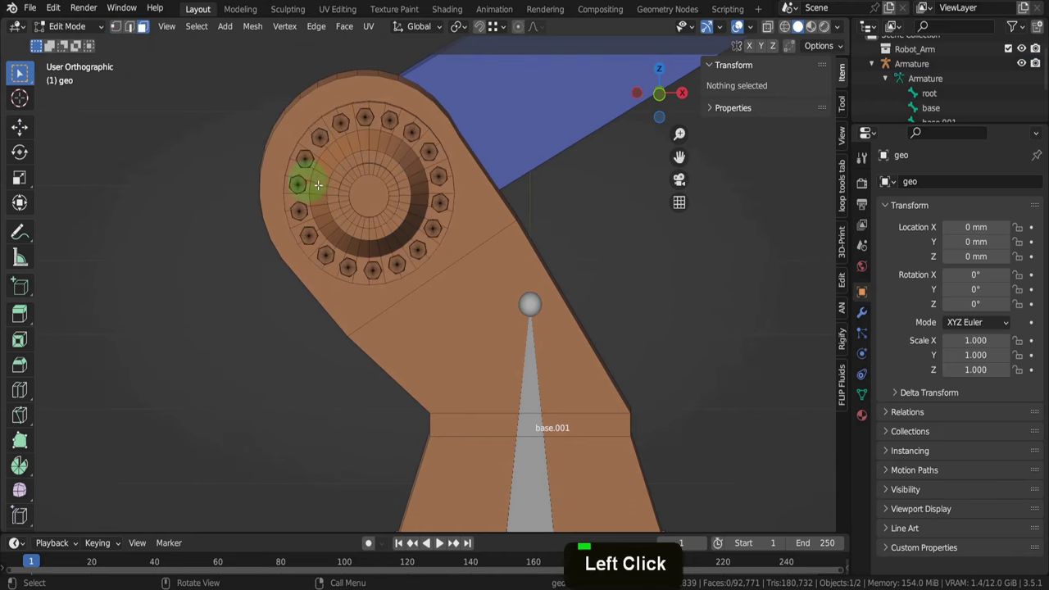
click(360, 192)
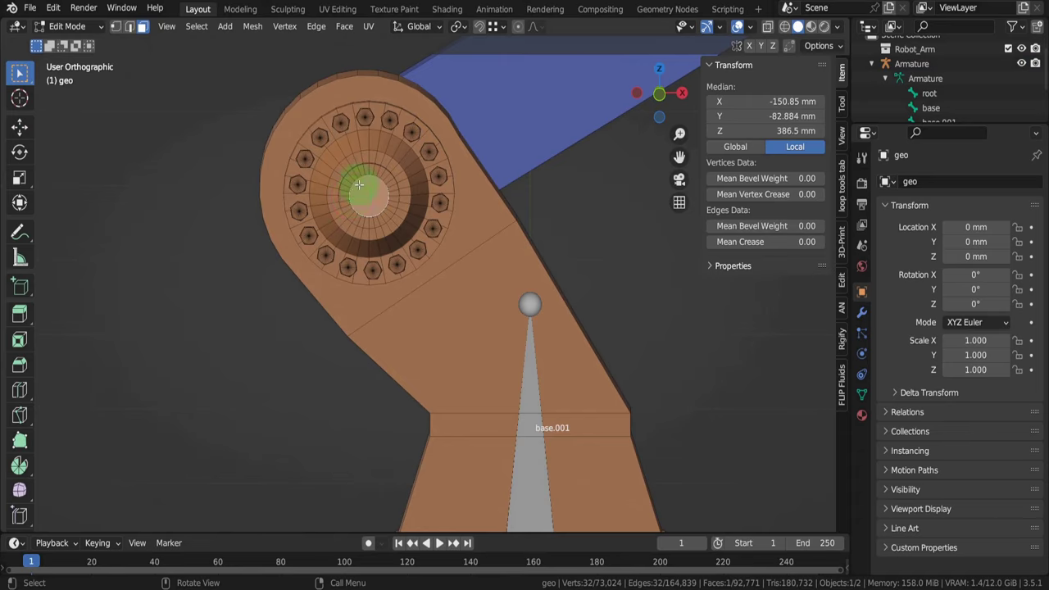
Snap the 3D cursor to the selected round face of the orange joint
scroll(359, 187, down, 2)
middle_drag(359, 187, 356, 176)
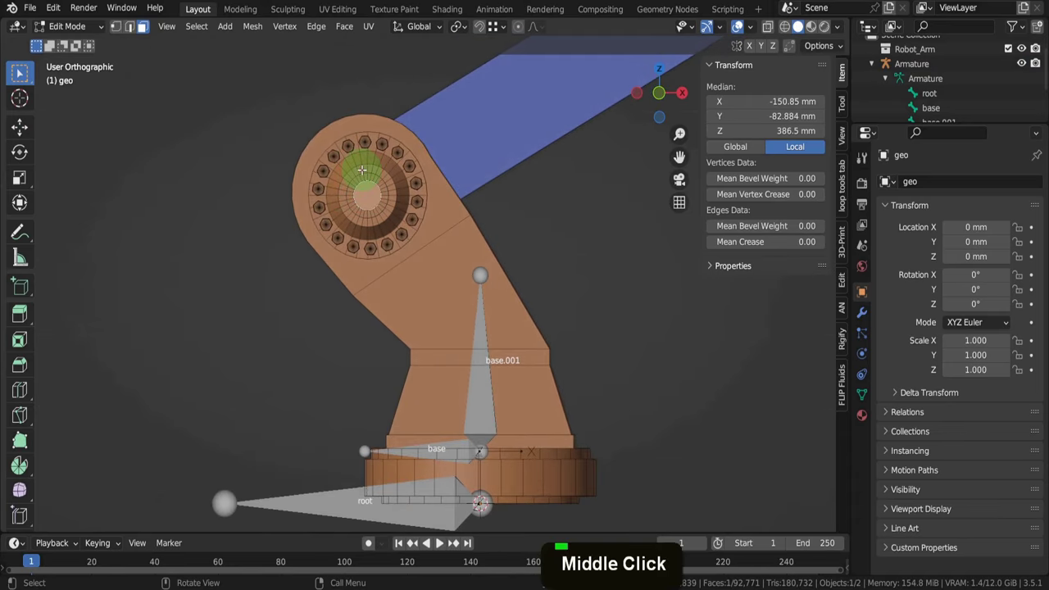
scroll(375, 200, down, 4)
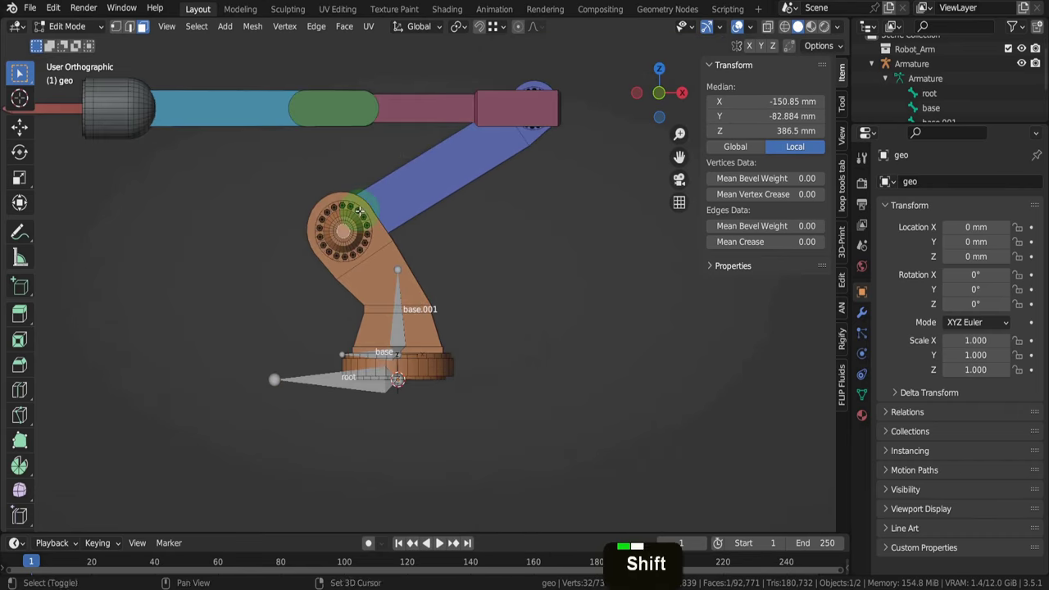
key(shift+s)
click(371, 297)
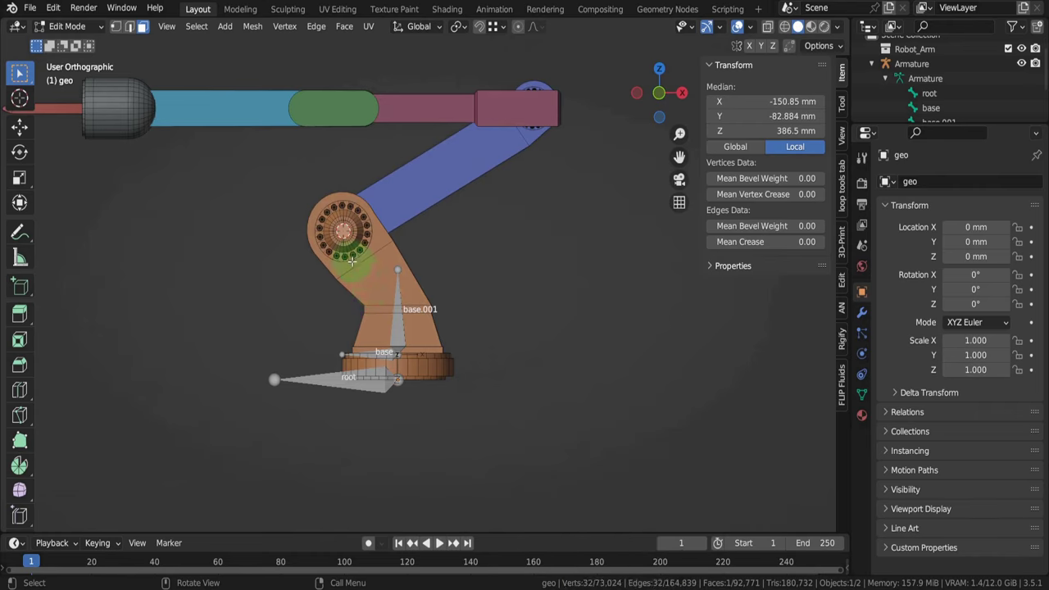
Set the 3D cursor's Y location to 0 mm to centre it within the arm
middle_drag(371, 285, 492, 278)
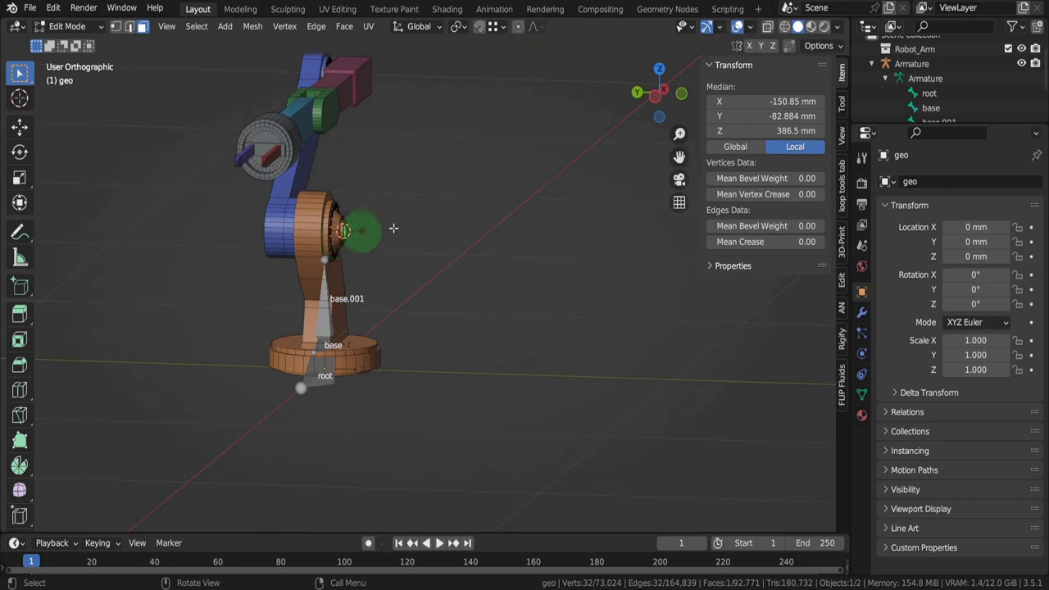
click(842, 133)
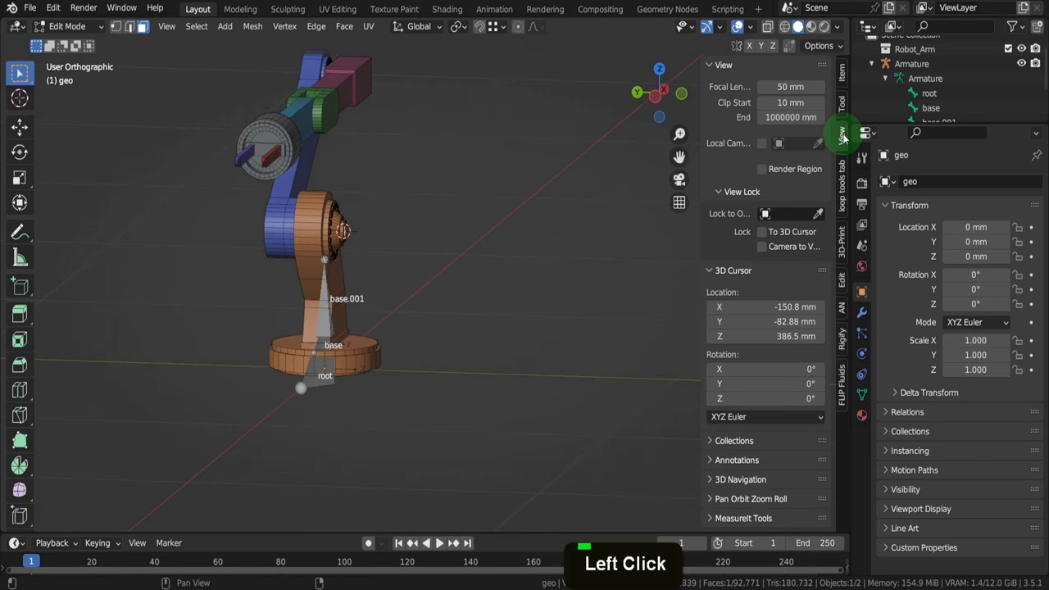
double_click(748, 321)
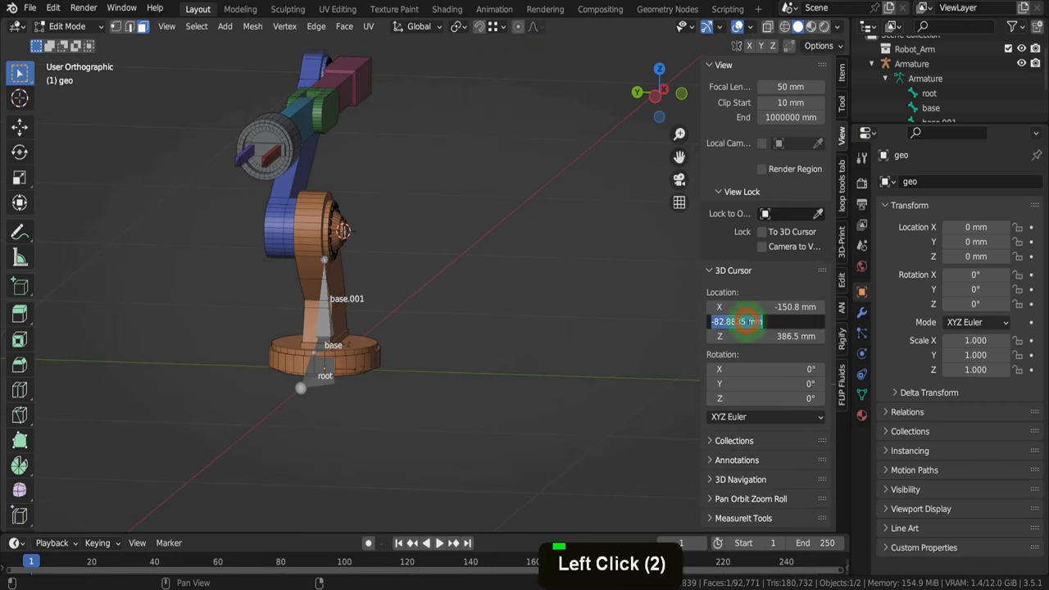
text(0)
key(Return)
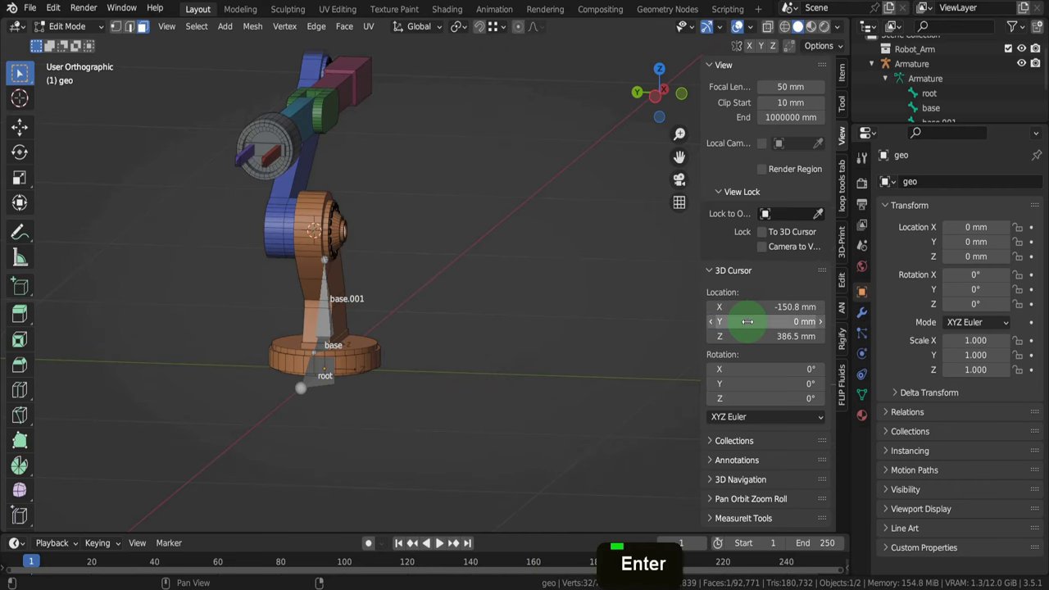
middle_drag(331, 232, 339, 278)
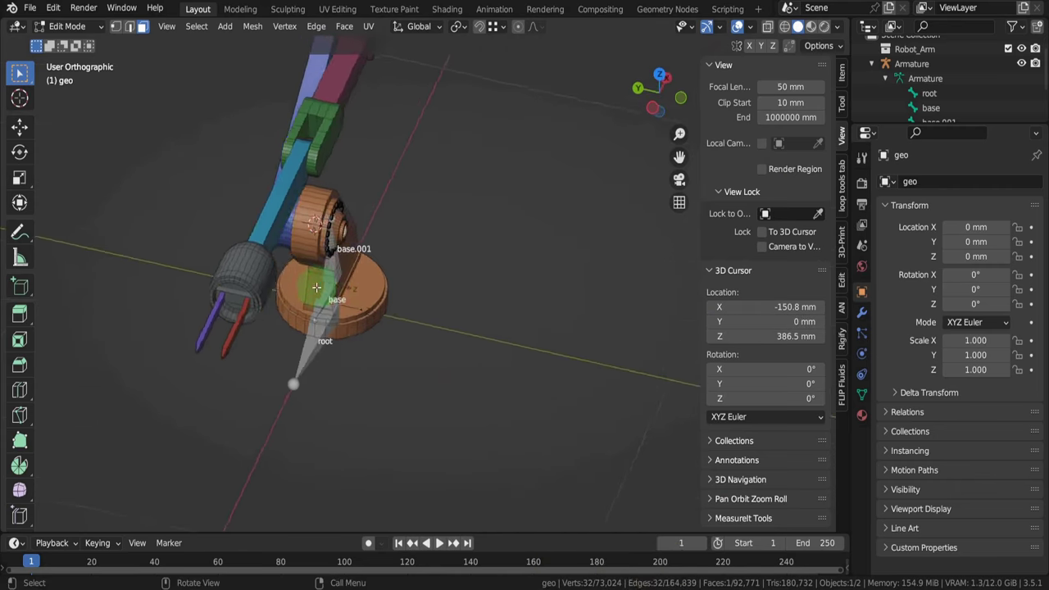
key(KP_7)
scroll(348, 205, up, 4)
scroll(349, 206, up, 5)
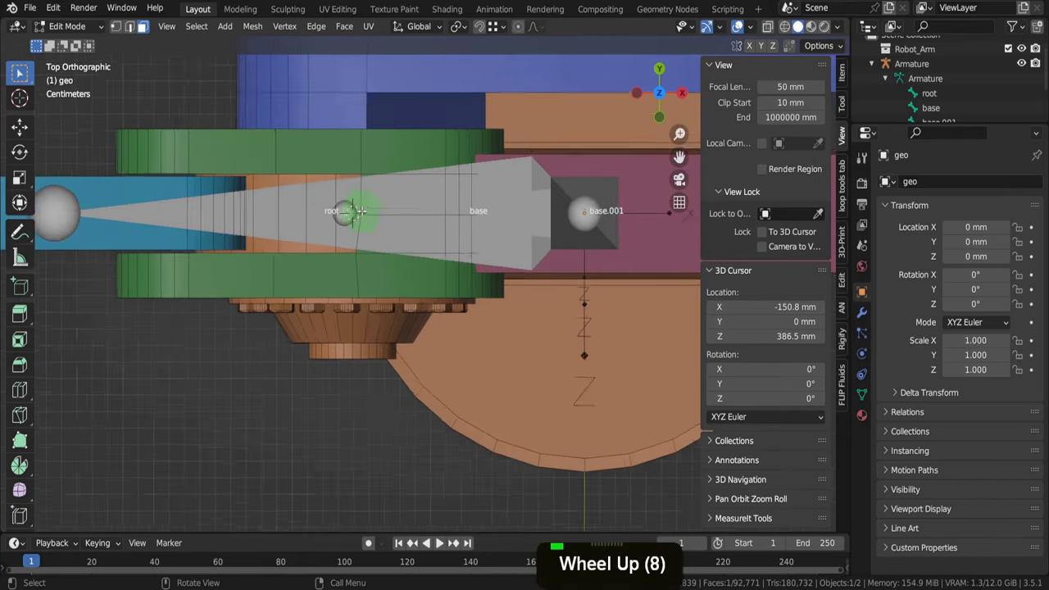
key(KP_7)
scroll(356, 214, down, 4)
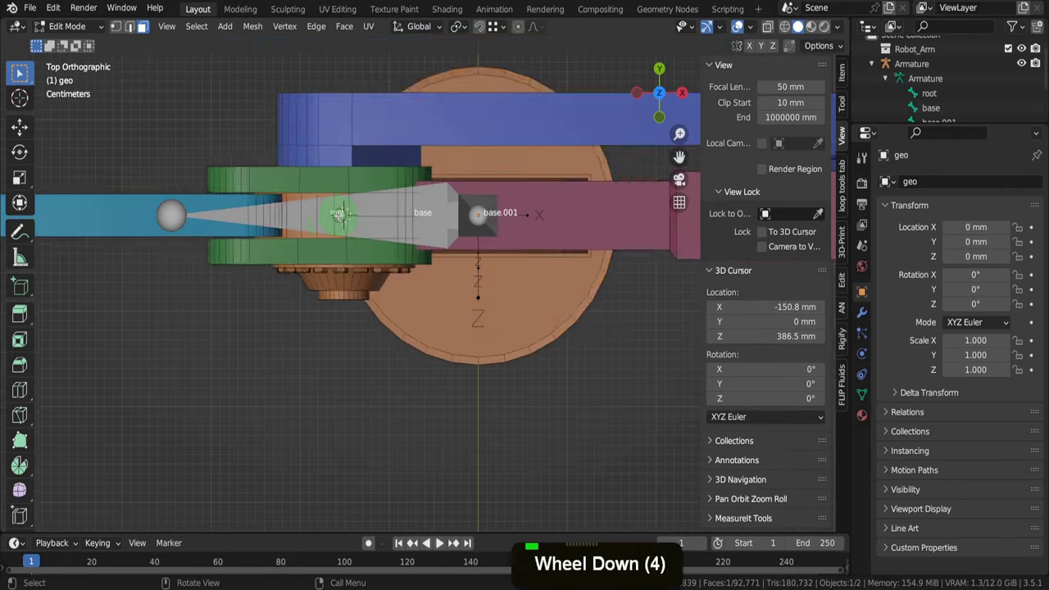
Return to editing the armature, move the upright bone's tail to the orange joint and snap it to the 3D cursor
key(Tab)
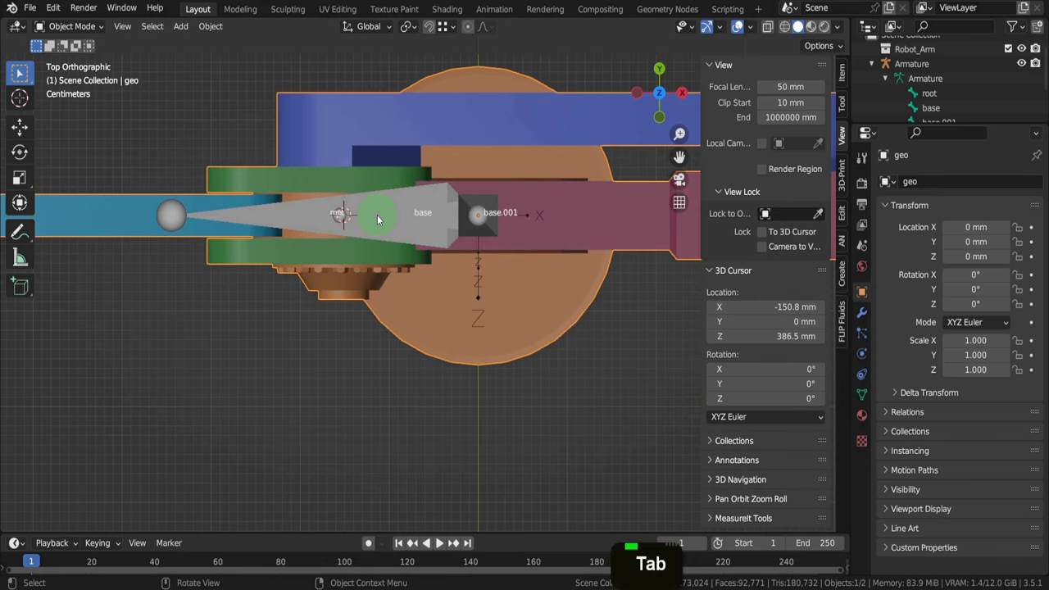
click(378, 220)
key(Tab)
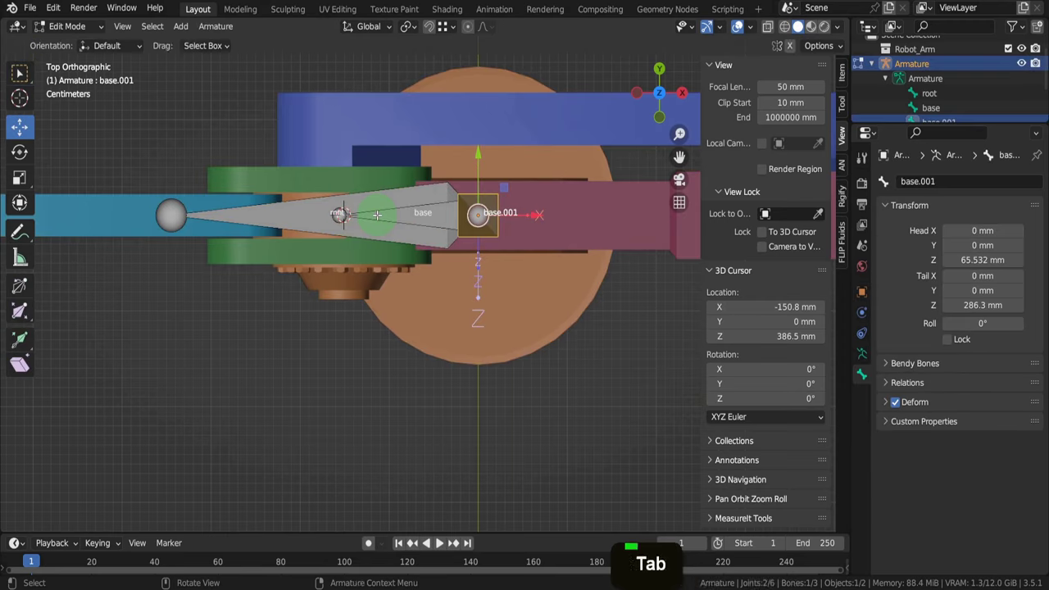
key(KP_1)
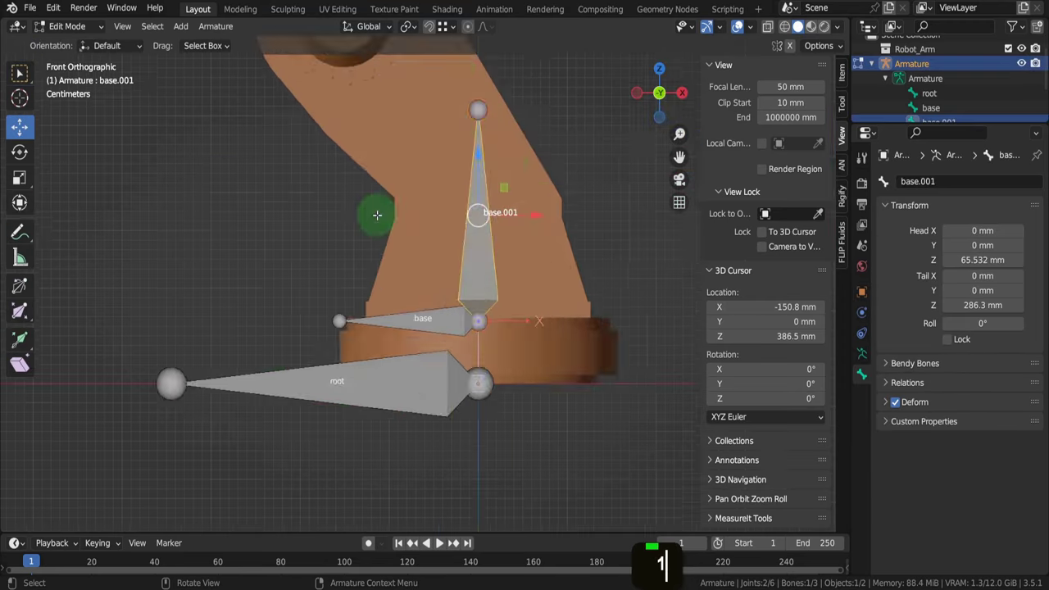
scroll(435, 205, down, 3)
click(434, 161)
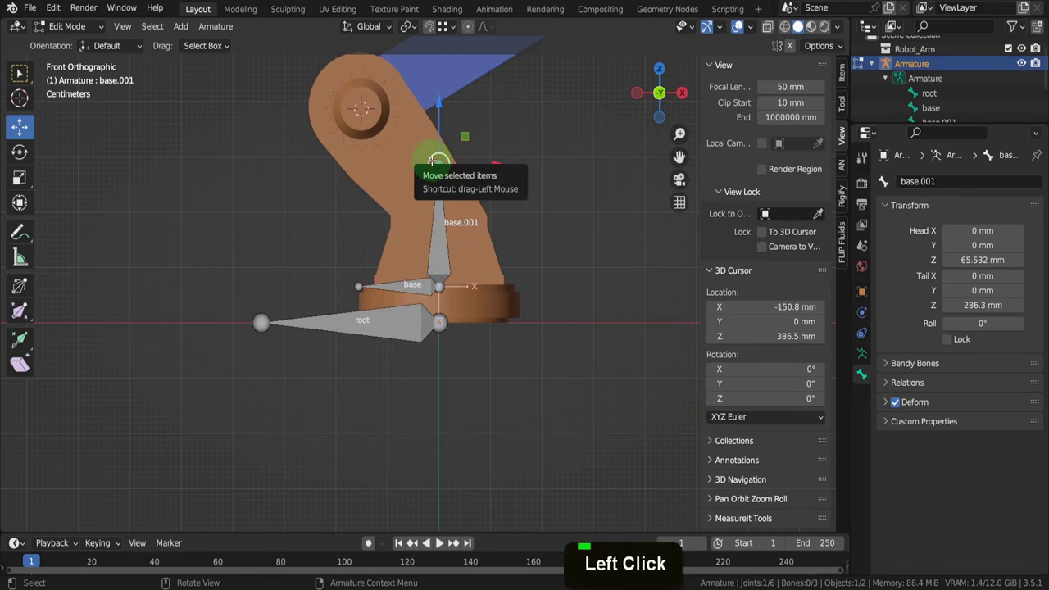
key(g)
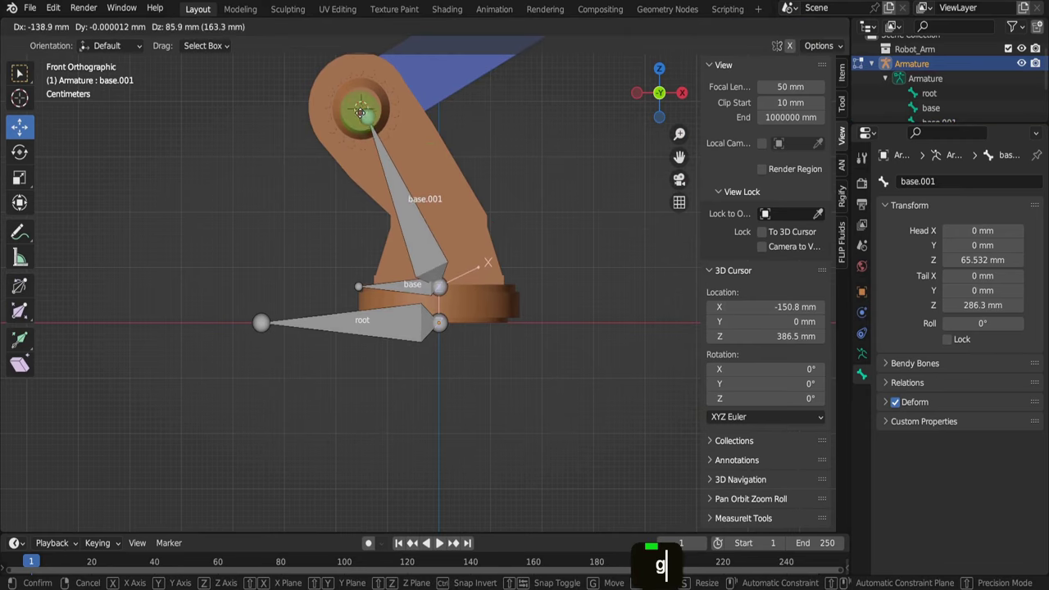
click(358, 109)
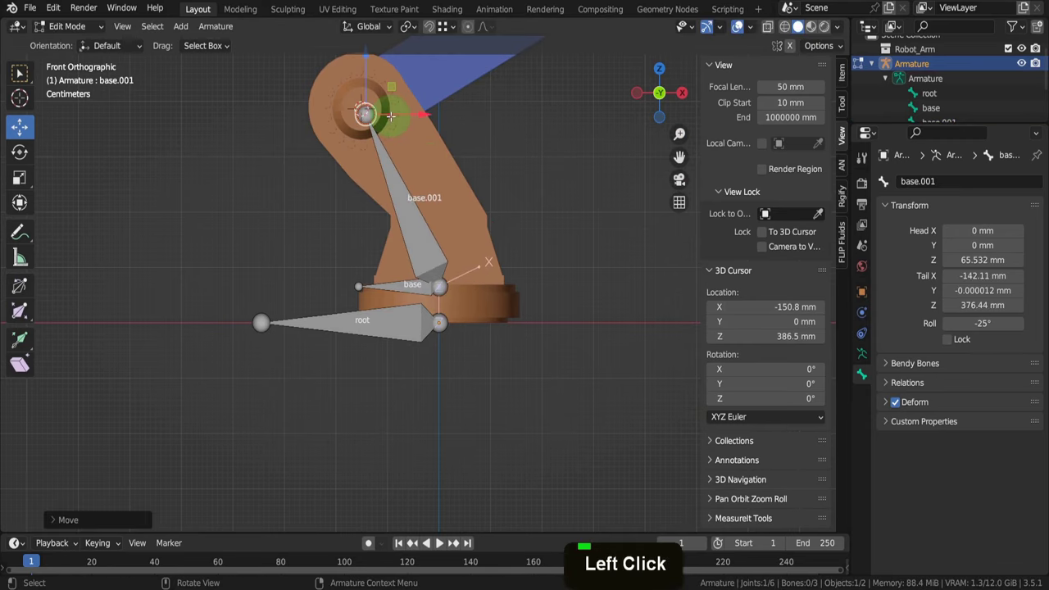
key(shift+s)
click(398, 33)
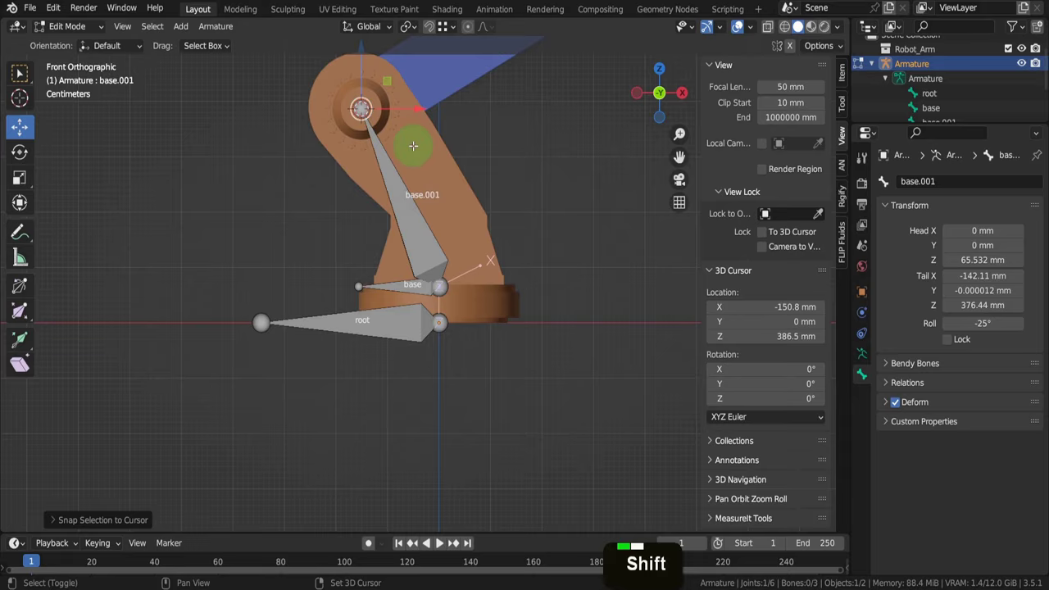
Open the robot arm mesh for editing and select the ring of faces around the bolts on the blue arm's upper joint
shift+middle_drag(412, 145, 293, 241)
scroll(274, 238, down, 2)
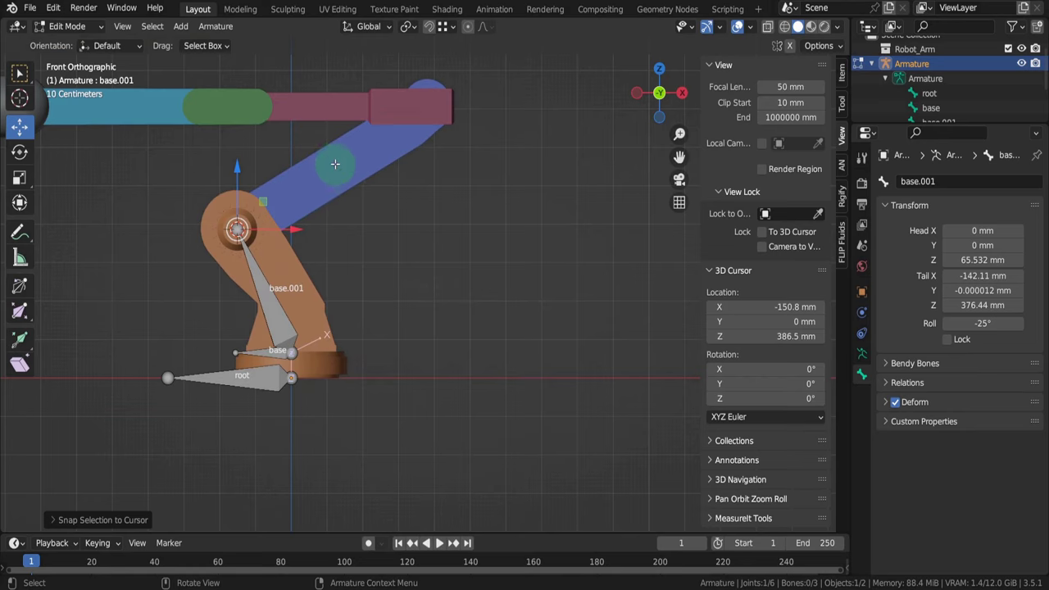
key(Tab)
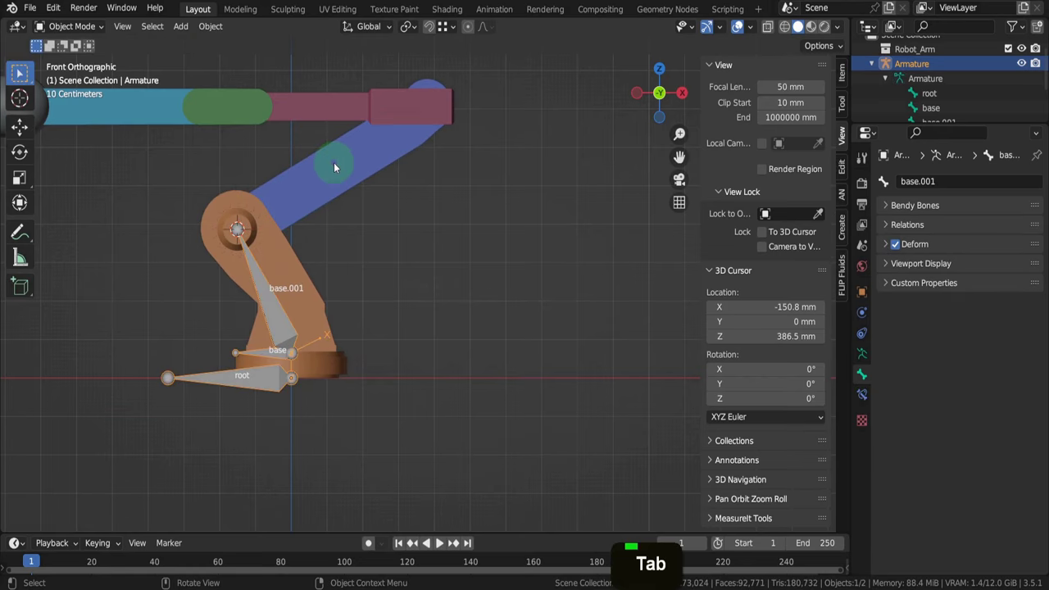
click(333, 164)
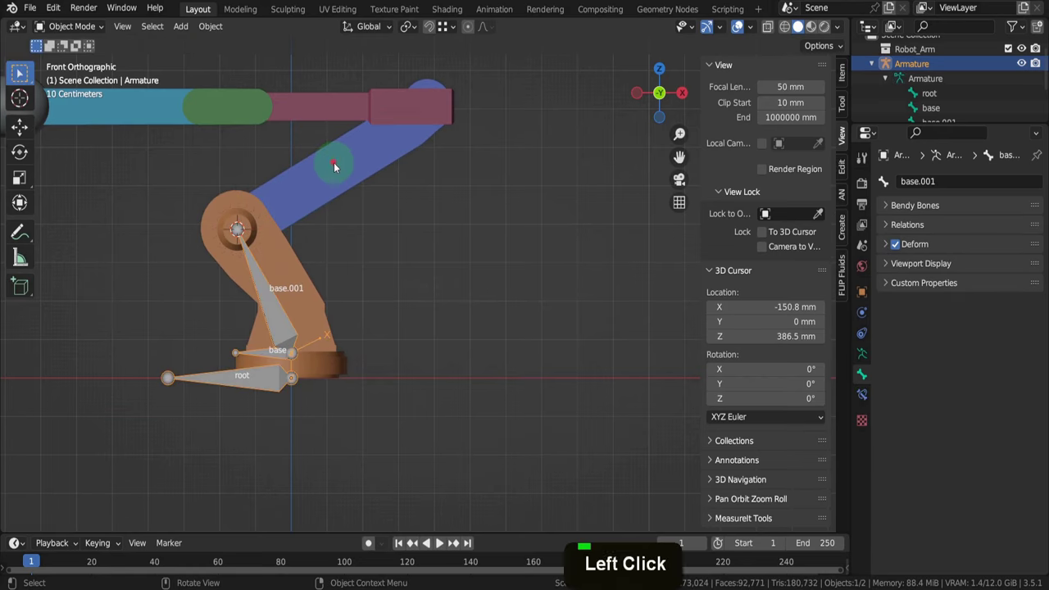
key(Tab)
middle_drag(333, 162, 412, 248)
scroll(397, 160, up, 10)
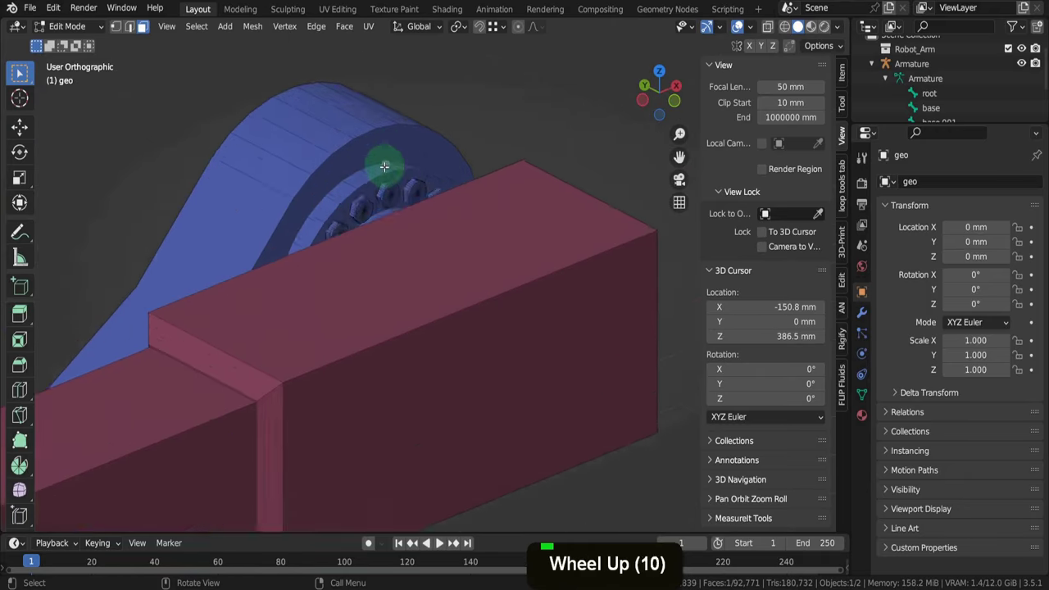
middle_drag(386, 169, 452, 241)
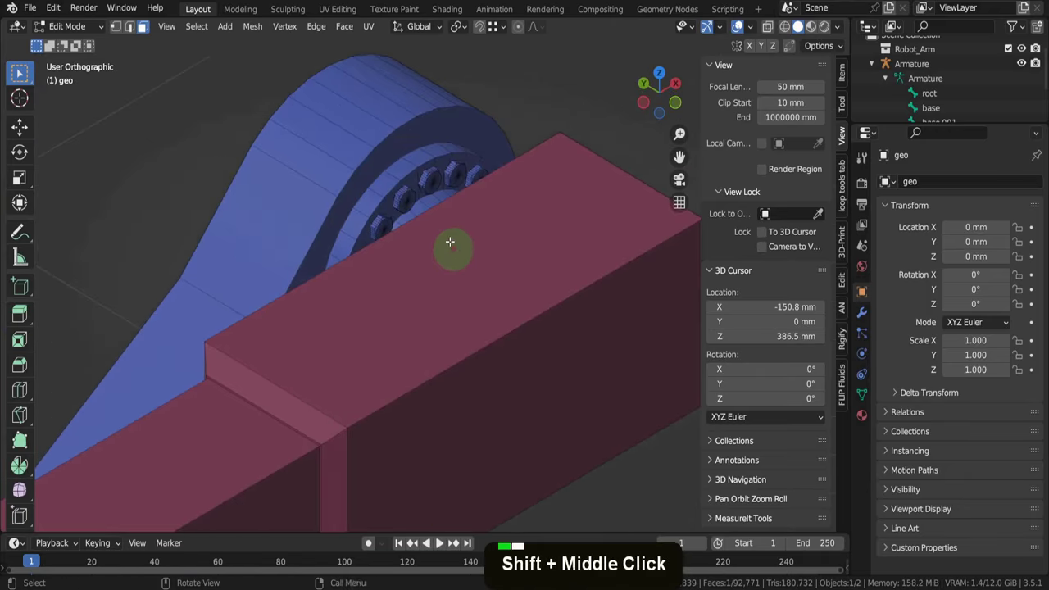
alt+click(411, 162)
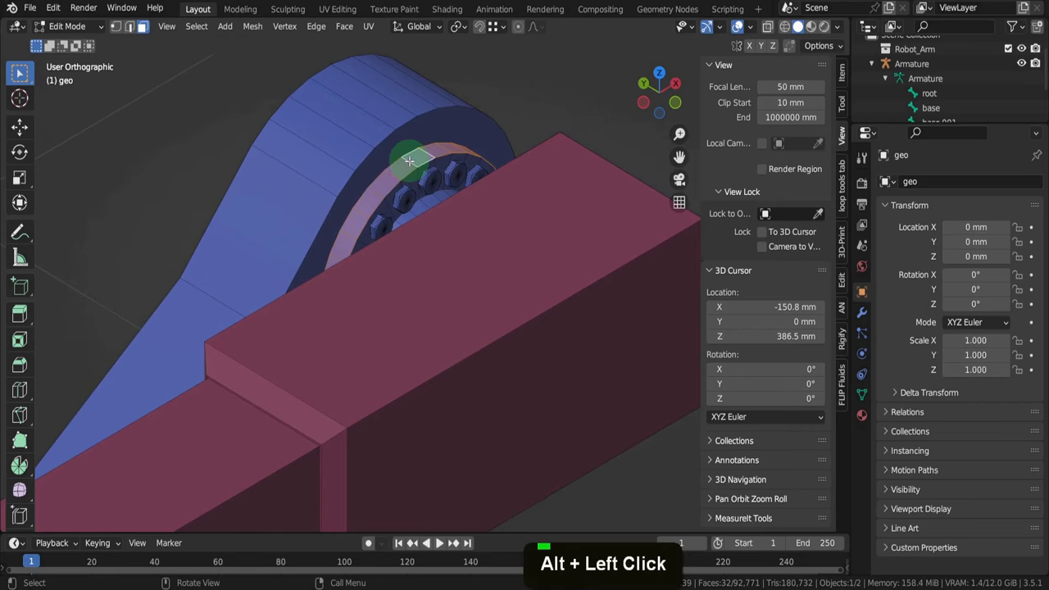
Snap the 3D cursor to the selected ring of faces and set the cursor's Y location to 0 mm
key(shift+s)
click(407, 248)
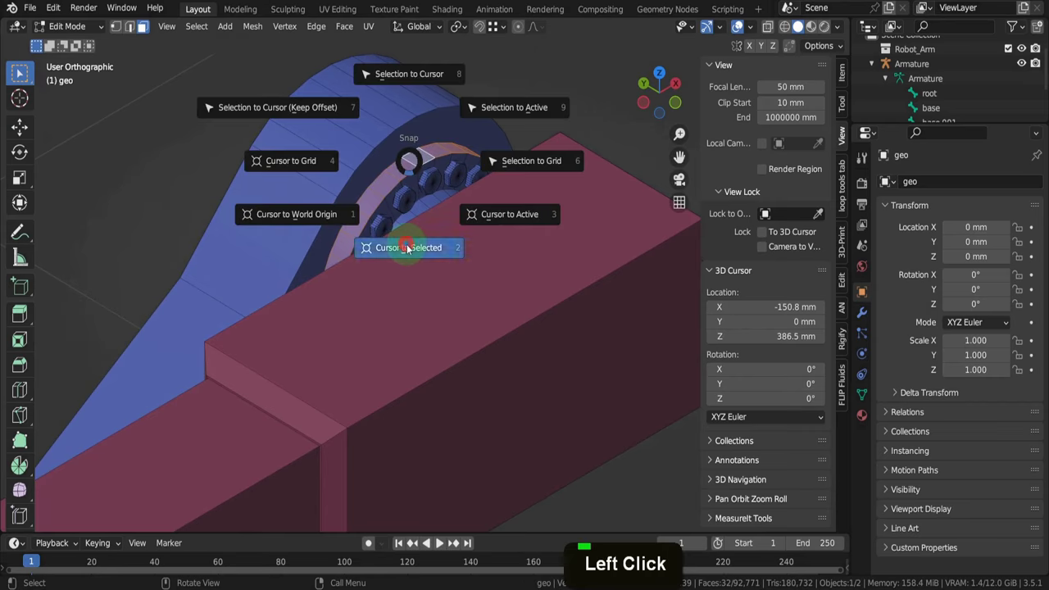
scroll(400, 237, down, 4)
middle_drag(400, 237, 461, 204)
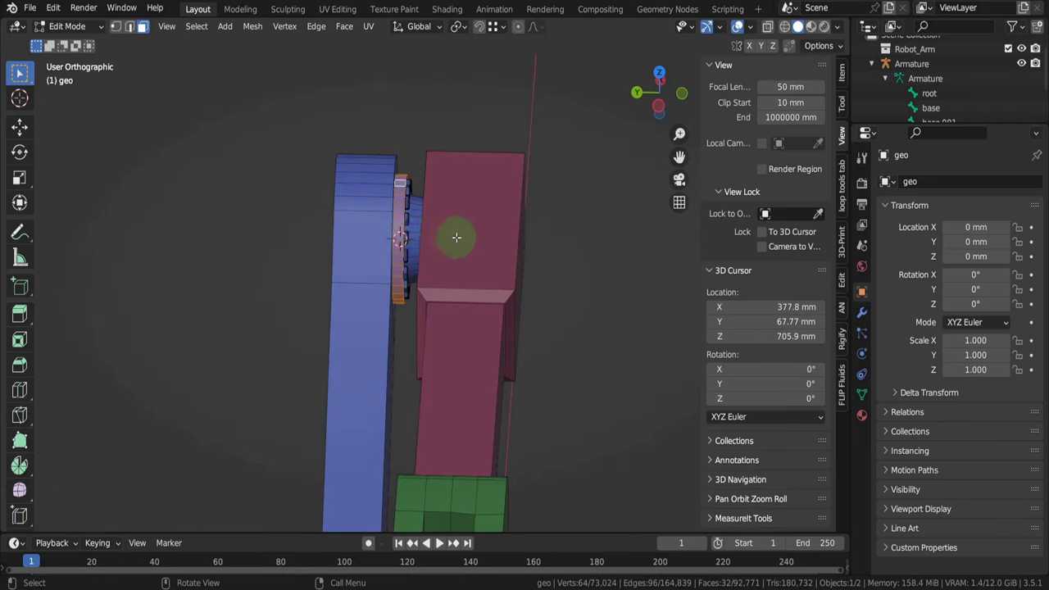
click(730, 321)
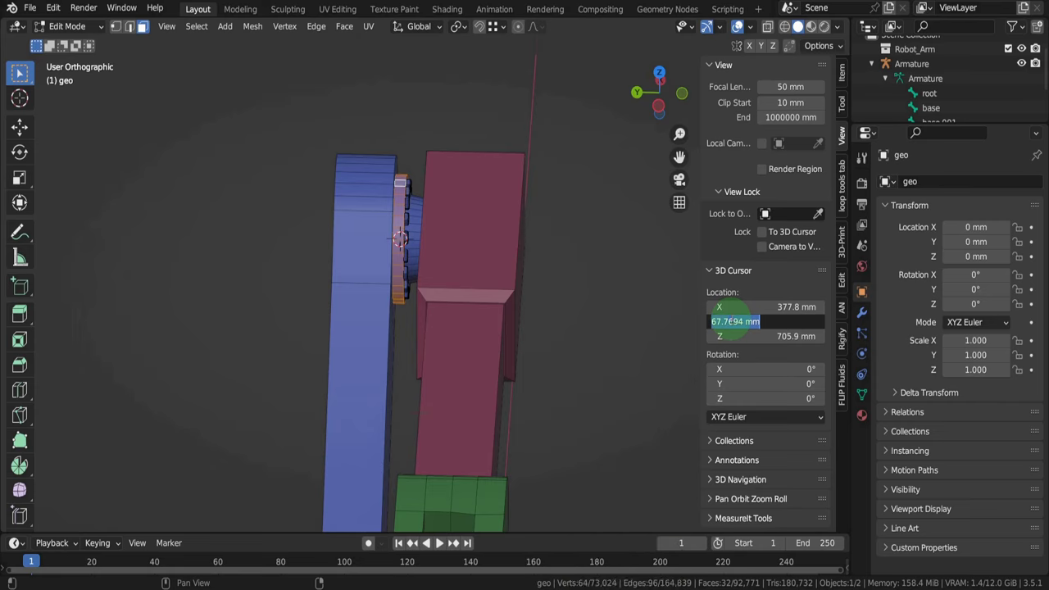
text(0)
key(Return)
Return to editing the armature and extrude a new bone from the tail of base.001 about 580 mm along the X axis
scroll(510, 238, down, 4)
middle_drag(475, 175, 479, 197)
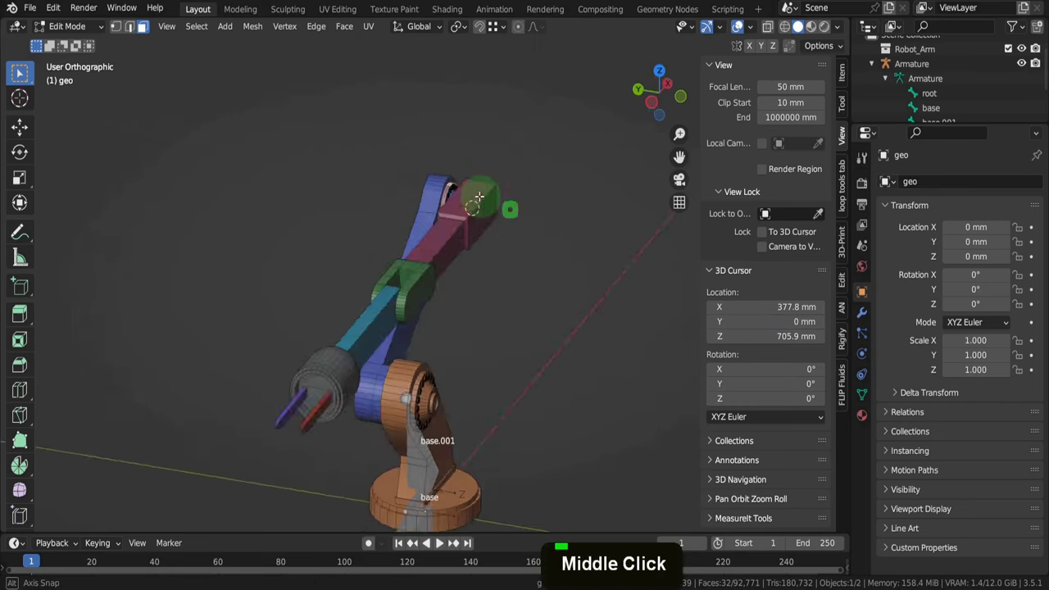
key(Tab)
click(375, 406)
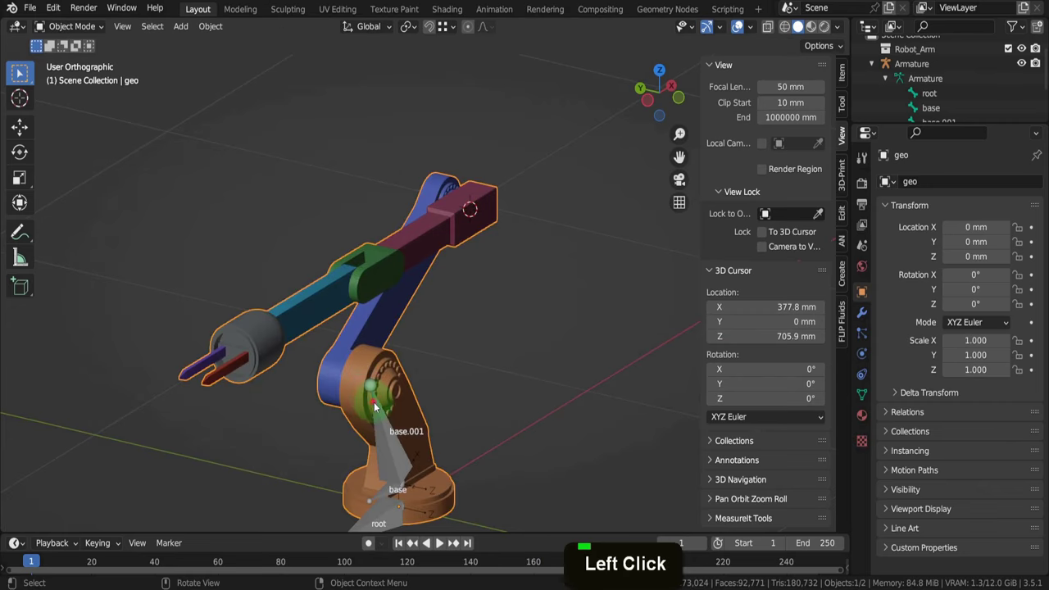
key(Tab)
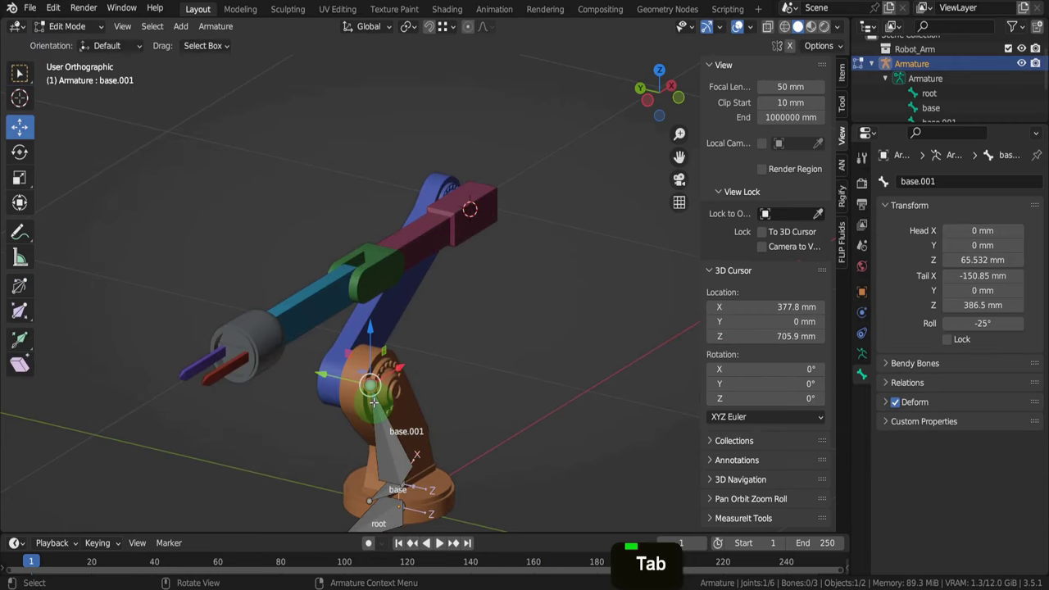
key(KP_1)
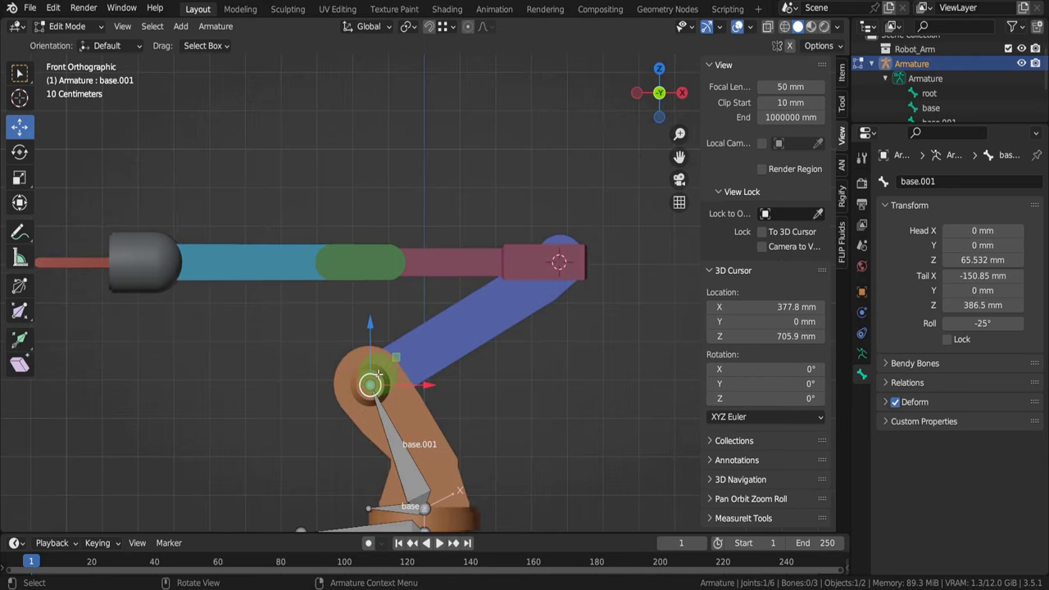
key(e)
key(x)
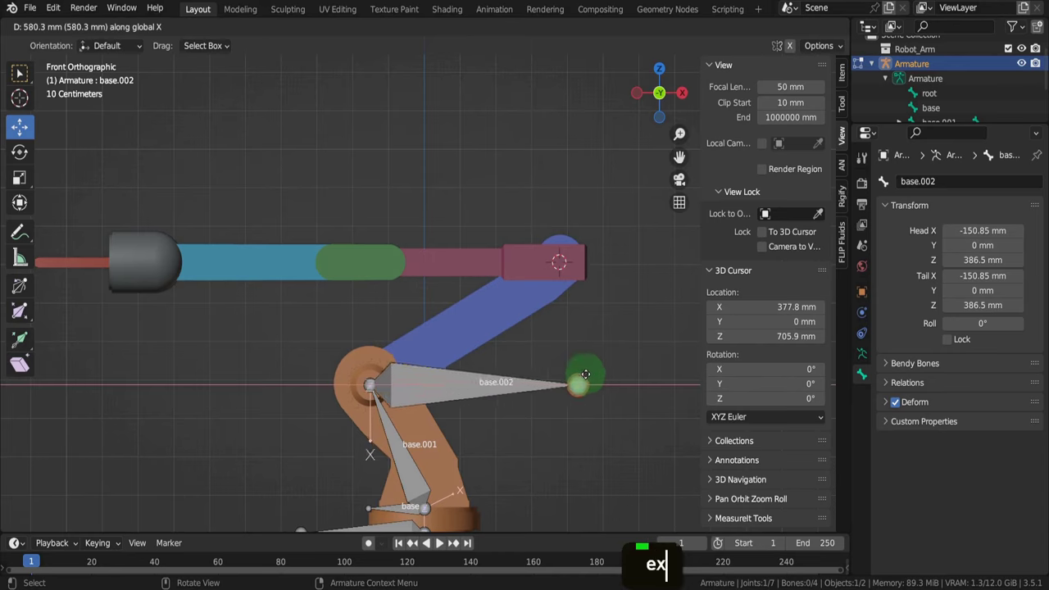
click(585, 374)
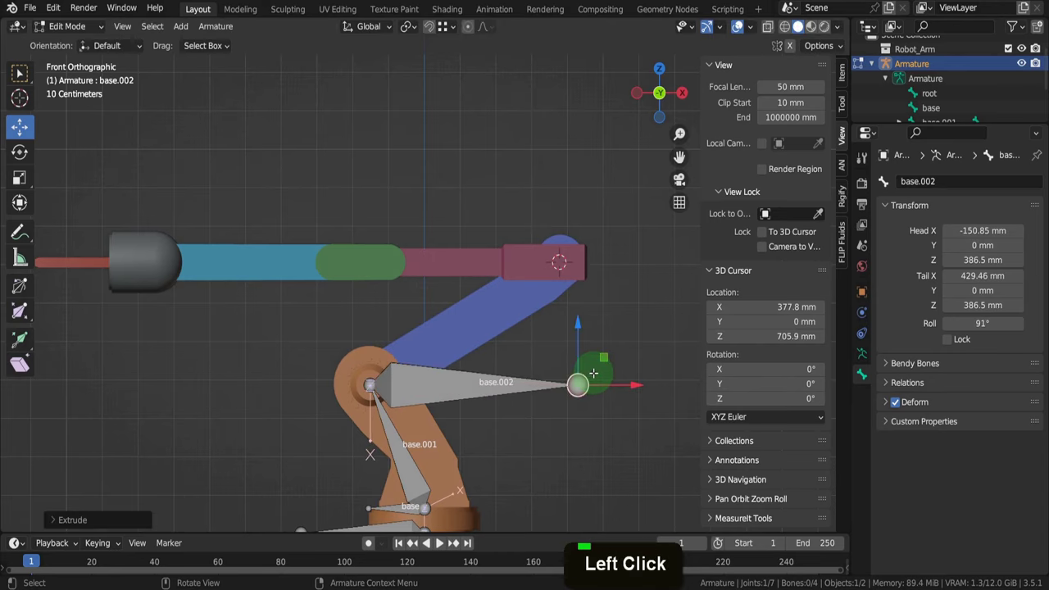
Move the new bone's tail to the blue arm's upper joint and snap it to the 3D cursor
key(g)
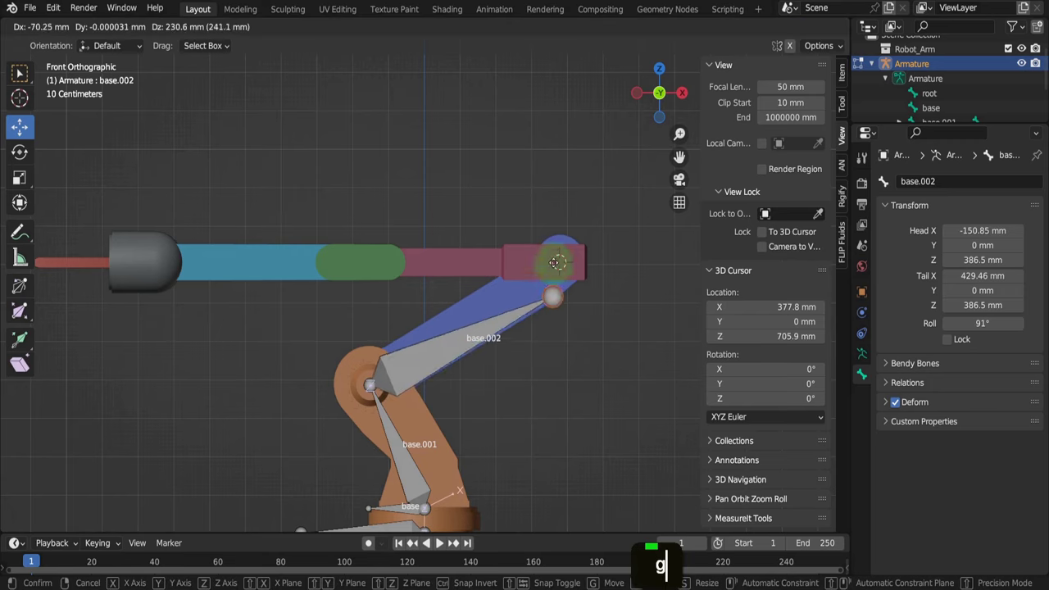
click(555, 234)
key(shift+s)
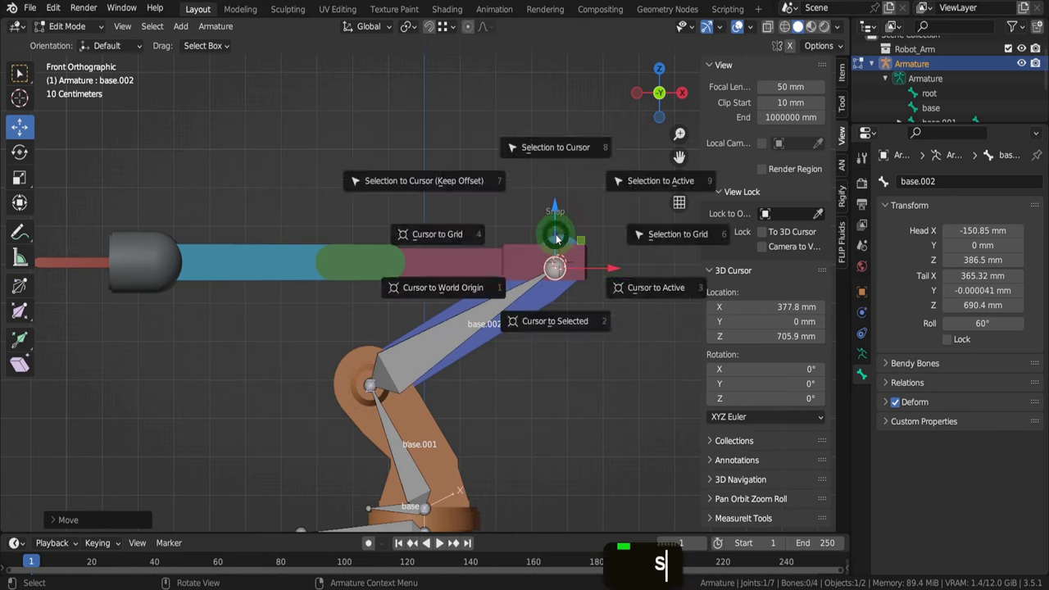
click(553, 154)
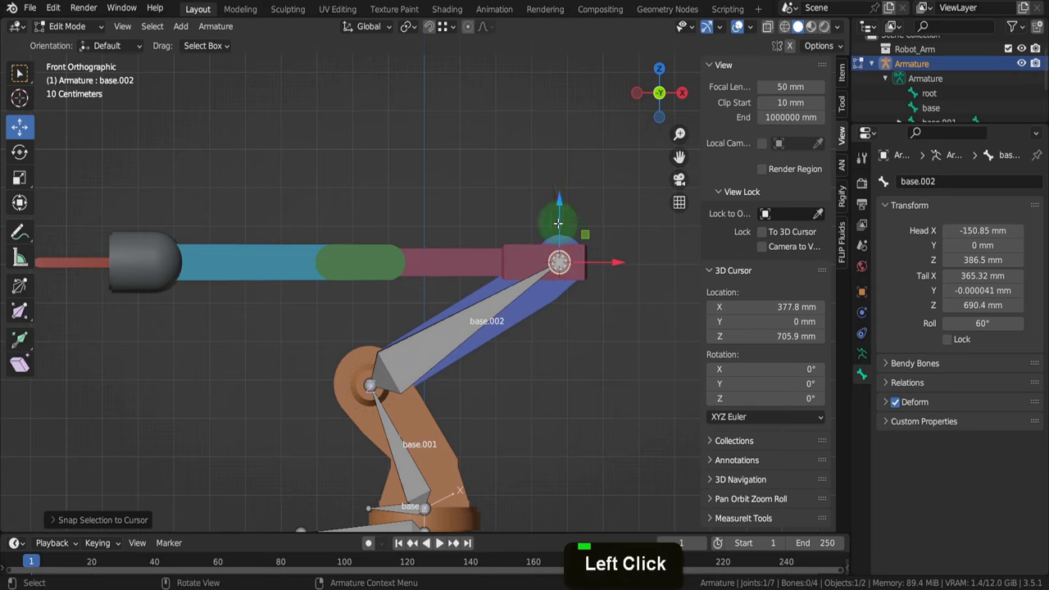
Rename the bone running along the blue arm to lower-arm
click(475, 305)
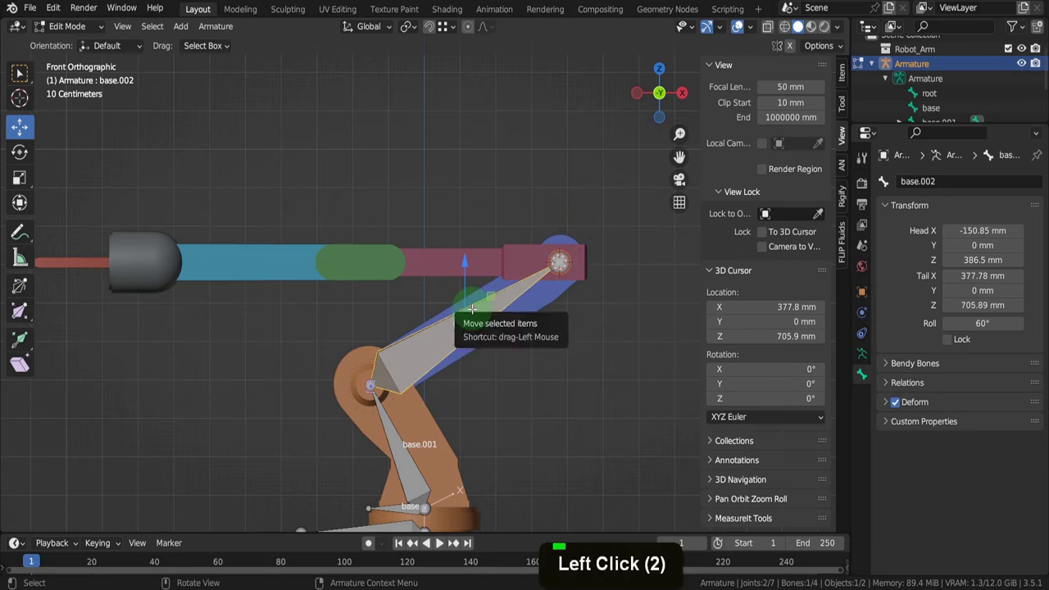
key(F2)
text(lower-)
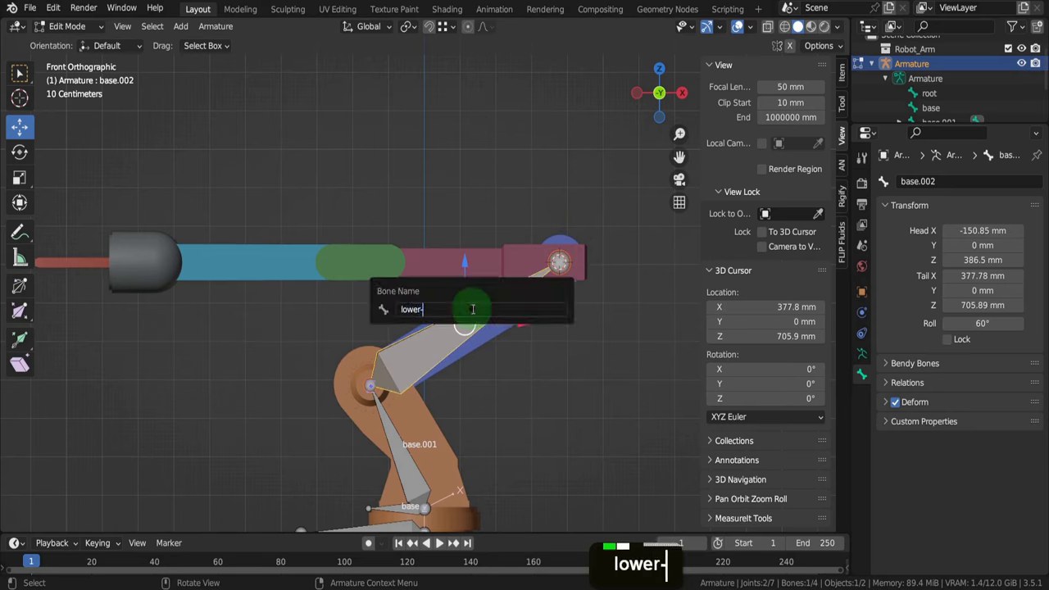
text(arm)
key(Return)
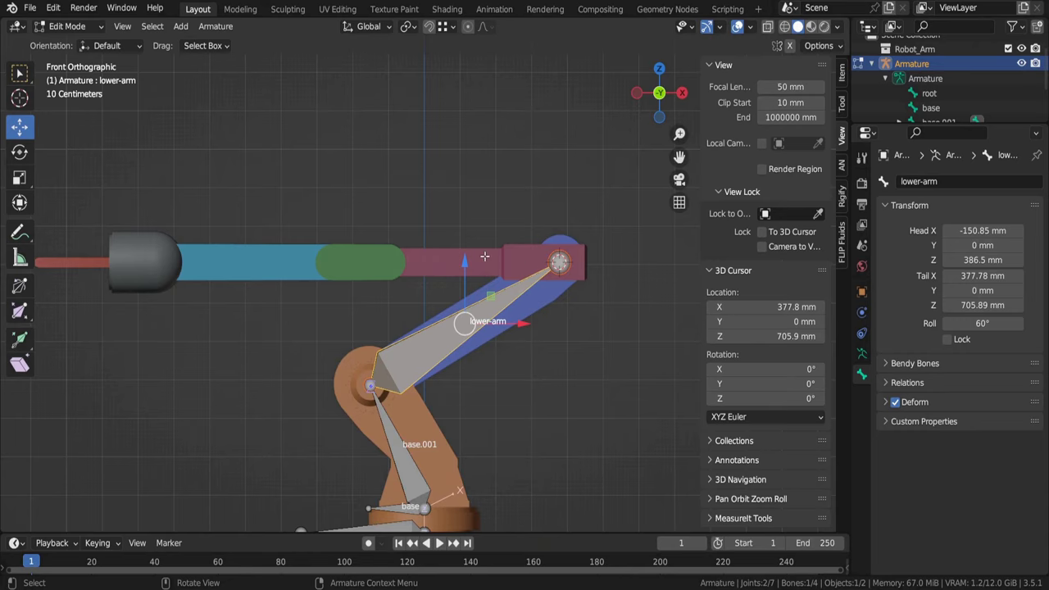
Open the robot arm mesh for editing and select the flat, rounded side face of the green joint
key(Tab)
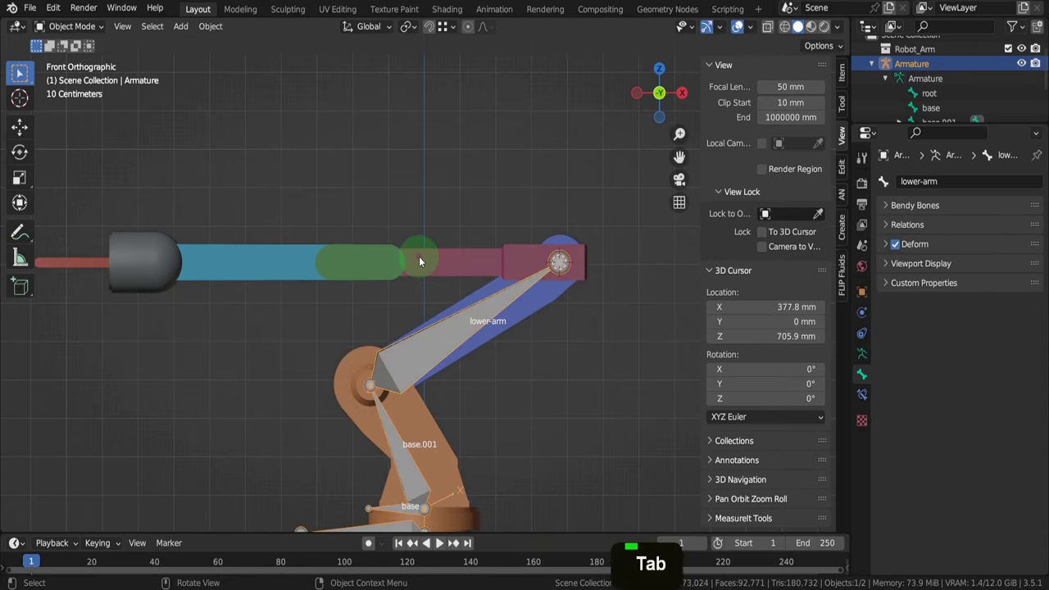
click(419, 262)
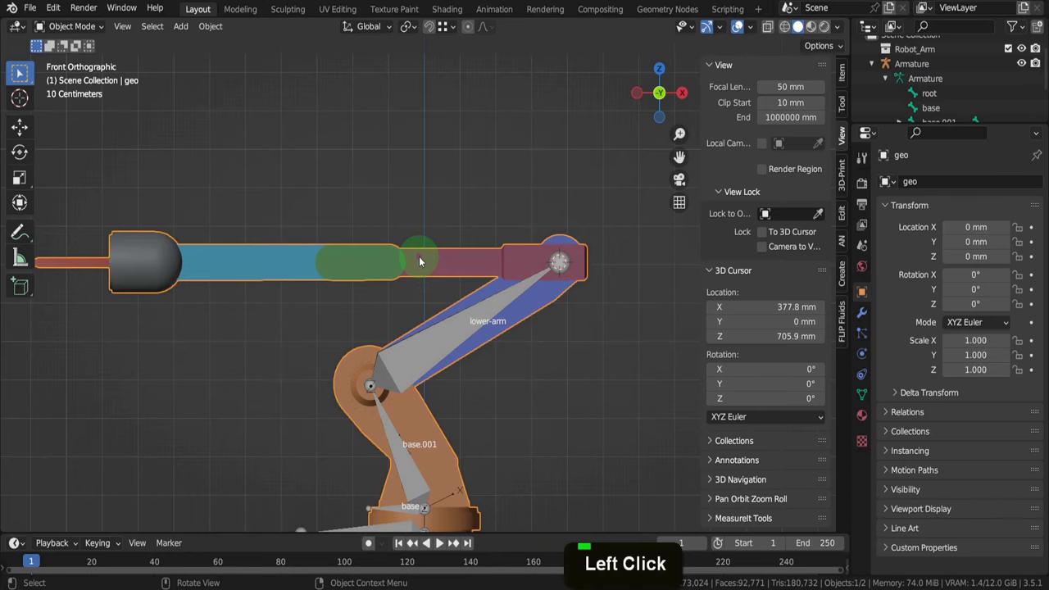
key(Tab)
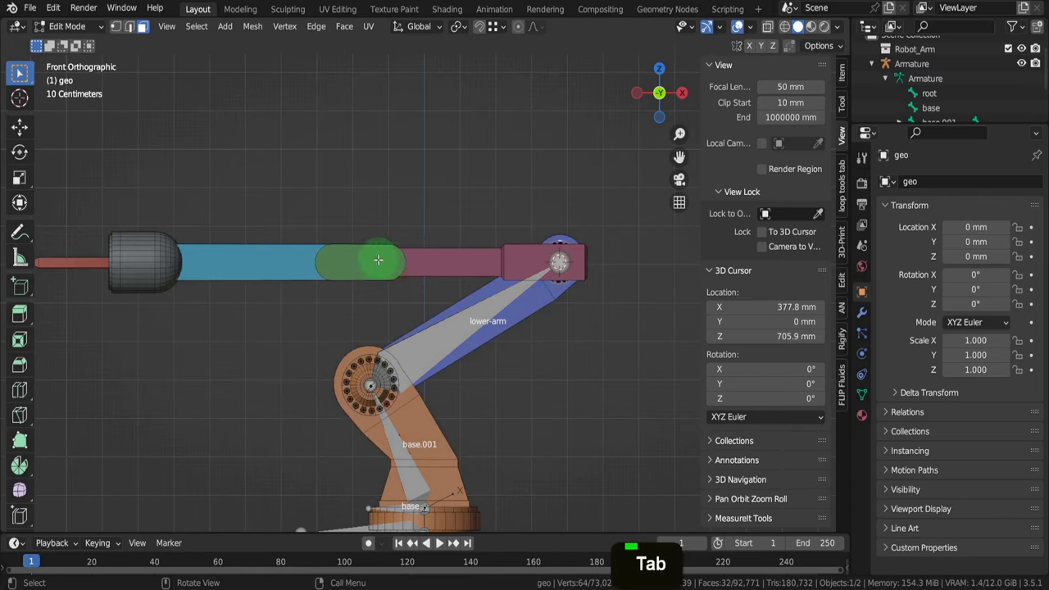
scroll(358, 265, up, 3)
scroll(357, 264, up, 2)
middle_drag(356, 265, 391, 292)
click(374, 322)
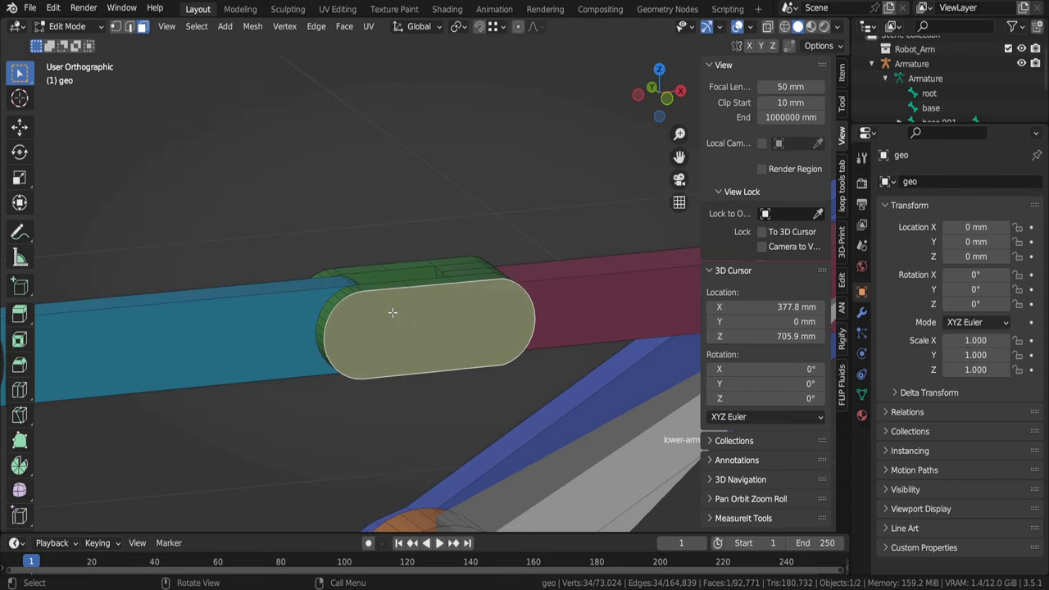
In front wireframe view, select the face at the green joint's pivot end and snap the 3D cursor to it
key(1)
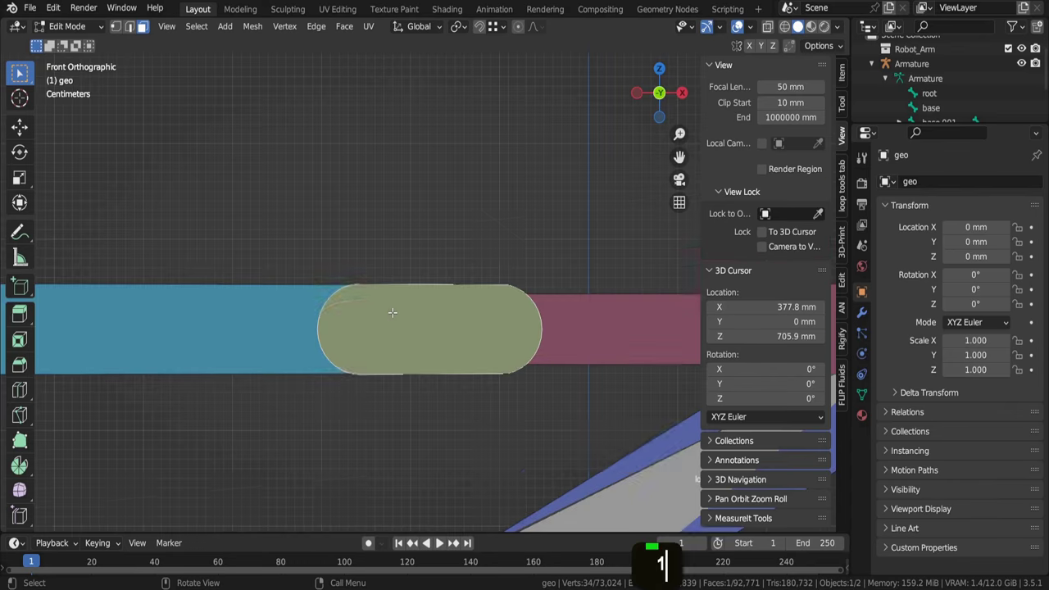
key(z)
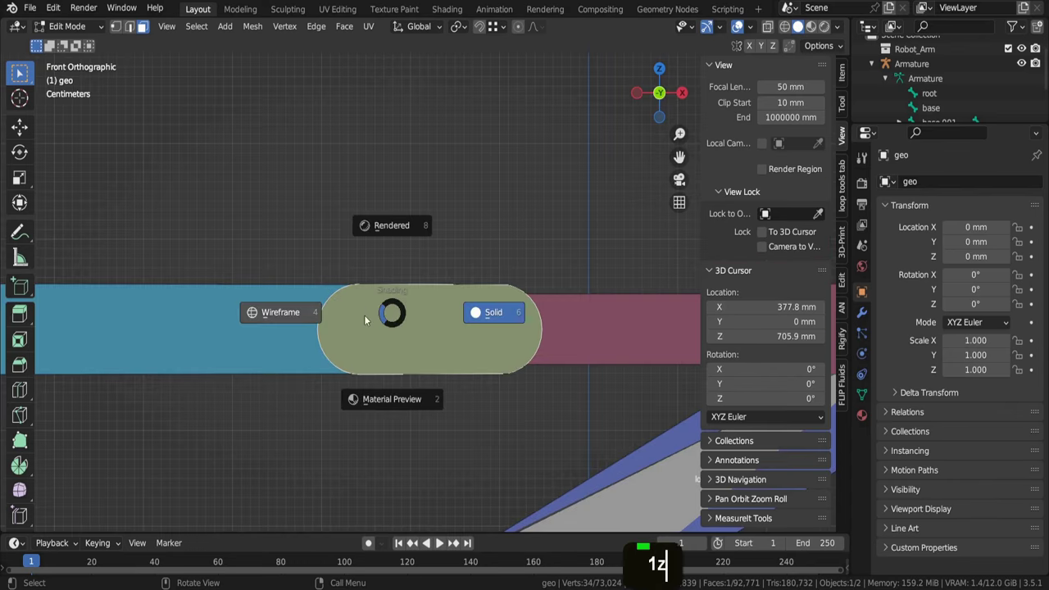
click(301, 312)
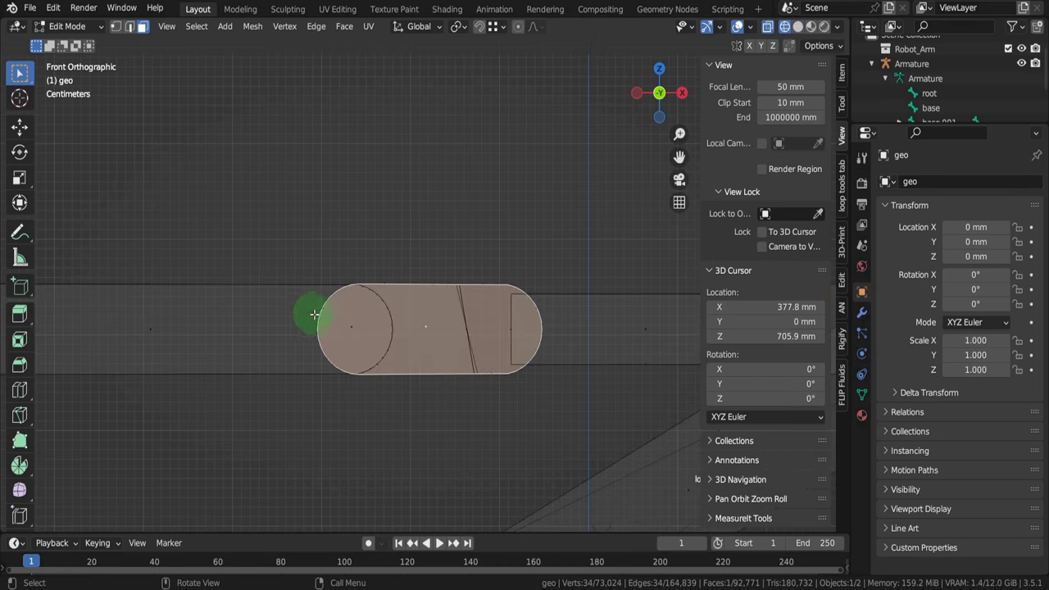
click(358, 327)
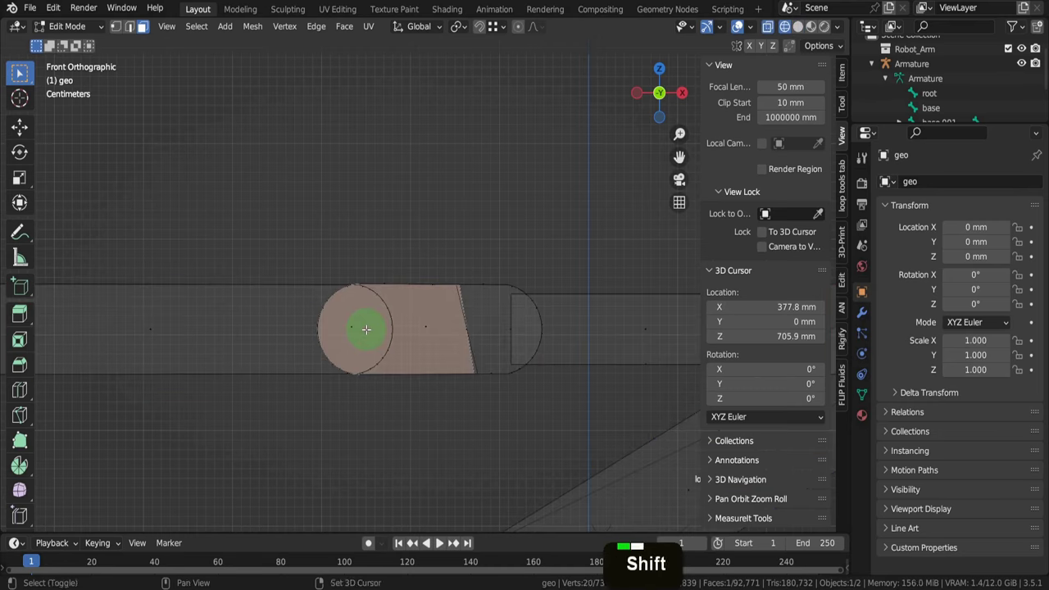
key(shift+s)
click(373, 411)
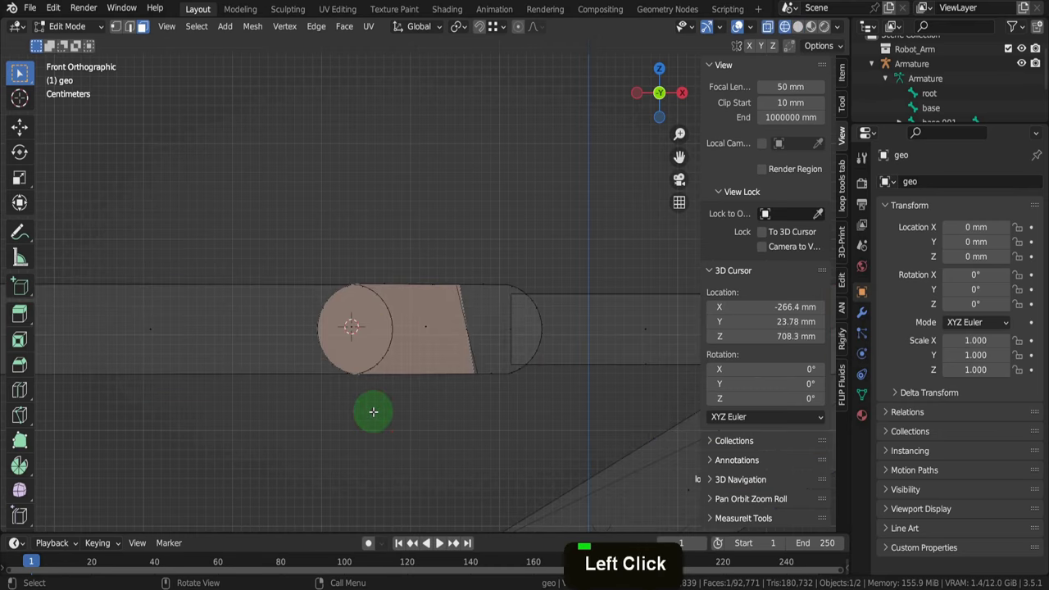
Add a 32-vertex mesh circle at the 3D cursor with a radius of 39 mm and an X rotation of 90°
click(226, 38)
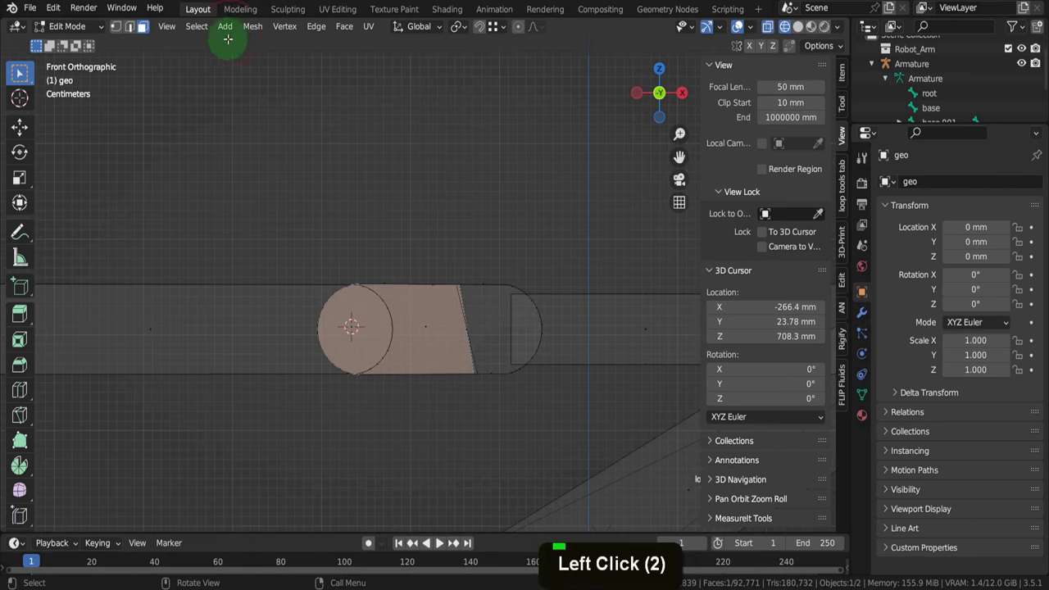
click(225, 26)
click(242, 73)
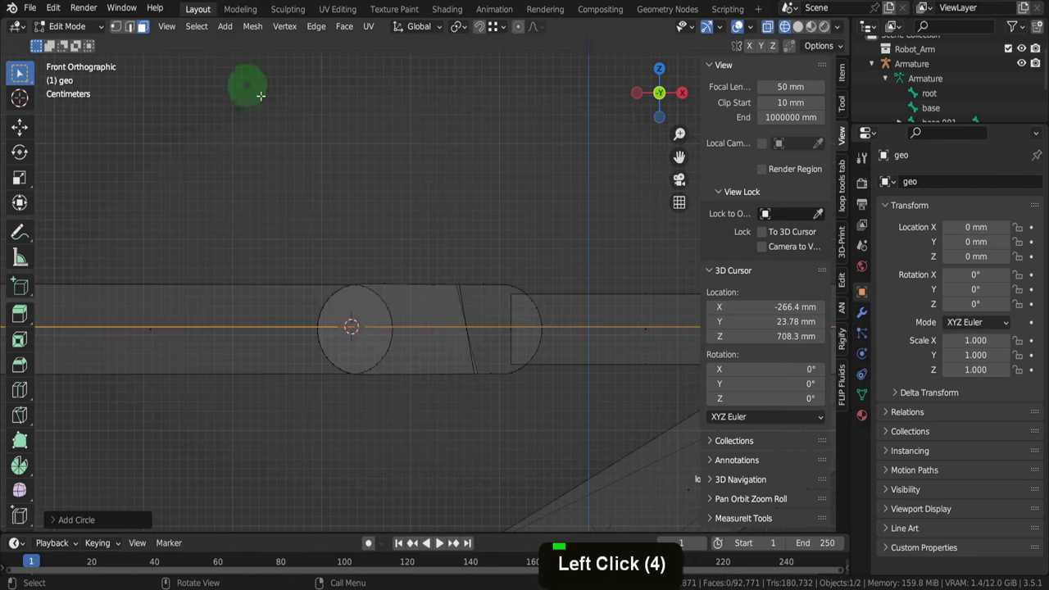
click(115, 518)
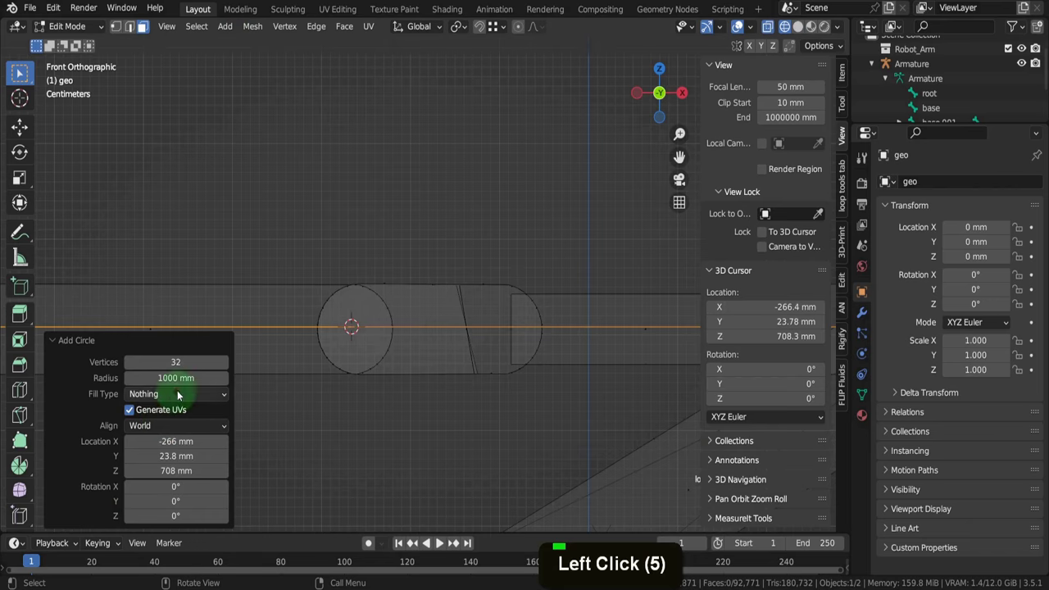
drag(176, 377, 438, 358)
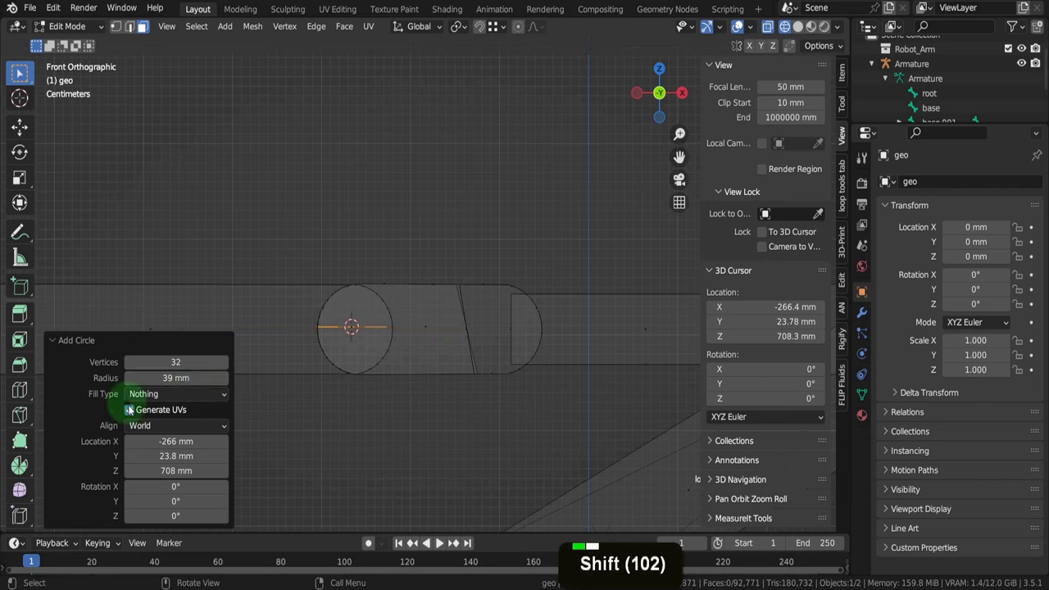
click(184, 483)
text(90)
key(Return)
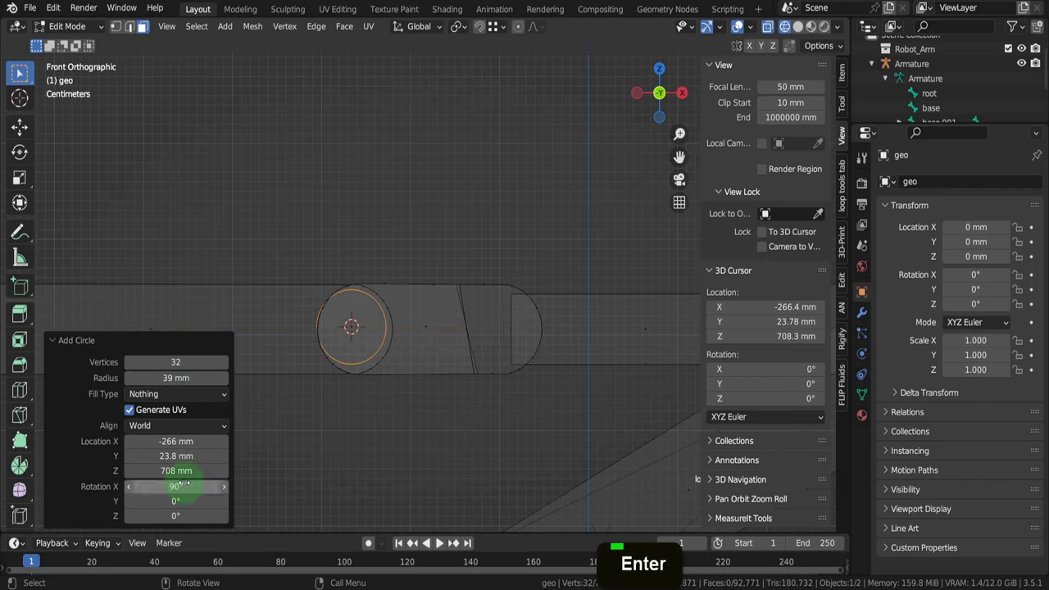
Match the circle to the green joint's pivot outline with a 41 mm radius, location X -262 mm and Z 706 mm, in vertex select mode
shift+drag(176, 377, 434, 231)
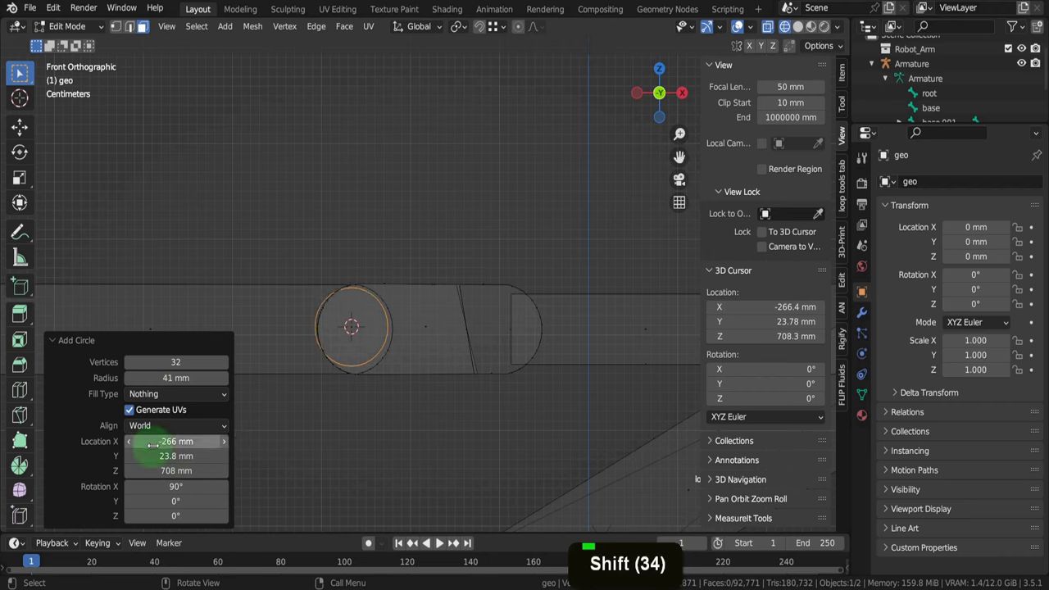
shift+drag(164, 441, 430, 321)
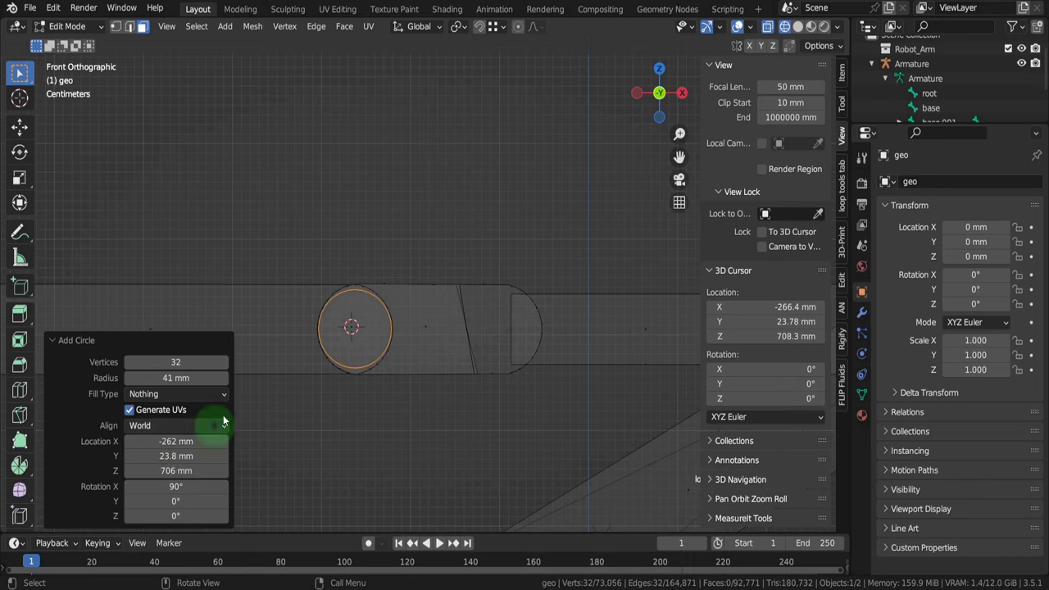
click(116, 26)
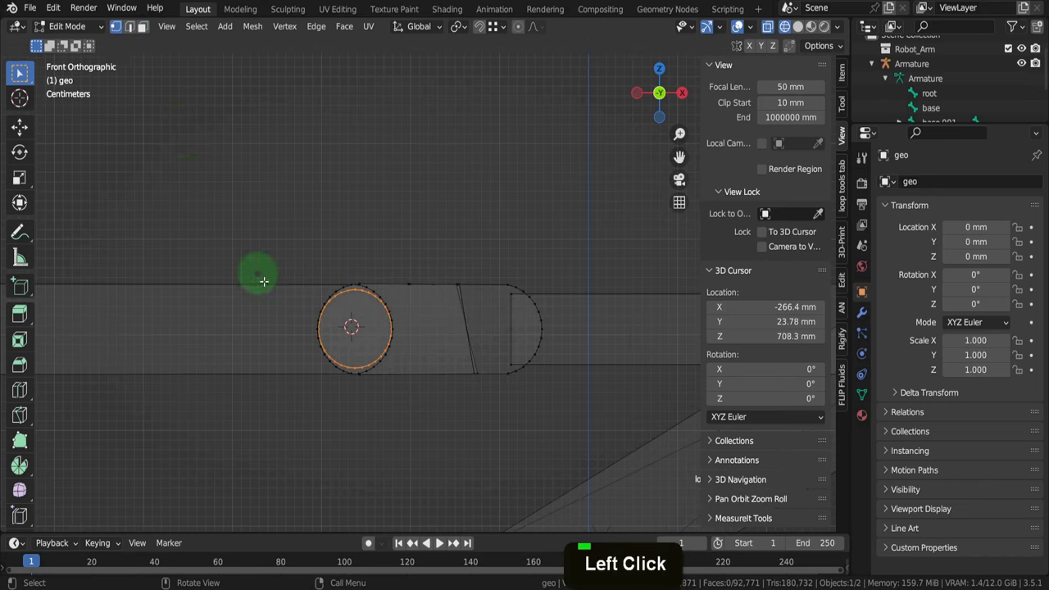
scroll(316, 324, up, 5)
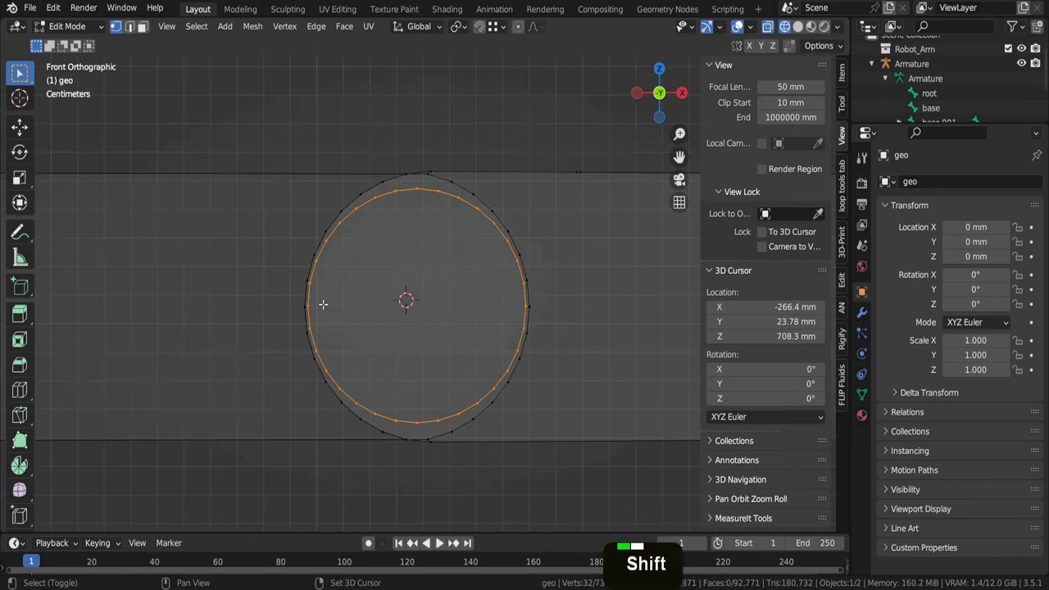
Snap the 3D cursor to the selected circle's centre and set the cursor's Y location to 0 mm
key(shift+s)
click(339, 394)
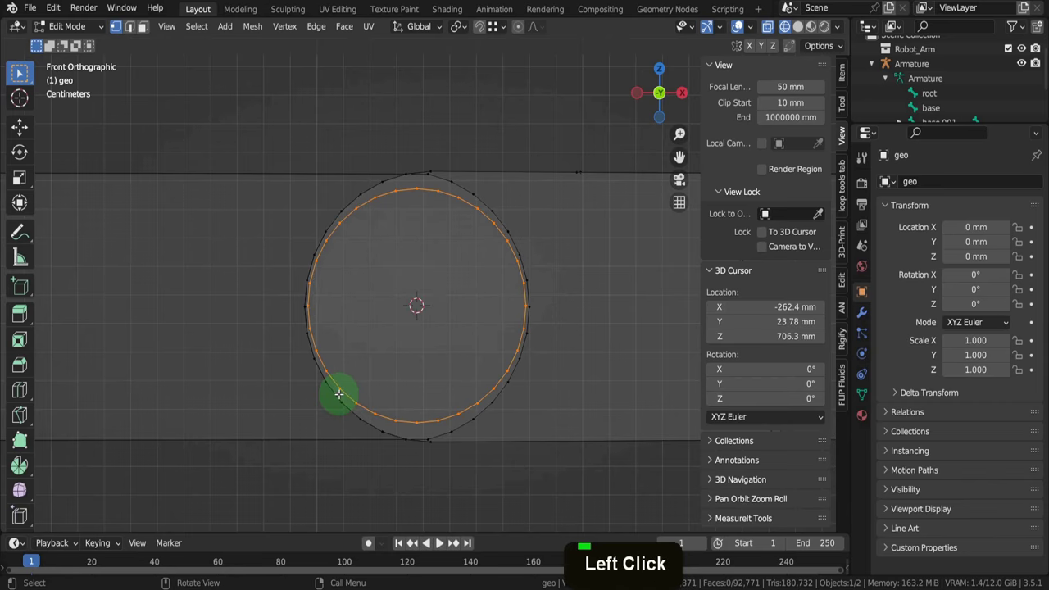
double_click(735, 321)
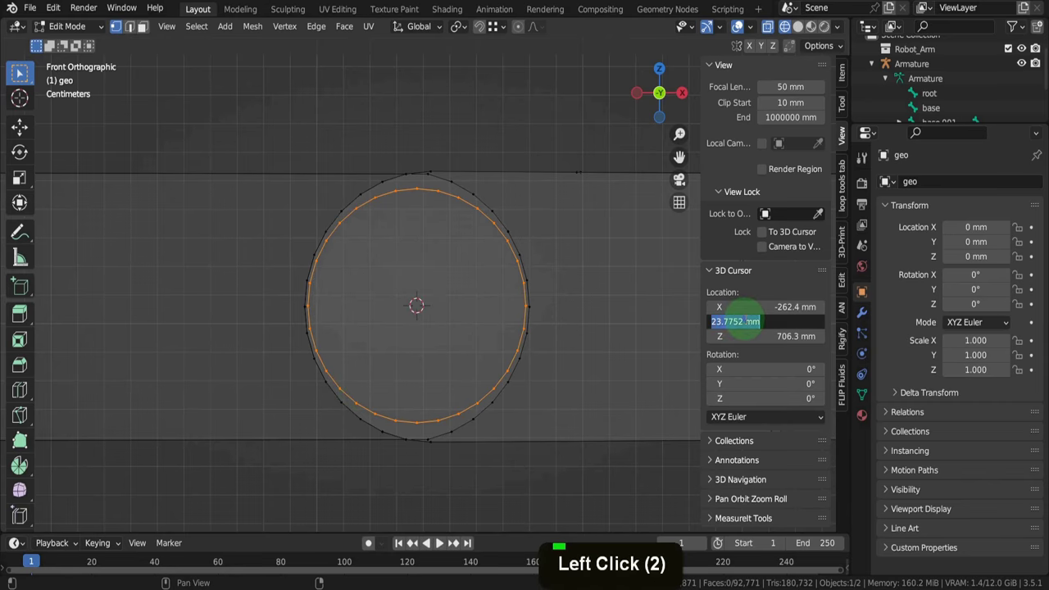
text(0)
key(Return)
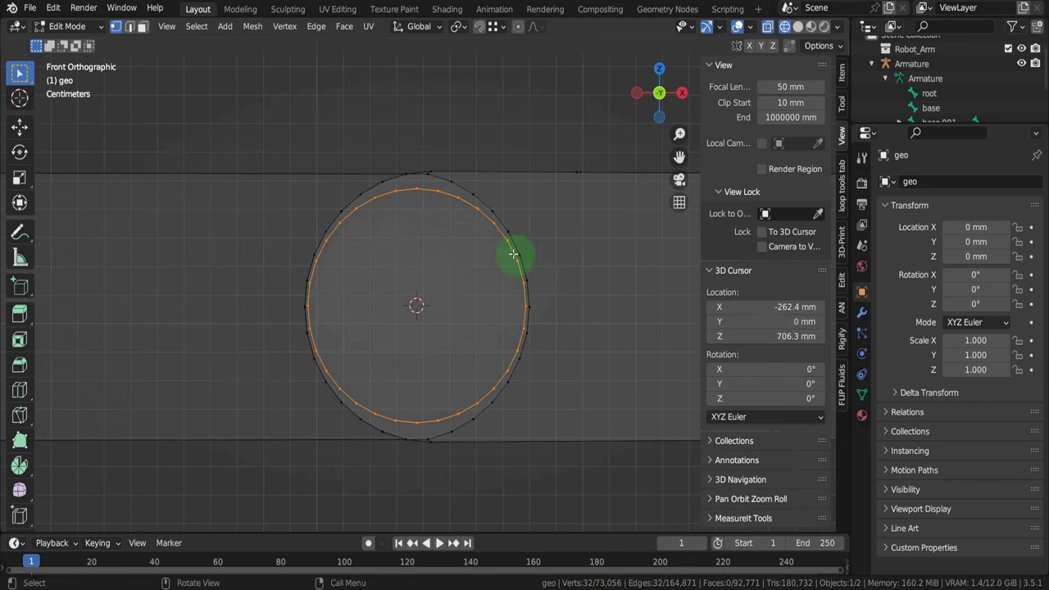
Delete the helper circle's vertices and return the robot arm mesh to Object Mode
key(x)
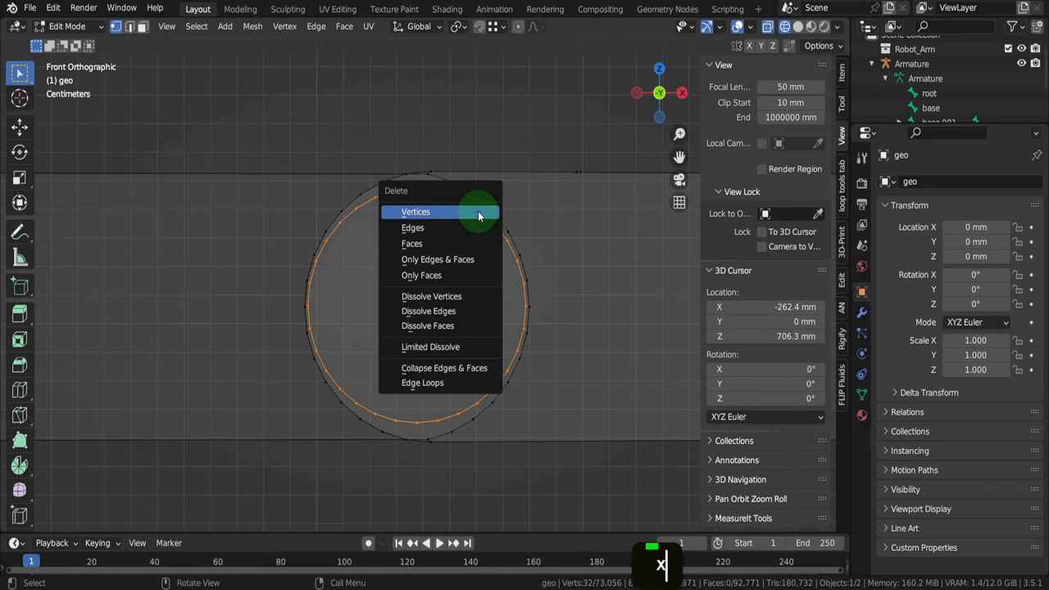
click(477, 212)
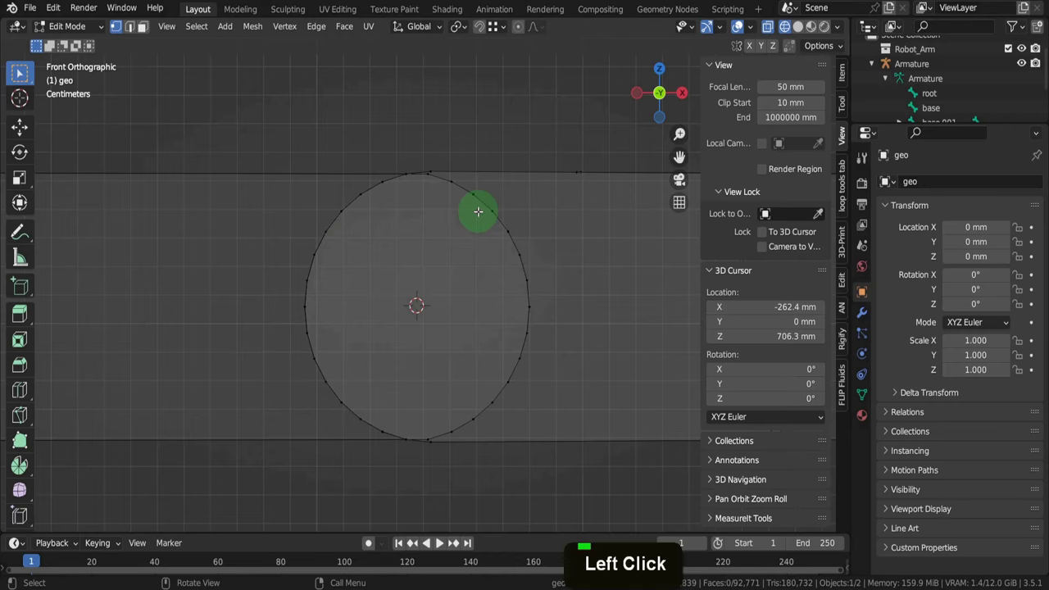
key(Tab)
Extrude a bone from the lower-arm bone's tail along X to the green joint and snap its tail to the 3D cursor
scroll(356, 271, down, 9)
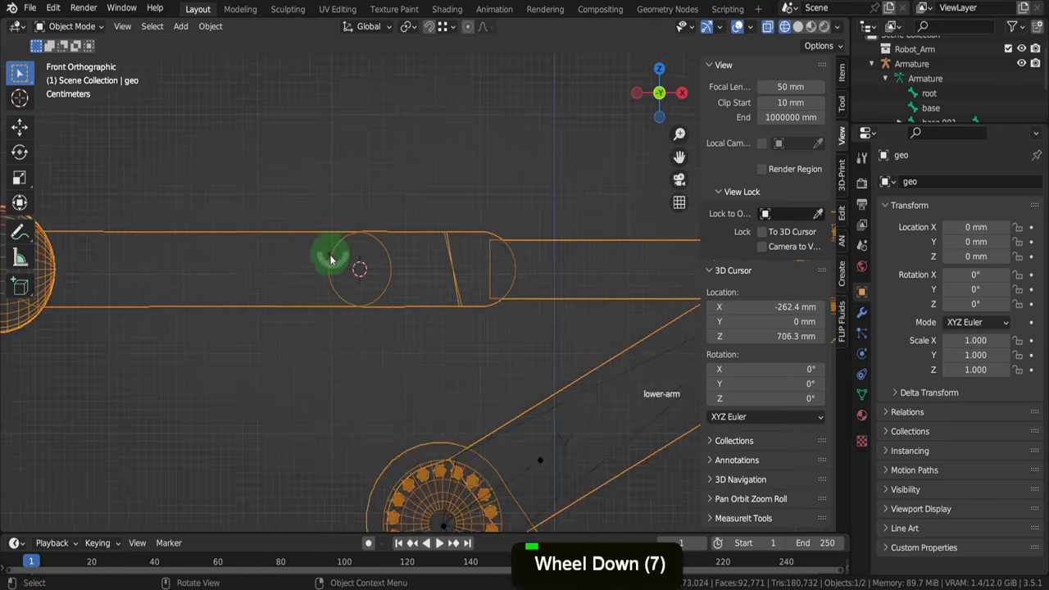
click(528, 345)
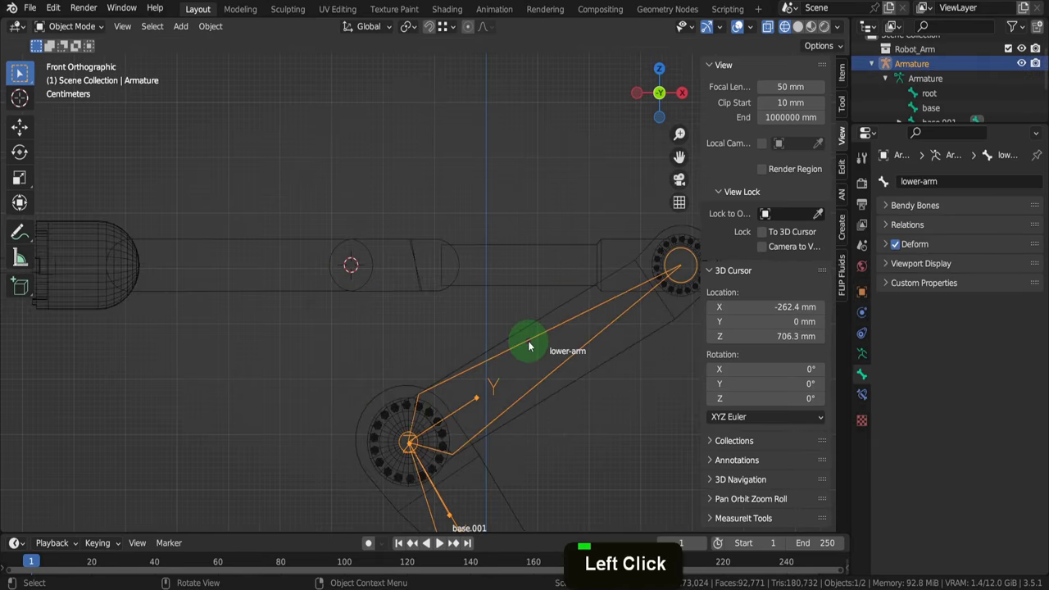
key(Tab)
scroll(451, 314, down, 2)
click(613, 279)
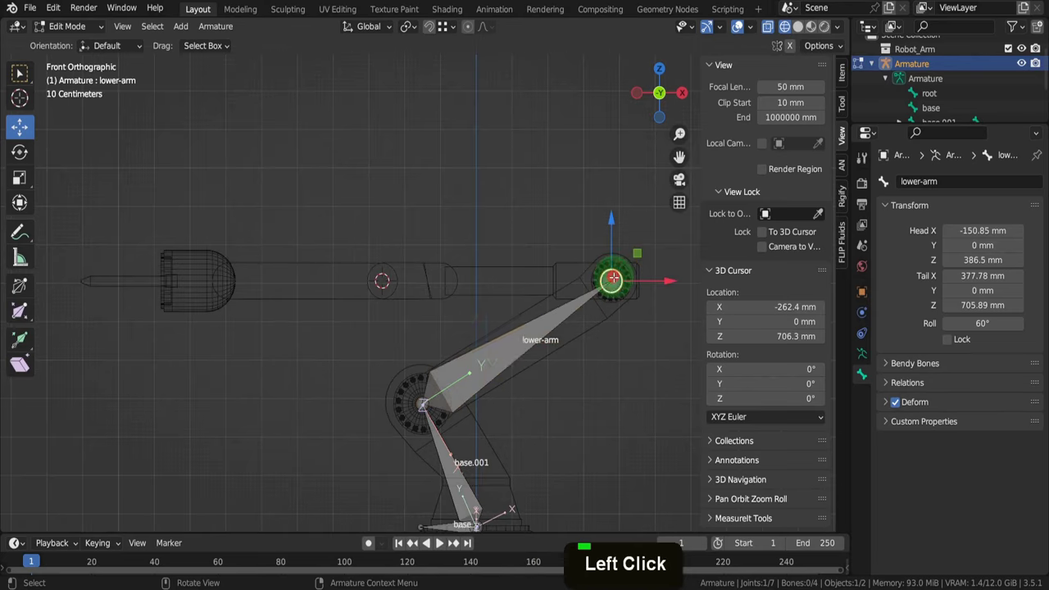
key(e)
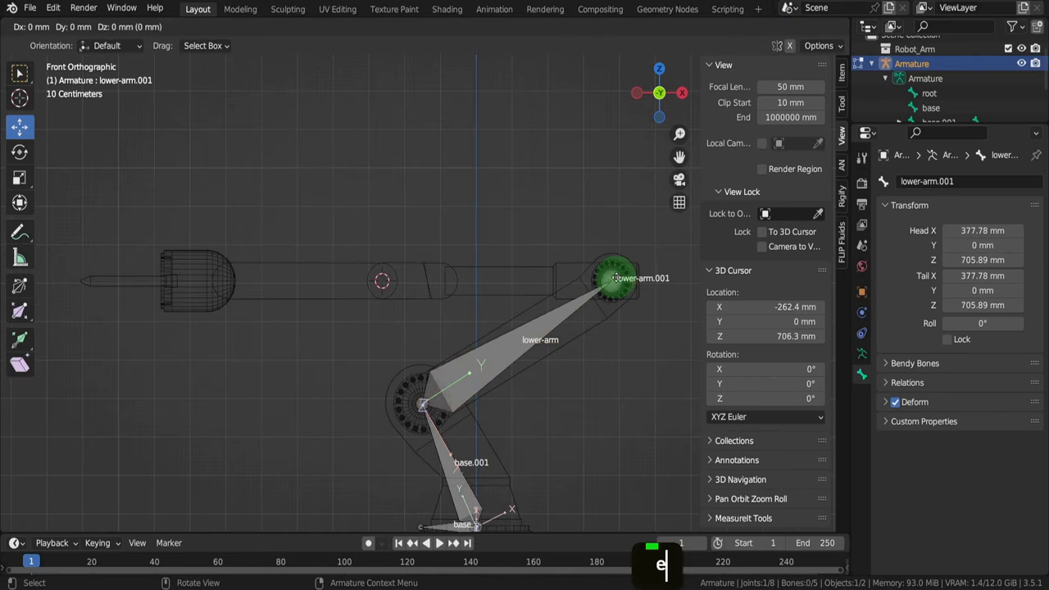
key(x)
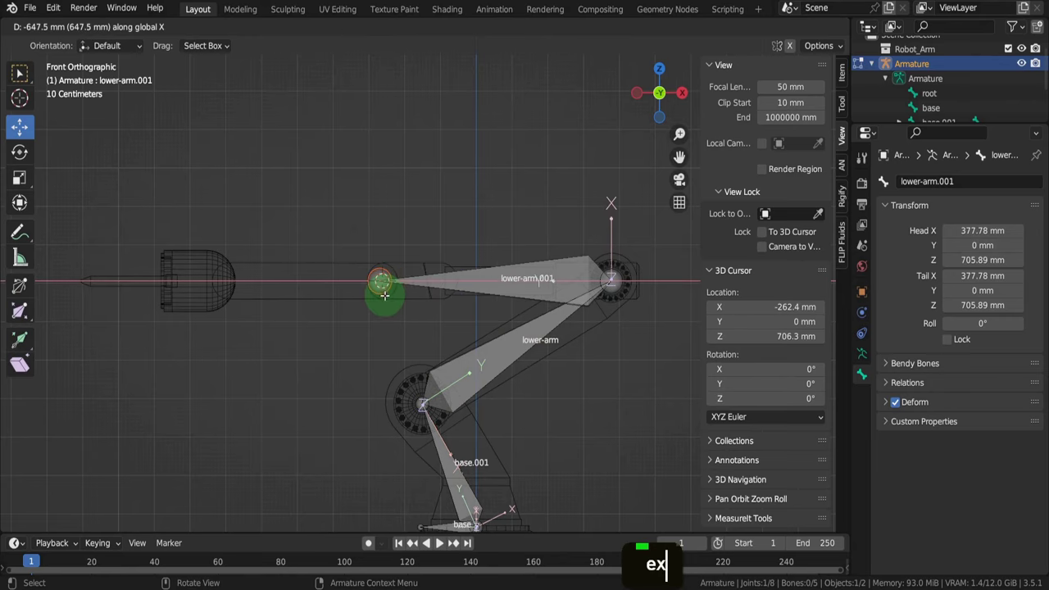
click(384, 296)
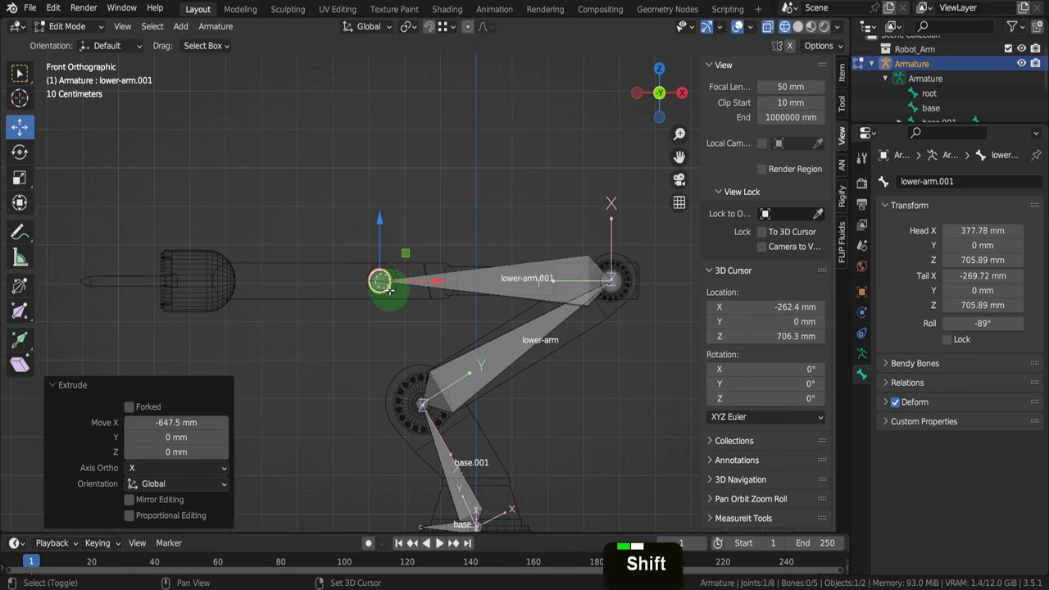
key(shift+s)
click(387, 205)
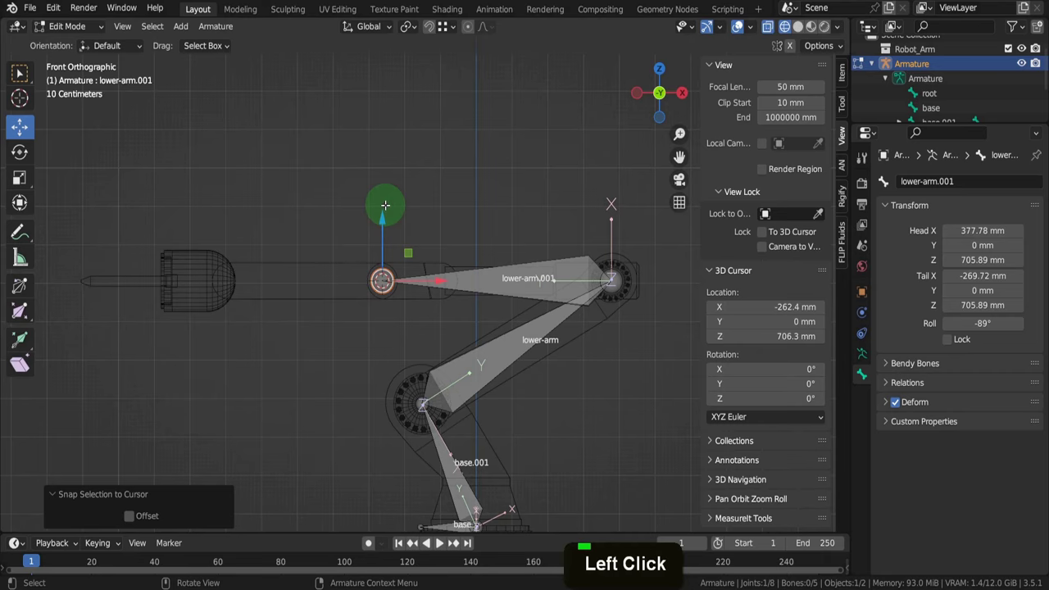
Rename the bone running from the lower-arm's tail to the green joint to upper_arm and leave armature editing
click(480, 280)
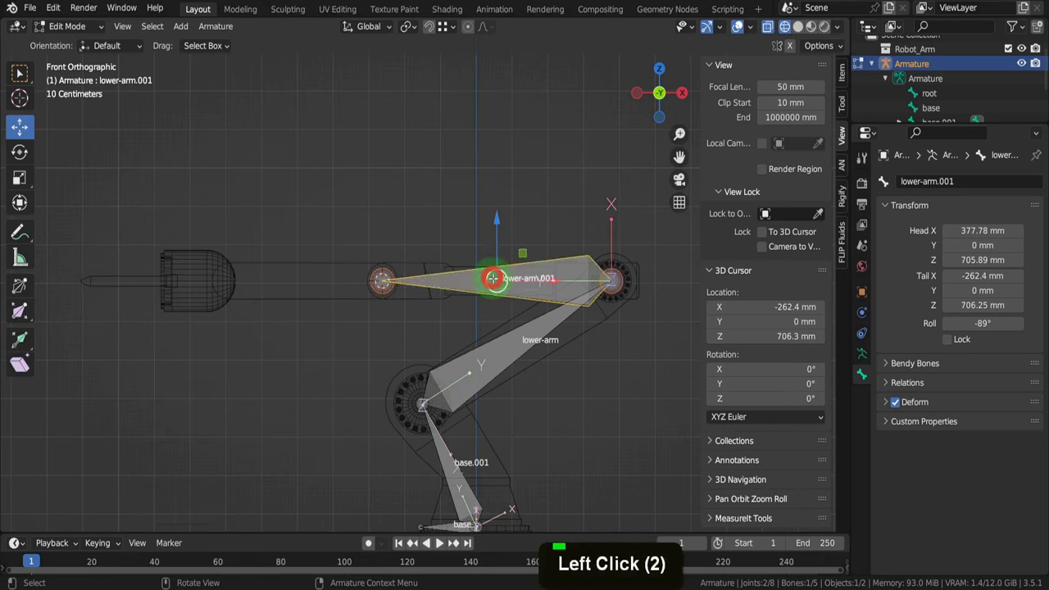
key(F2)
text(upper_arm)
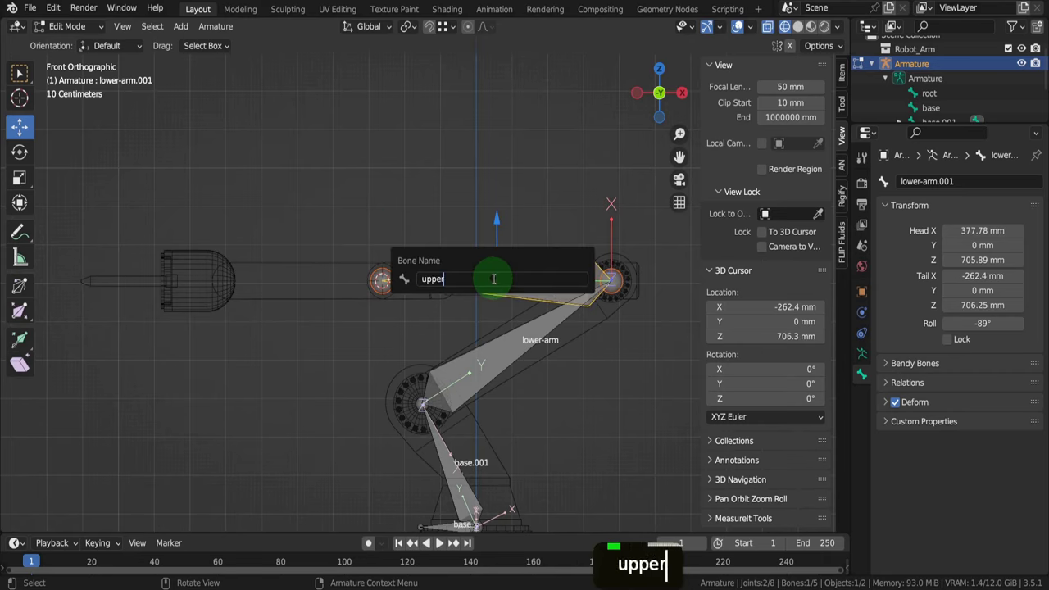
key(Return)
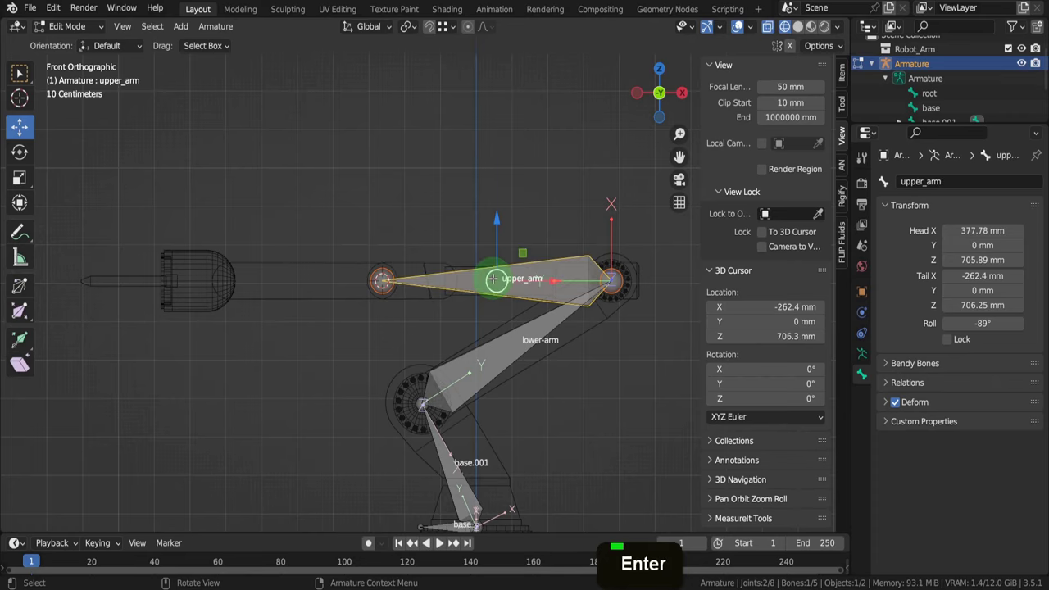
key(Tab)
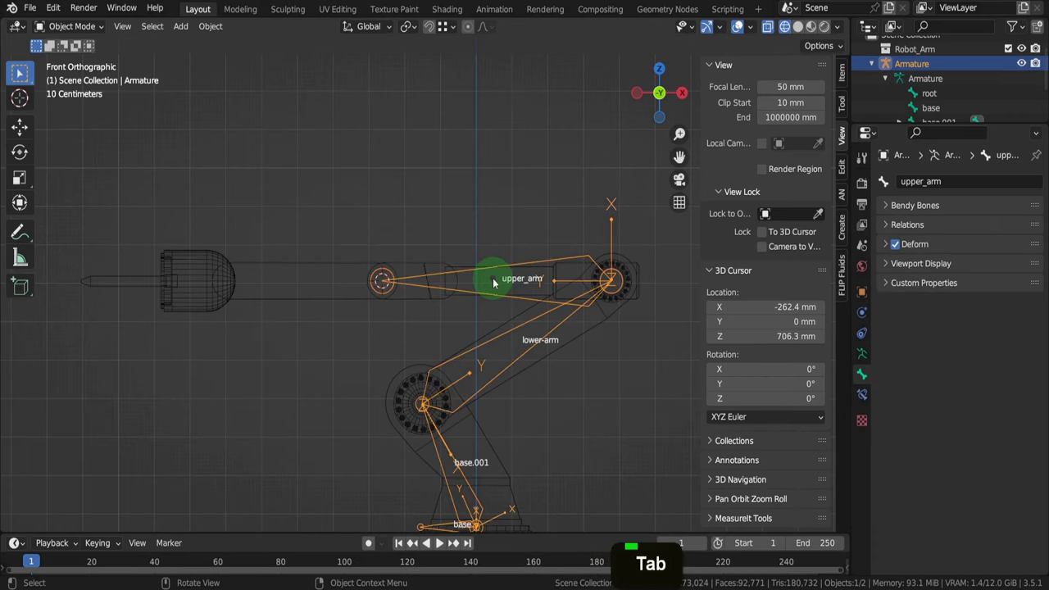
Open the robot arm mesh for editing and snap the 3D cursor to the vertex at the centre of the tool head's rounded end
click(435, 264)
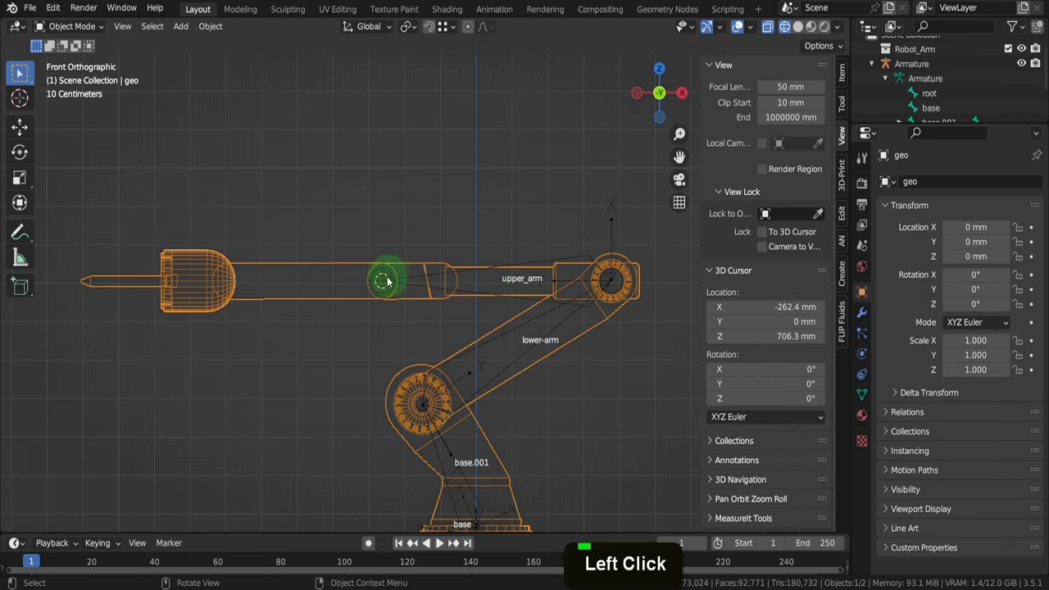
key(Tab)
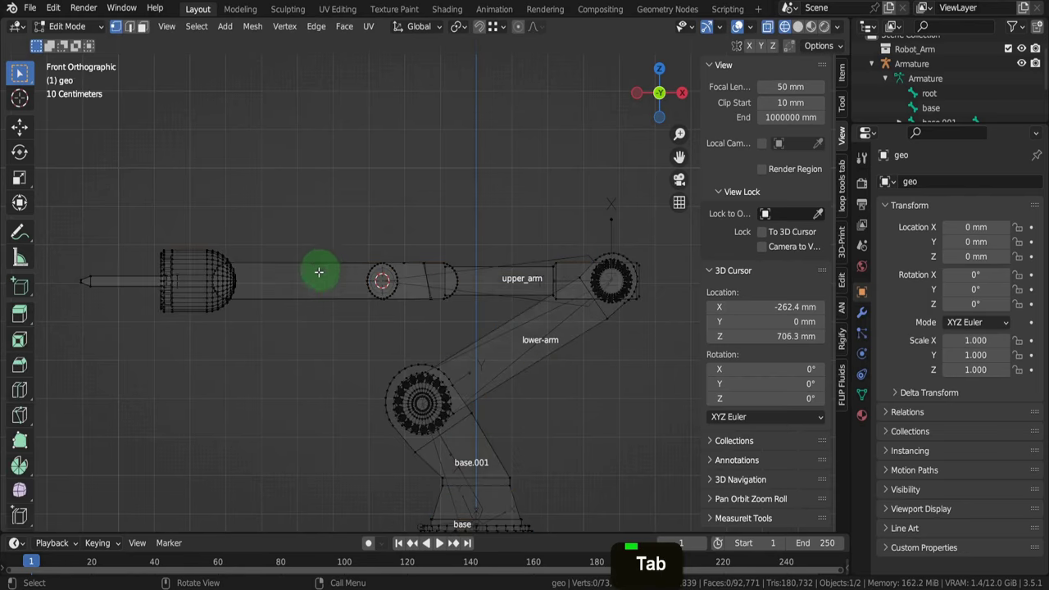
middle_drag(316, 271, 254, 287)
scroll(253, 286, up, 8)
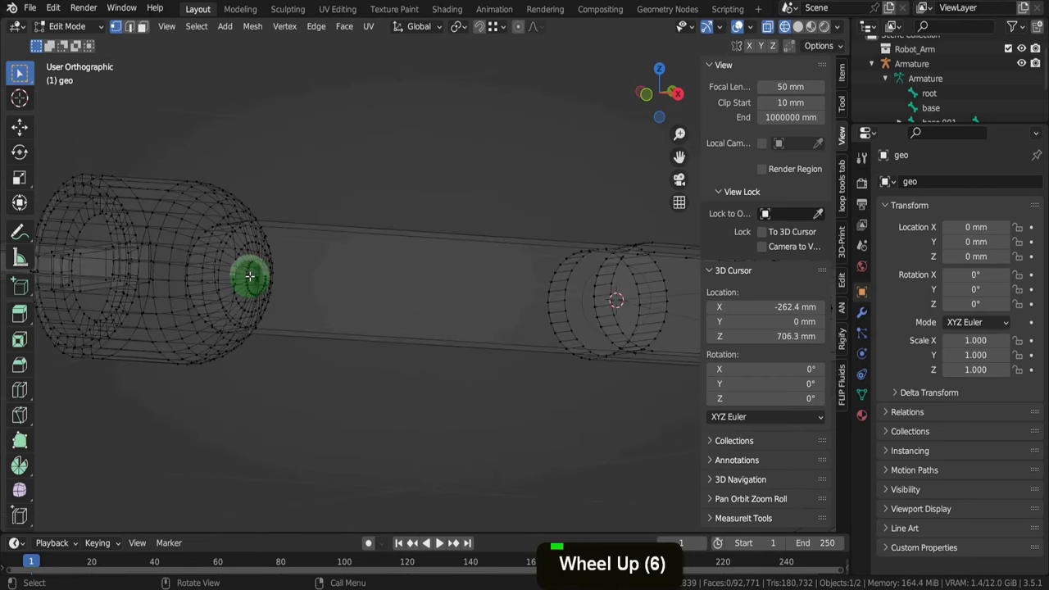
click(262, 276)
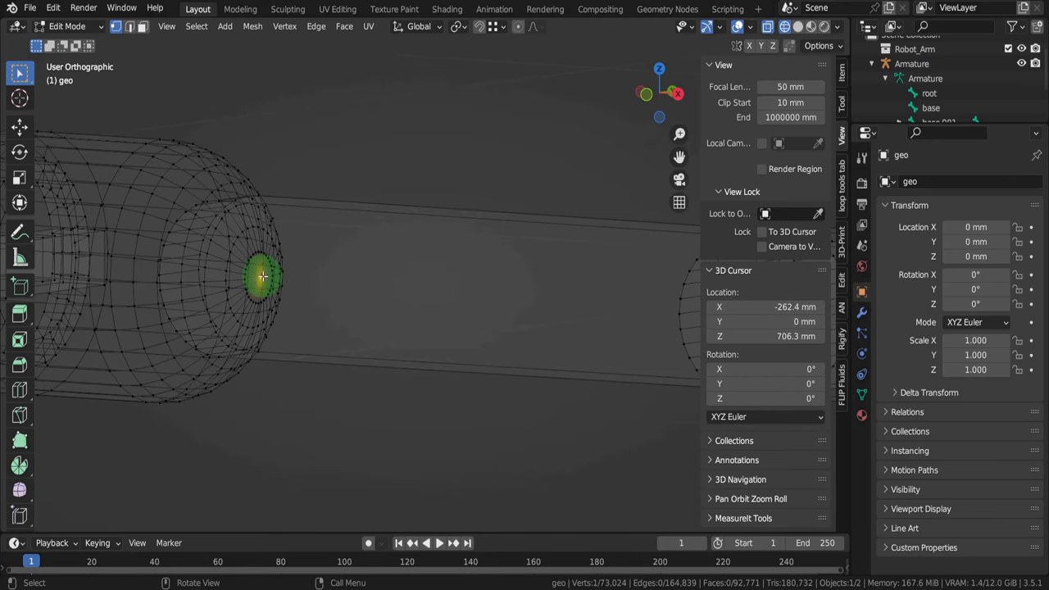
key(shift+s)
click(267, 358)
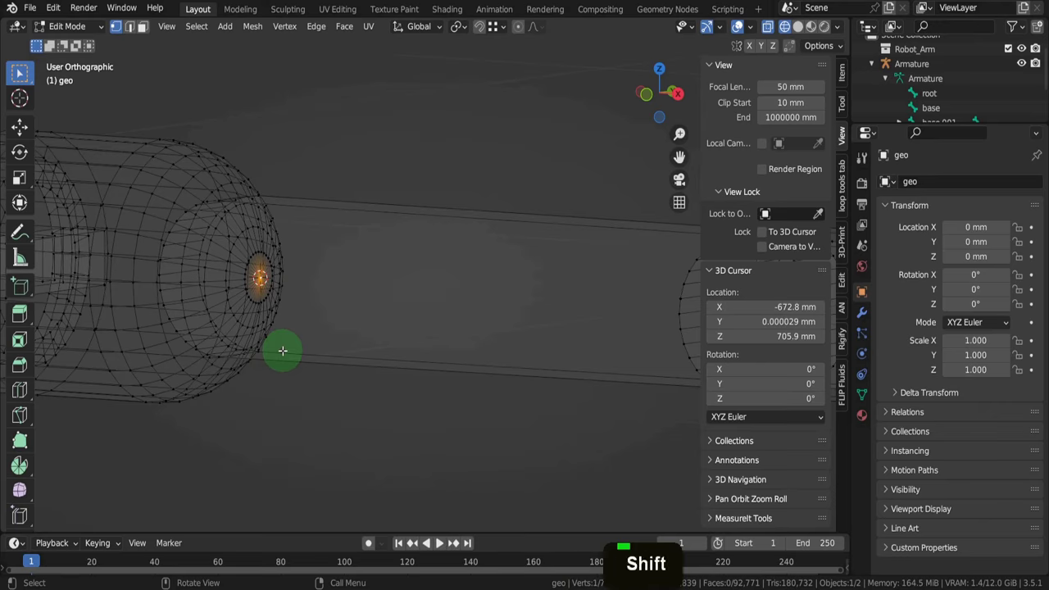
Switch the viewport to solid shading and set the 3D cursor's Y location to 0 mm
key(z)
click(360, 351)
scroll(327, 287, down, 5)
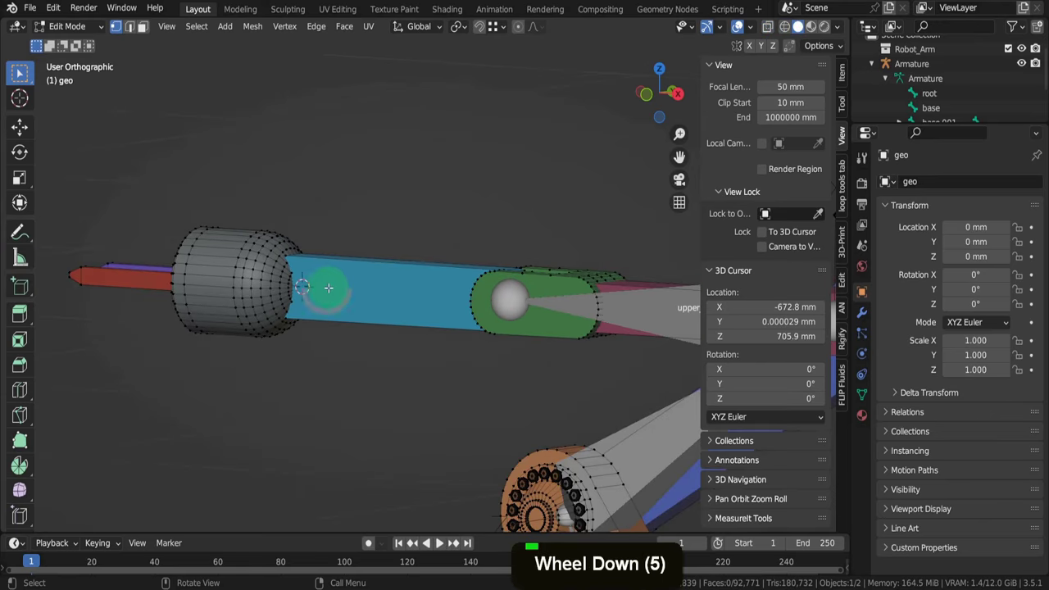
click(748, 322)
text(0)
key(Return)
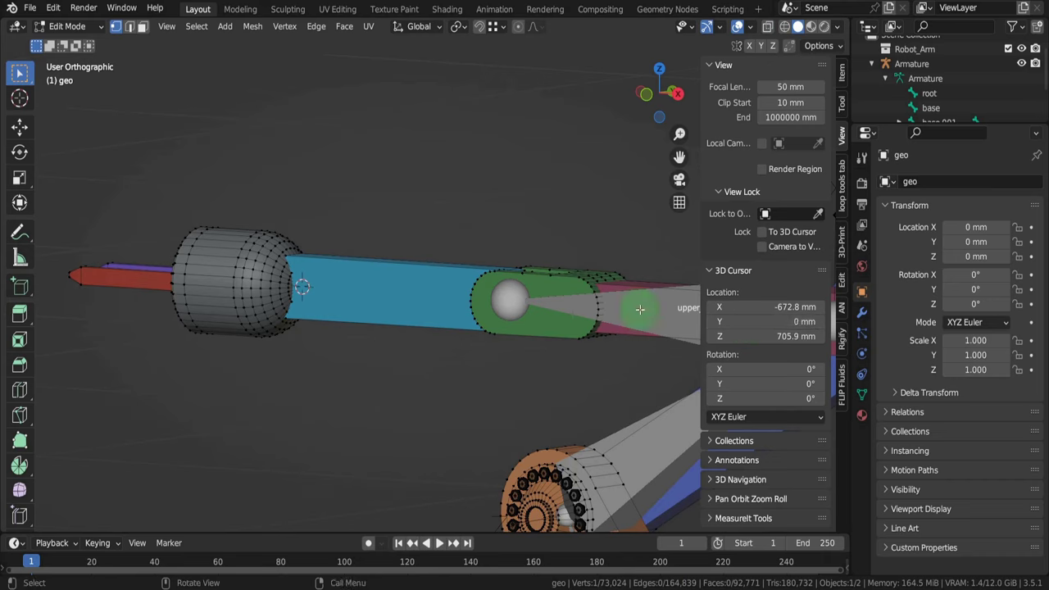
In front view, extrude a bone from upper_arm's tail along X to the grey tool head and snap its tail to the 3D cursor
key(Tab)
click(511, 302)
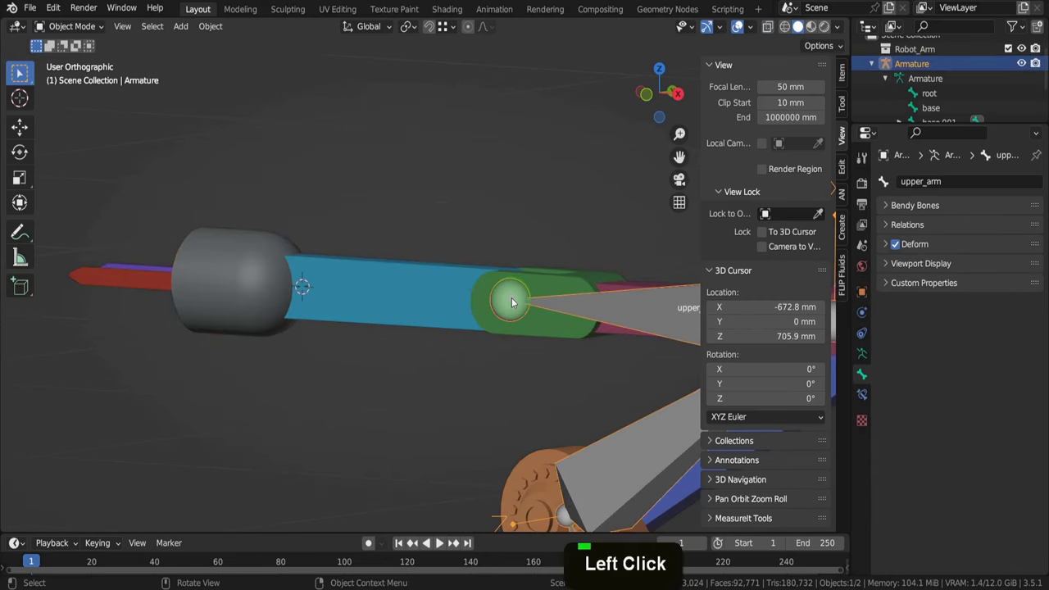
key(Tab)
click(512, 297)
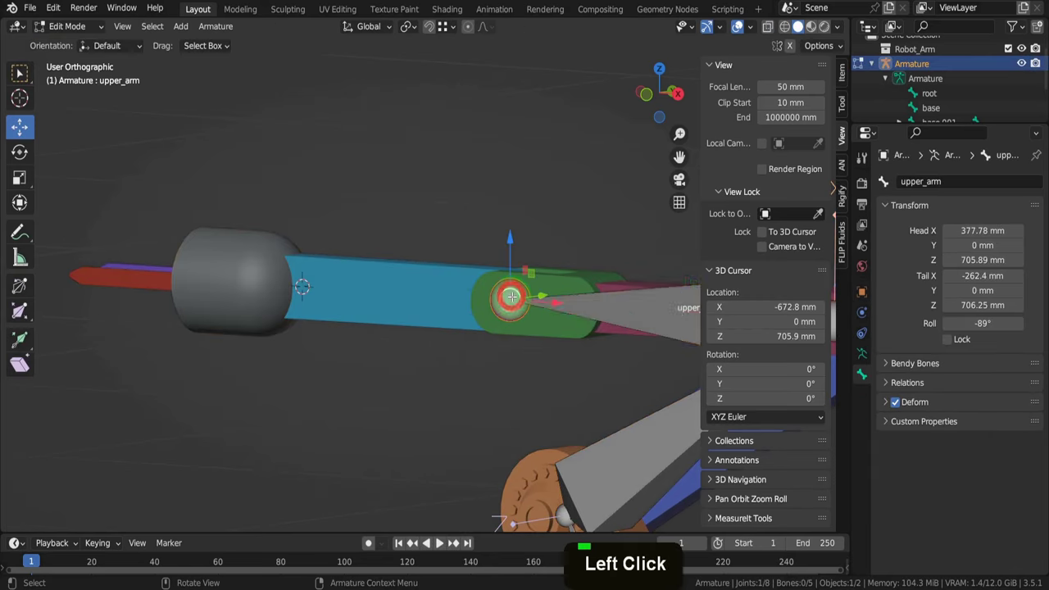
key(1)
key(e)
key(x)
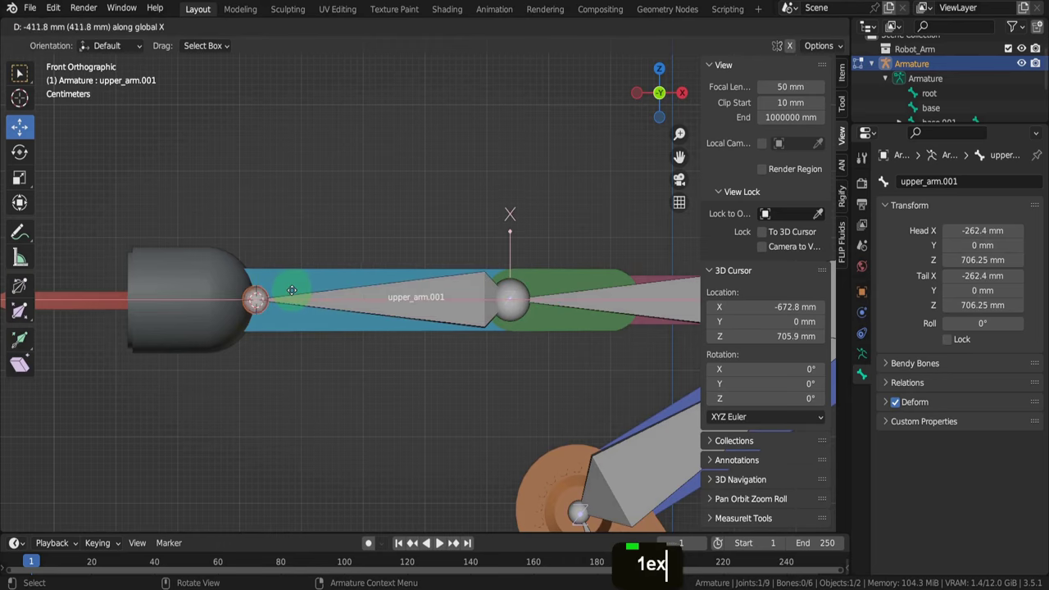
click(290, 290)
key(shift+s)
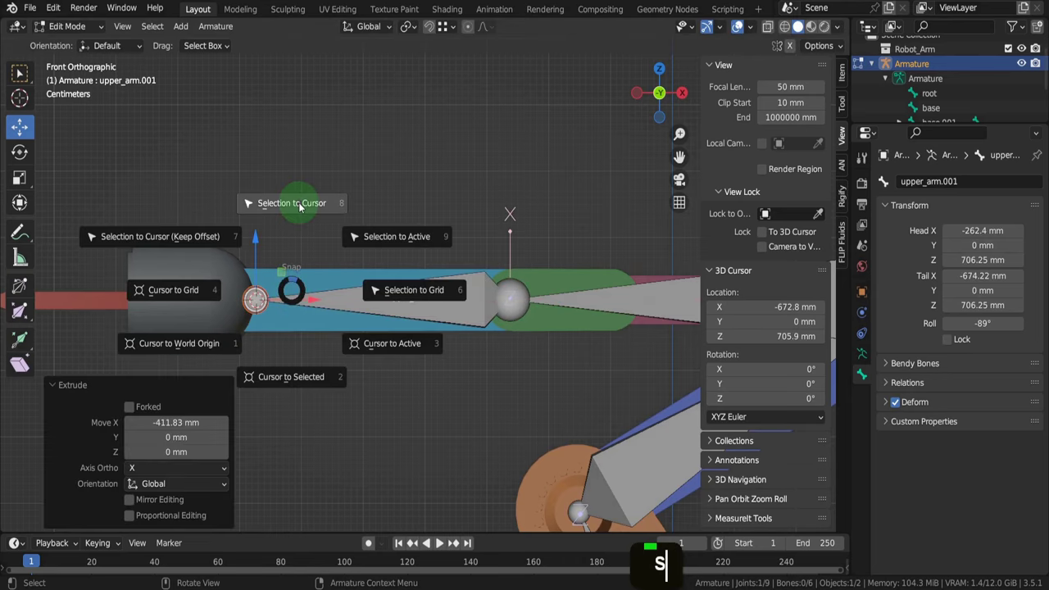
click(293, 203)
Rename the bone between the green joint and the grey tool head to forward_arm
click(382, 300)
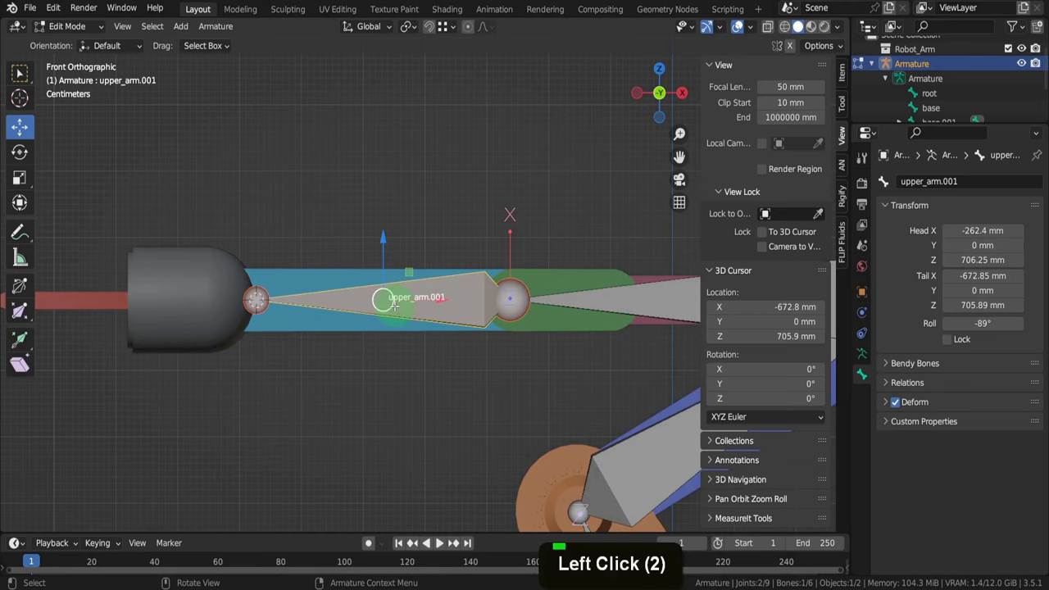
key(F2)
text(for)
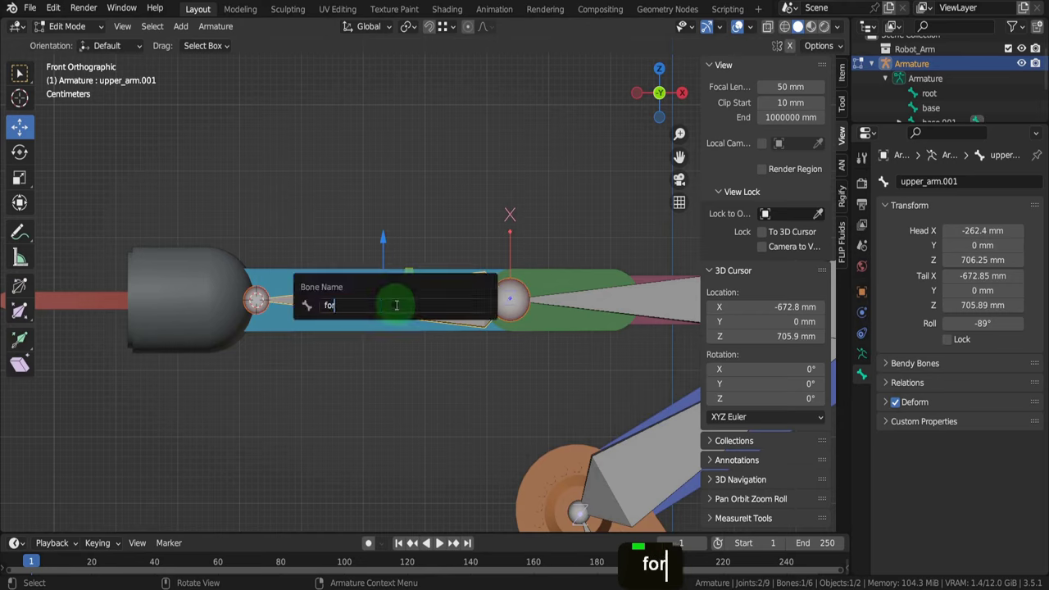
text(ward_arm)
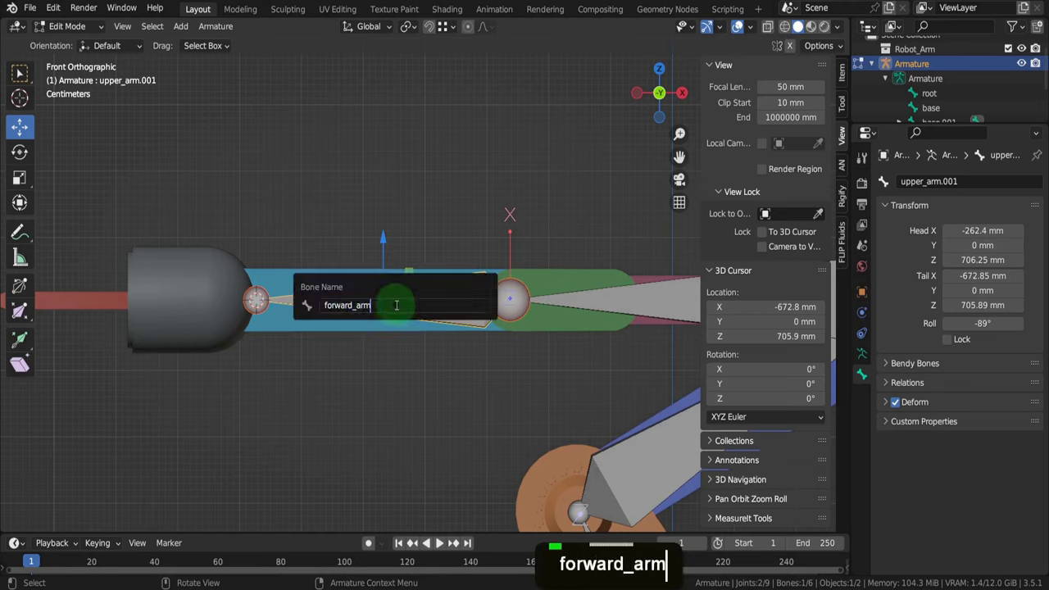
key(Return)
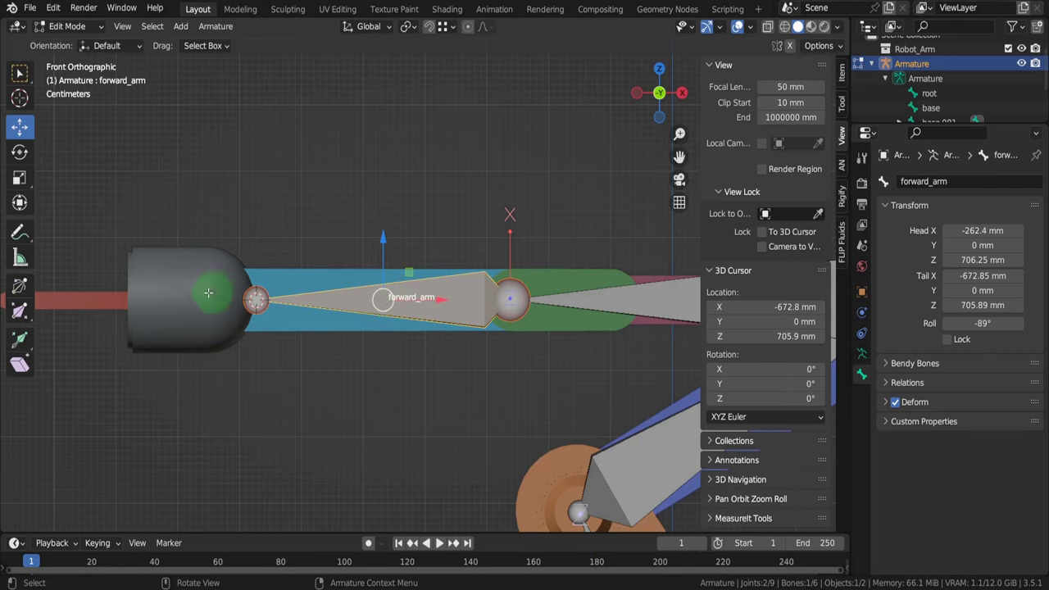
Open the robot arm mesh for editing and snap the 3D cursor to the edge loop around the open front end of the grey tool head
key(Tab)
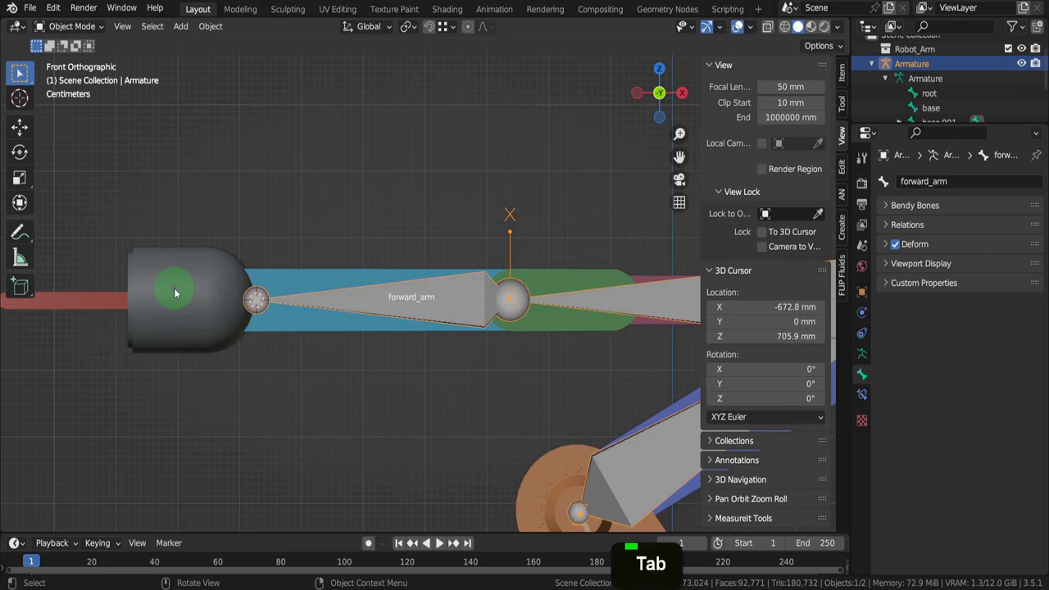
click(174, 292)
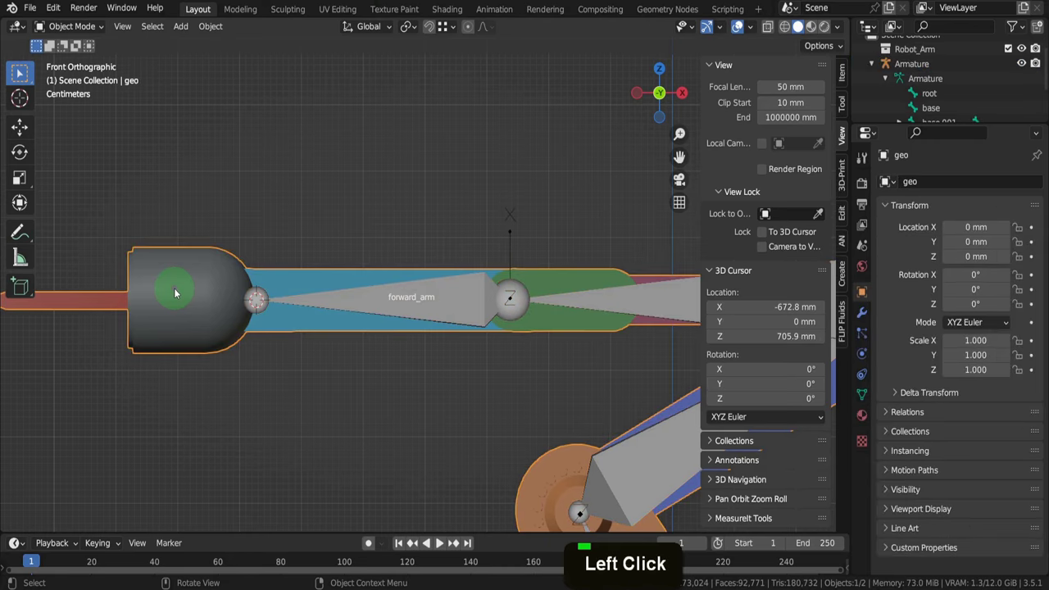
key(Tab)
middle_drag(174, 289, 220, 304)
scroll(191, 304, up, 2)
scroll(191, 304, up, 3)
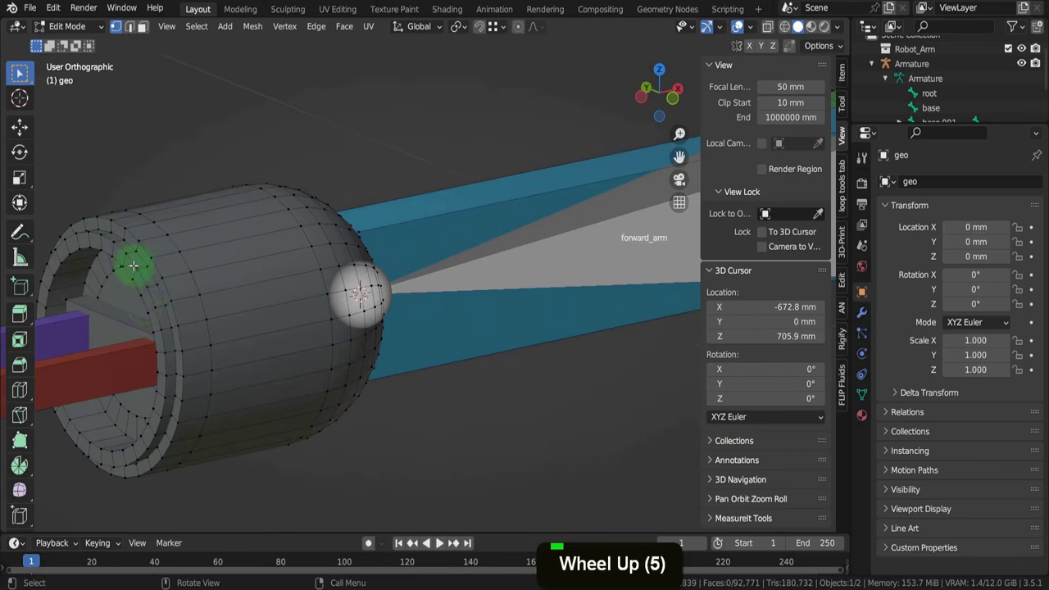
alt+click(195, 286)
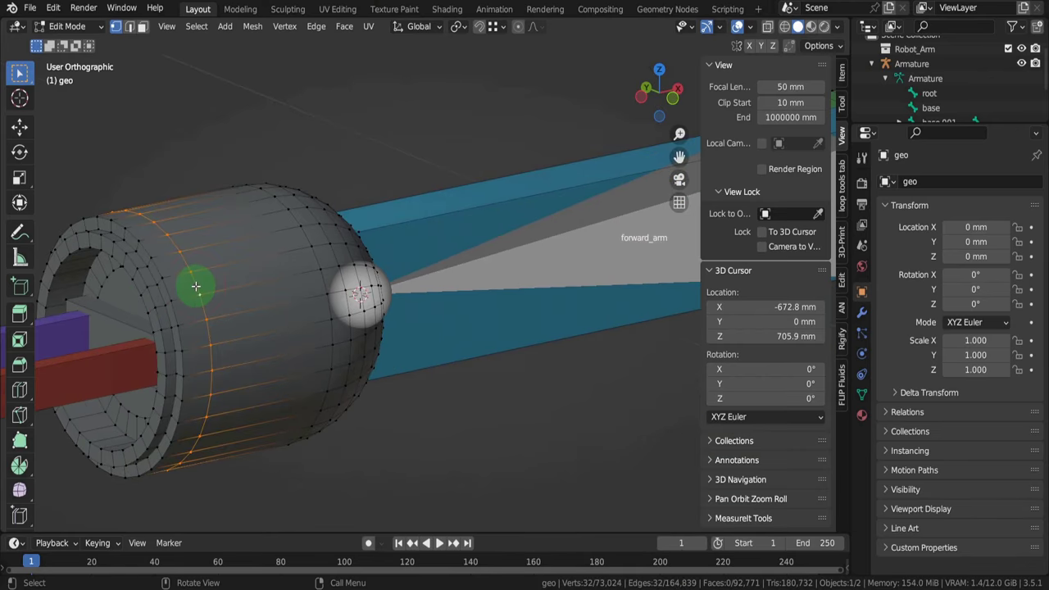
key(shift+s)
click(227, 373)
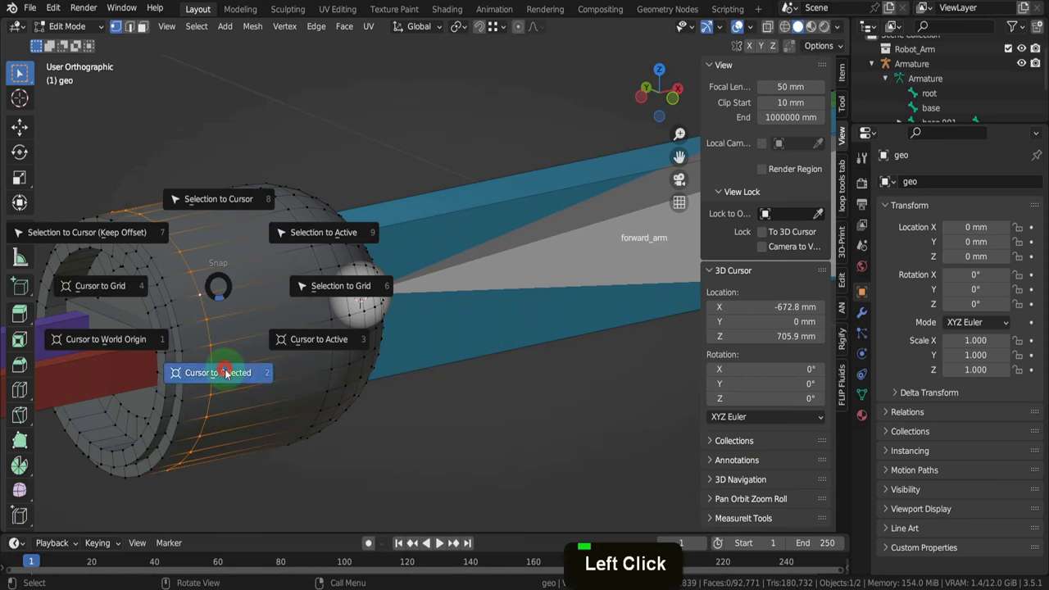
key(Tab)
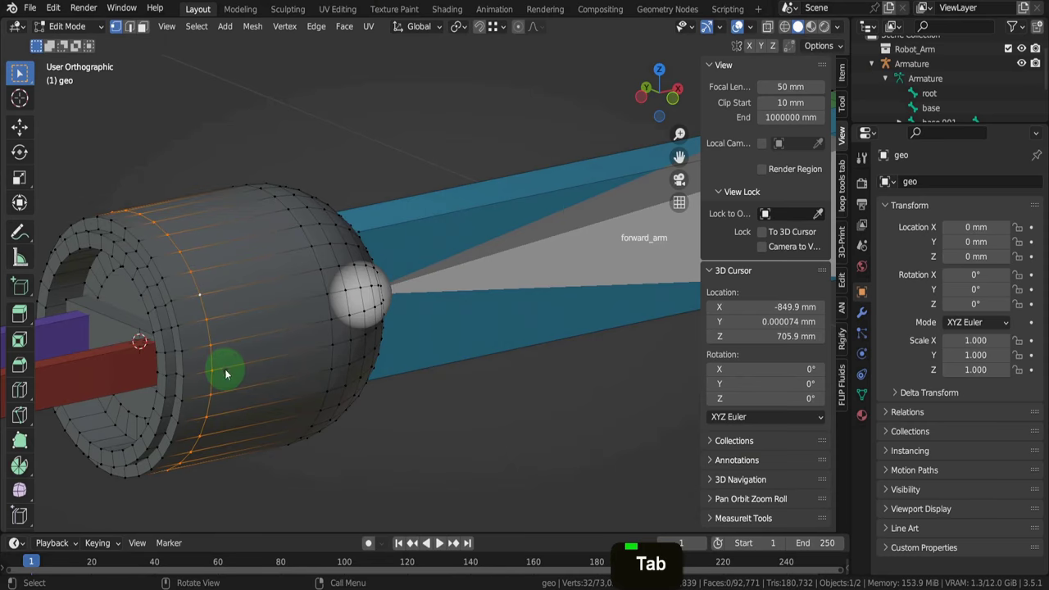
In front view, extrude a bone from forward_arm's tail along X into the grey tool head and snap its tail to the 3D cursor
click(366, 298)
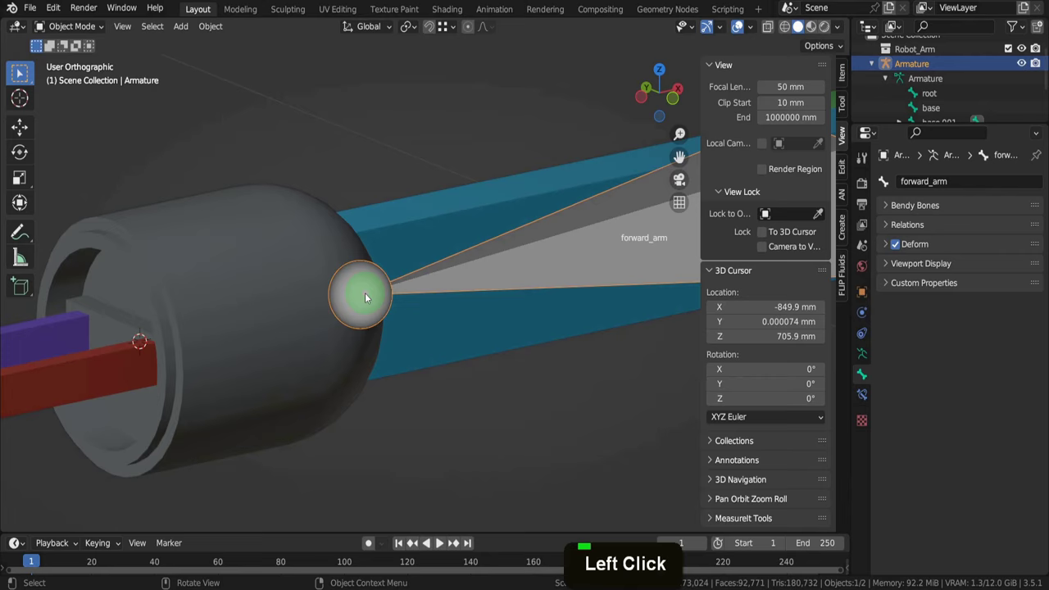
key(Tab)
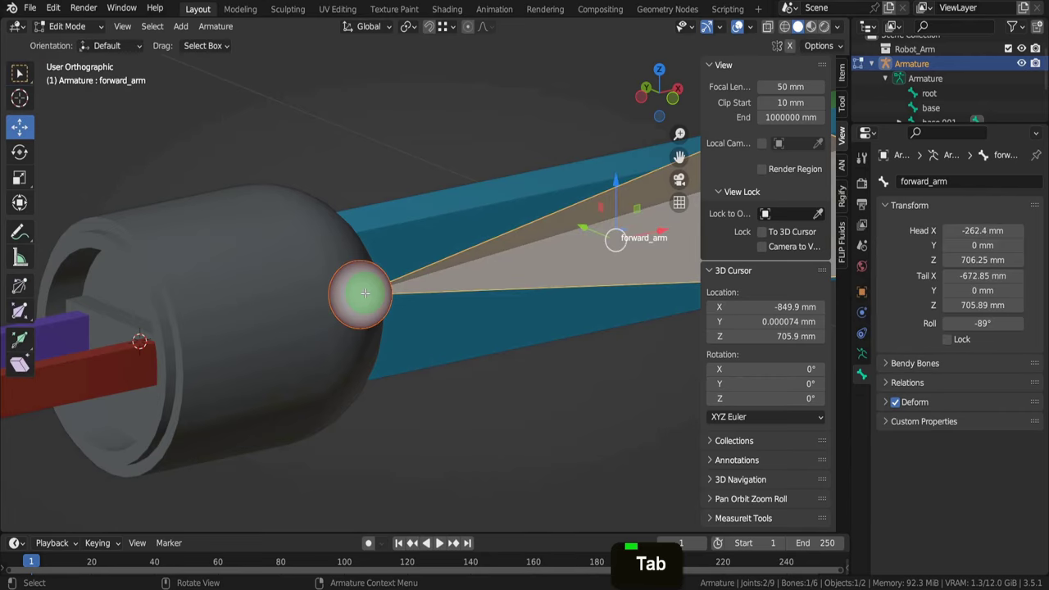
key(KP_1)
click(278, 219)
scroll(385, 285, down, 3)
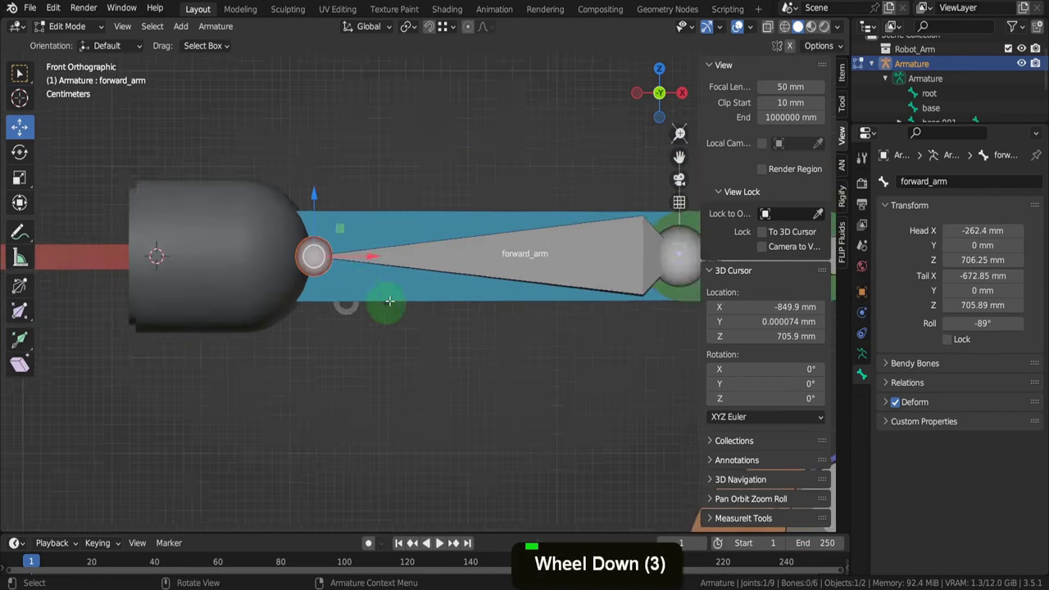
shift+middle_drag(385, 284, 497, 304)
key(e)
key(x)
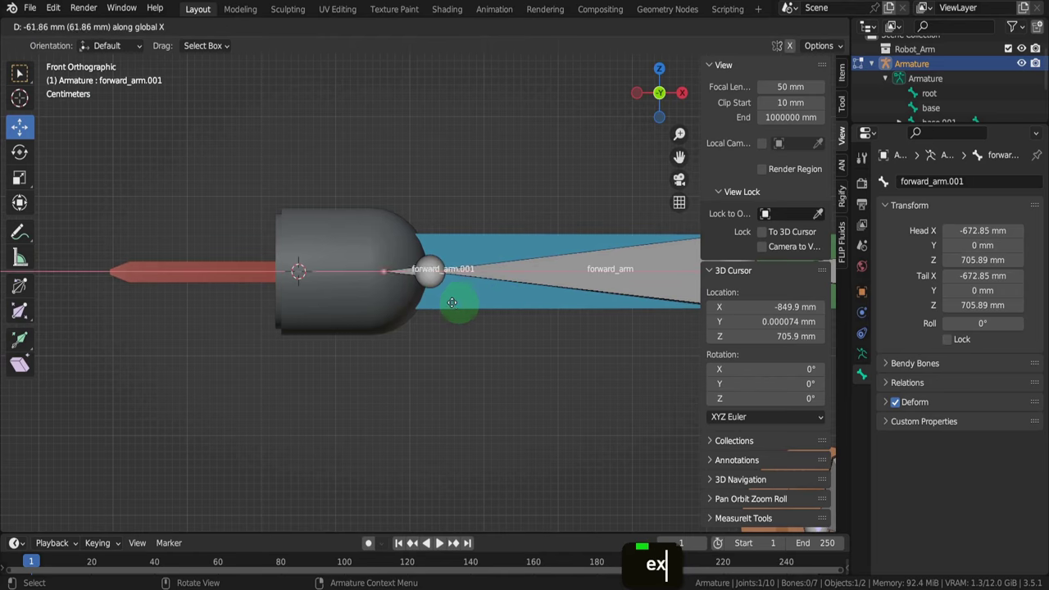
click(372, 294)
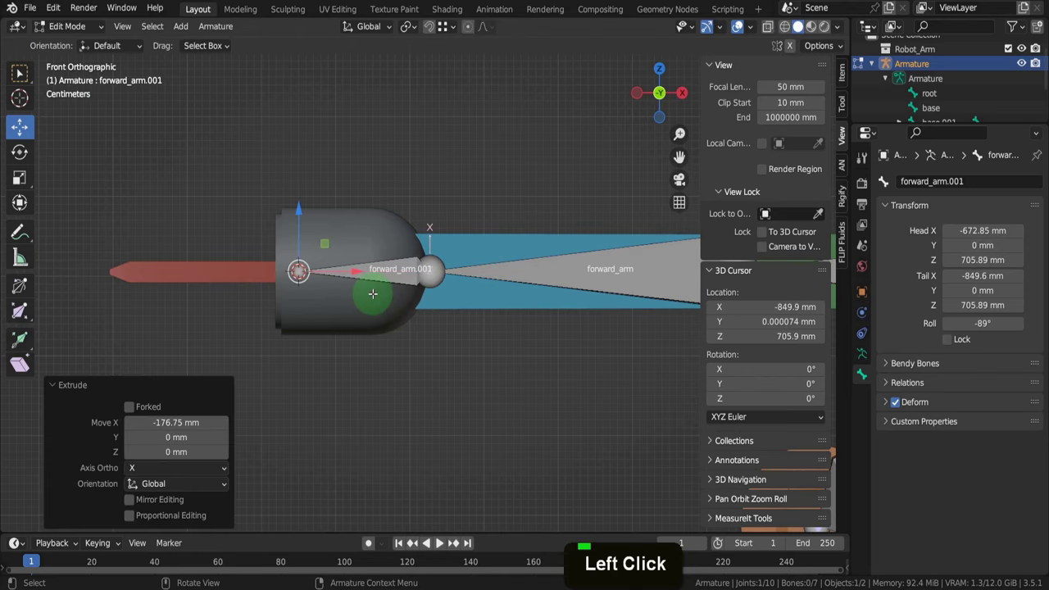
key(shift+s)
click(372, 208)
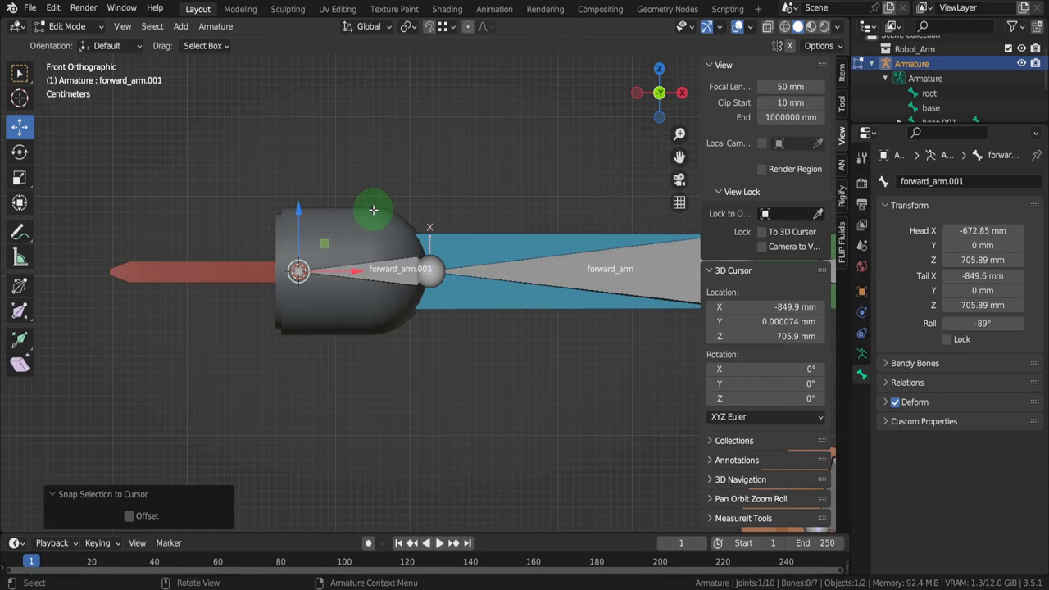
Rename the bone inside the grey tool head to head and expand its relations settings
click(382, 277)
key(F2)
text(head)
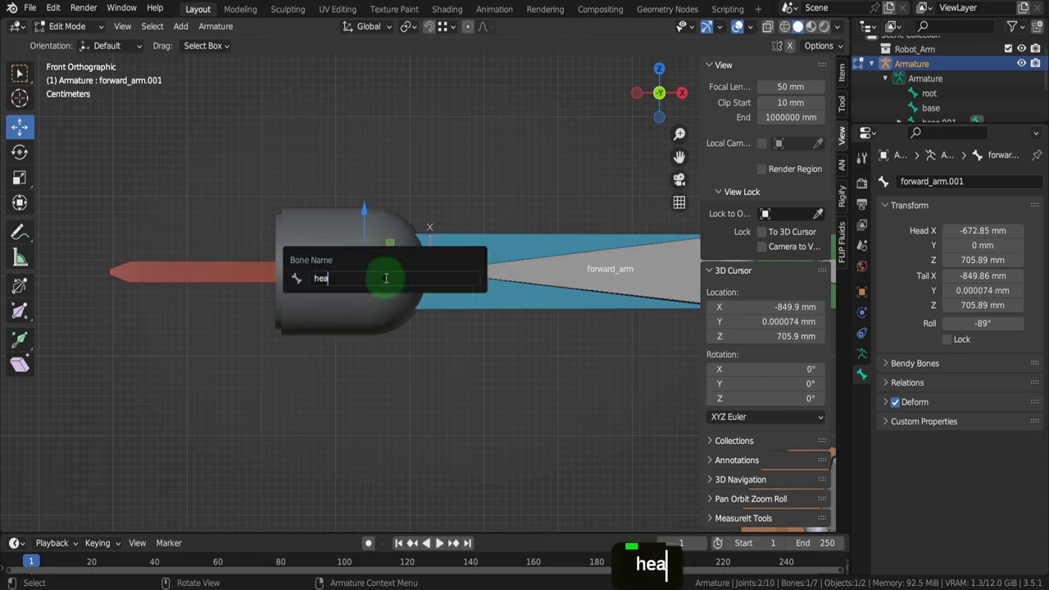
key(Return)
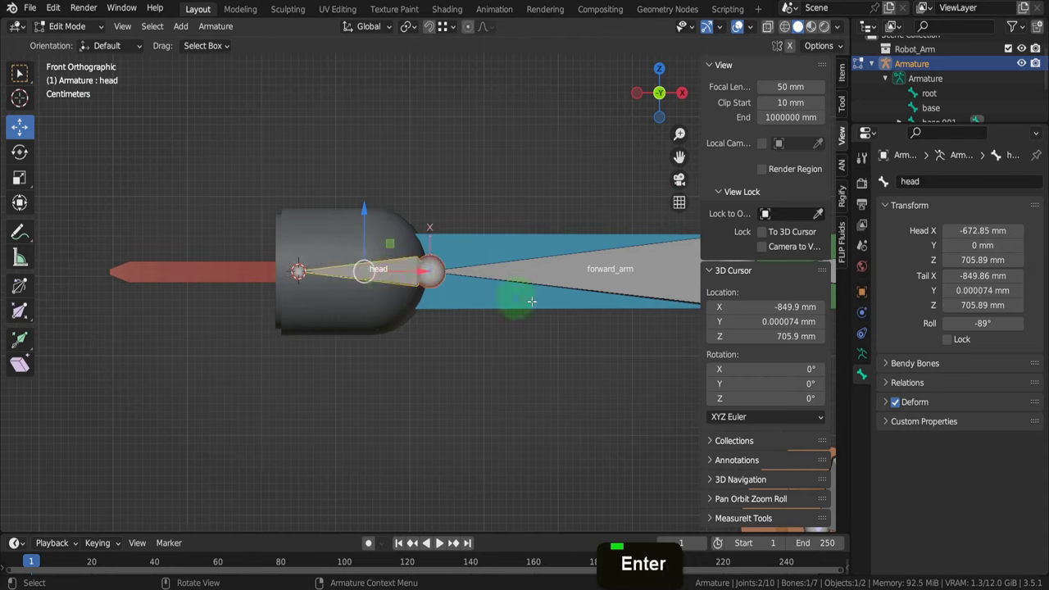
click(860, 373)
click(889, 383)
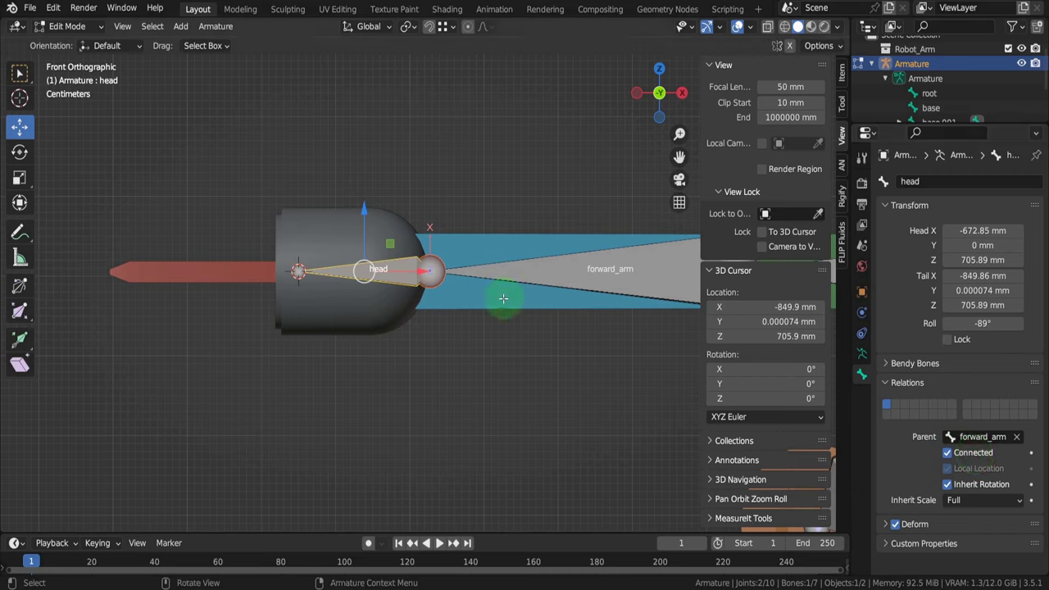
Try moving the connected forward_arm bone, and try disconnecting the head bone from its parent and moving it away
drag(488, 298, 442, 242)
right_click(443, 243)
click(515, 269)
key(g)
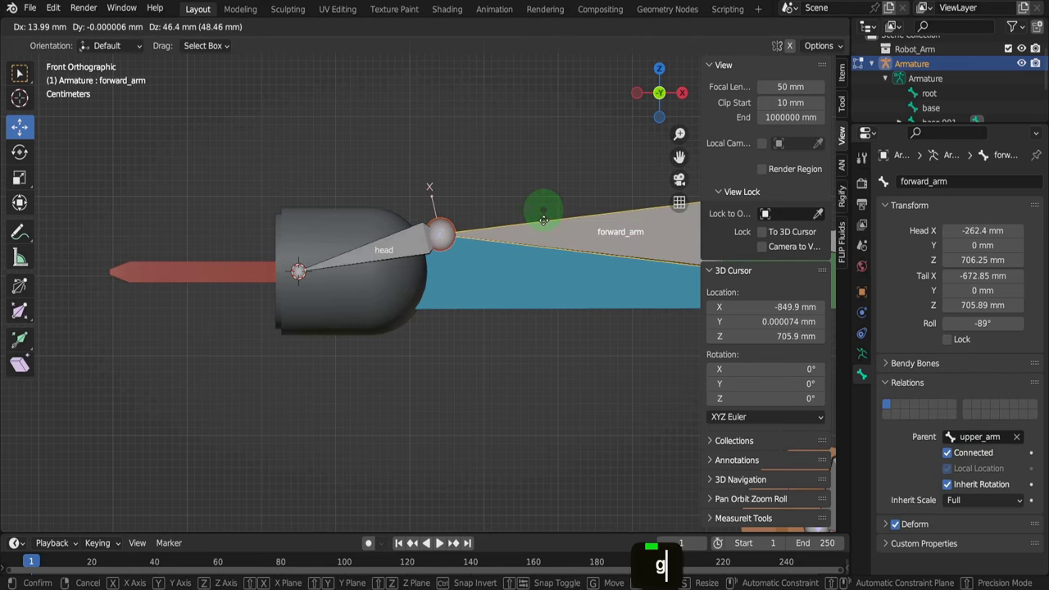
right_click(543, 222)
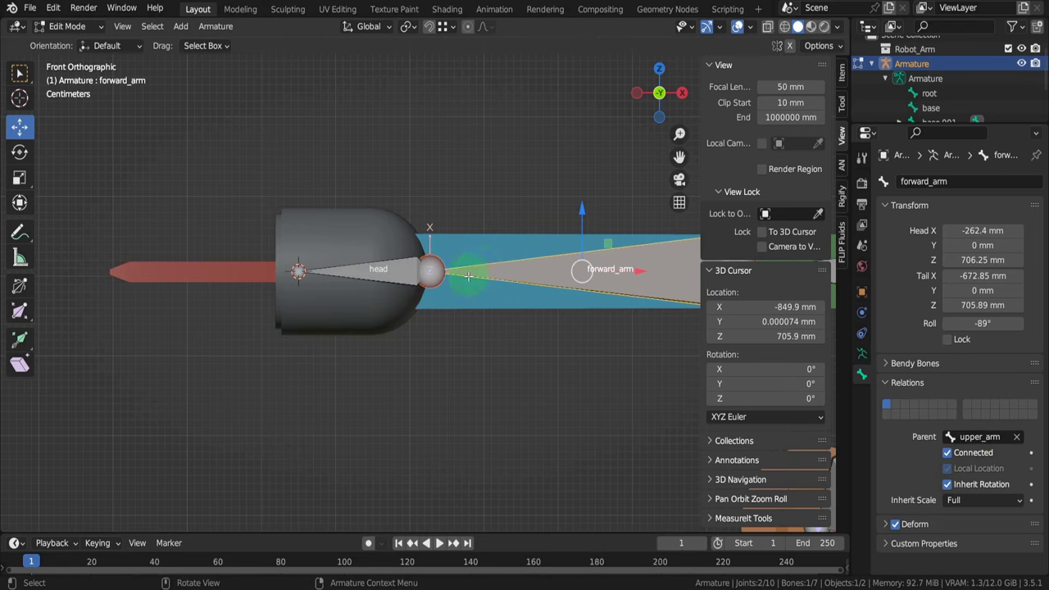
click(970, 459)
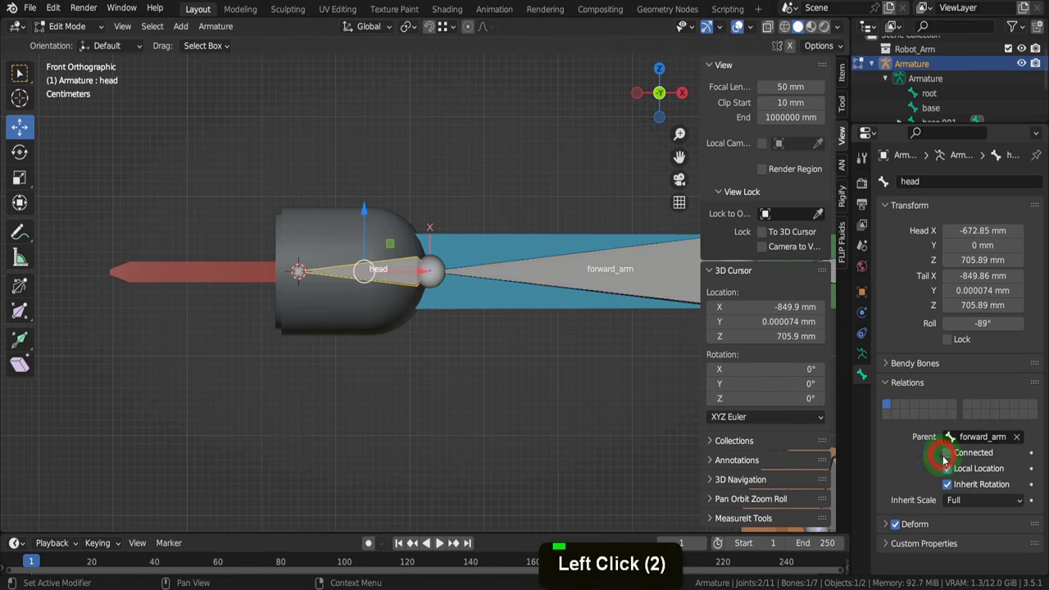
key(g)
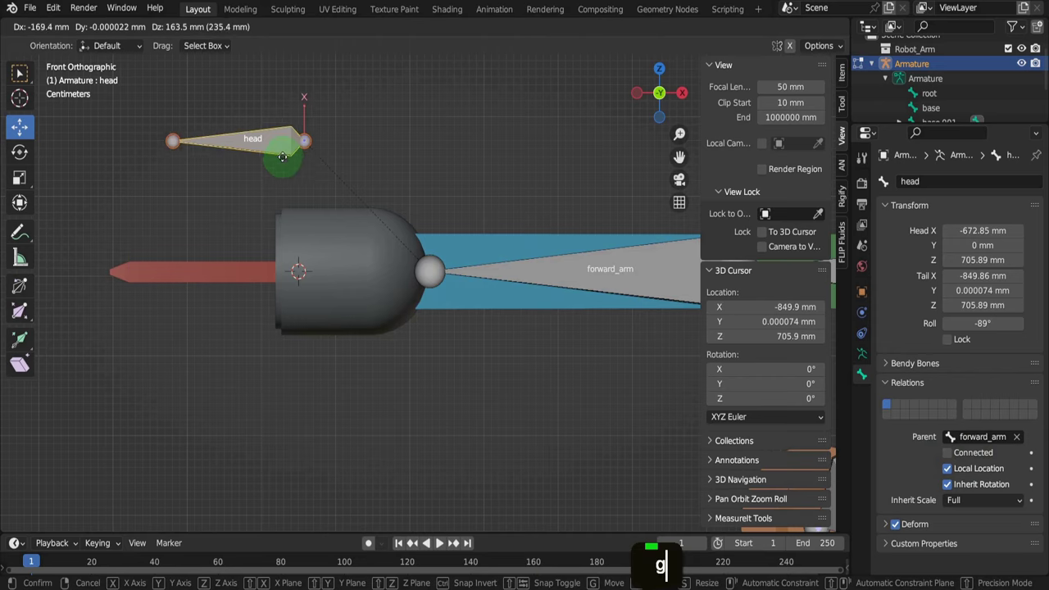
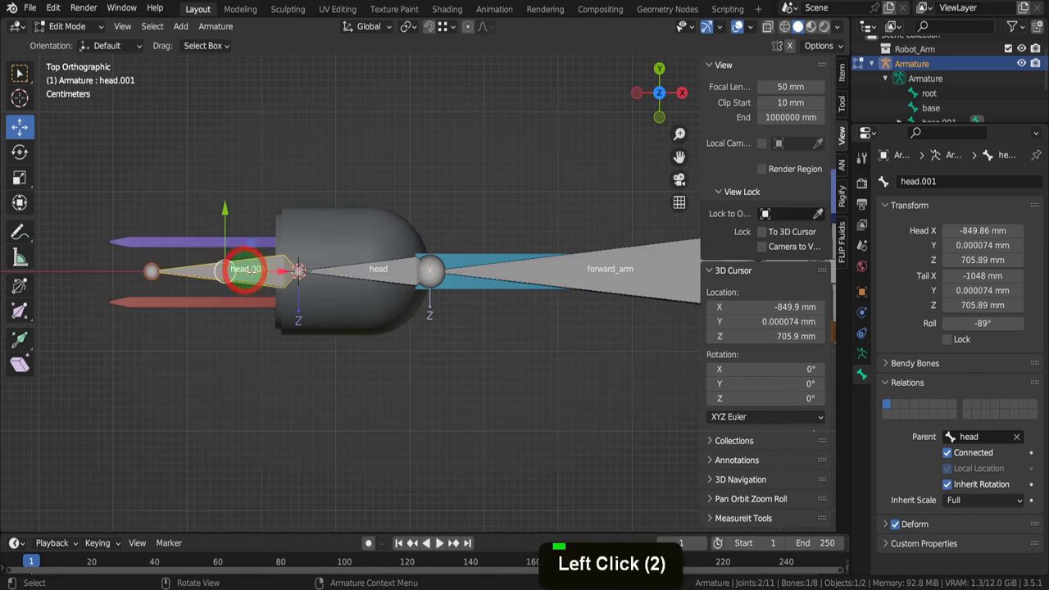
Disconnect the head.001 bone from its parent and move its head to about X -946 mm, Y 98 mm in top view
key(g)
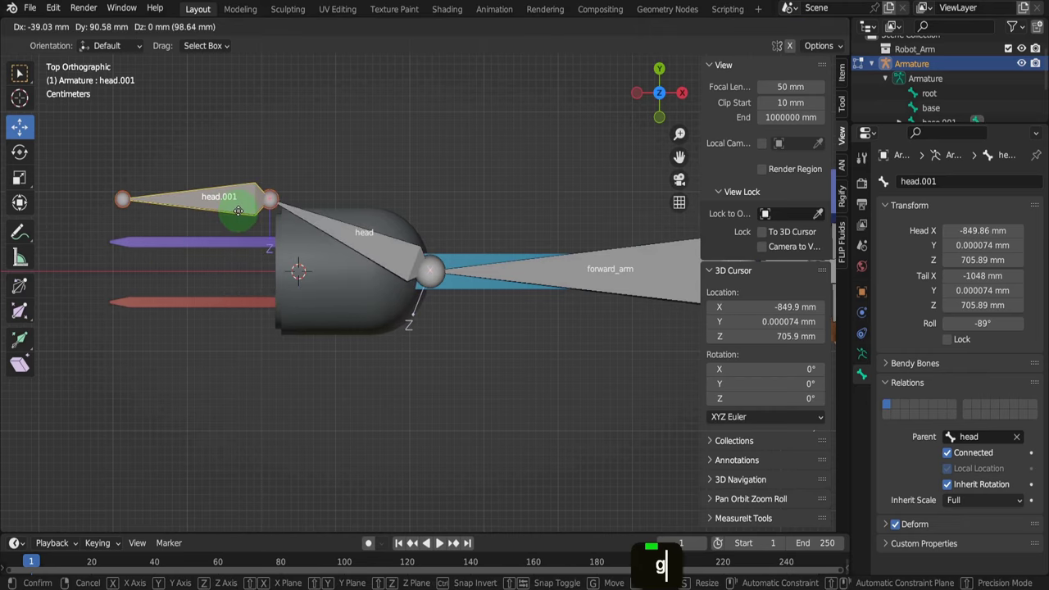
right_click(237, 211)
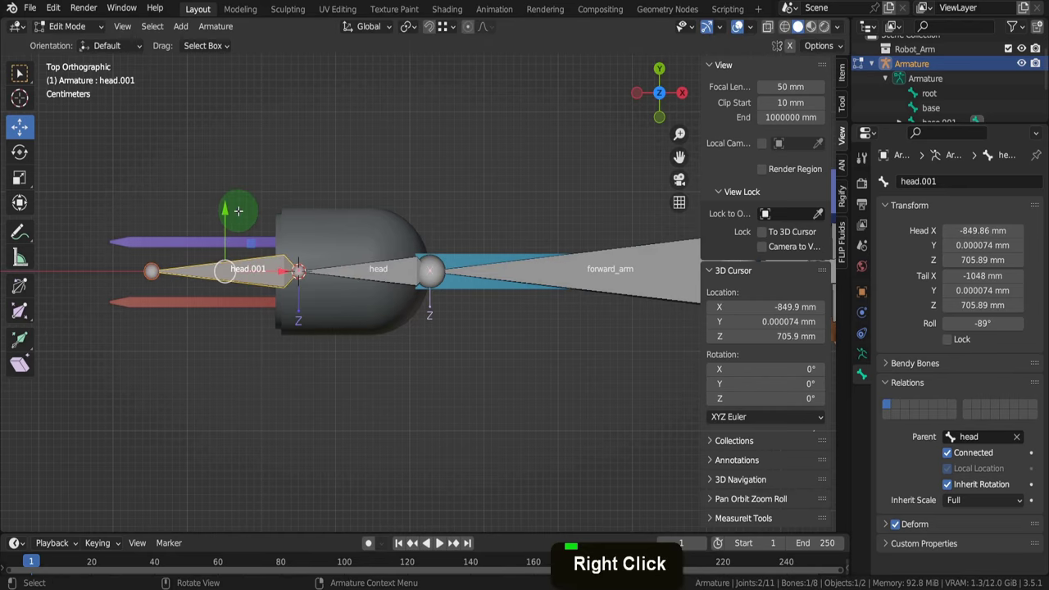
click(948, 453)
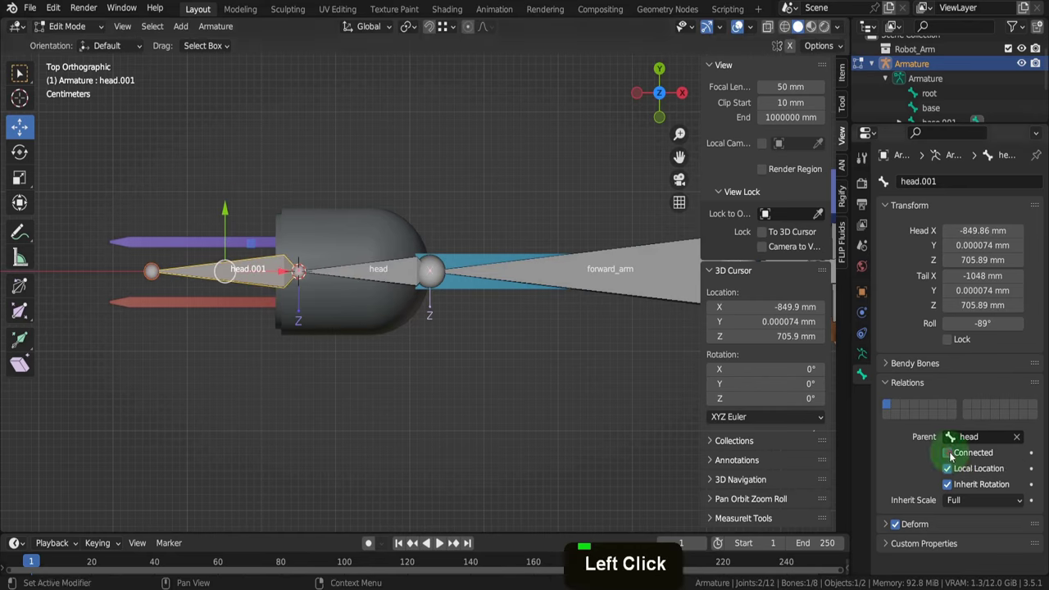
key(g)
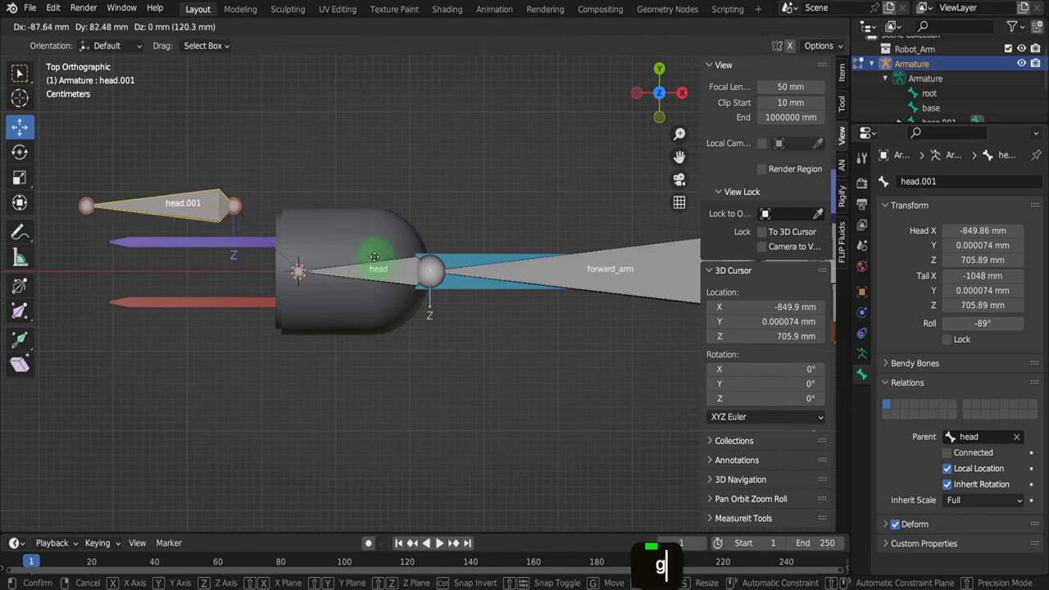
click(349, 244)
Open the robot arm mesh for editing and switch to wireframe shading at the purple gripper finger's inner end
key(Tab)
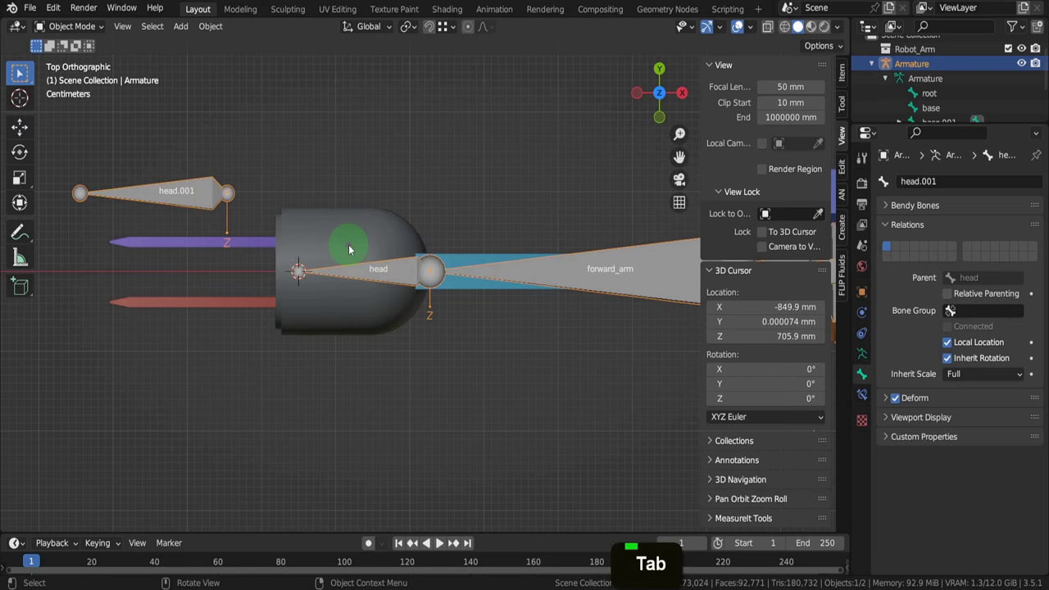
click(349, 246)
key(Tab)
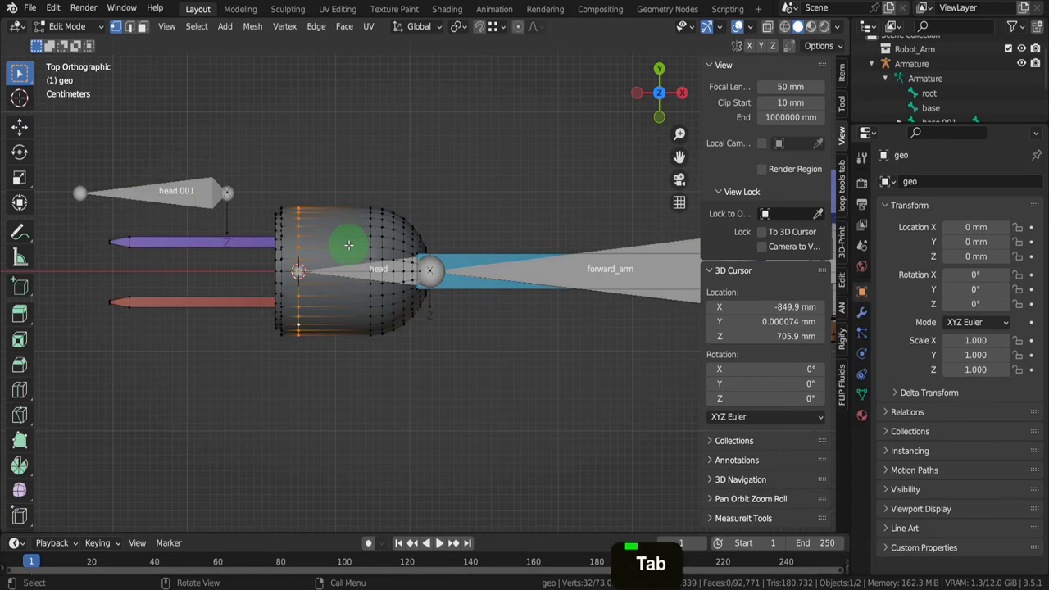
middle_drag(276, 276, 266, 248)
scroll(264, 245, up, 6)
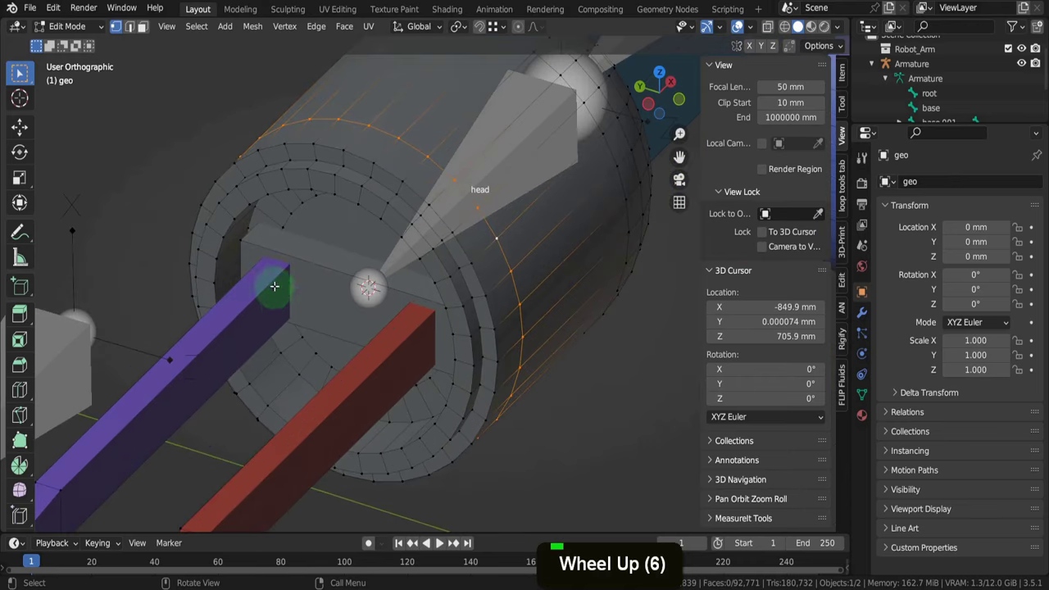
key(z)
click(217, 273)
scroll(281, 267, up, 3)
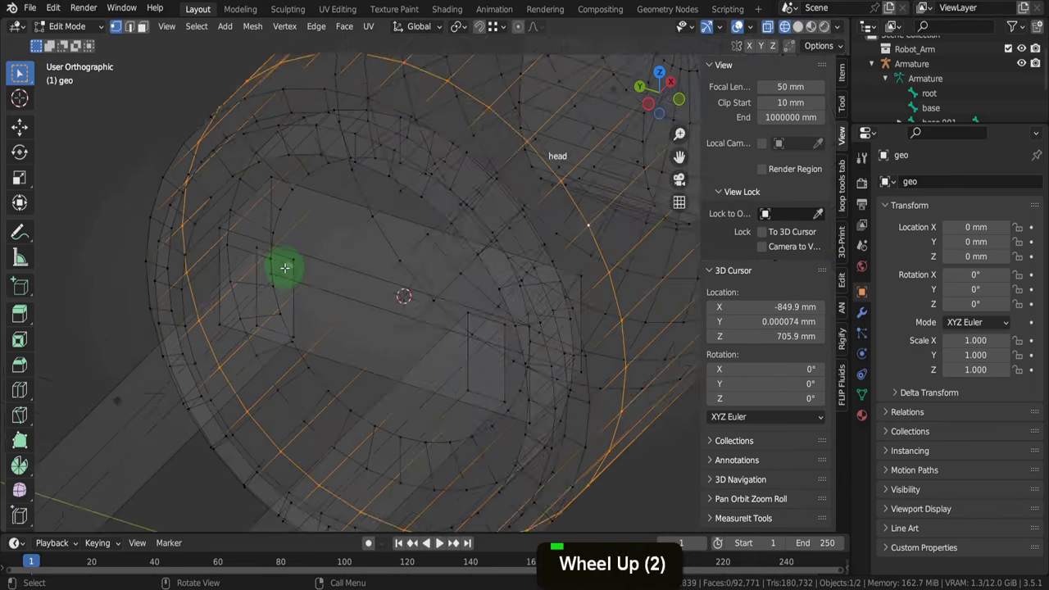
Select the four corner vertices of the purple finger's inner end face and snap the 3D cursor to their centre
click(281, 251)
shift+click(257, 255)
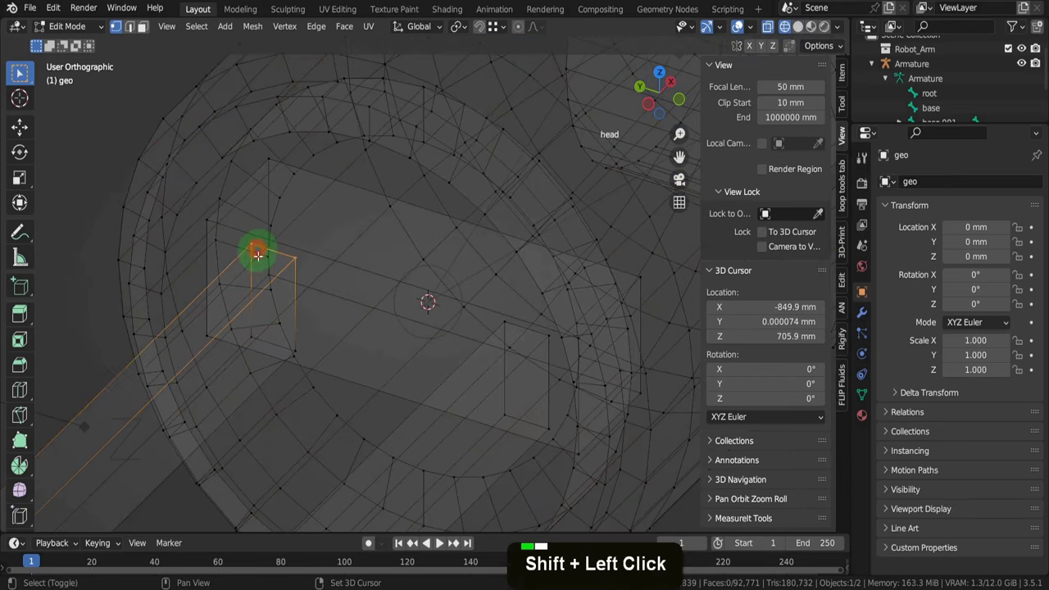
shift+click(254, 334)
shift+click(295, 347)
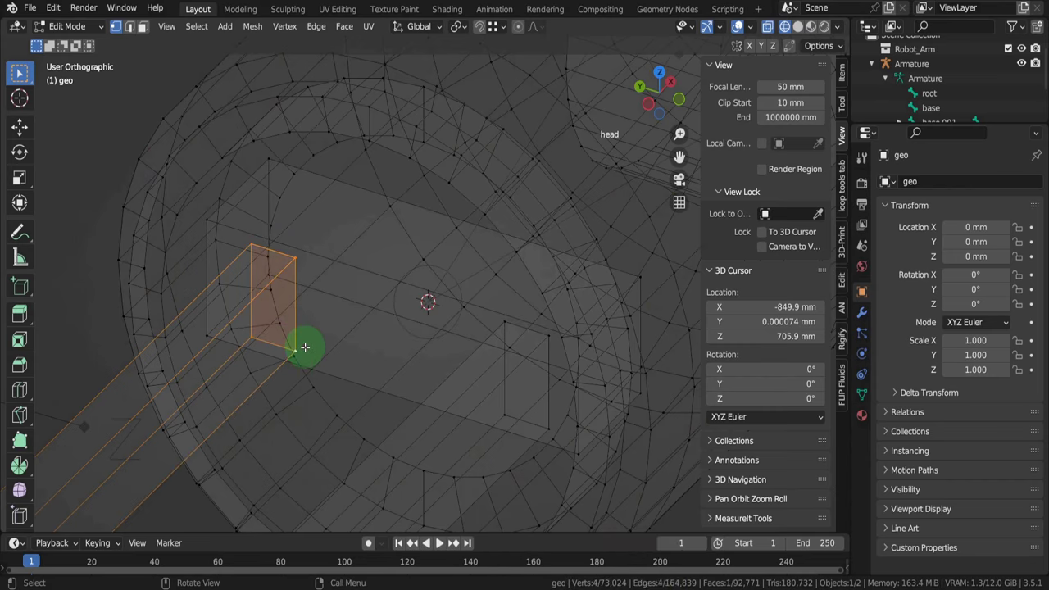
key(shift+s)
click(305, 434)
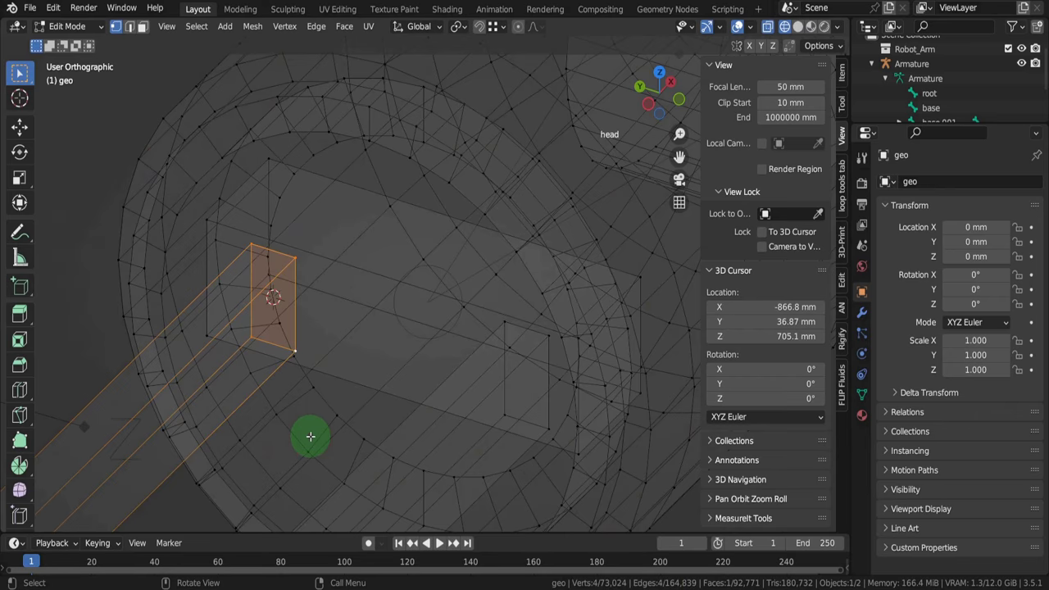
key(Tab)
Open the armature for editing and snap the head.001 bone to the 3D cursor at the purple finger's inner end
scroll(290, 388, down, 5)
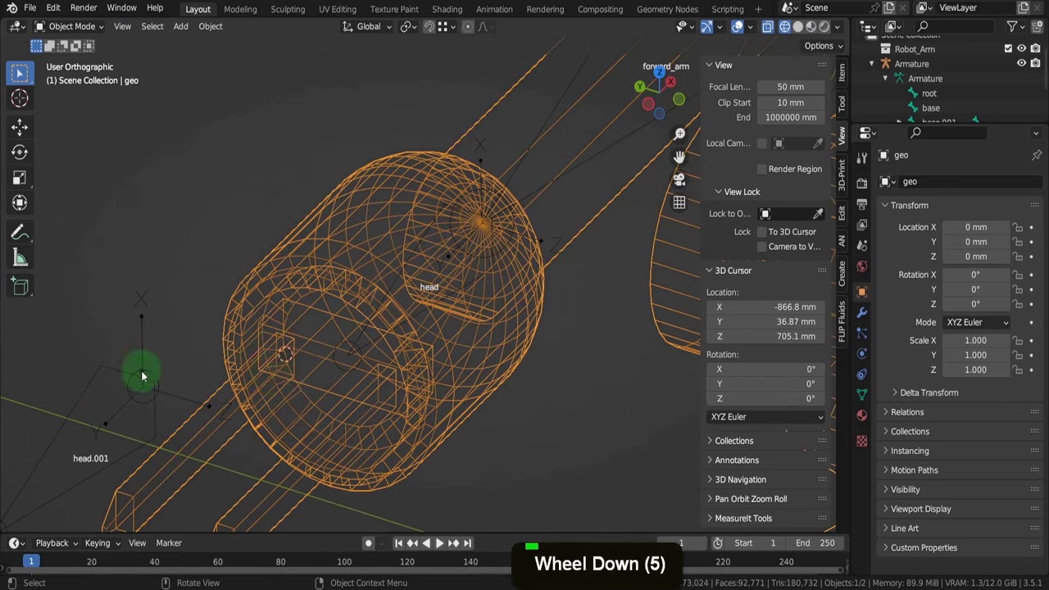
click(143, 376)
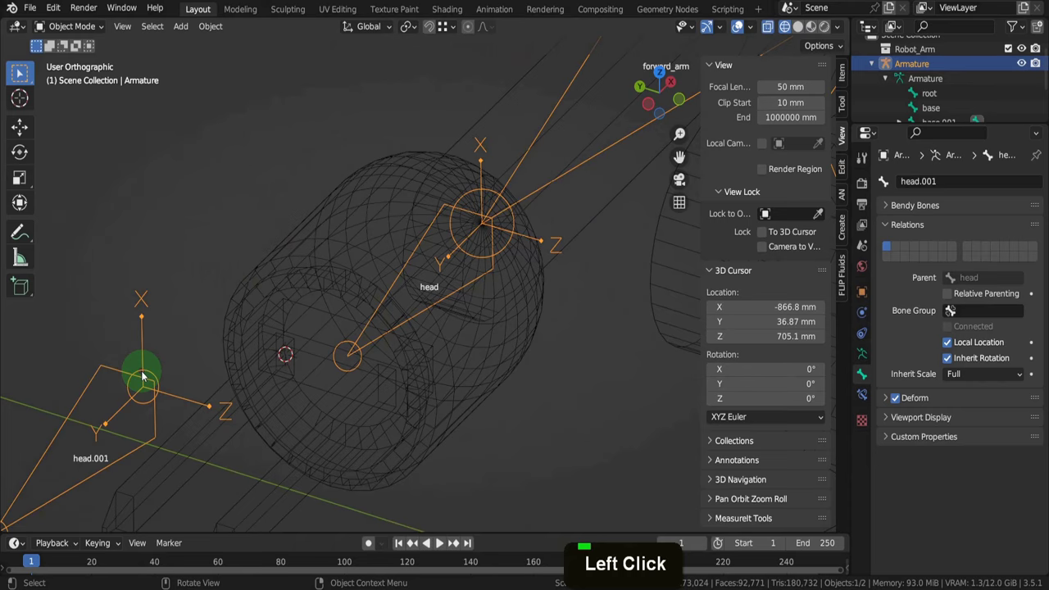
key(Tab)
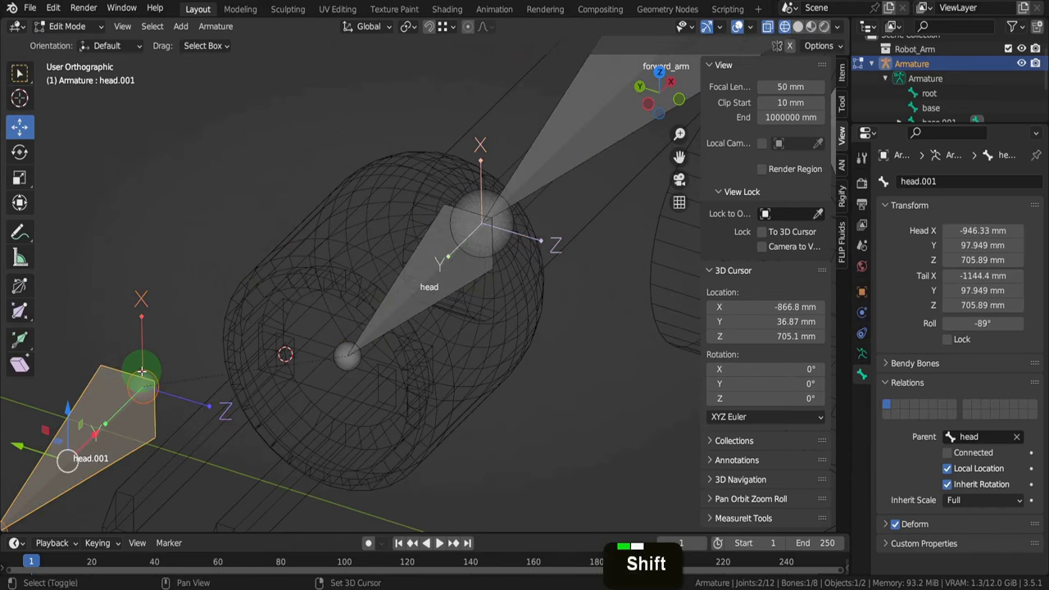
key(shift+s)
click(208, 284)
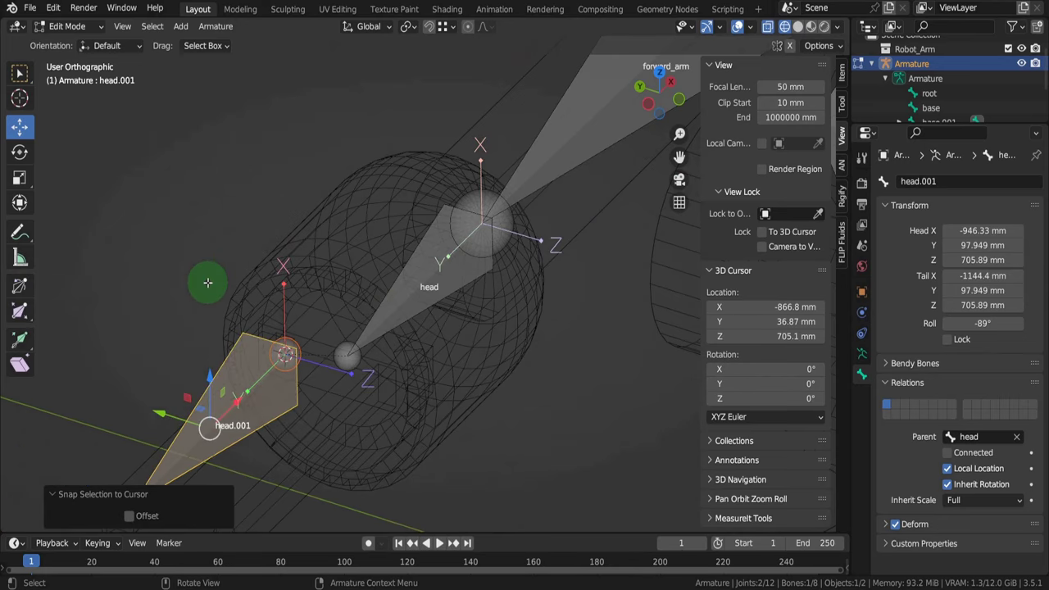
Rename the head.001 bone as fork_r
key(F2)
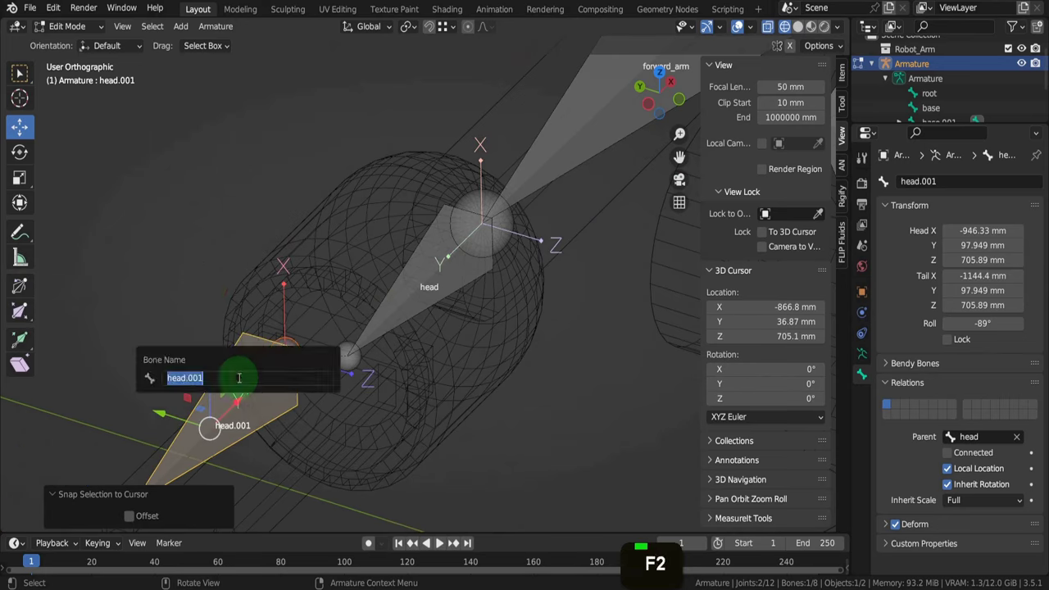
text(fork_)
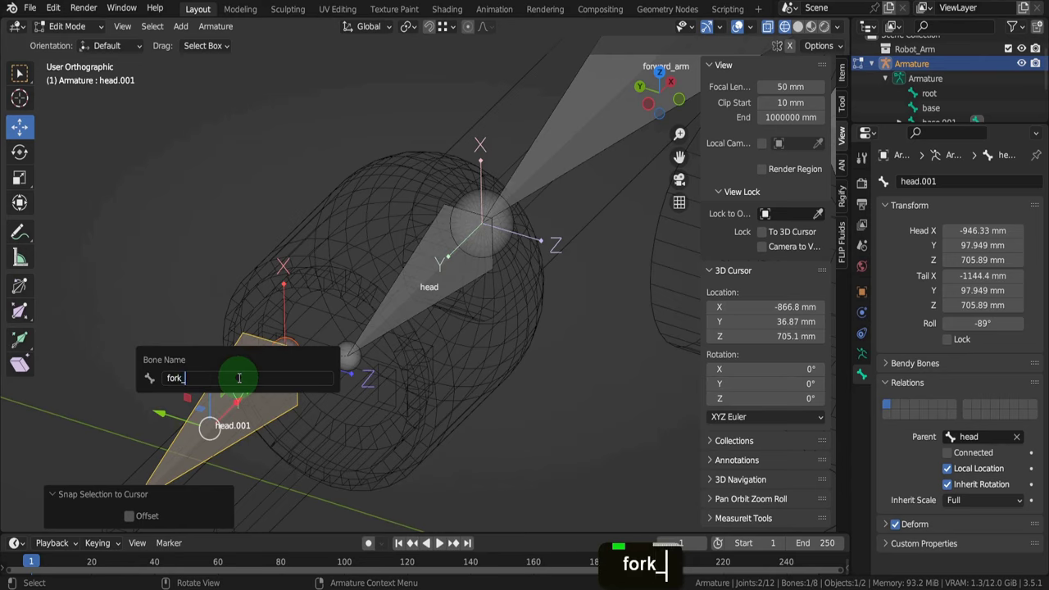
text(r)
key(Return)
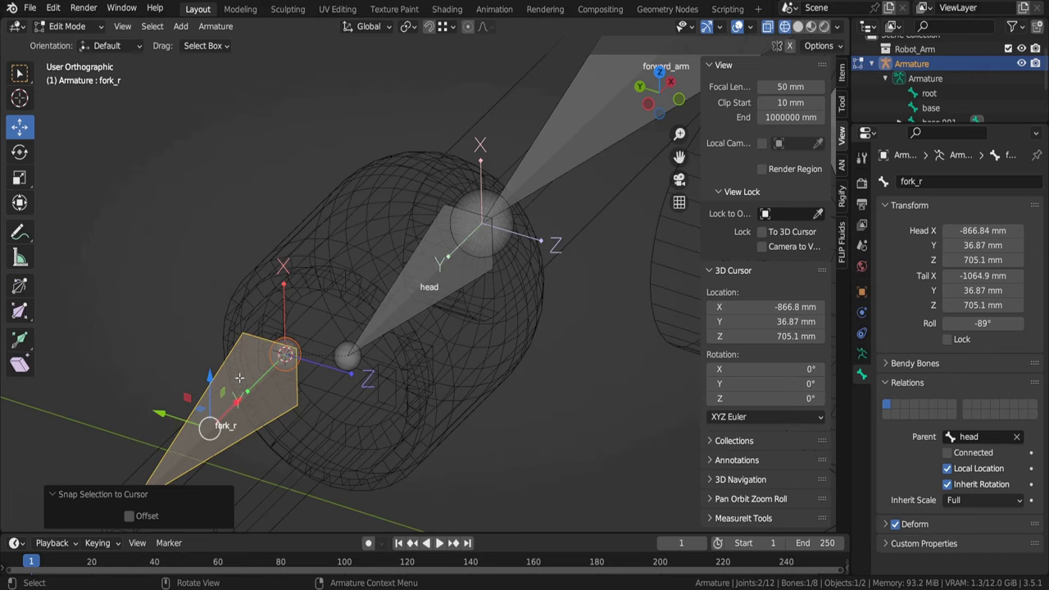
Duplicate the fork_r bone and place the copy beside the tool head, offset about X 73 mm, Y -174 mm, Z -37 mm
scroll(269, 352, down, 2)
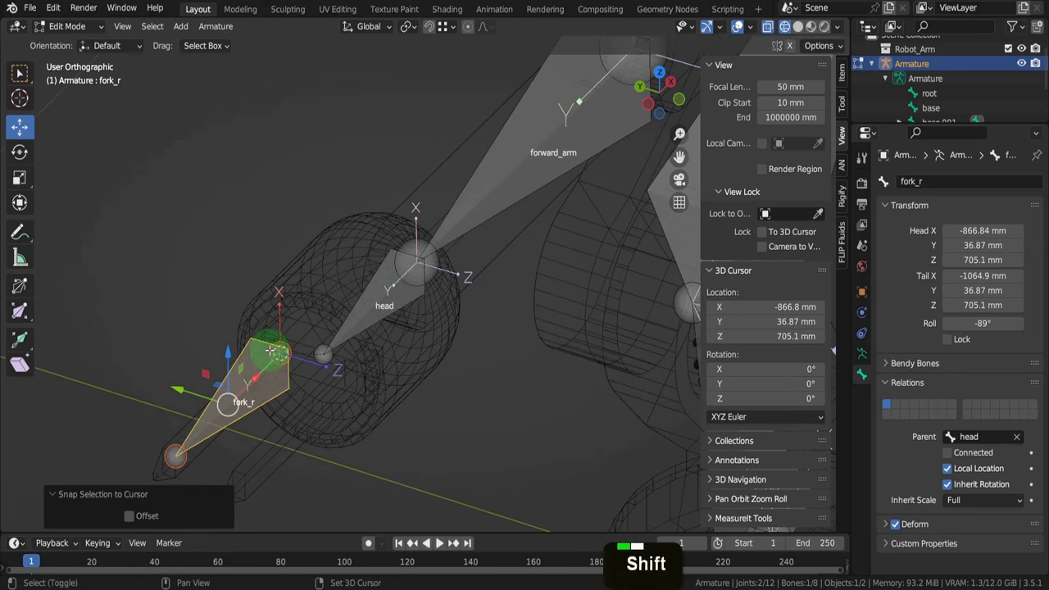
key(shift+d)
click(468, 400)
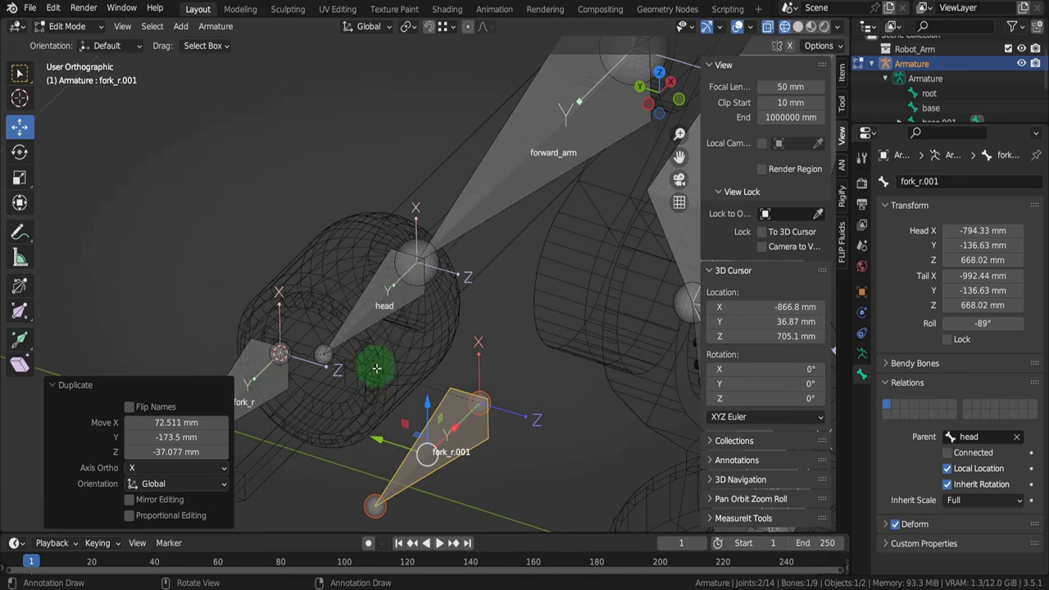
Select the four corner vertices of the other gripper finger's inner end face in the mesh and snap the 3D cursor to their centre
key(Tab)
click(270, 449)
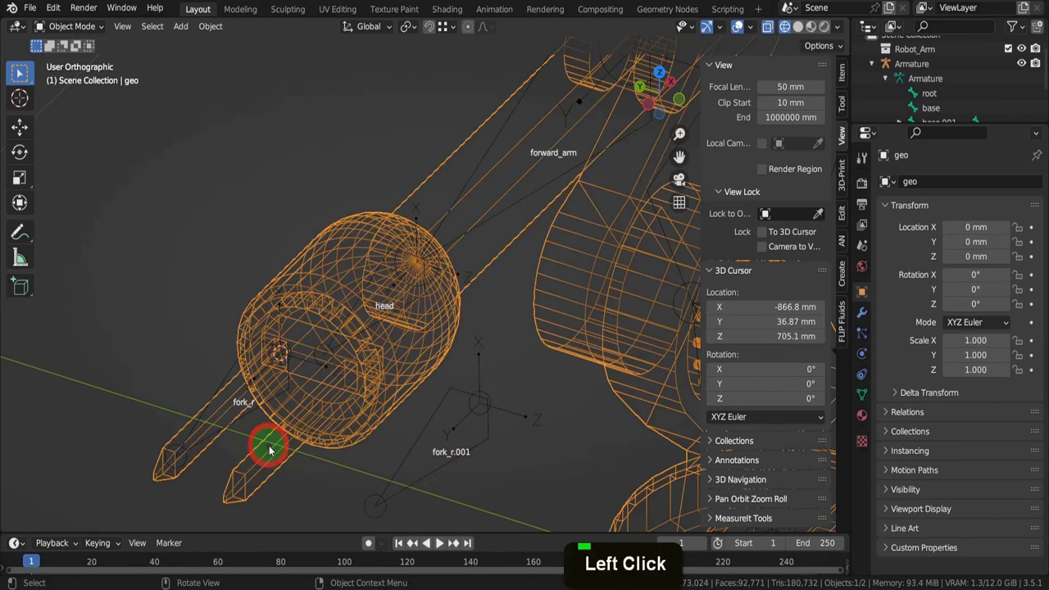
key(Tab)
scroll(345, 362, up, 4)
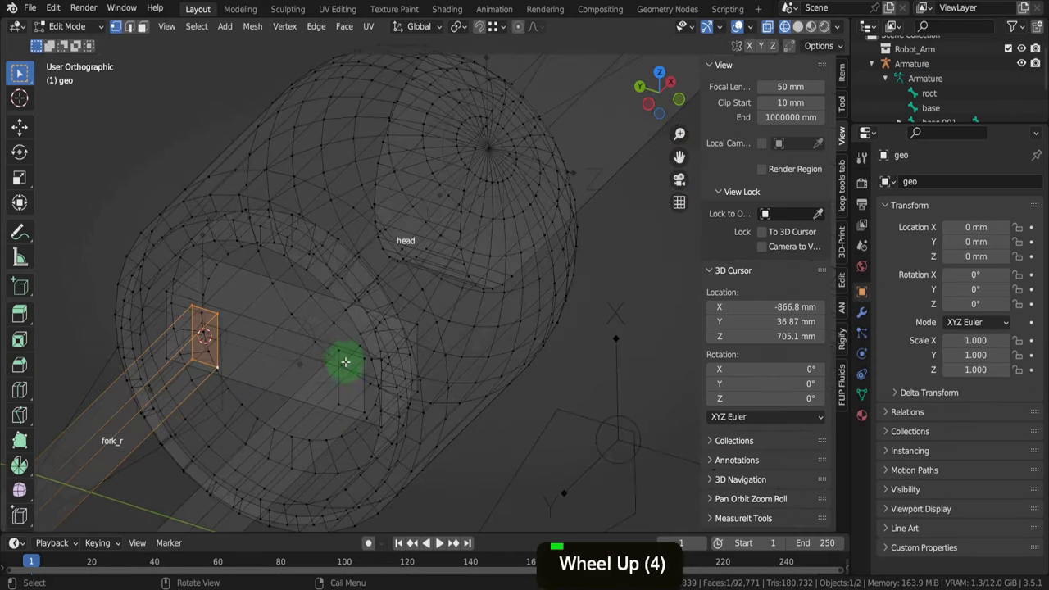
click(340, 356)
shift+click(356, 363)
shift+click(341, 400)
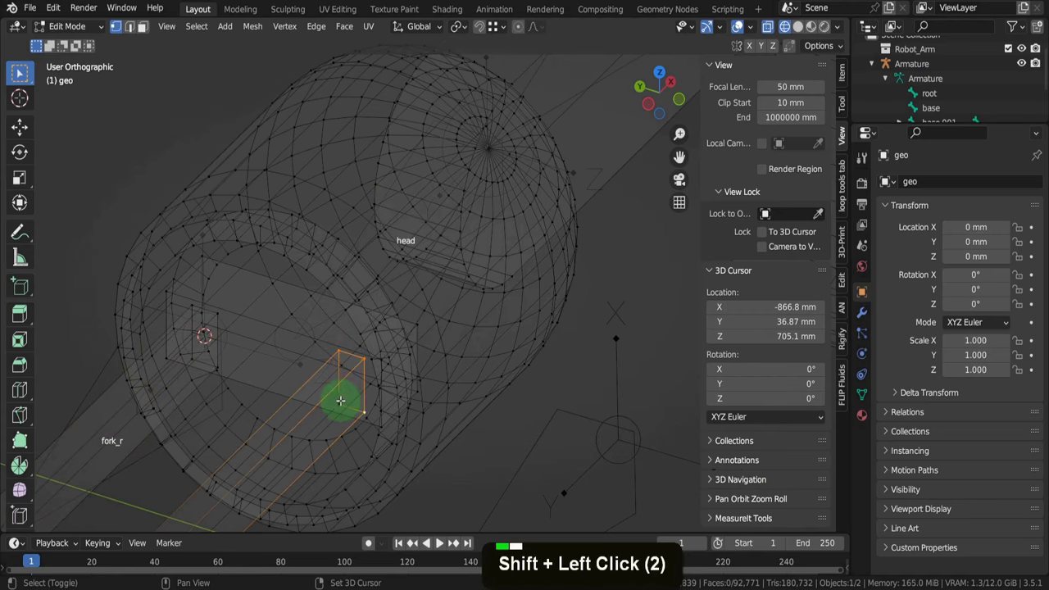
shift+click(340, 399)
key(shift+s)
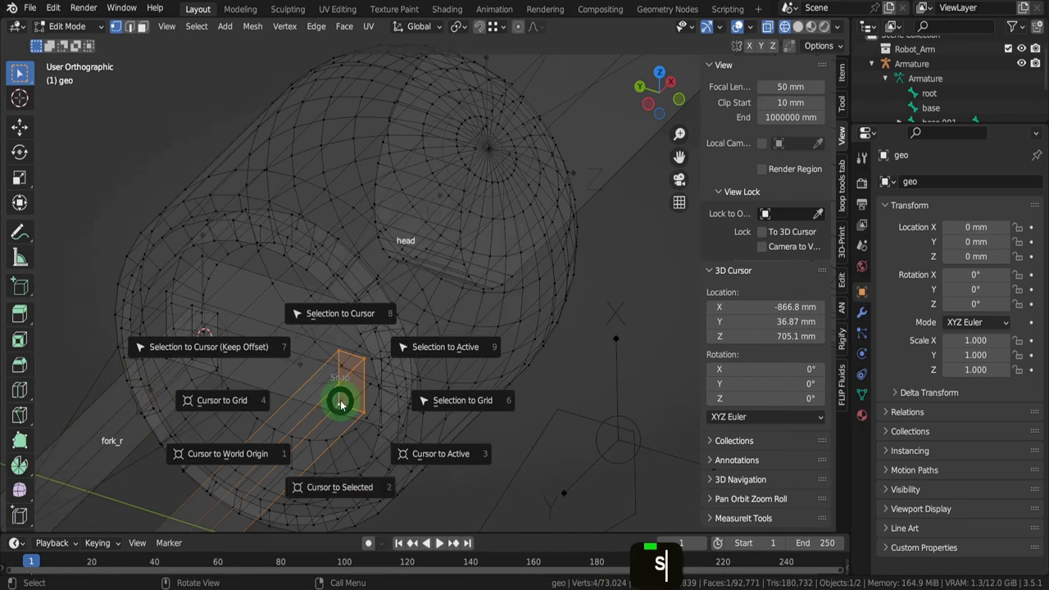
click(339, 486)
scroll(291, 336, down, 4)
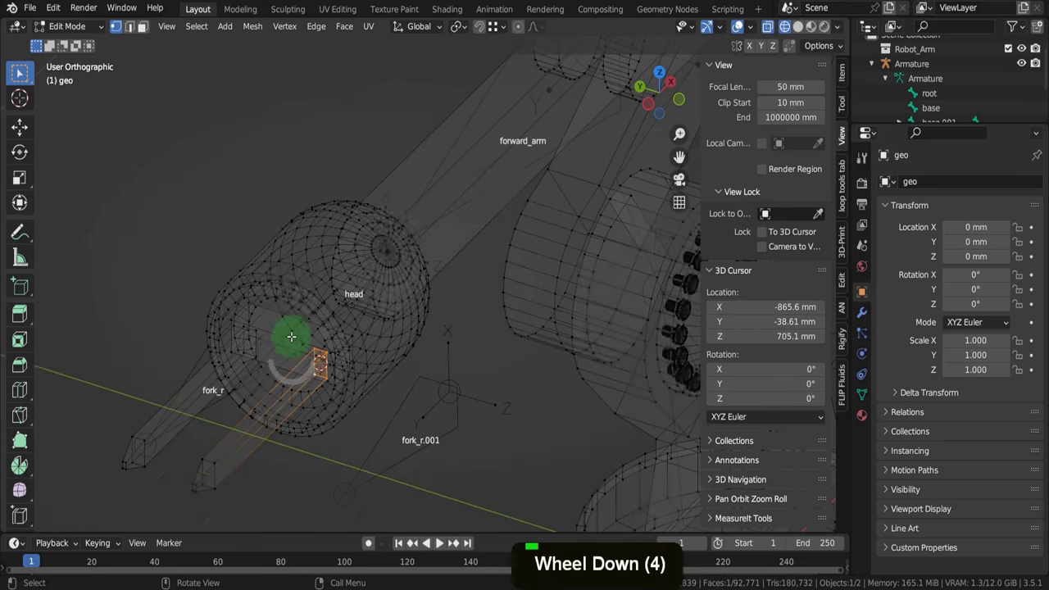
Open the armature for editing and snap the duplicated fork bone to the 3D cursor at the second finger's inner end
key(Tab)
click(407, 390)
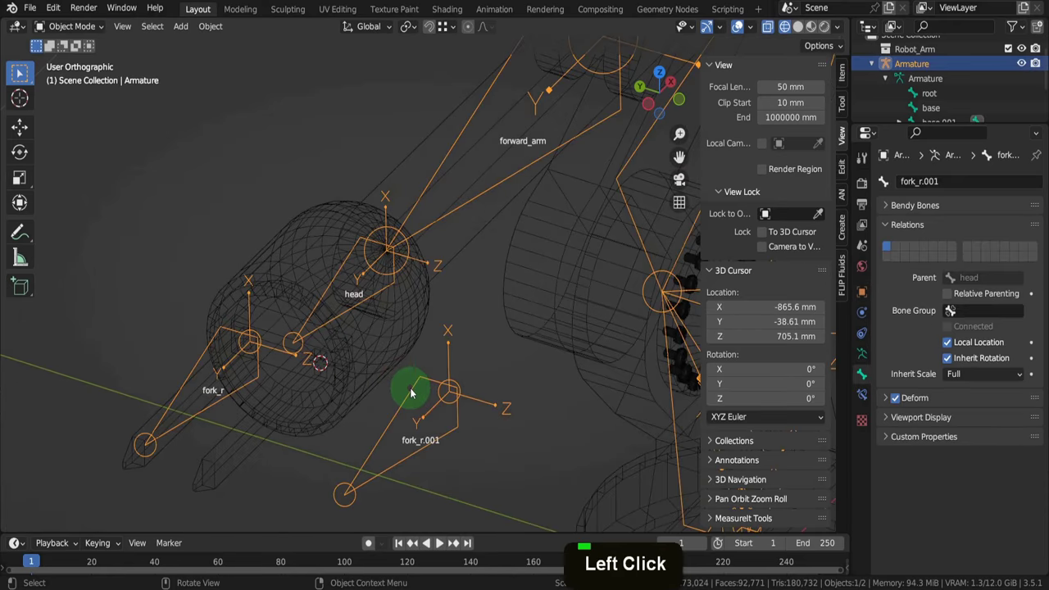
key(Tab)
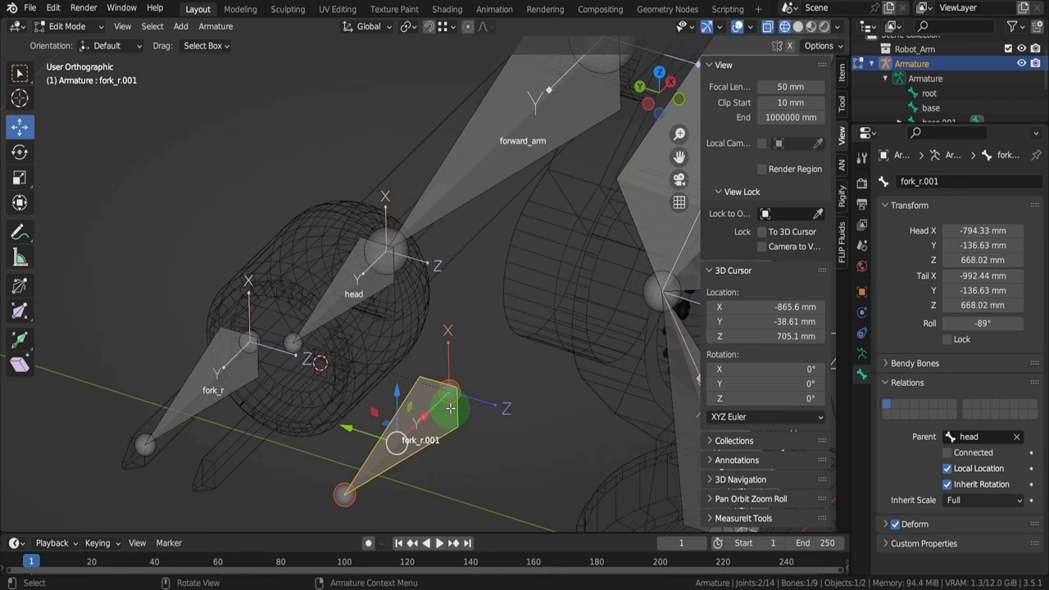
key(shift+s)
click(461, 327)
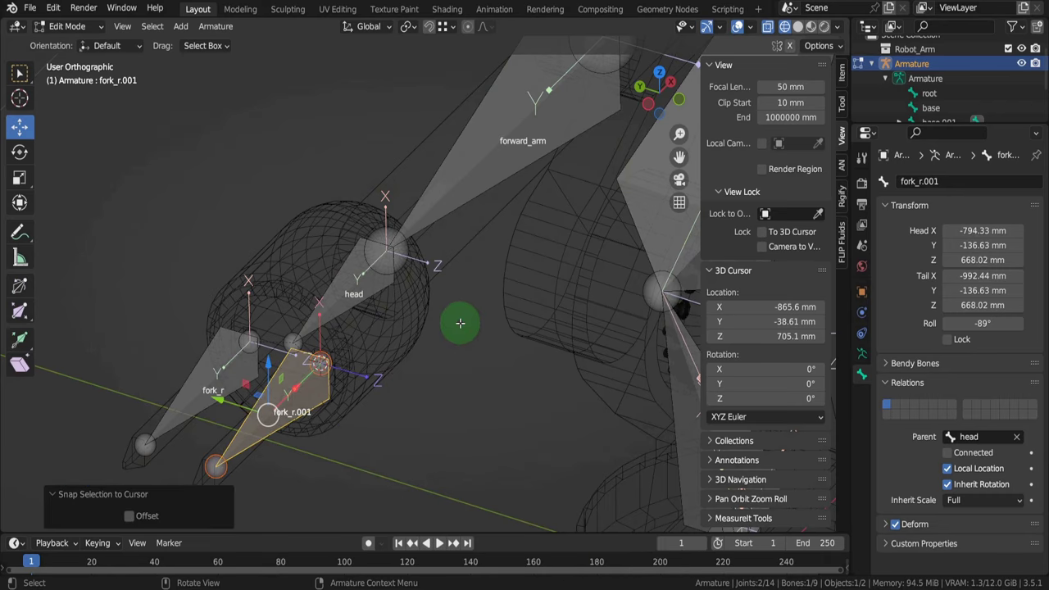
Rename the duplicated fork_r.001 bone as fork_l
key(F2)
key(Right)
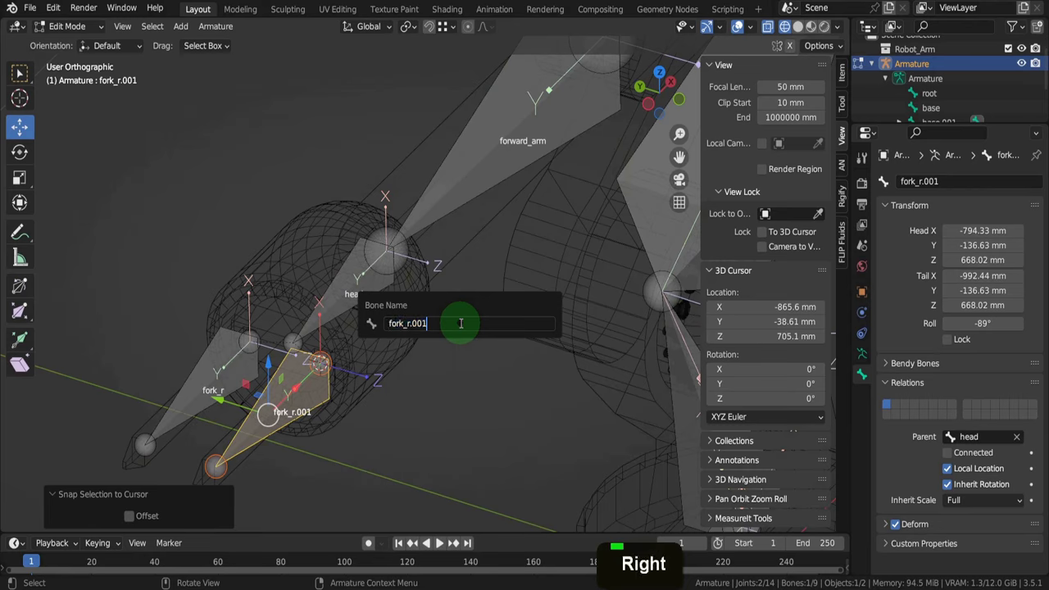
key(BackSpace)
key(BackSpace)
key(BackSpace)
key(BackSpace)
key(BackSpace)
text(l)
key(Return)
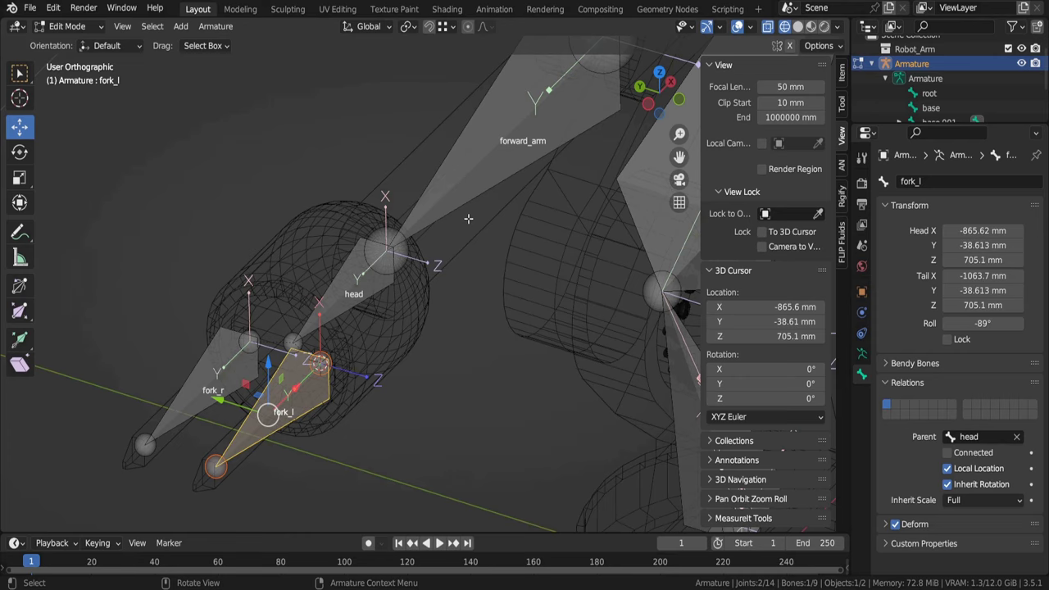
click(470, 218)
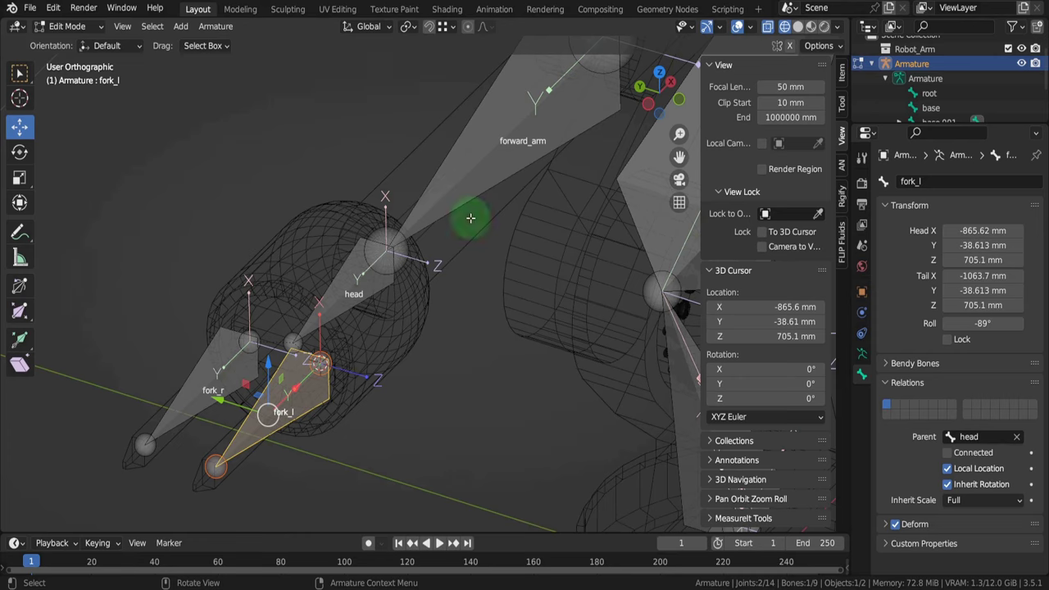
Switch the viewport to solid shading to show the whole robot arm with its bones
scroll(470, 218, down, 7)
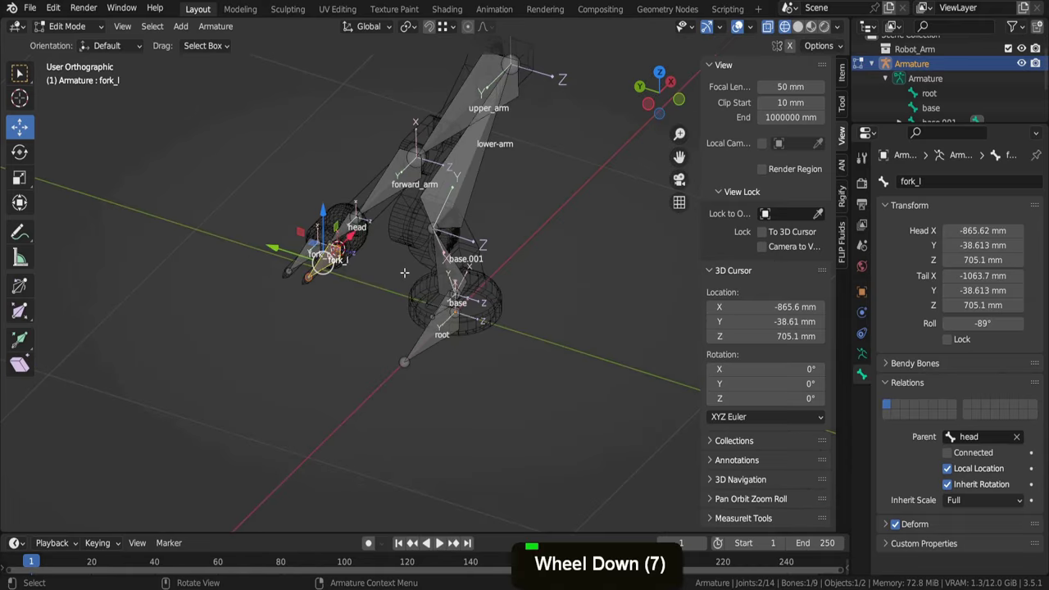
middle_drag(435, 300, 413, 305)
shift+middle_drag(599, 398, 424, 363)
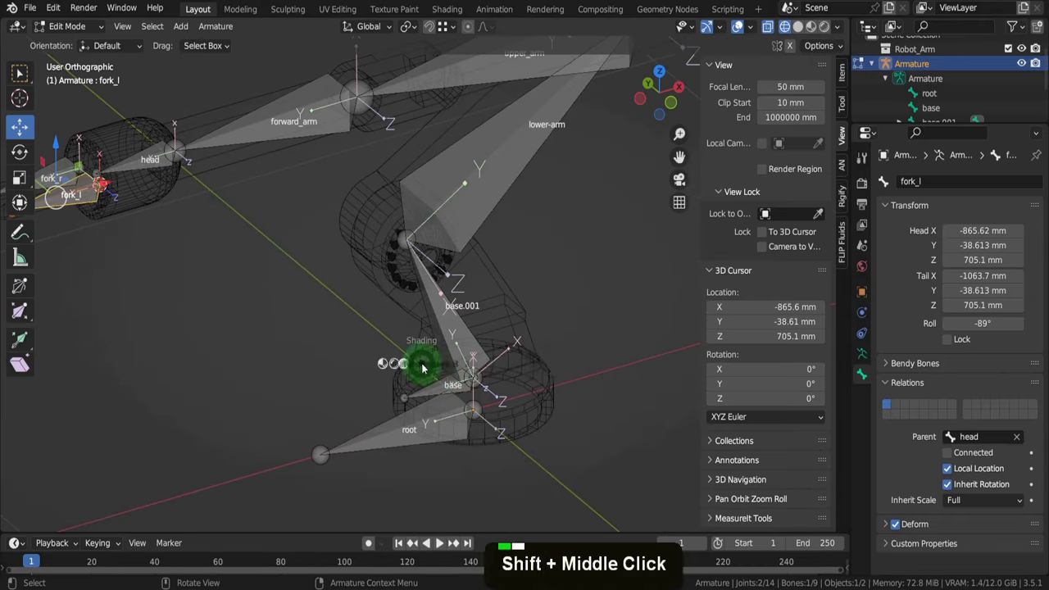
key(z)
click(477, 381)
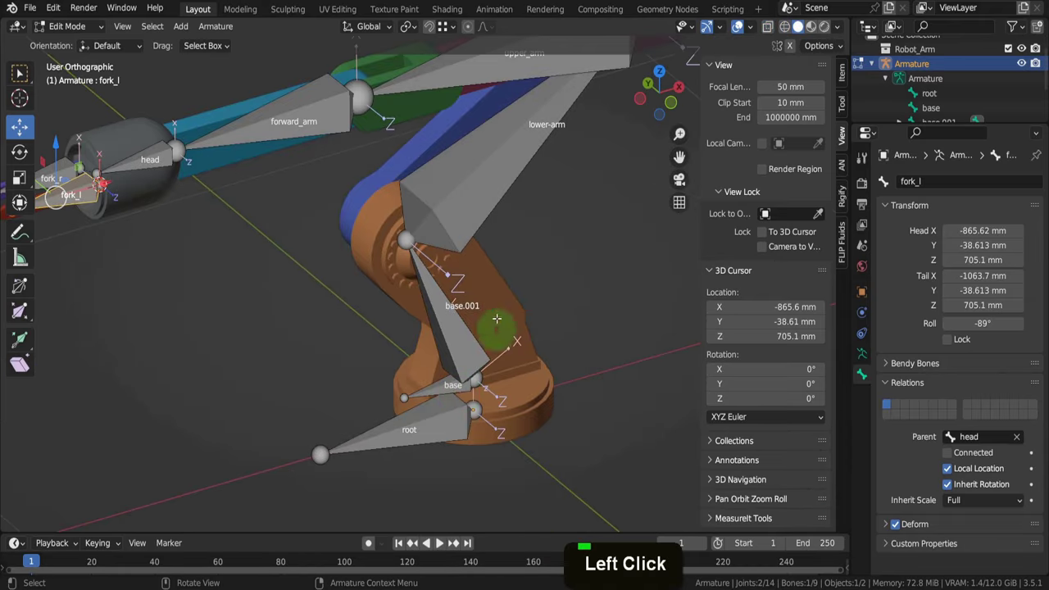
click(484, 400)
scroll(426, 254, down, 3)
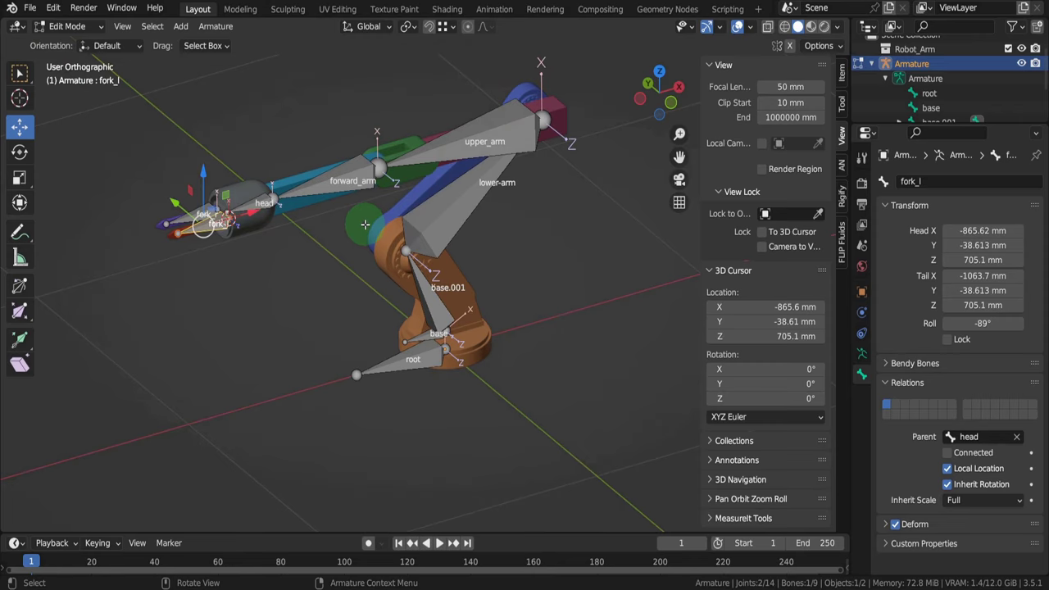
Set root as the parent of the base bone, and base as the parent of the base.001 bone
scroll(424, 341, up, 3)
click(460, 360)
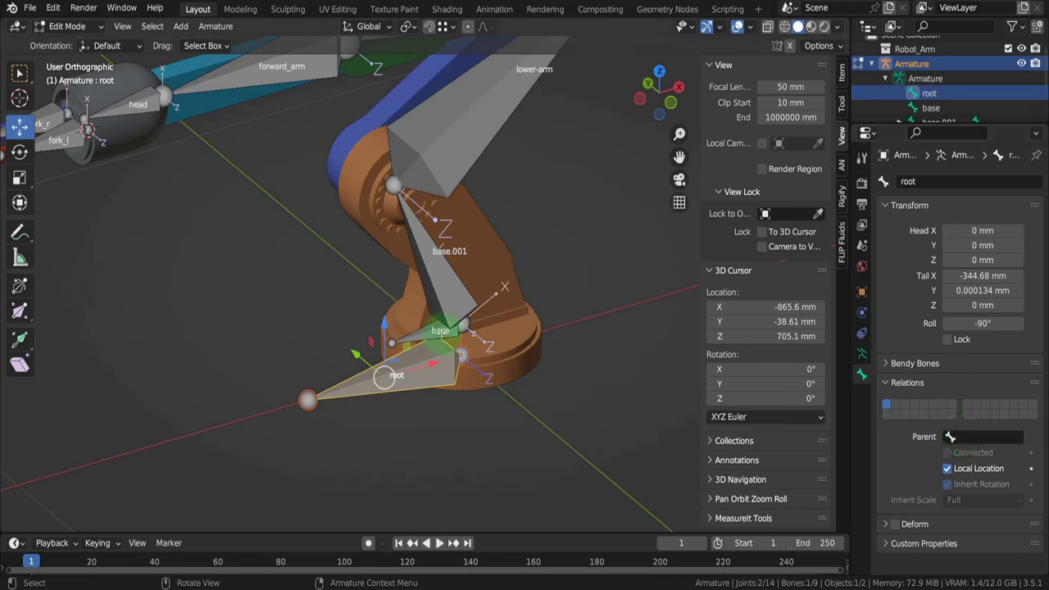
click(436, 333)
click(975, 436)
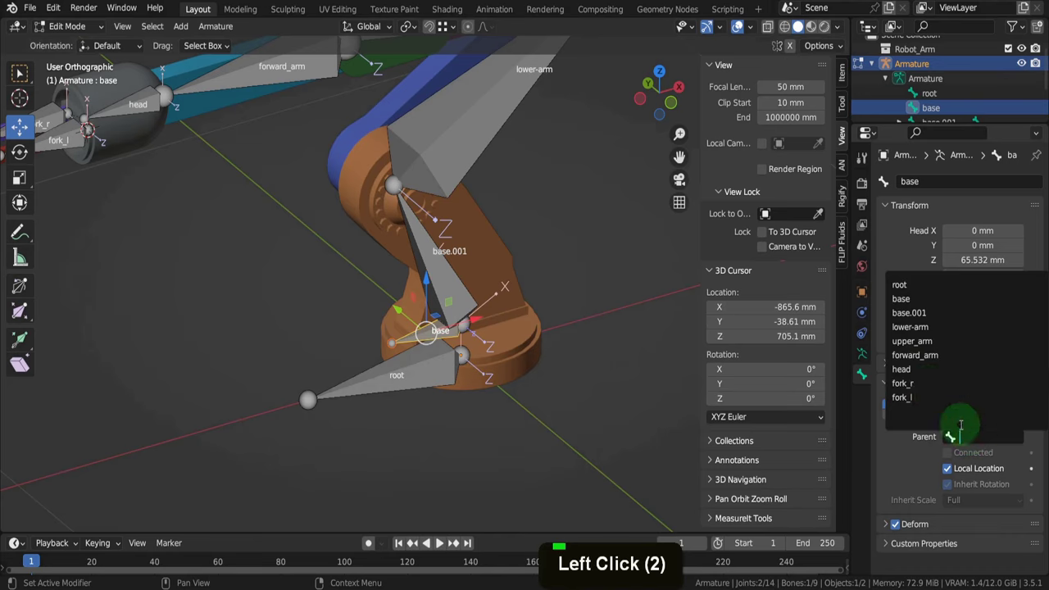
click(900, 285)
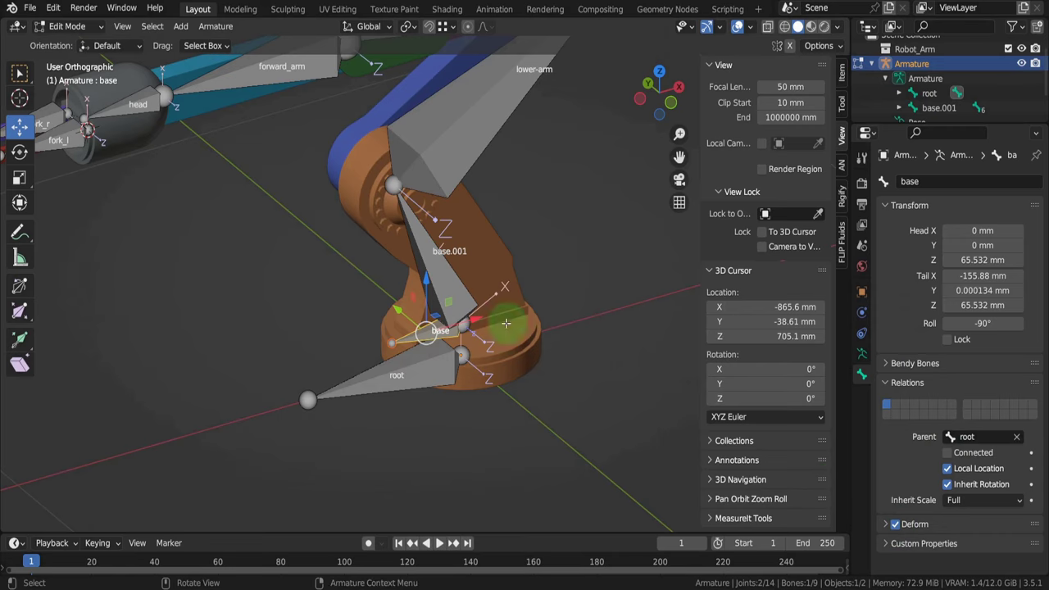
click(454, 297)
click(973, 436)
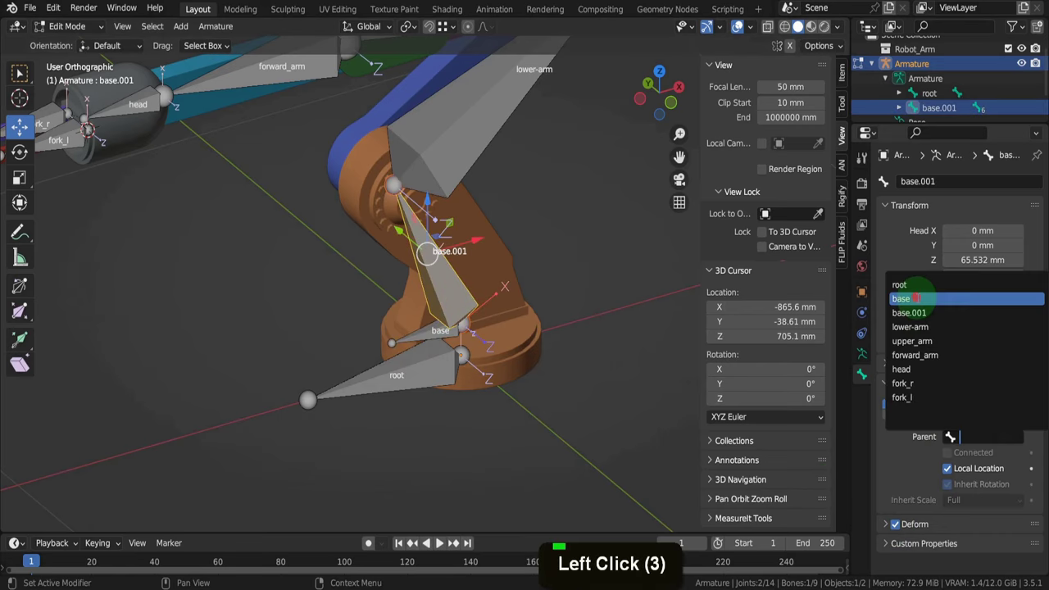
click(913, 295)
Check the parent relations of the upper_arm, head and fork bones
scroll(452, 141, down, 3)
click(479, 113)
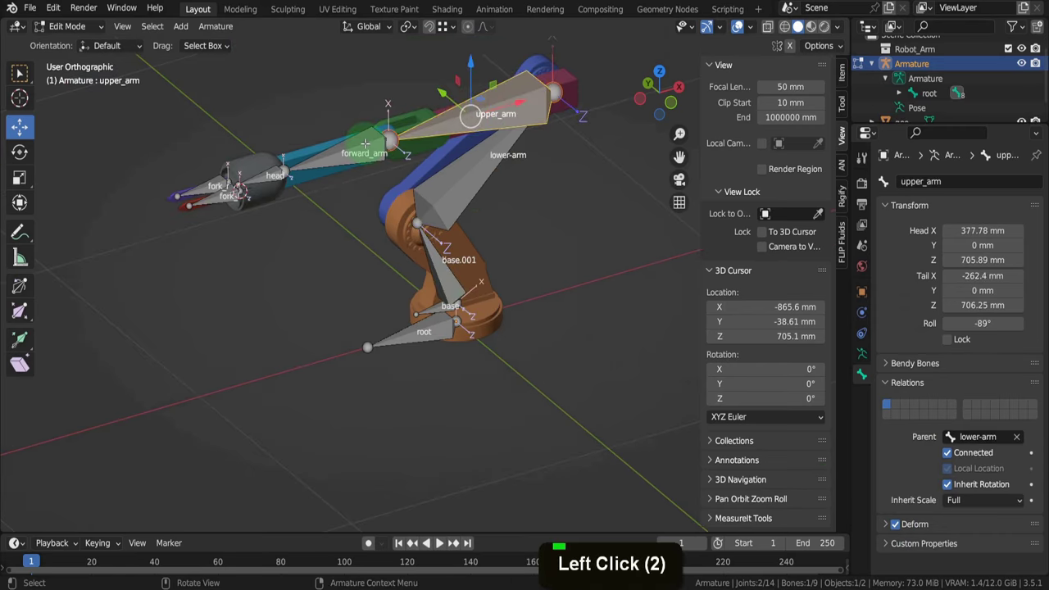
click(270, 176)
click(267, 176)
click(256, 175)
click(255, 175)
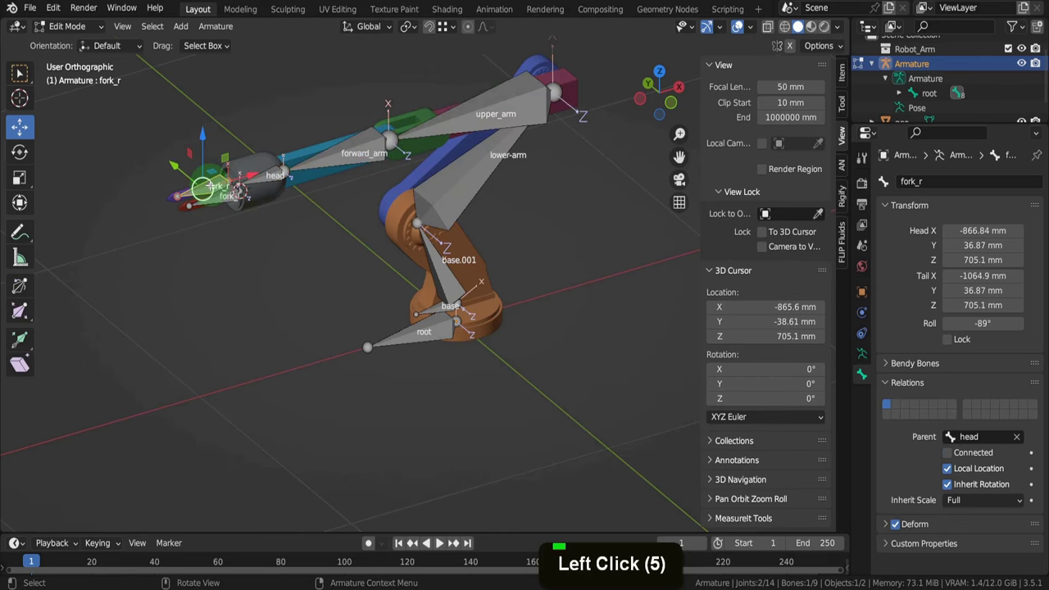
In Object Mode, select the robot arm mesh together with the armature and parent it with Armature Deform With Empty Groups
key(Tab)
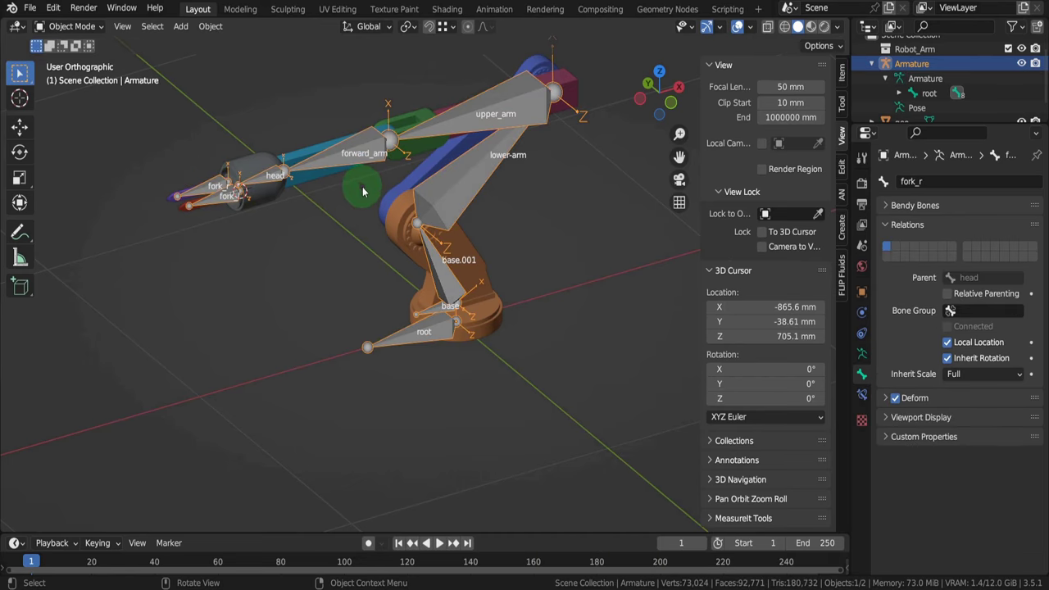
click(364, 151)
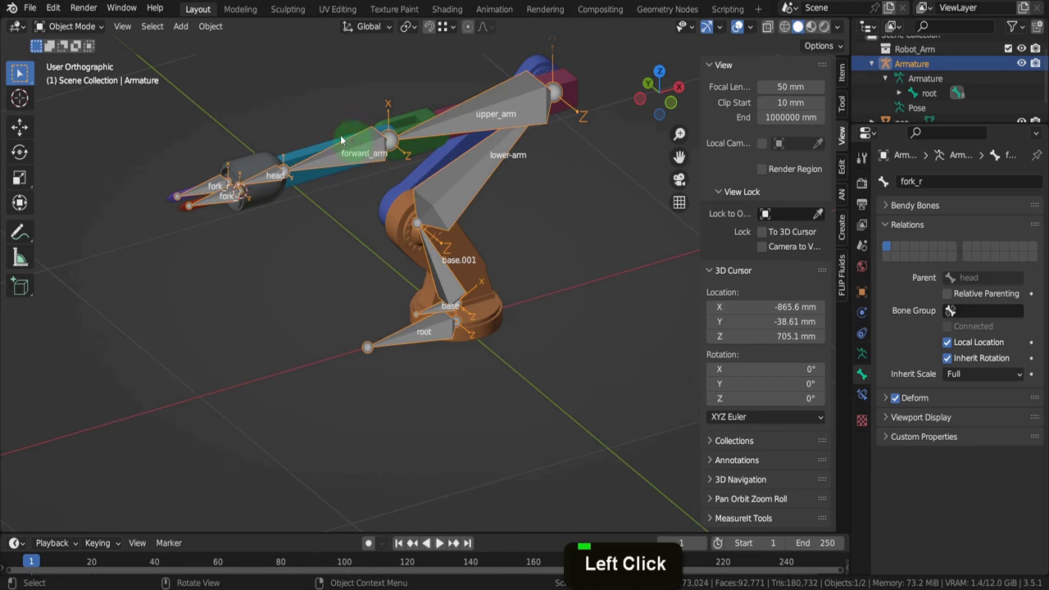
drag(195, 86, 532, 328)
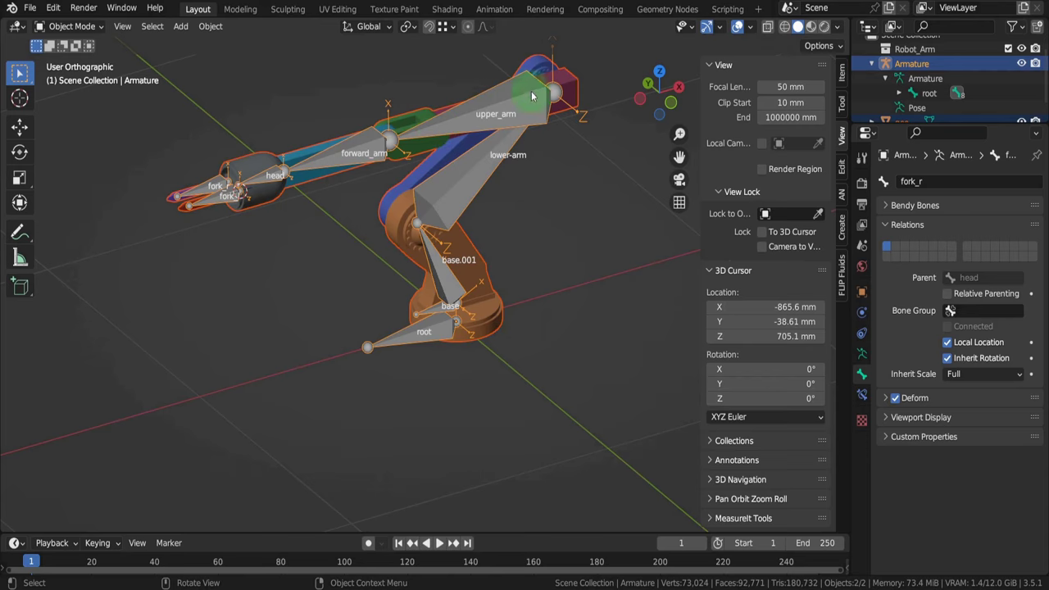
key(ctrl+p)
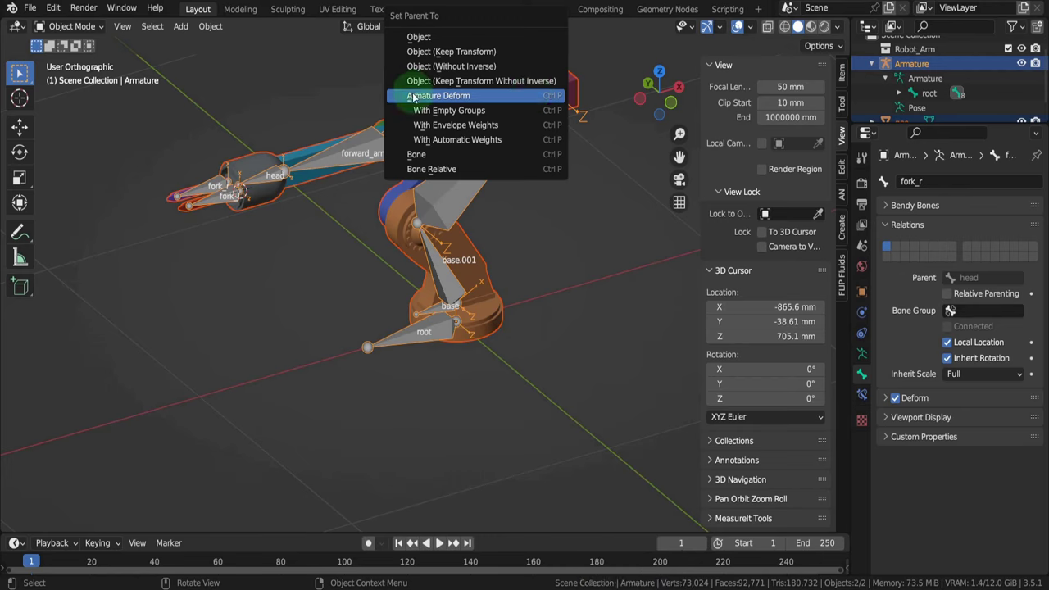
click(483, 111)
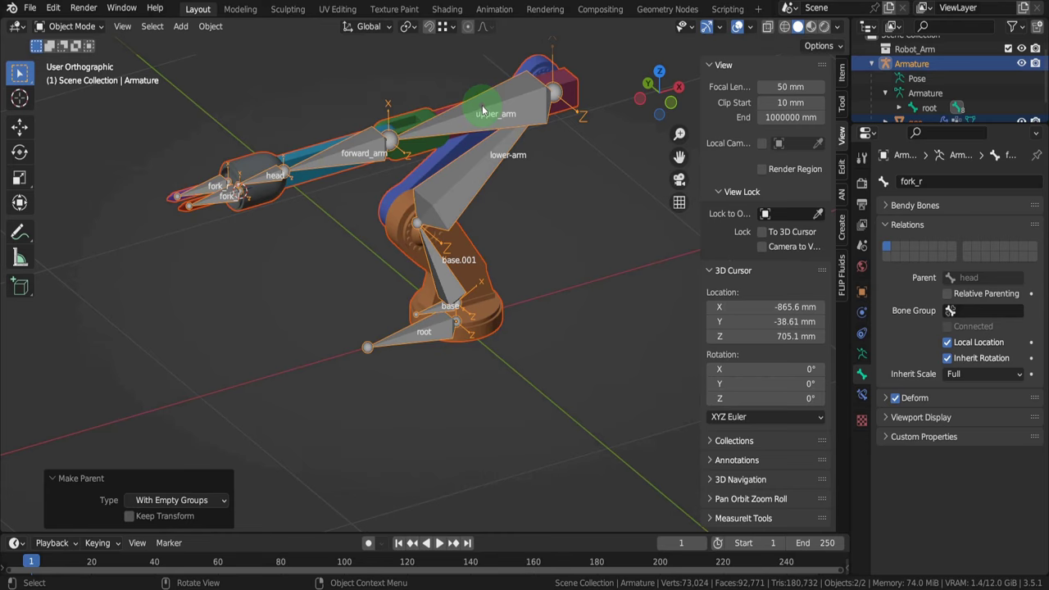
Test-move the armature alone to check whether the robot arm mesh follows it, and cancel the move
click(485, 105)
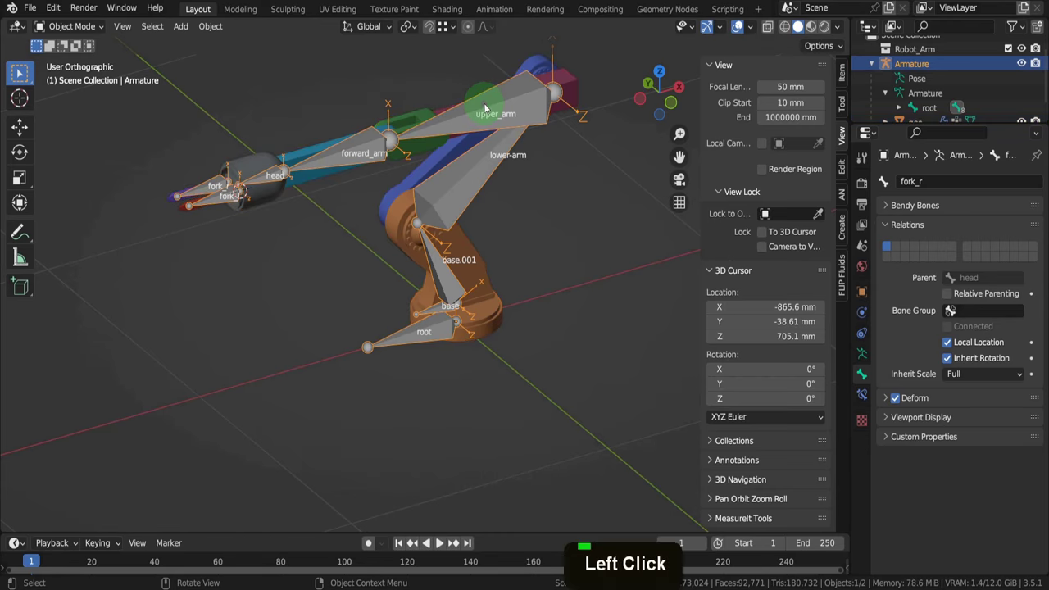
key(g)
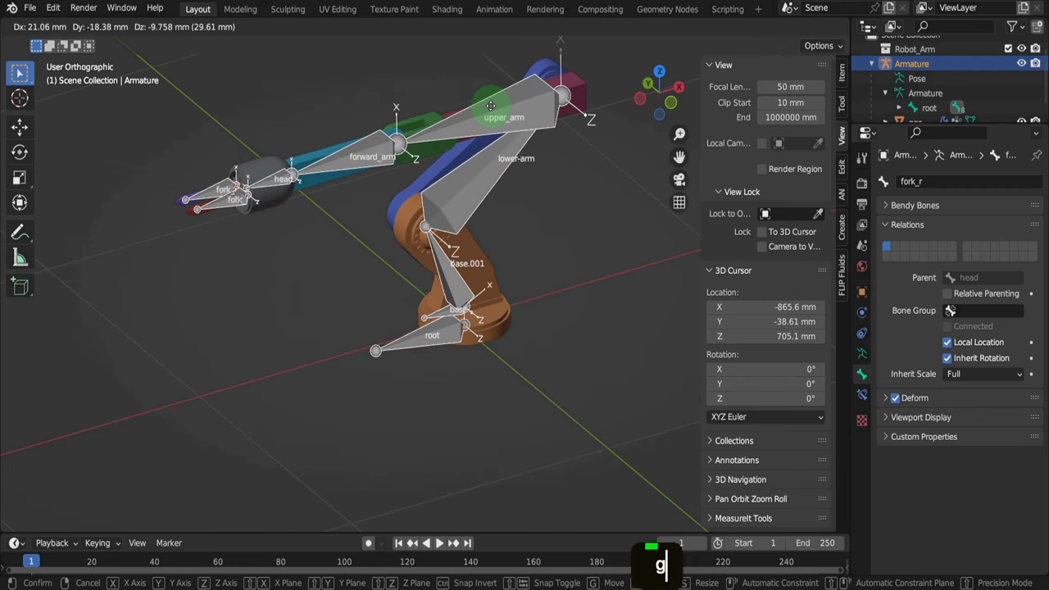
right_click(489, 106)
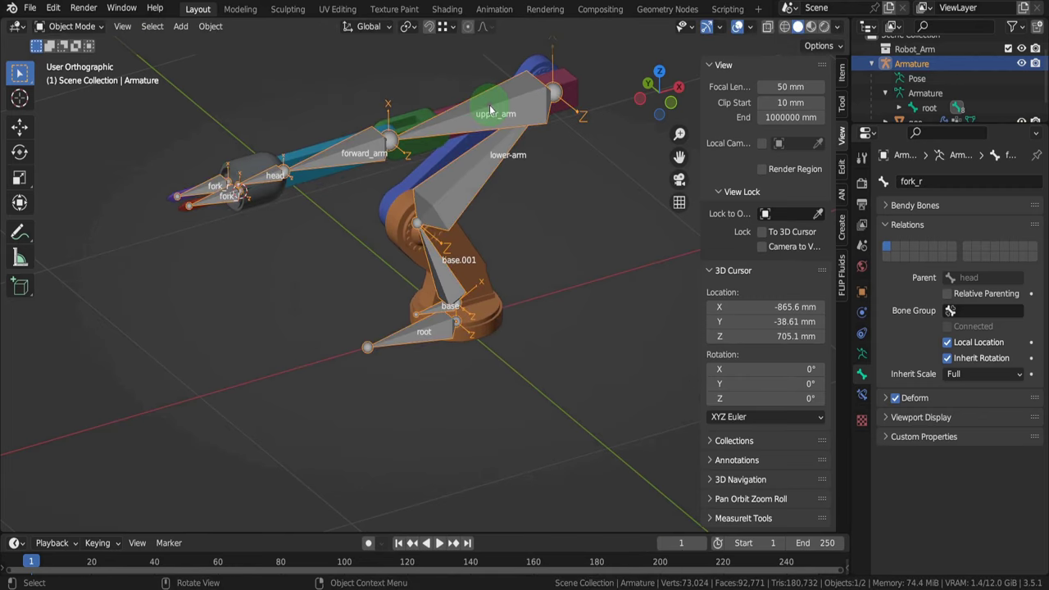
Select the robot arm mesh and enlarge its vertex group list so all the bone groups fit
click(463, 146)
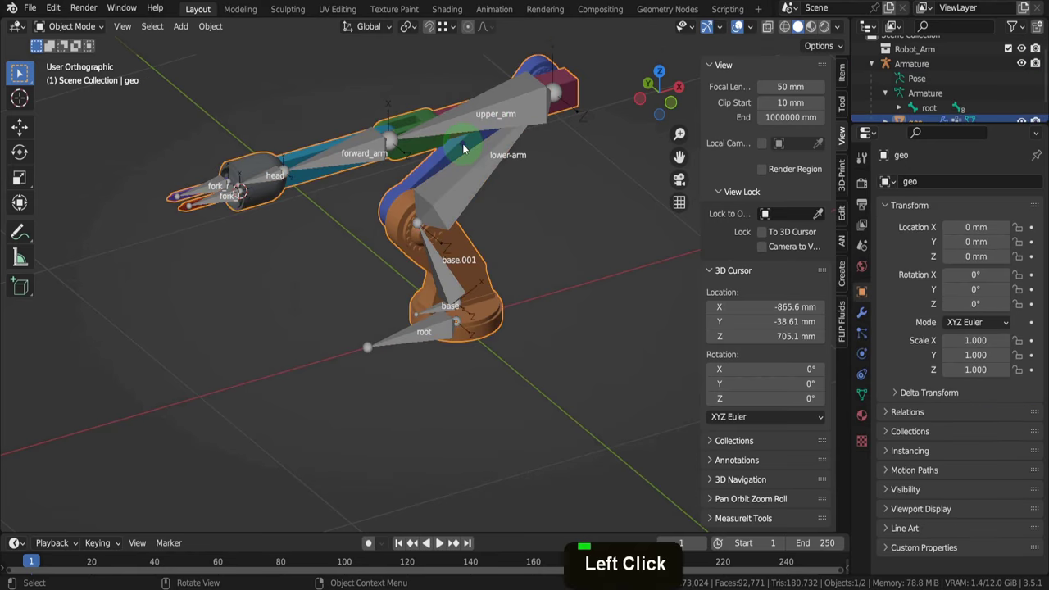
click(862, 395)
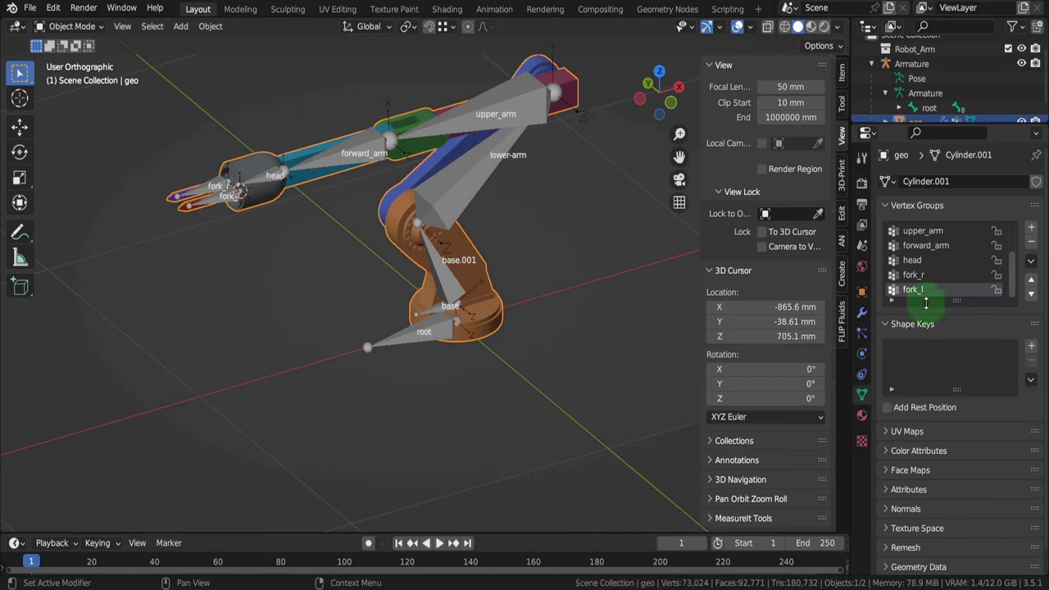
drag(926, 302, 931, 363)
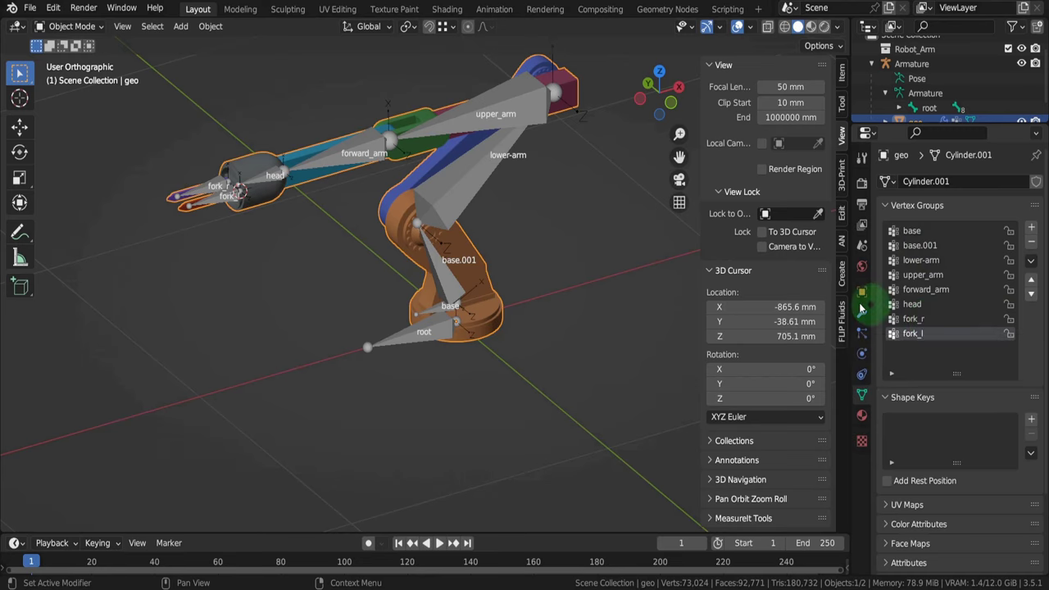
In Edit Mode, make the base vertex group active and select all linked geometry of the orange base, including its pedestal, joint and bolts
key(Tab)
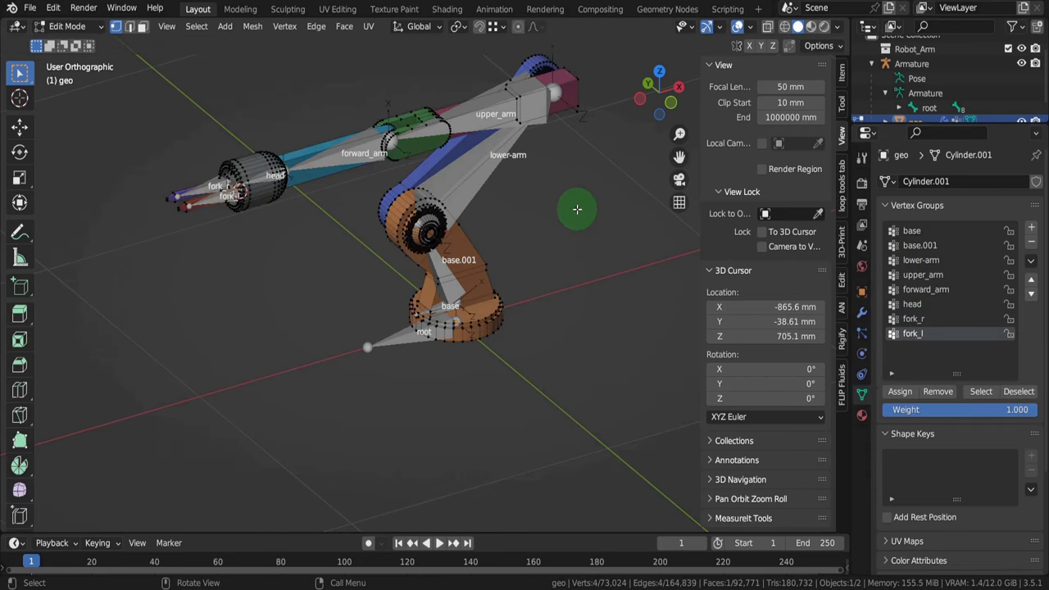
key(alt+a)
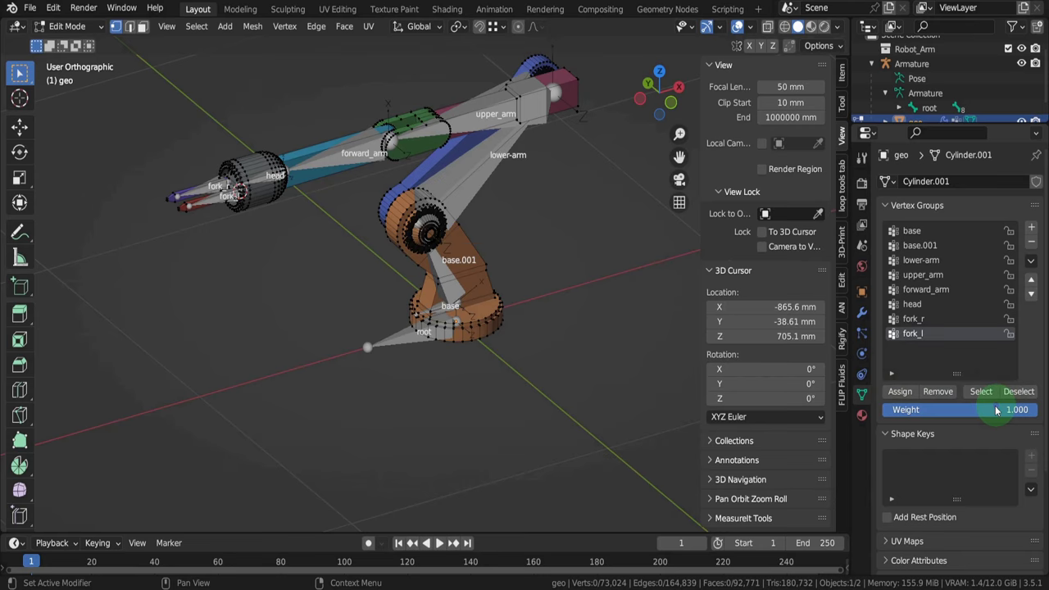
click(913, 232)
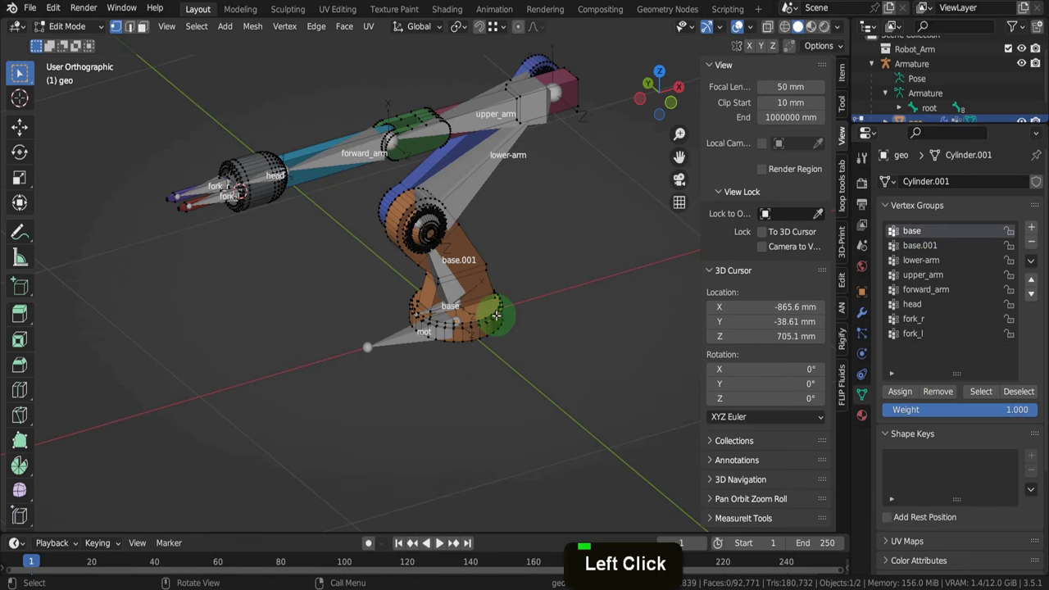
key(l)
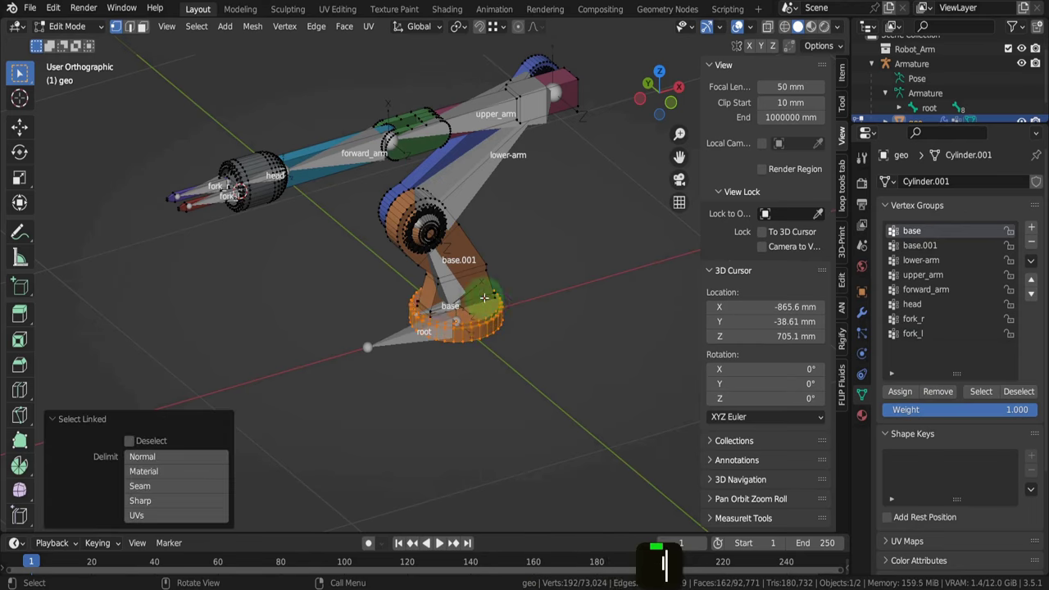
middle_drag(485, 297, 570, 298)
scroll(445, 239, up, 3)
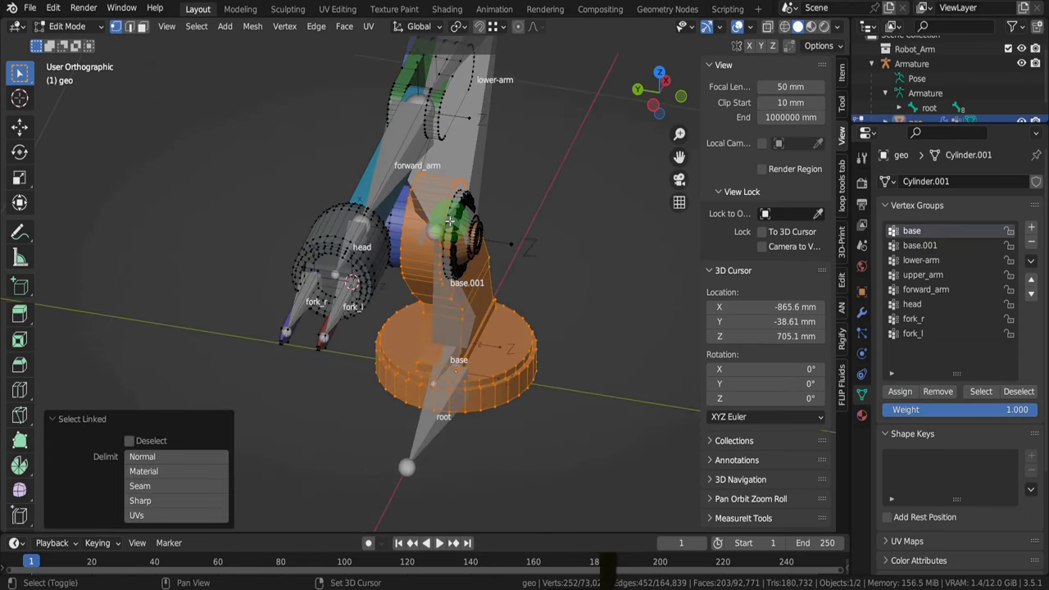
shift+click(446, 185)
middle_drag(447, 184, 458, 198)
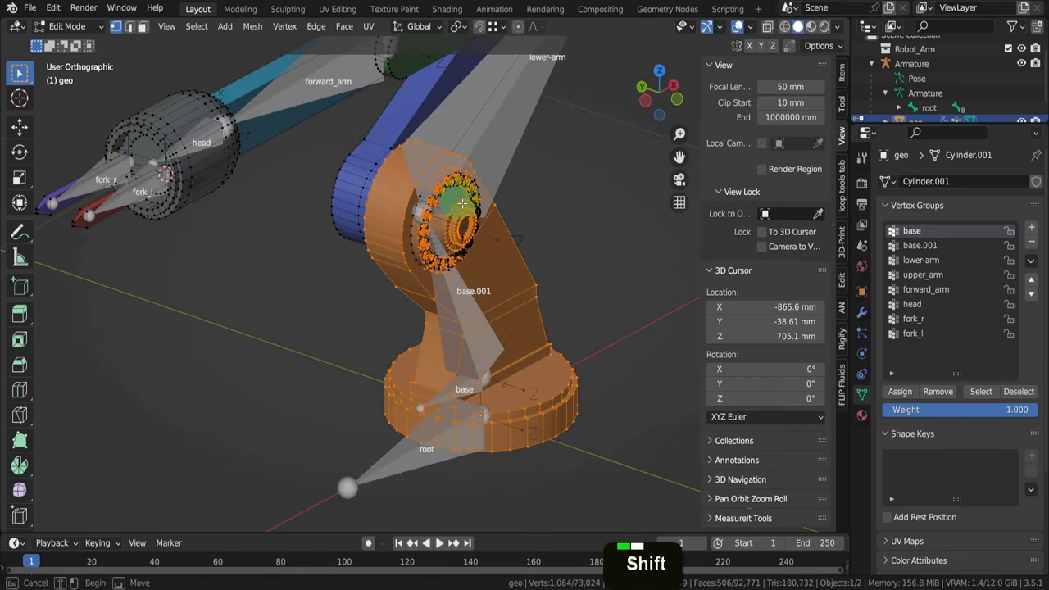
shift+click(463, 262)
middle_drag(463, 262, 463, 264)
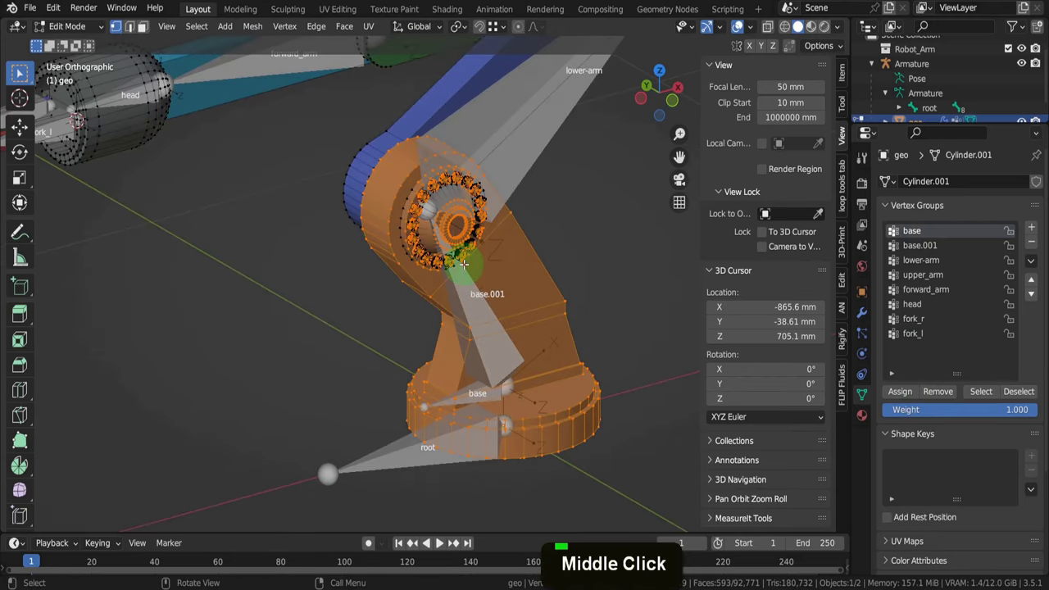
key(ctrl+l)
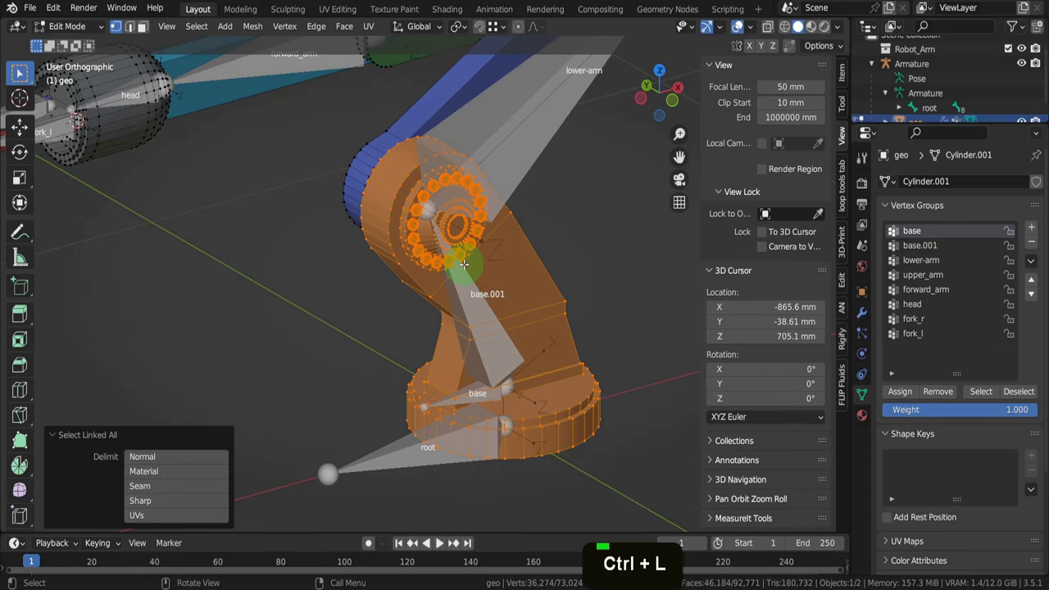
Test-move the selected base geometry, cancel the move, and assign the selection to the base vertex group with weight 1.000
scroll(463, 264, down, 4)
middle_drag(463, 264, 547, 278)
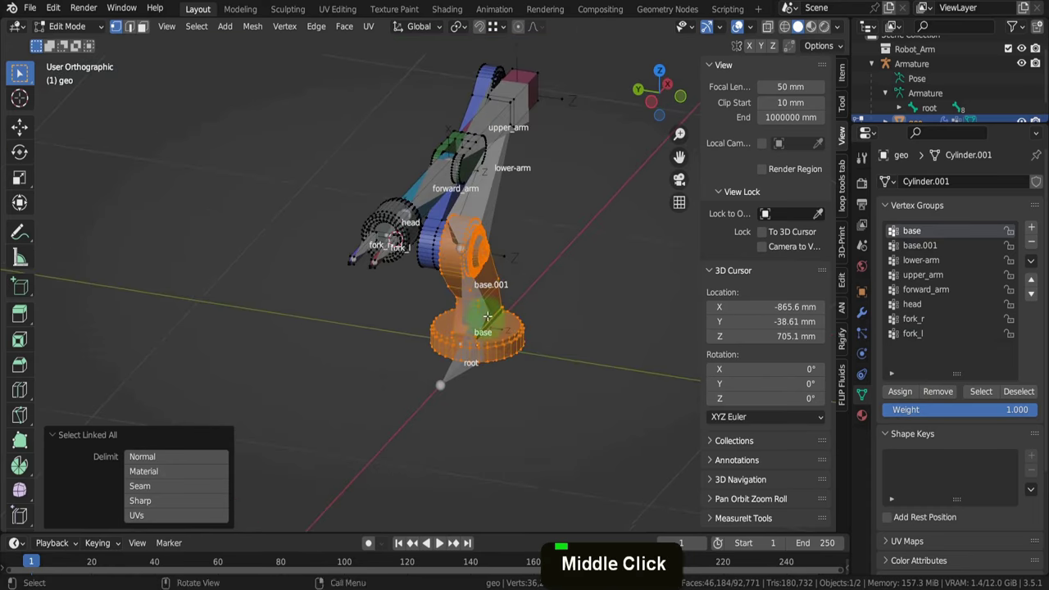
key(g)
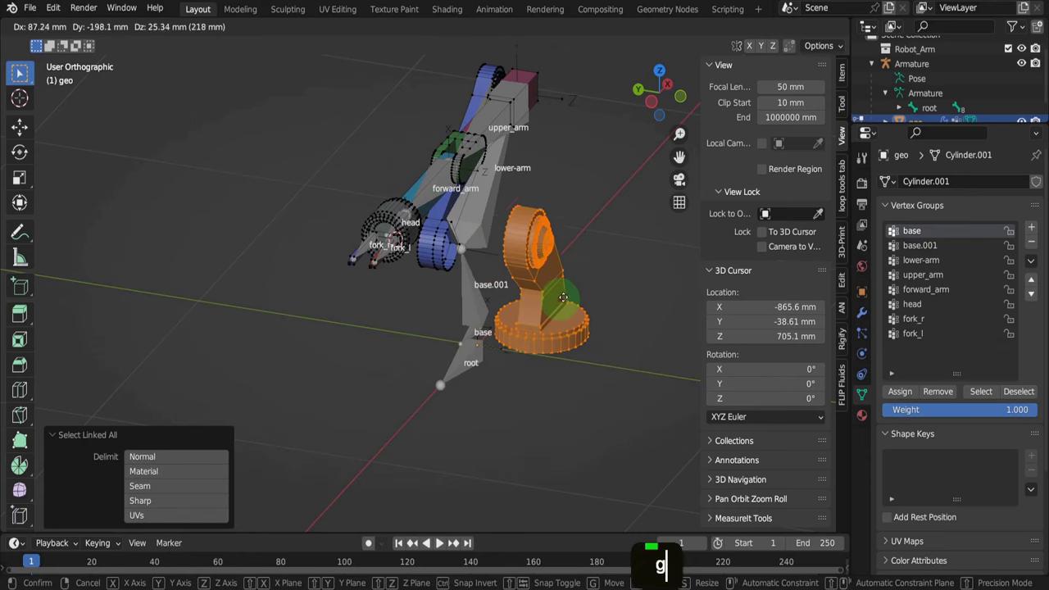
right_click(589, 291)
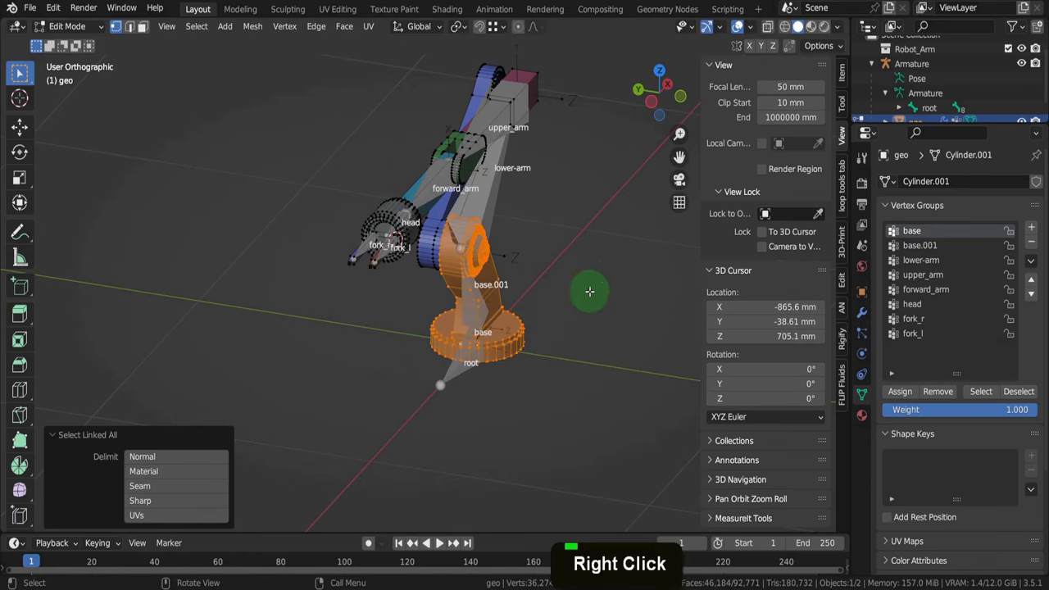
click(899, 392)
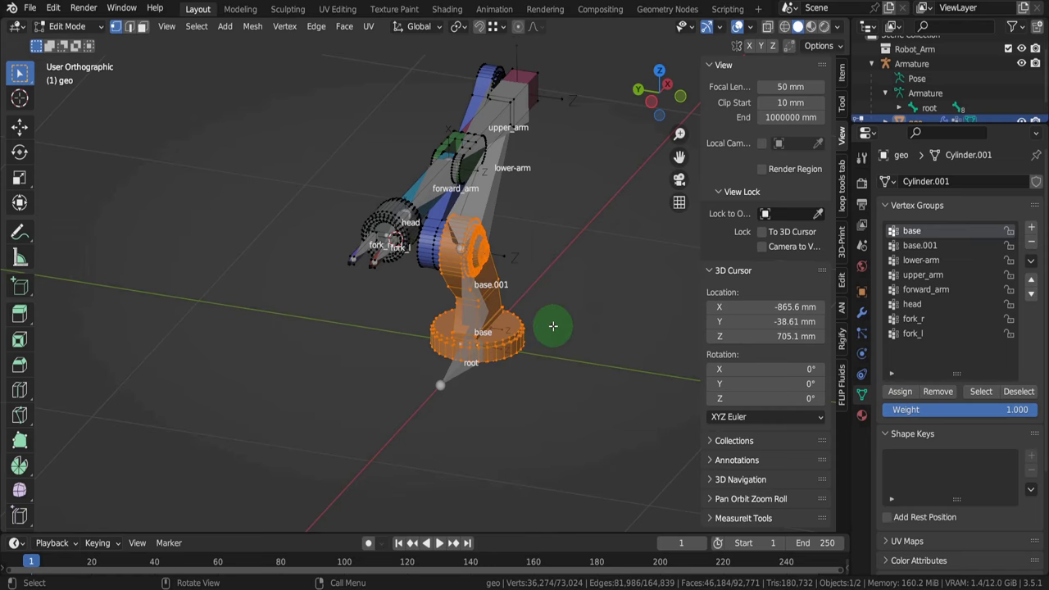
Leave mesh editing, select the robot's armature and put it in Pose Mode
key(Tab)
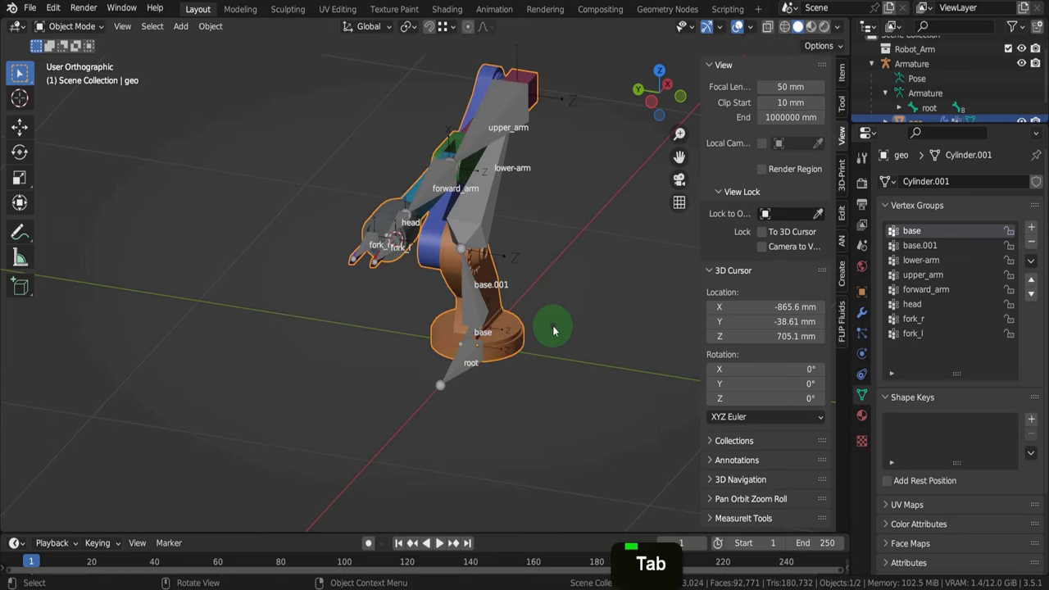
click(477, 224)
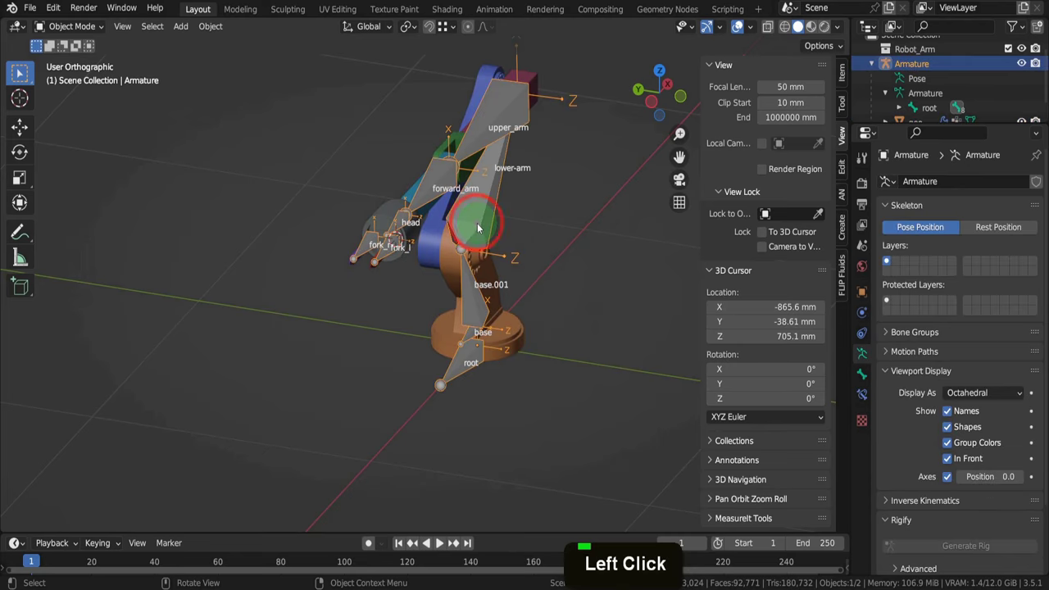
click(86, 26)
click(92, 75)
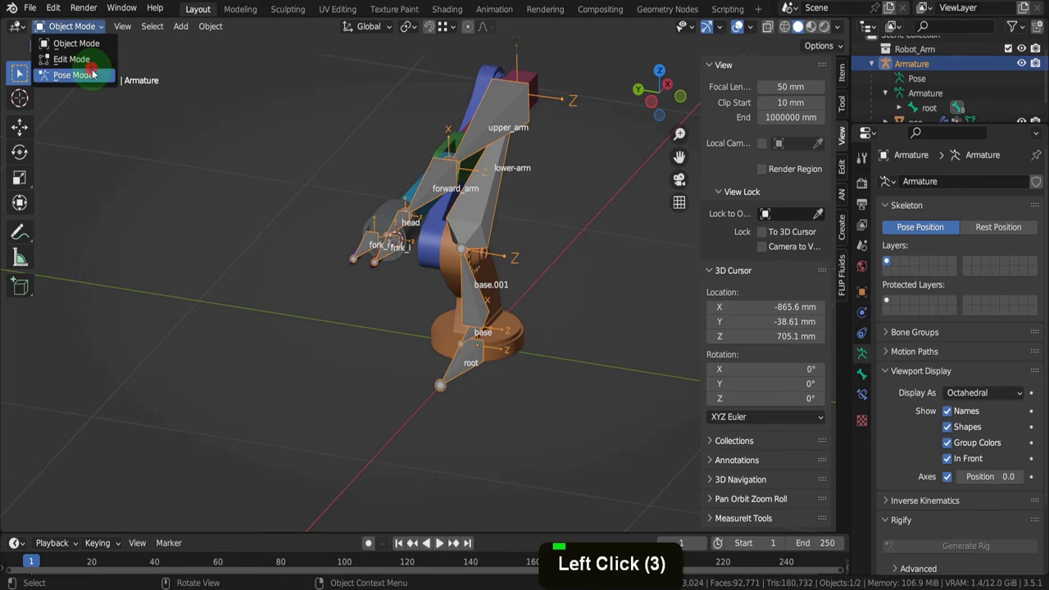
Try rotating the base bone about the global Z axis to test the base geometry's binding, then cancel the rotation
click(470, 289)
middle_drag(471, 291, 468, 346)
scroll(456, 327, up, 4)
click(456, 326)
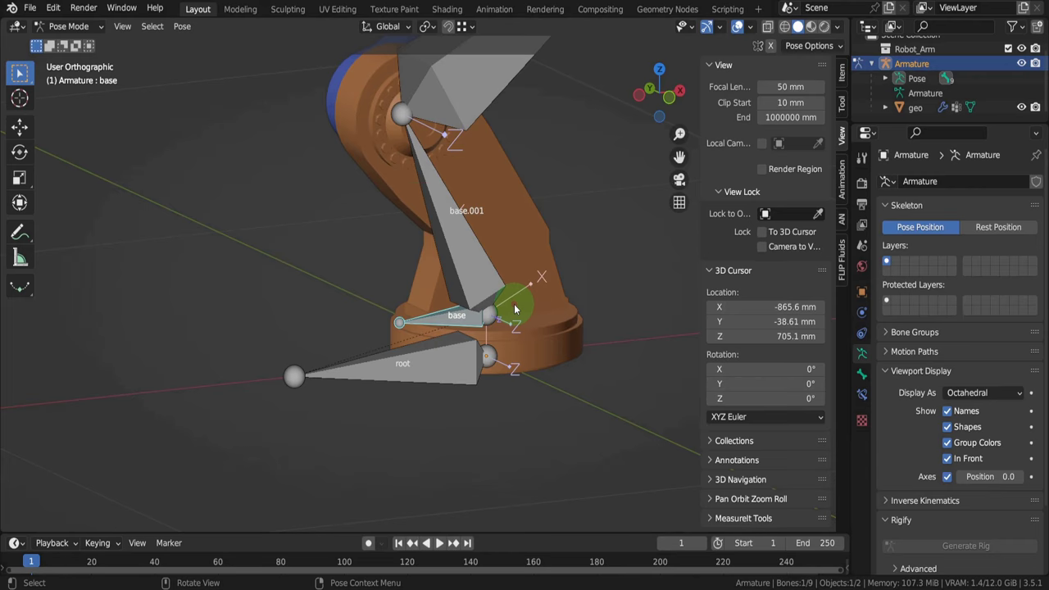
scroll(515, 309, down, 3)
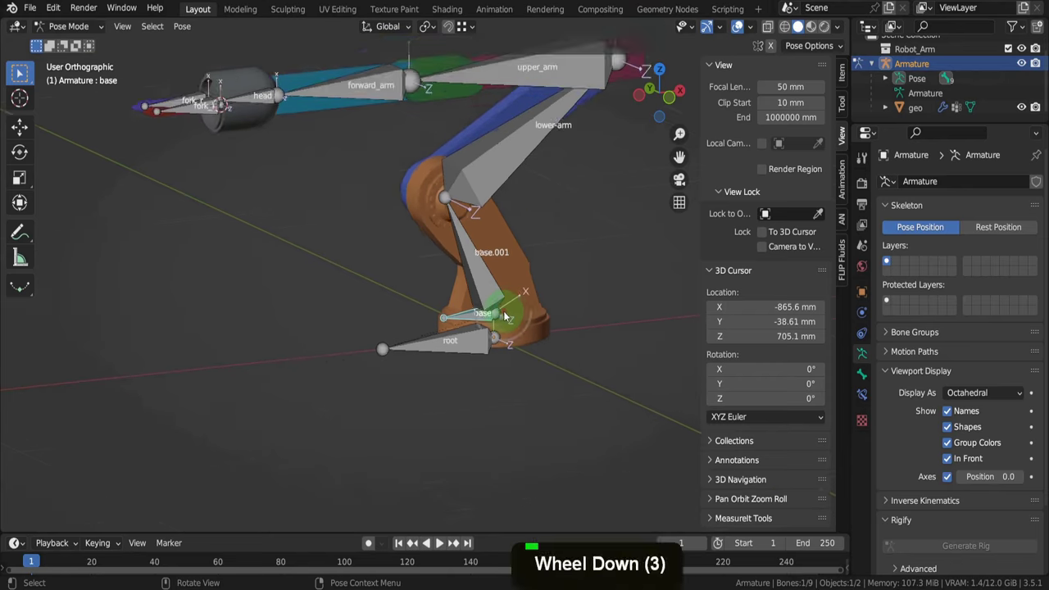
key(r)
key(z)
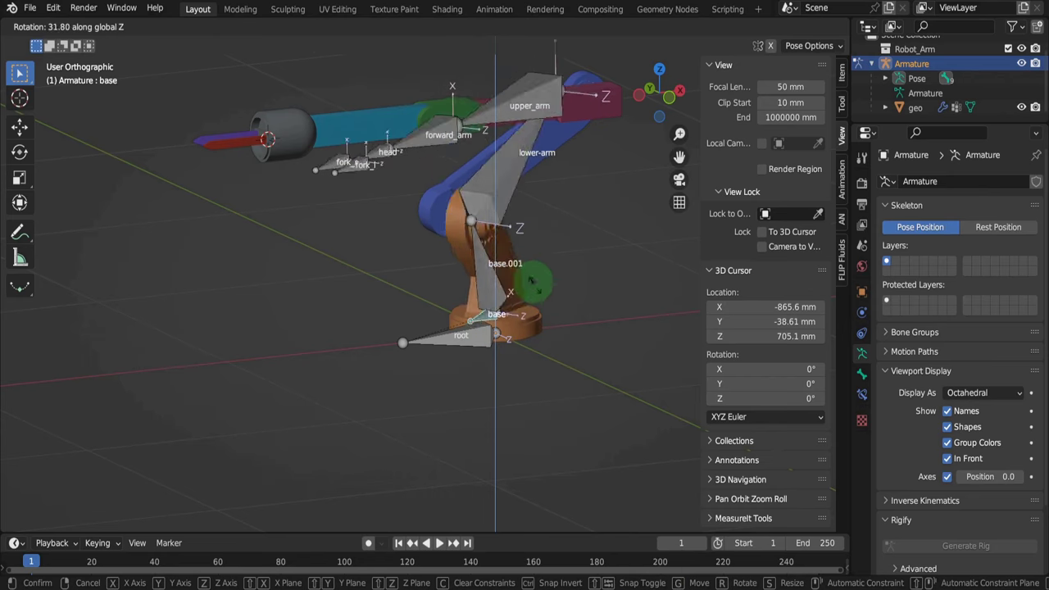
right_click(517, 326)
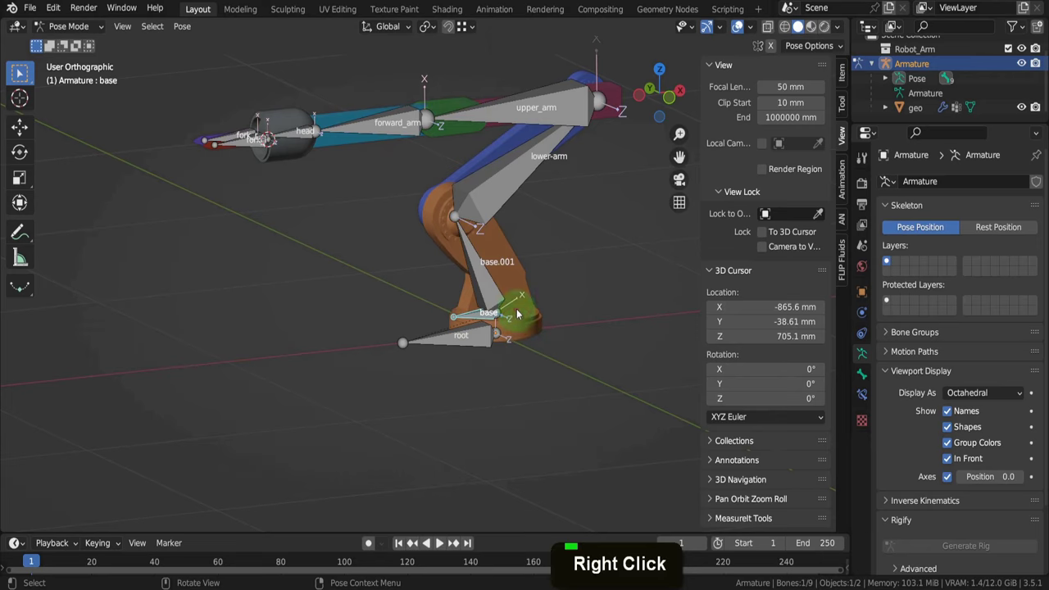
Return to editing the geo mesh and hide the selected orange base geometry
key(ctrl+Tab)
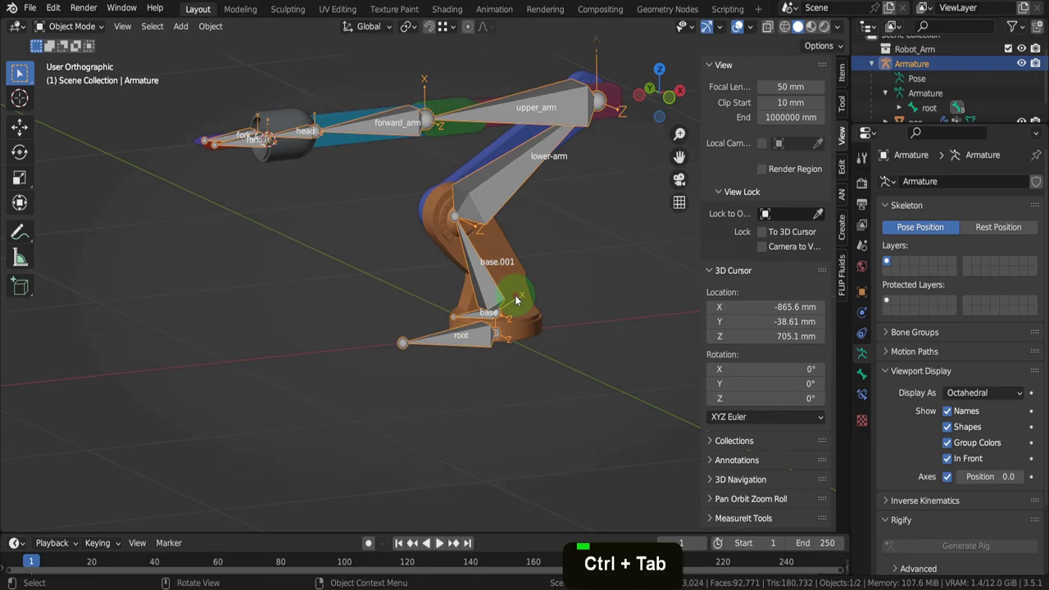
click(507, 263)
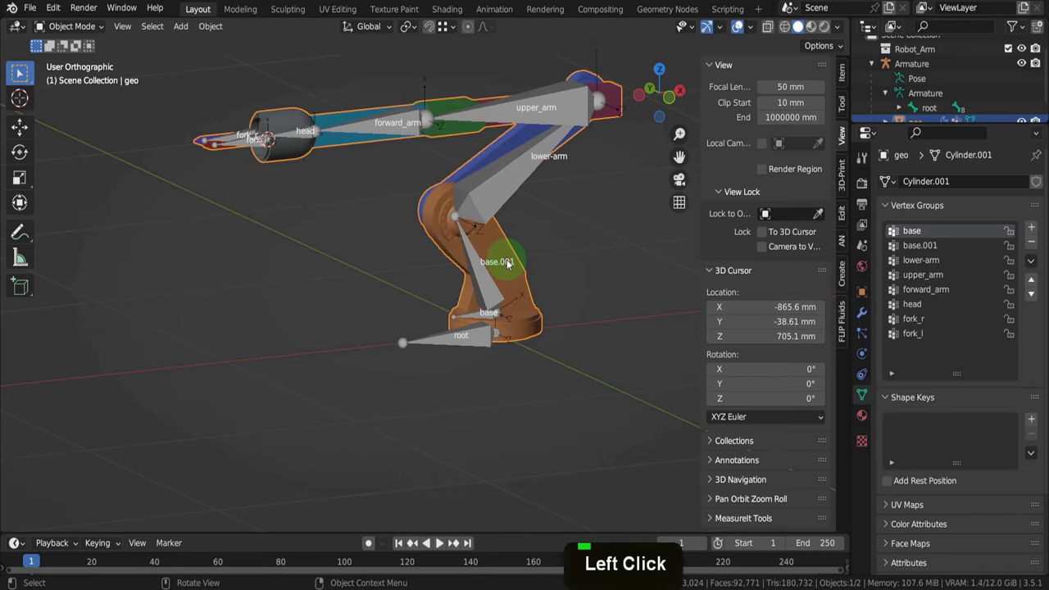
key(Tab)
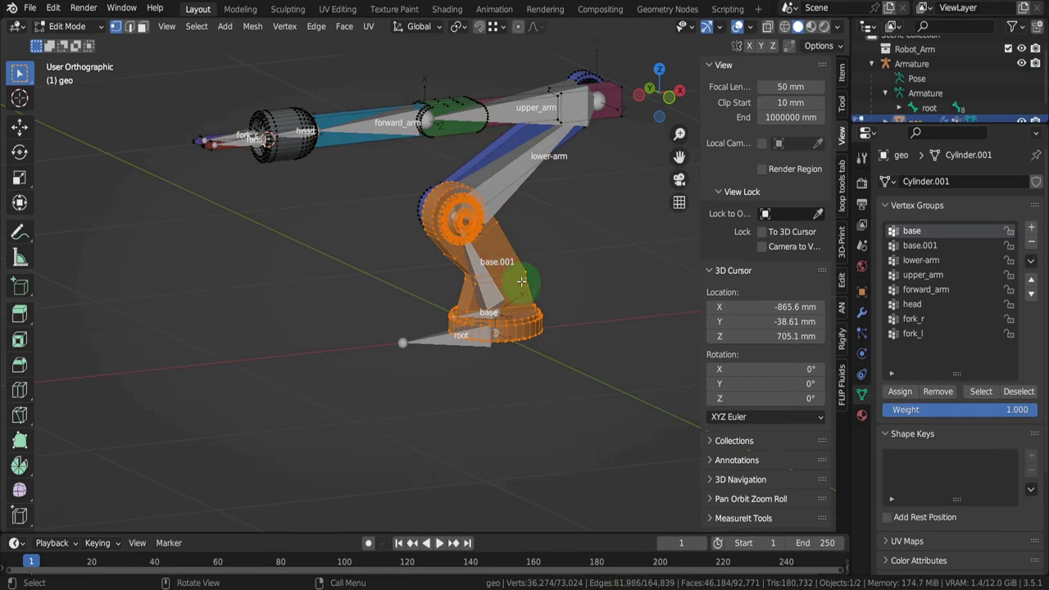
key(h)
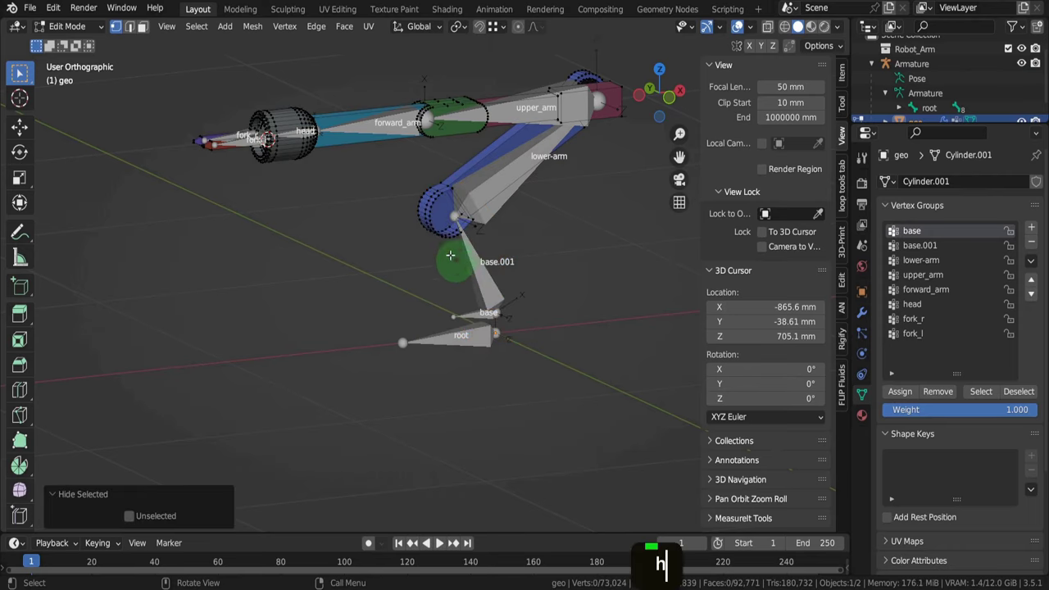
In a top wireframe view, select all connected geometry of the blue lower arm and its joint discs
middle_drag(524, 283, 580, 232)
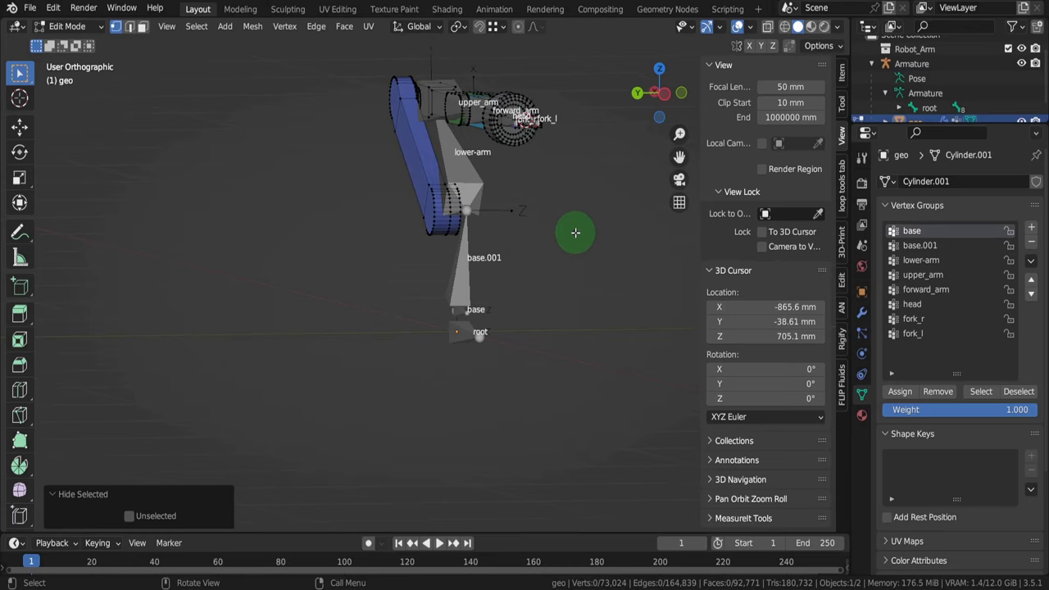
key(7)
scroll(581, 331, up, 4)
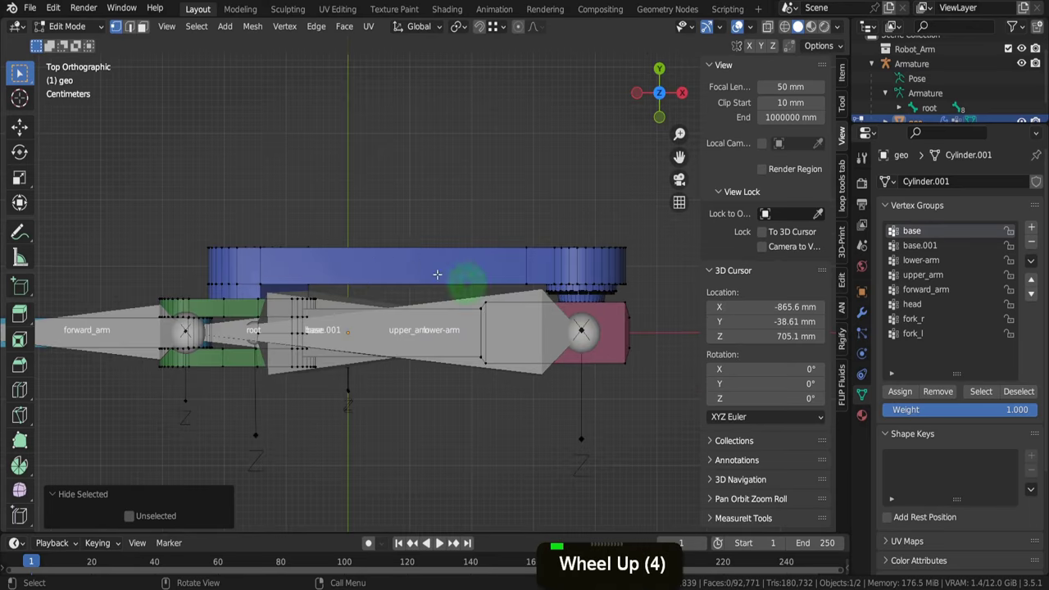
key(z)
click(182, 224)
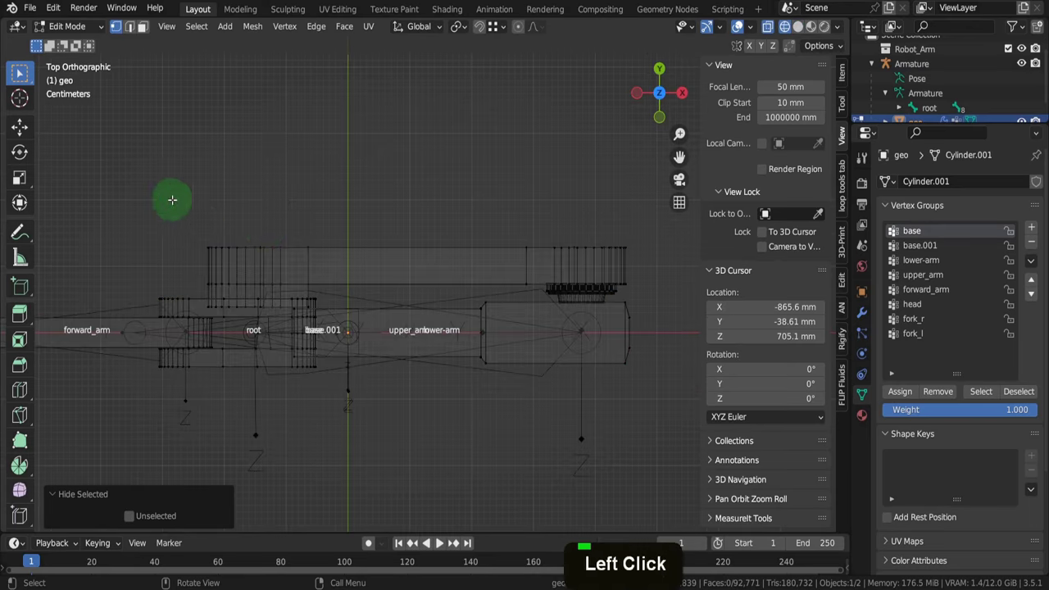
mouse_move(172, 199)
mouse_down()
mouse_move(526, 251)
mouse_move(645, 295)
mouse_up()
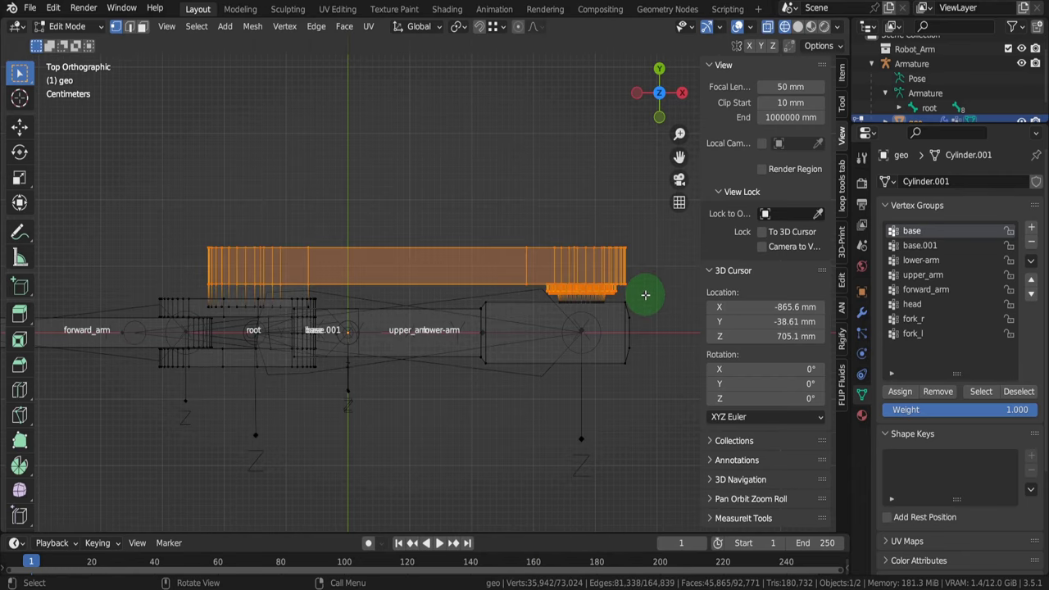
key(ctrl+KP_Add)
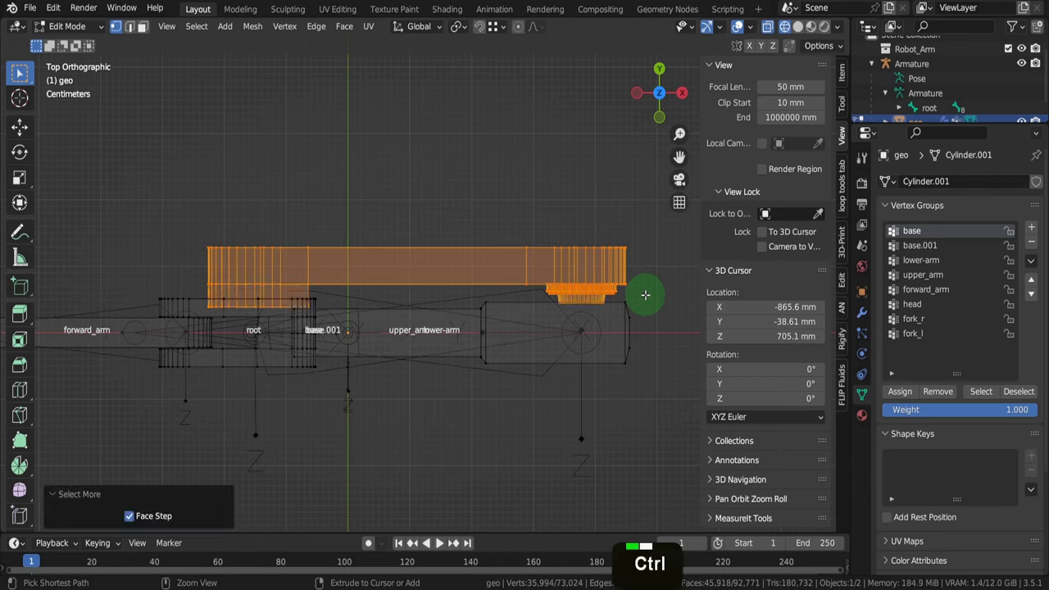
key(ctrl+l)
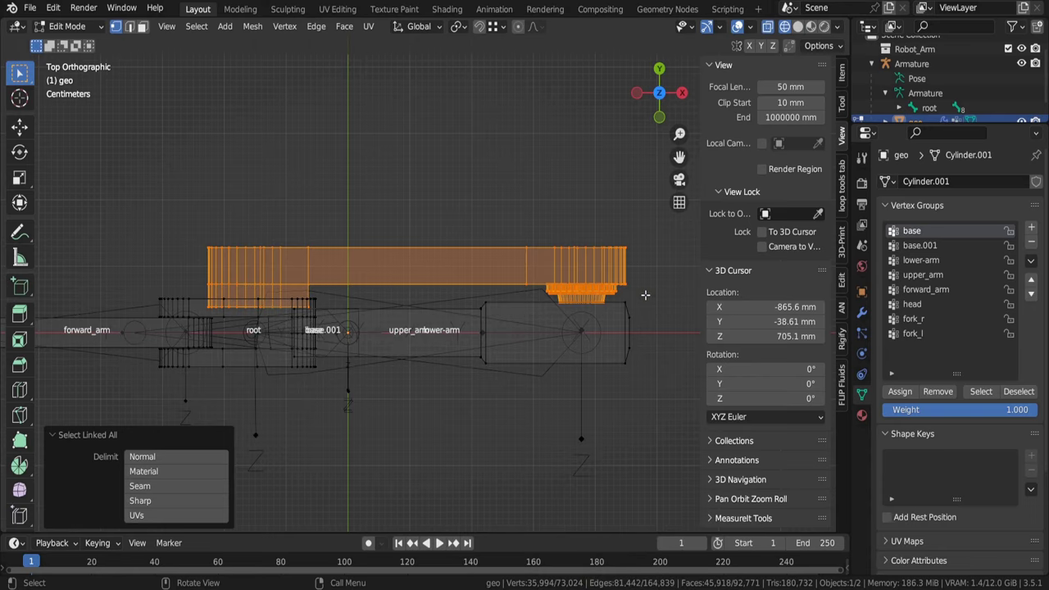
Check the lower-arm selection from several angles and return the viewport to solid shading
scroll(511, 374, down, 2)
middle_drag(510, 374, 510, 313)
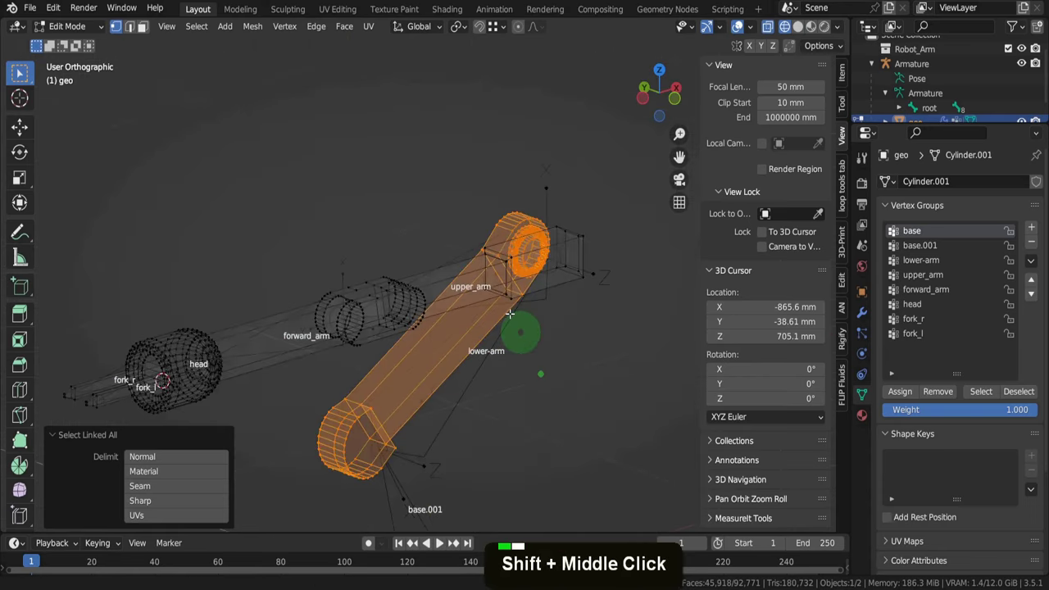
scroll(429, 168, down, 2)
mouse_move(428, 168)
middle_down()
mouse_move(499, 206)
mouse_move(544, 206)
middle_up()
key(z)
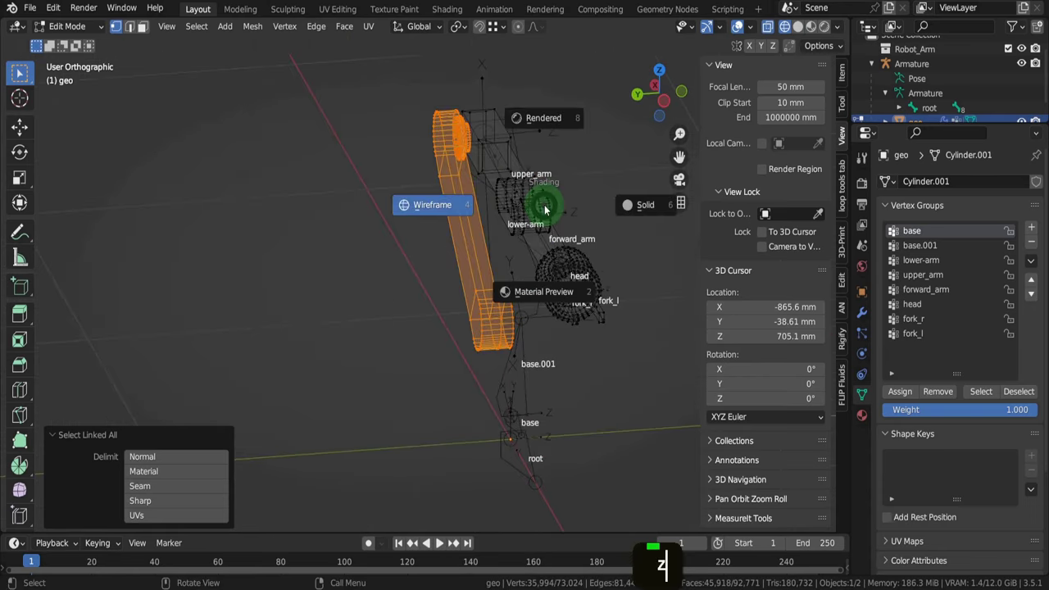
click(627, 209)
Try moving the selected lower arm away from the robot to verify the selection, and cancel the move
mouse_move(628, 210)
shift+middle_down()
mouse_move(581, 230)
mouse_move(530, 228)
shift+middle_up()
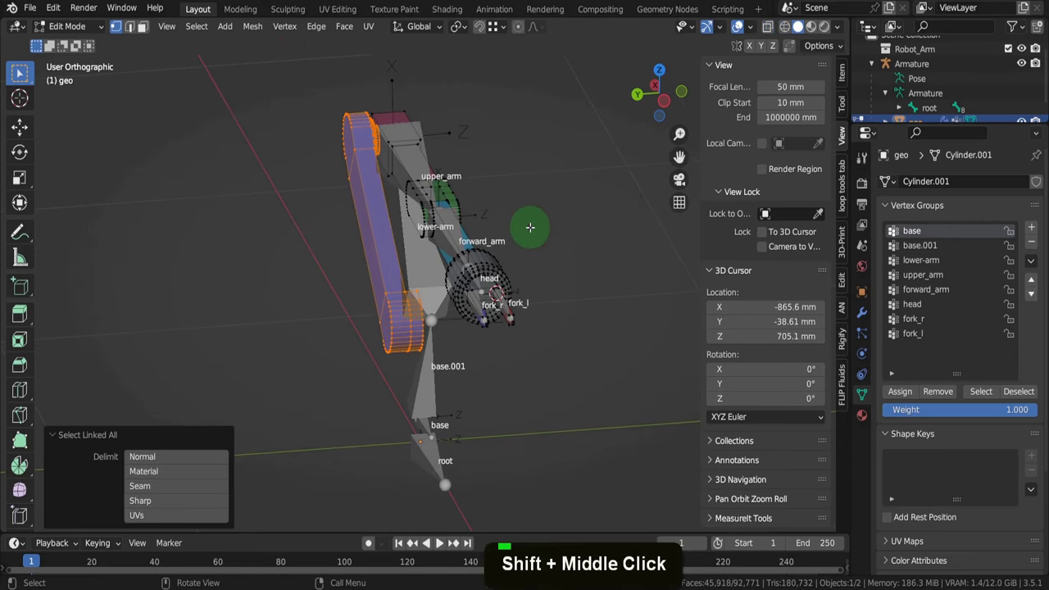
key(g)
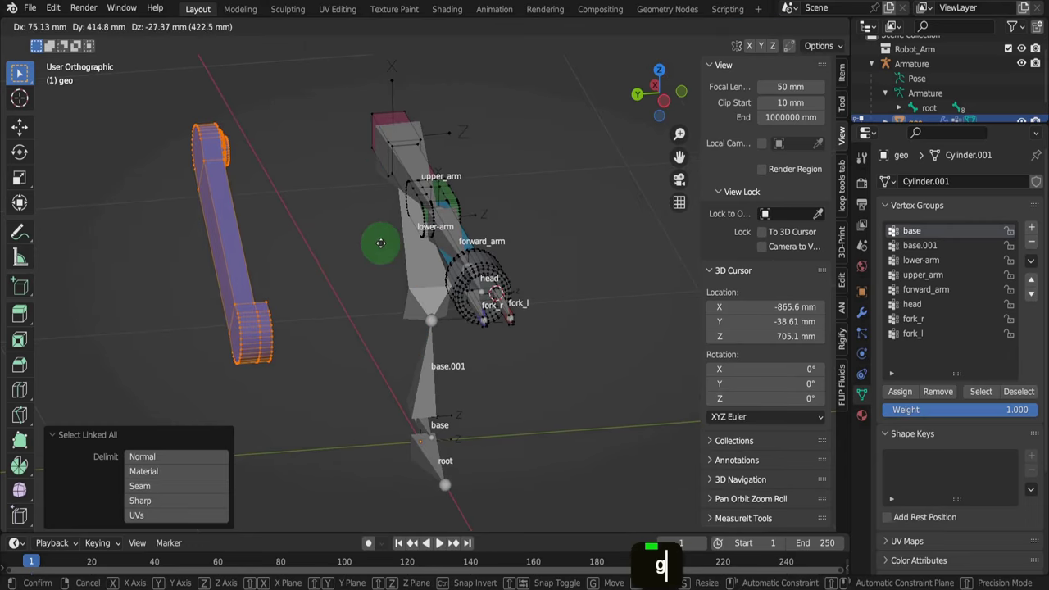
right_click(553, 277)
Assign the selected blue lower-arm geometry to the lower-arm vertex group and hide it
middle_drag(553, 277, 475, 291)
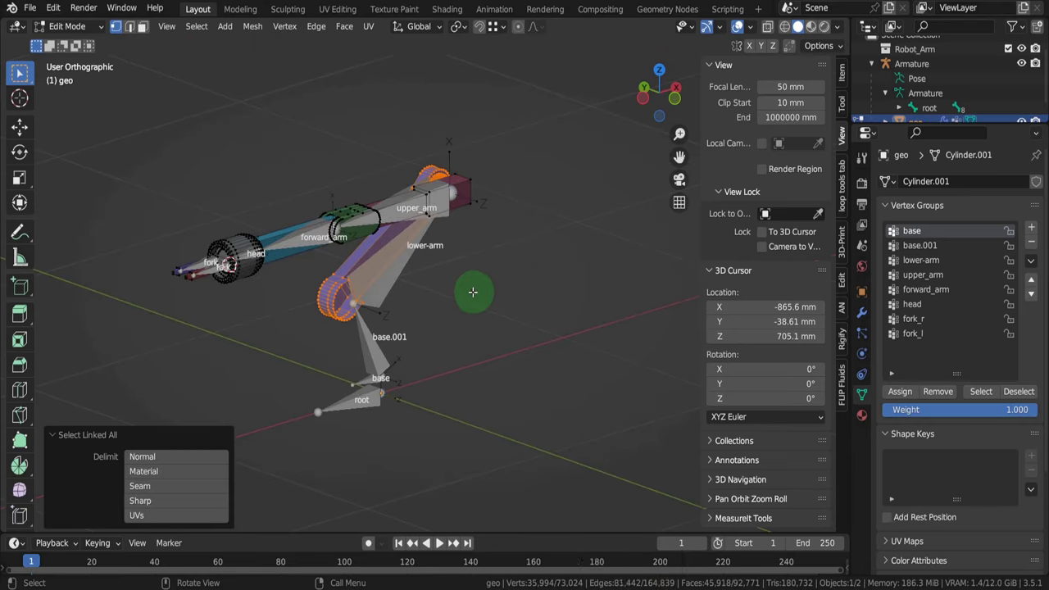
click(922, 260)
click(900, 392)
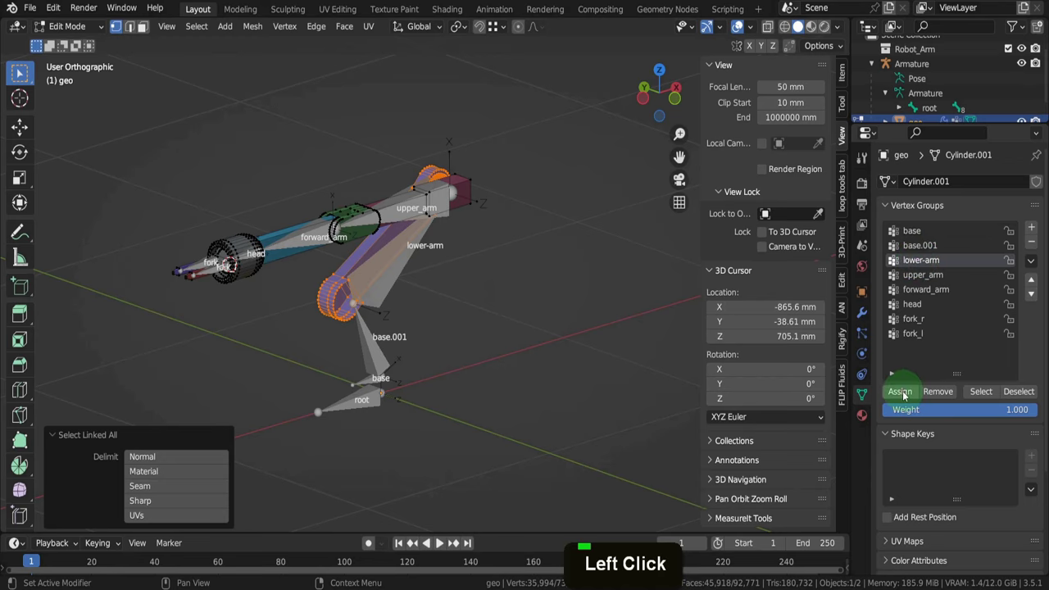
click(901, 391)
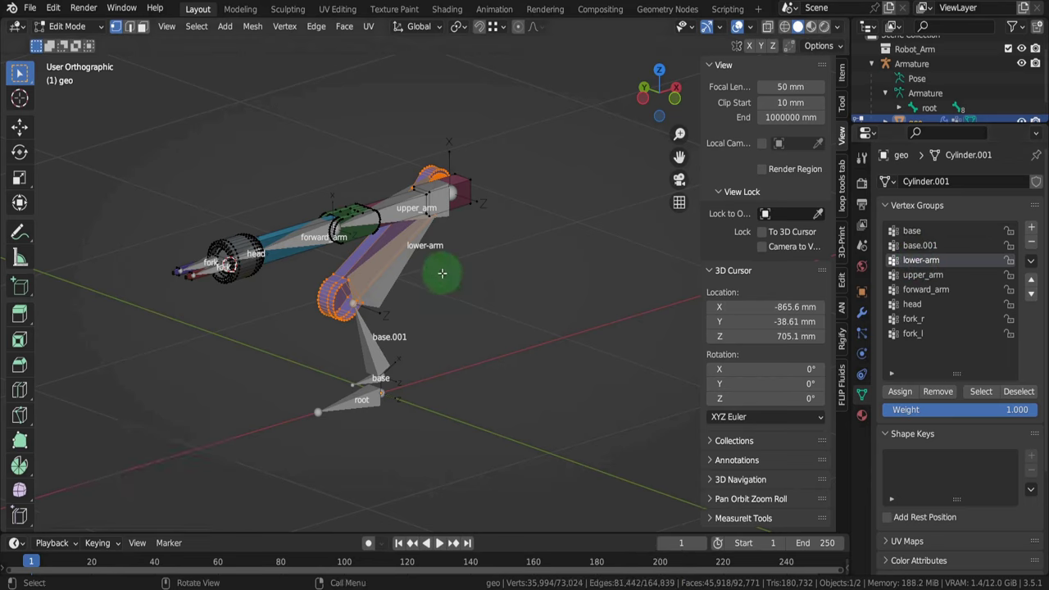
key(h)
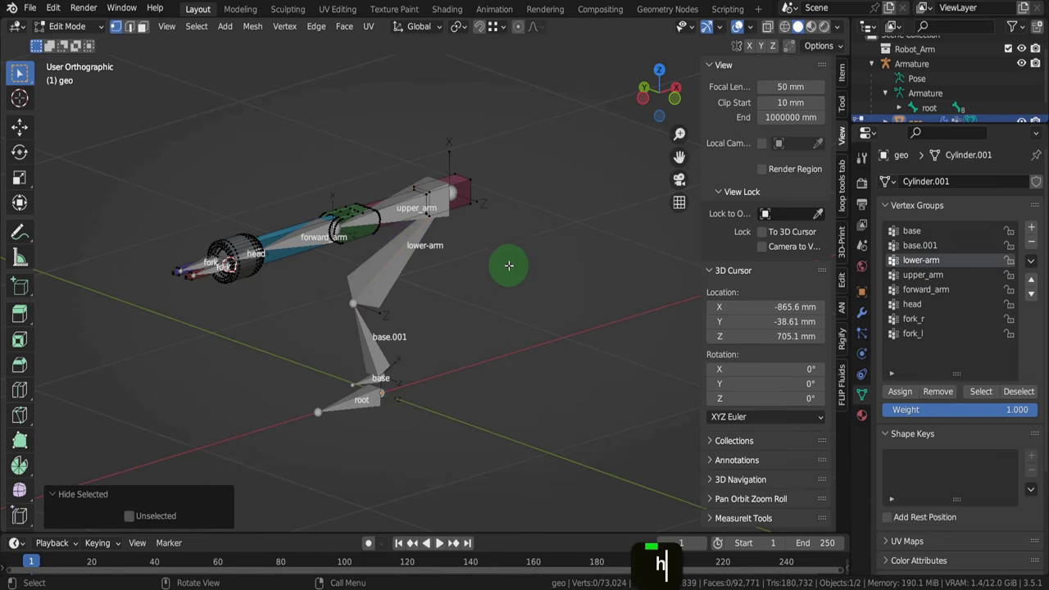
Assign the linked pink and green upper-arm parts to the upper_arm vertex group and hide them
middle_drag(503, 264, 492, 296)
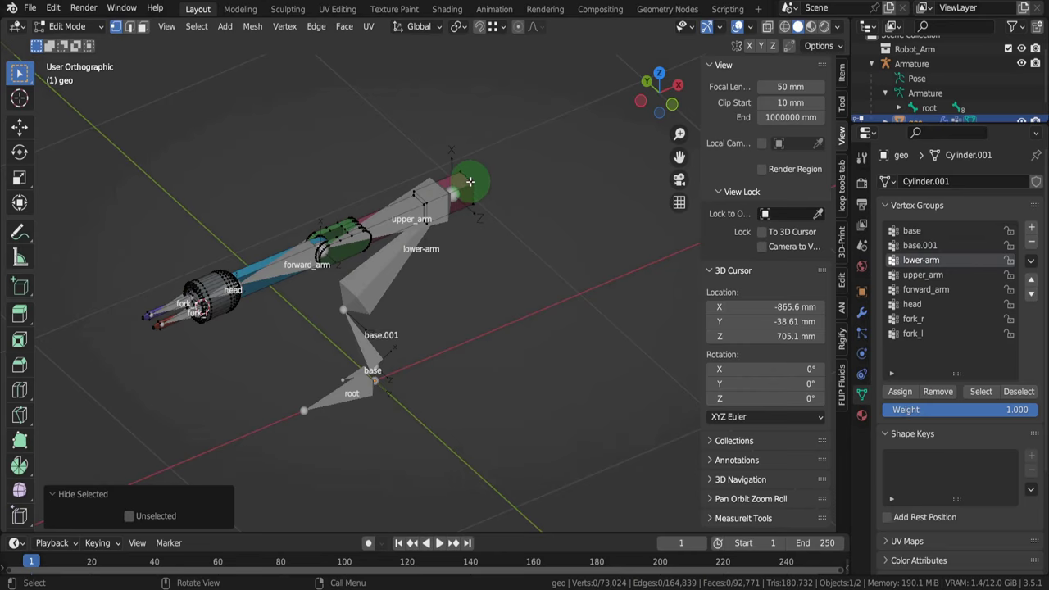
scroll(470, 181, up, 3)
key(ctrl+l)
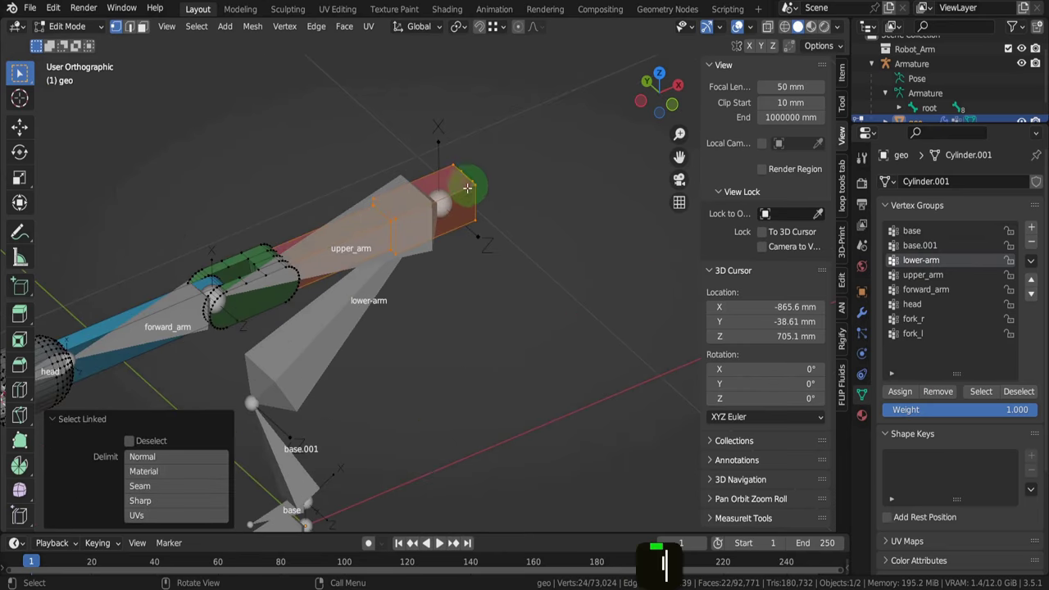
key(l)
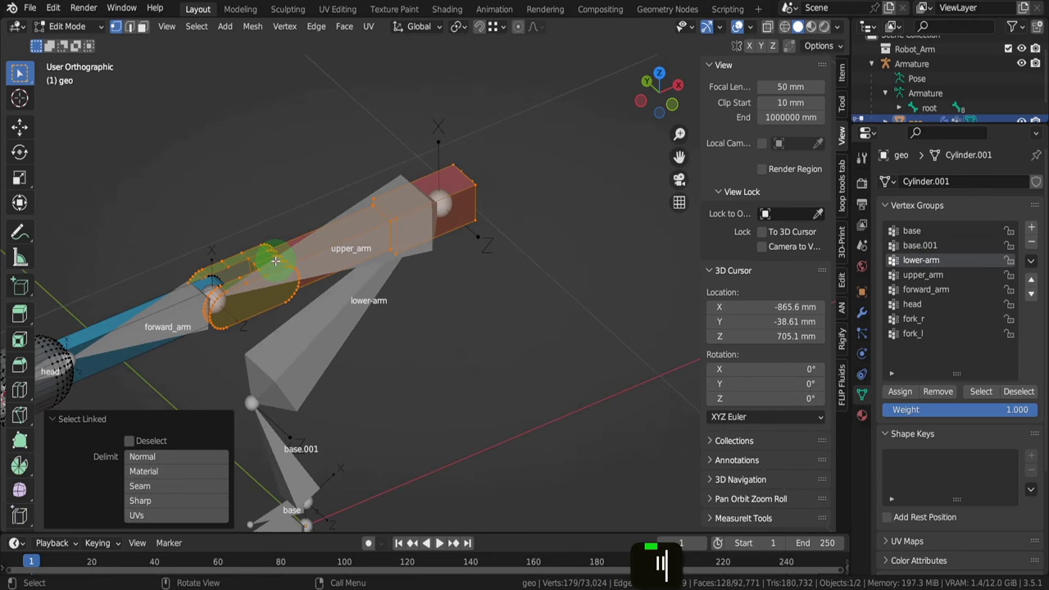
click(922, 274)
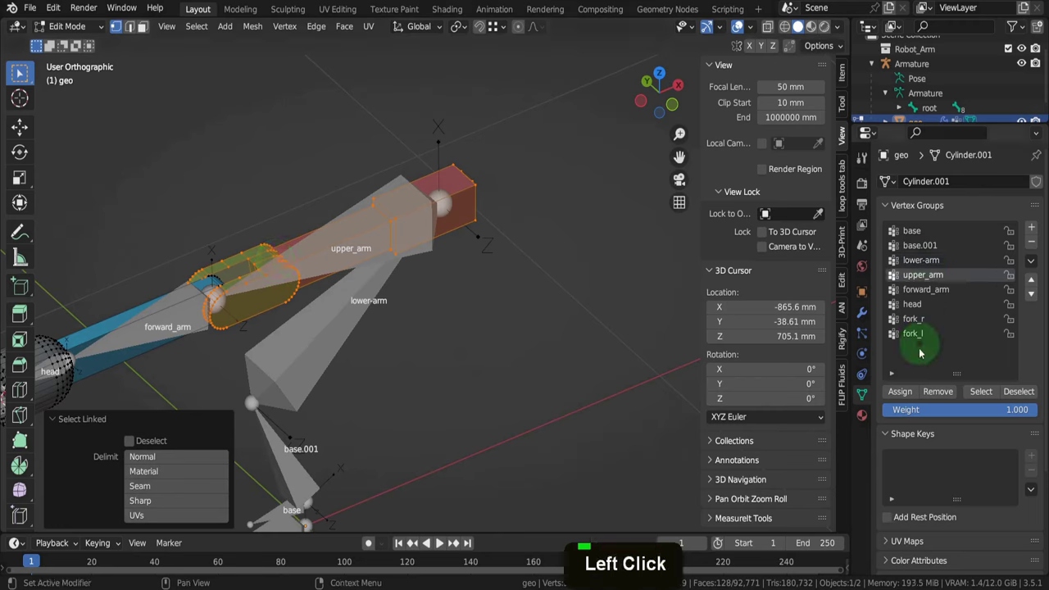
click(900, 390)
click(900, 391)
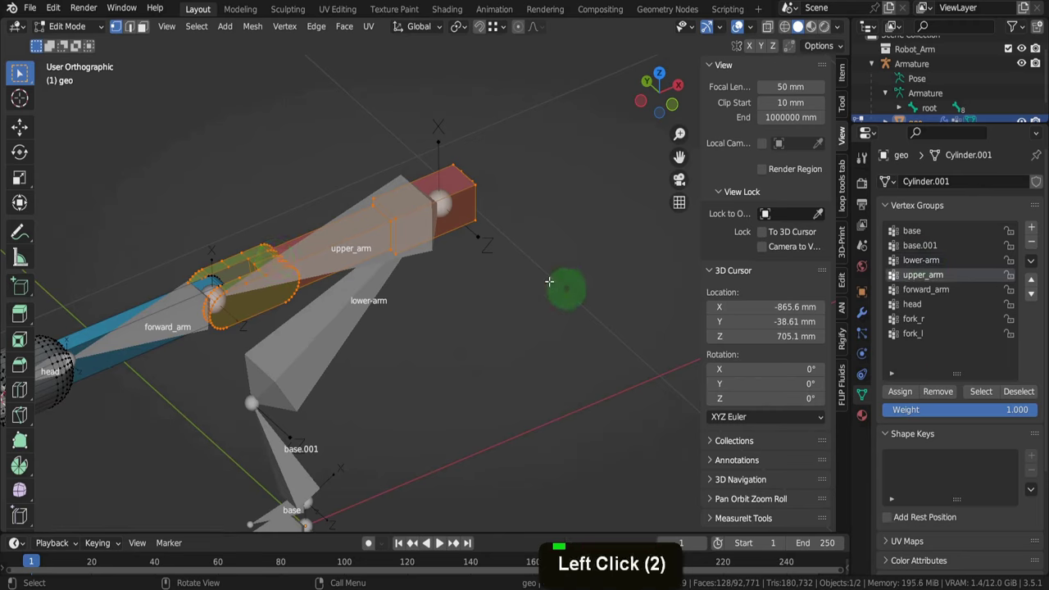
key(h)
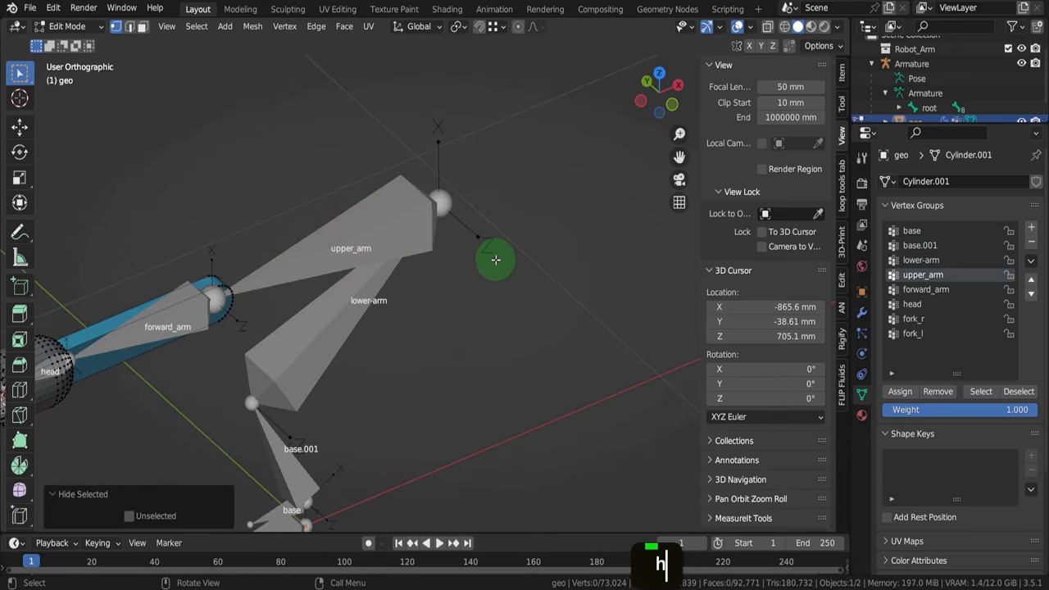
Assign the linked light-blue forearm part to the forward_arm vertex group and hide it
shift+middle_drag(428, 262, 487, 226)
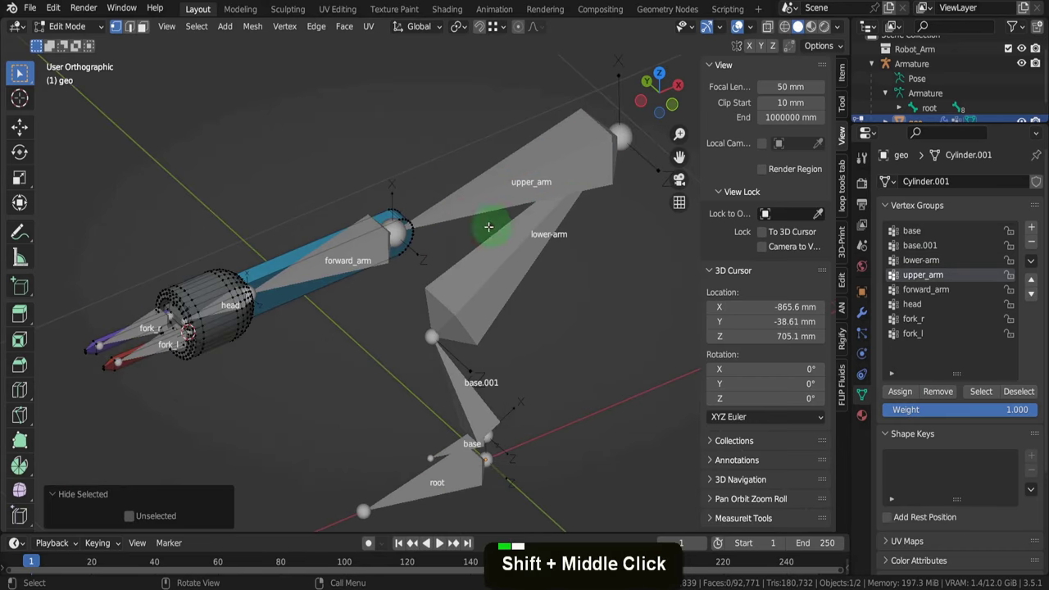
key(l)
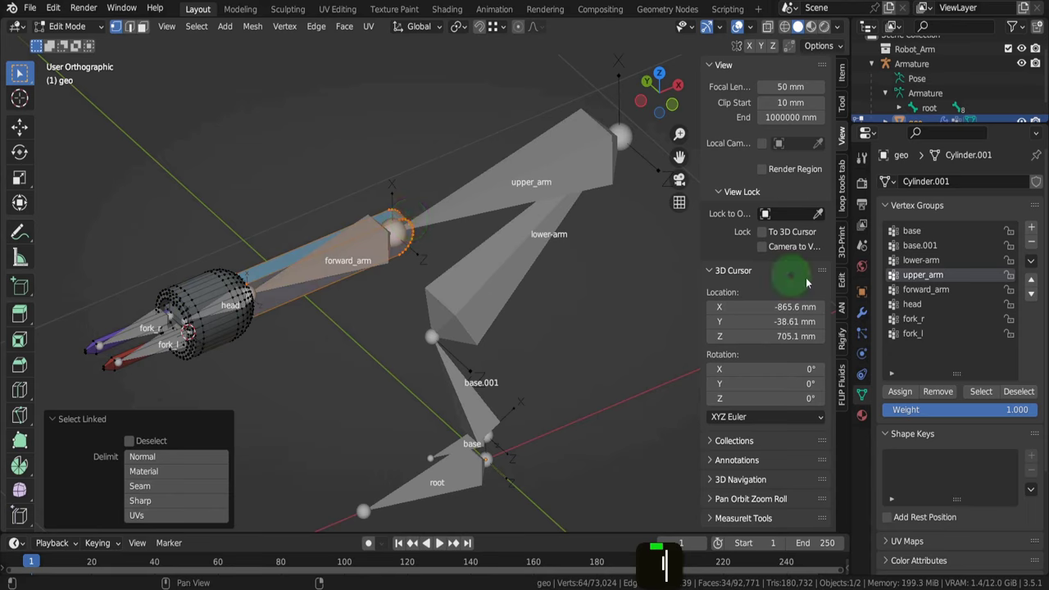
click(913, 289)
click(899, 391)
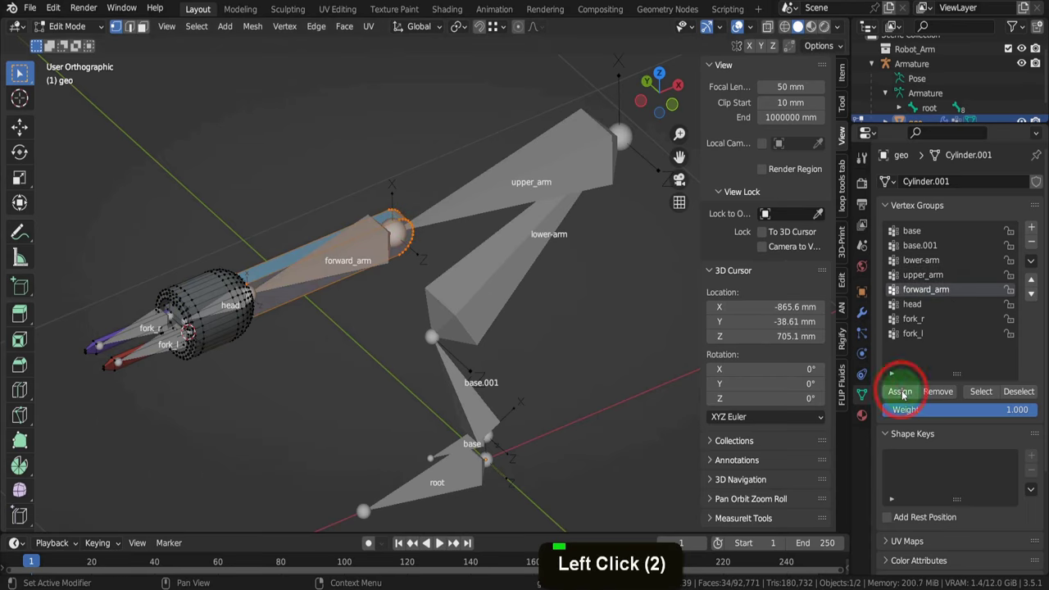
key(h)
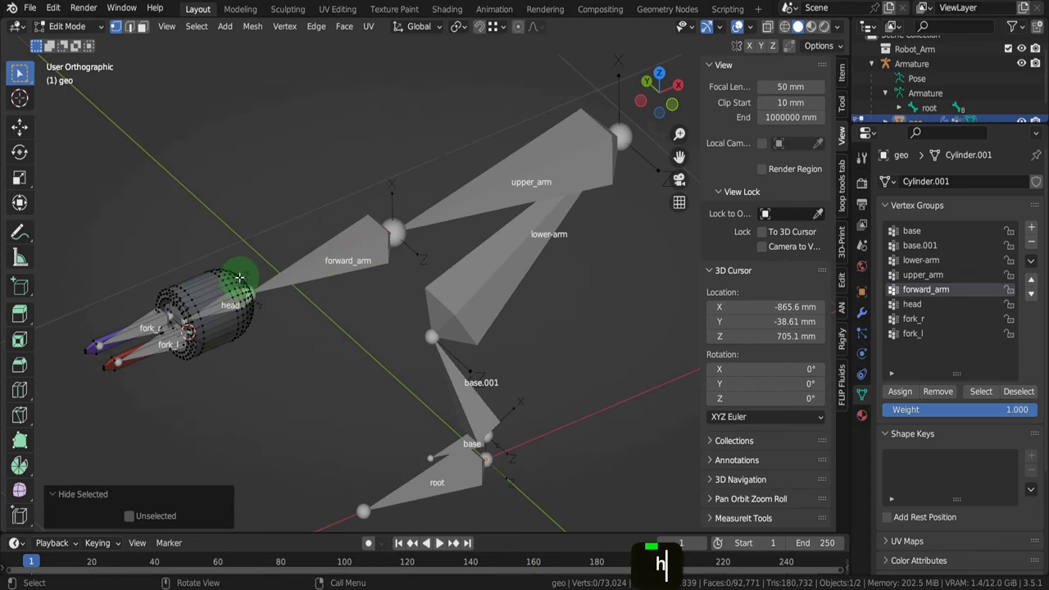
Assign the linked head cylinder and its inner part to the head vertex group and hide them
key(l)
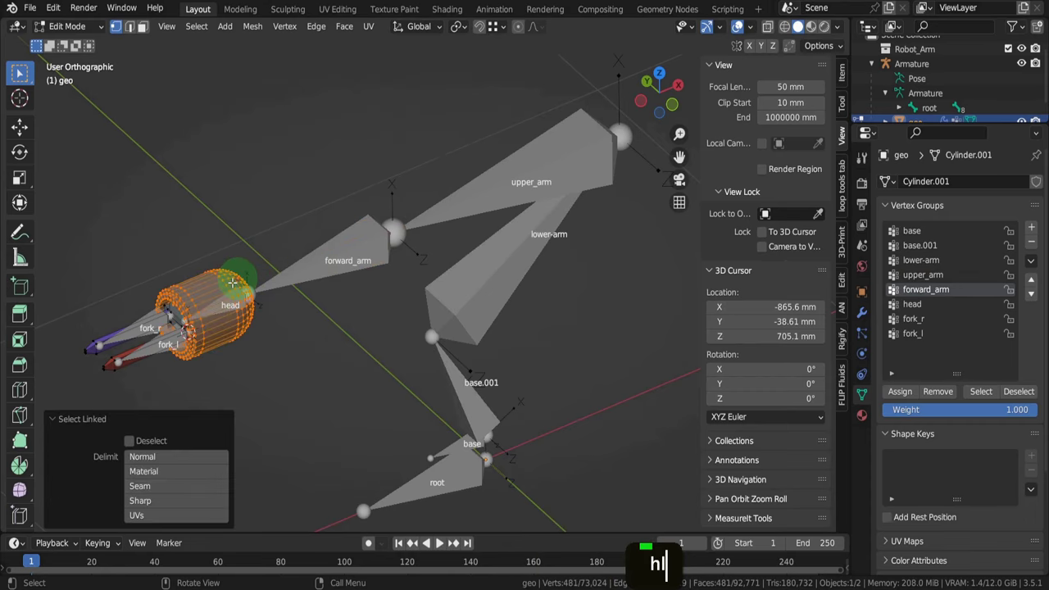
scroll(232, 282, up, 6)
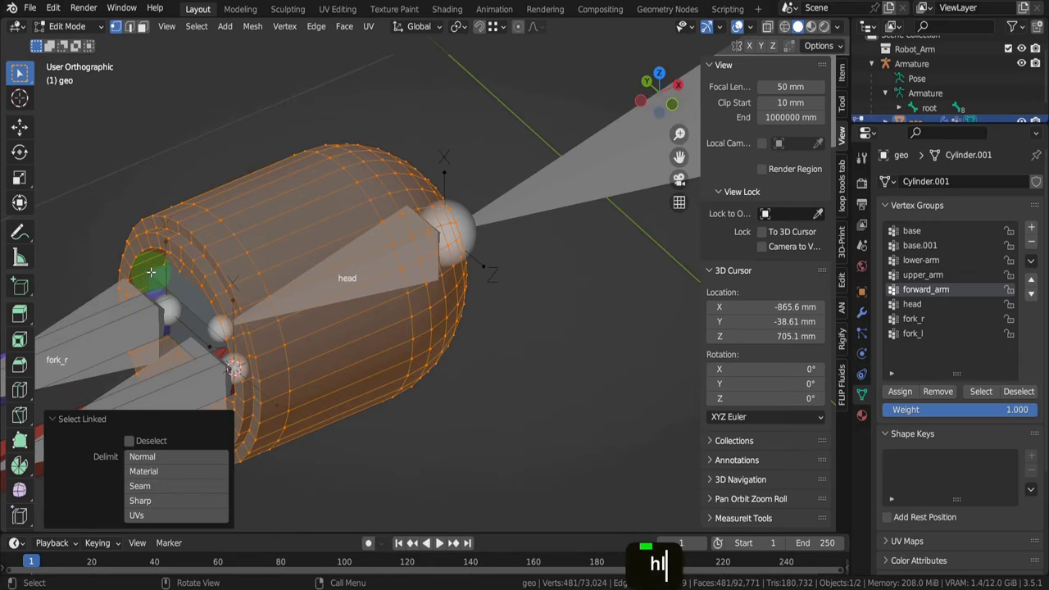
key(l)
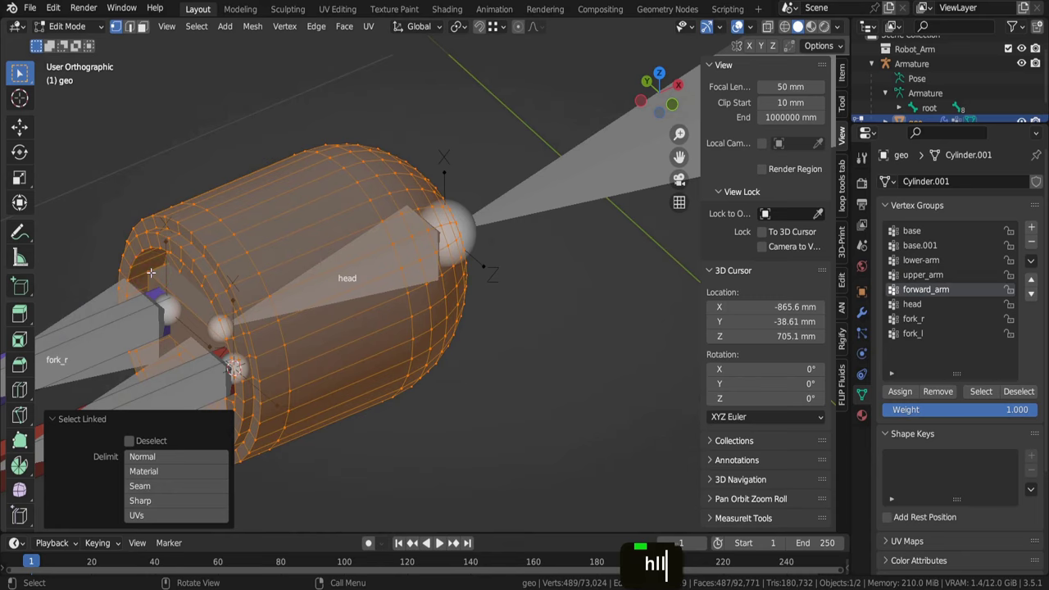
click(911, 304)
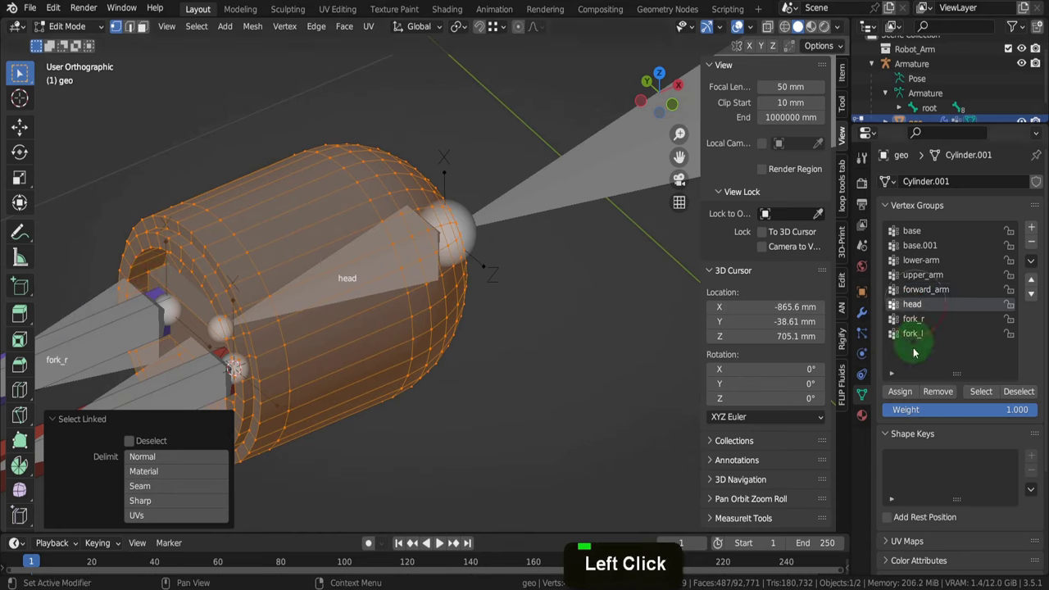
click(915, 352)
scroll(441, 285, down, 4)
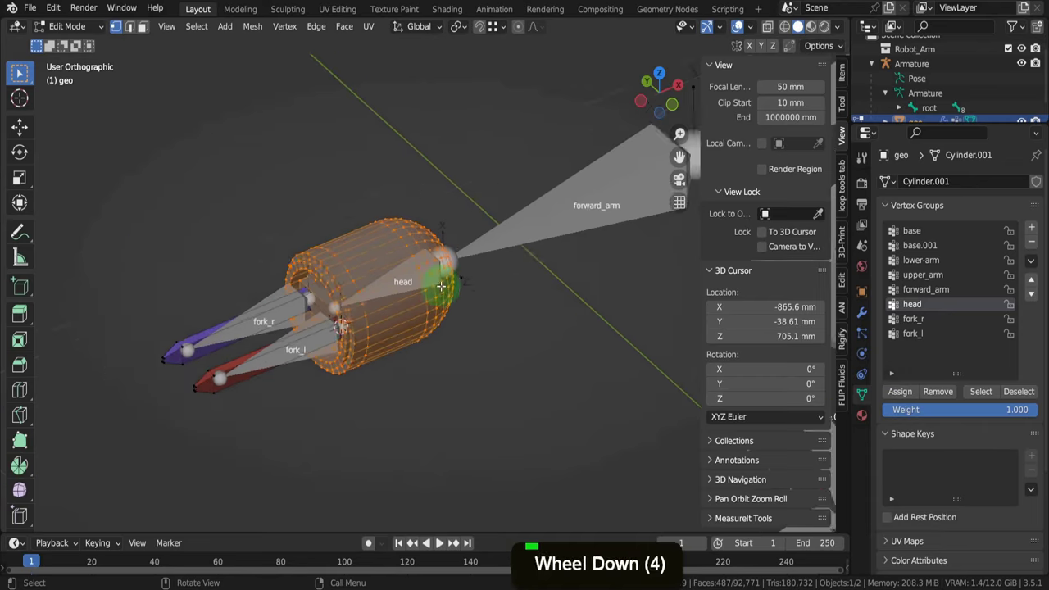
scroll(441, 285, down, 1)
key(h)
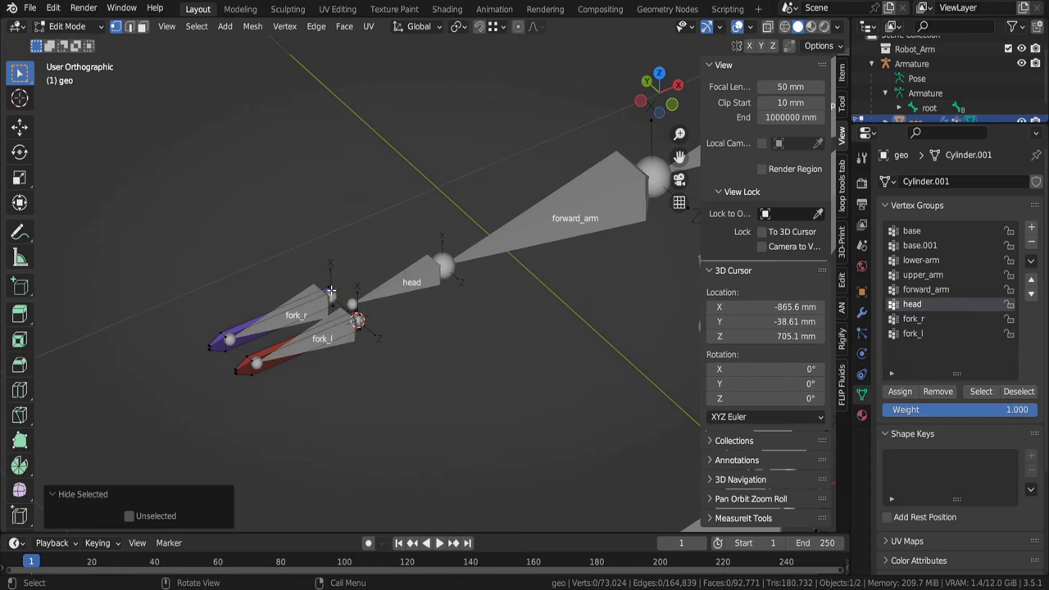
Assign the linked purple fork part to the fork_r vertex group and hide it
key(l)
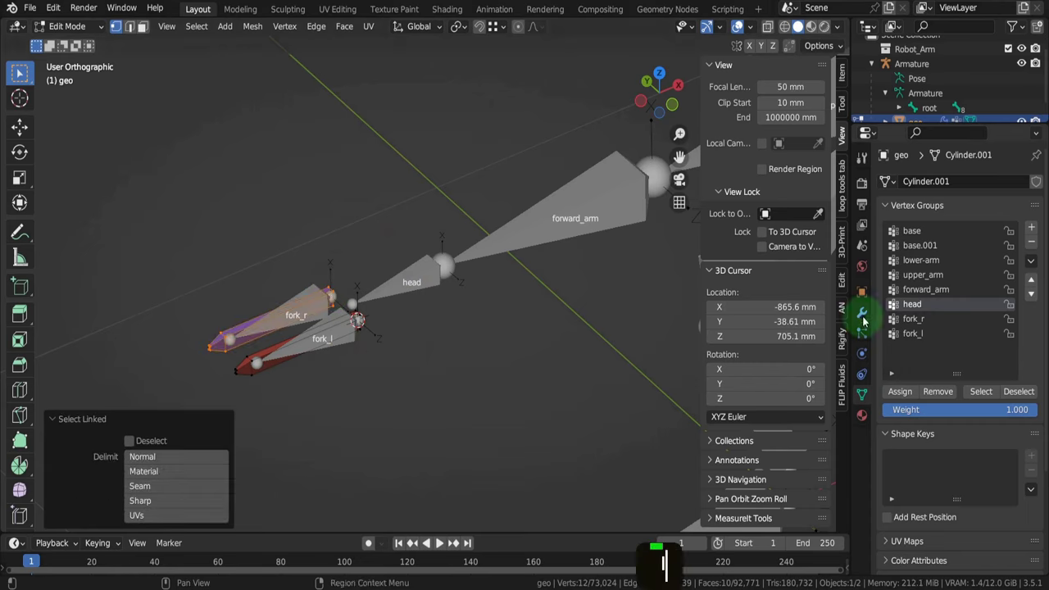
click(905, 318)
click(901, 391)
click(901, 391)
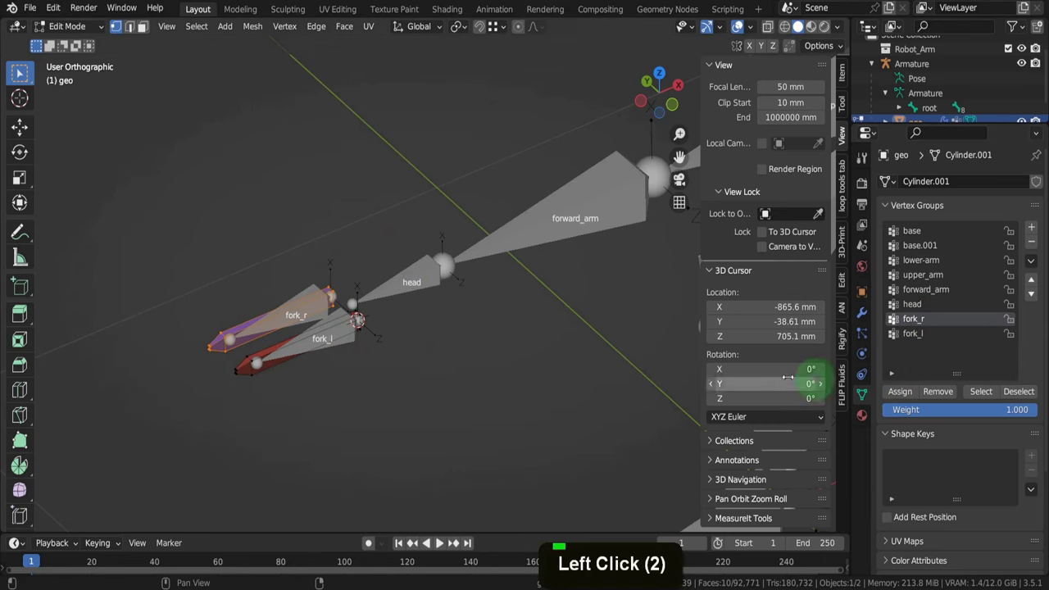
key(h)
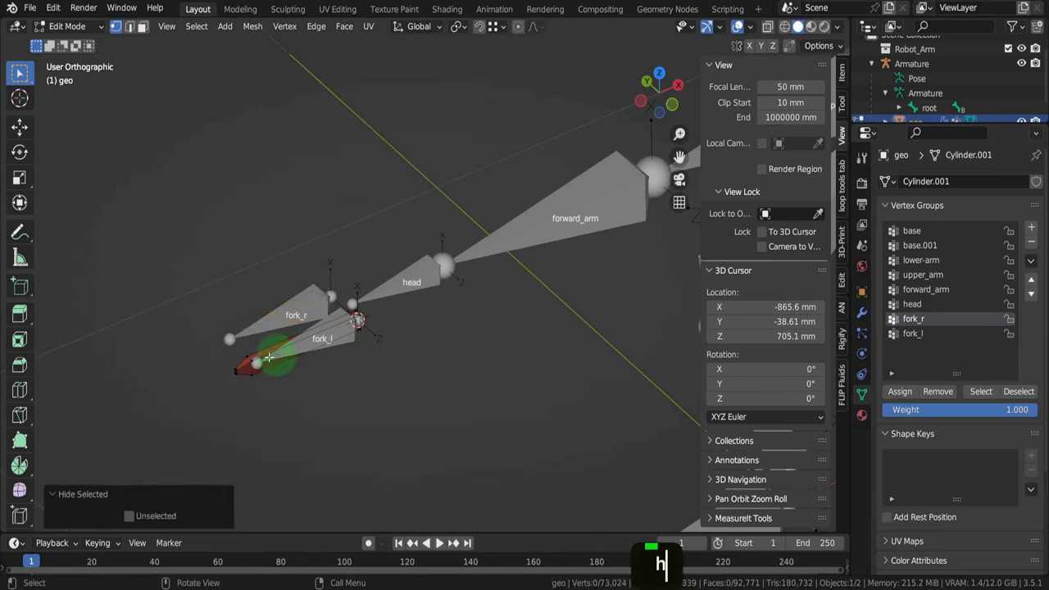
Assign the linked red fork part to the fork_l vertex group and hide it
key(l)
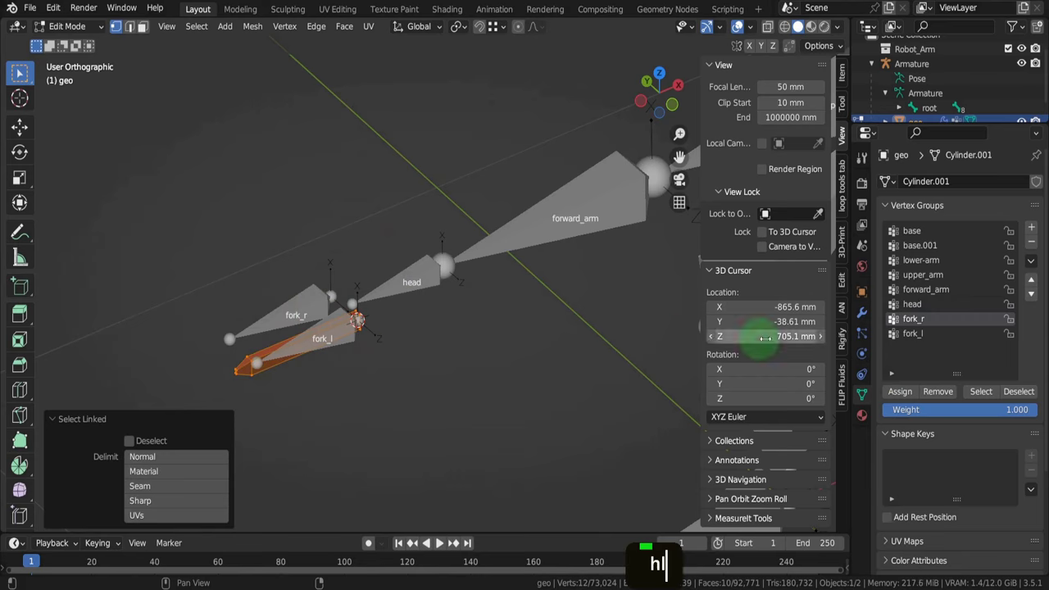
click(905, 334)
click(899, 391)
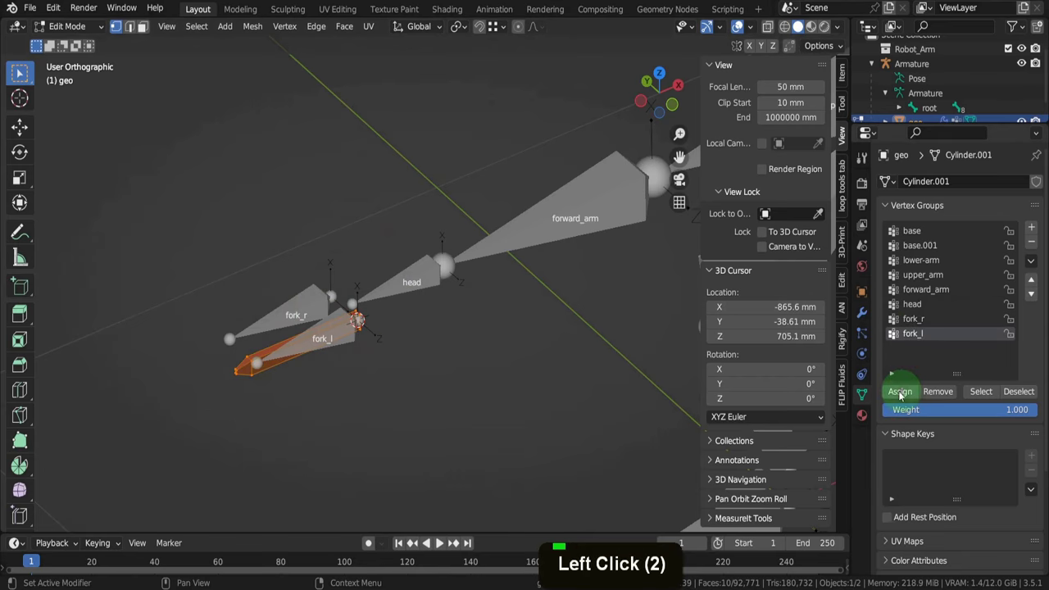
key(h)
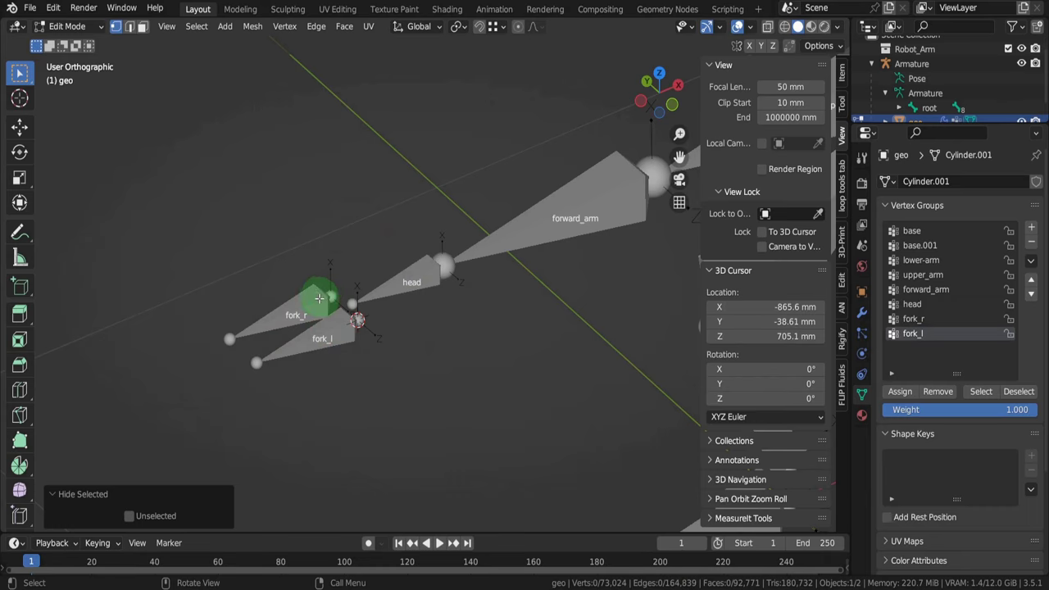
Reveal all hidden geometry of the geo mesh and return to Object Mode
scroll(319, 298, down, 2)
middle_drag(293, 304, 473, 286)
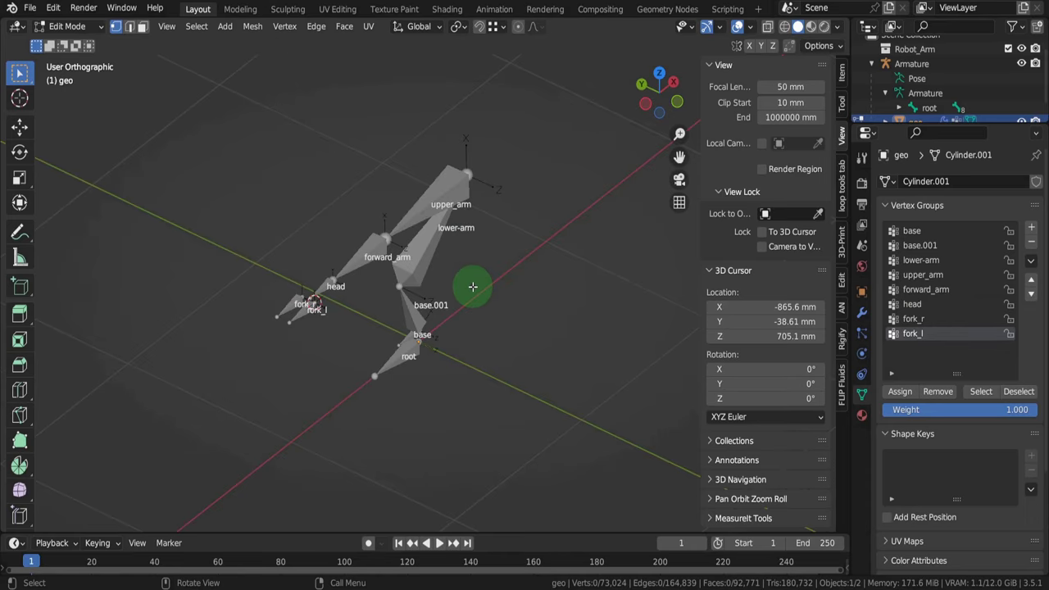
key(alt+h)
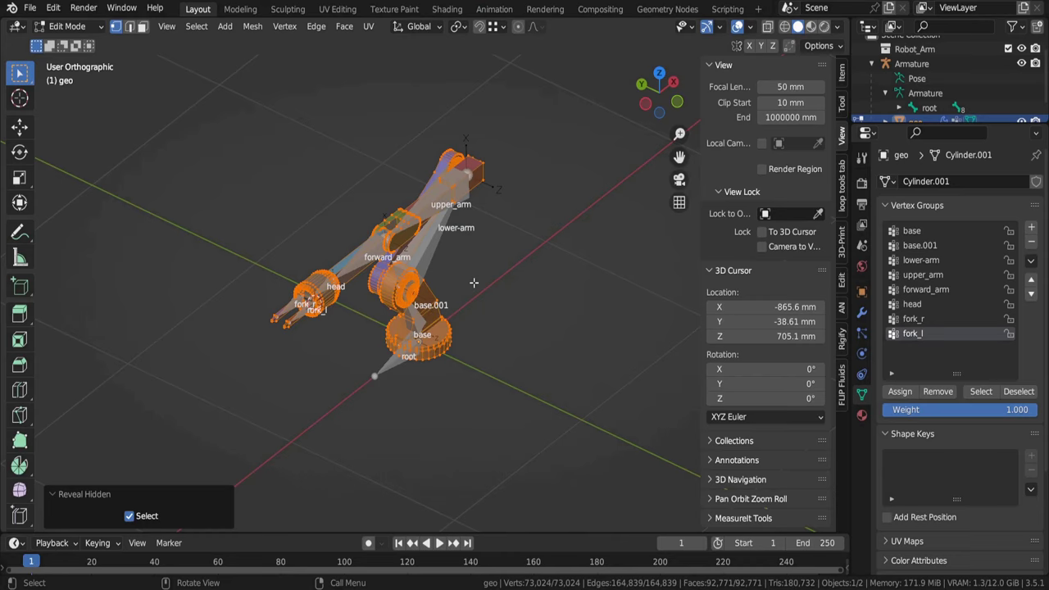
key(Tab)
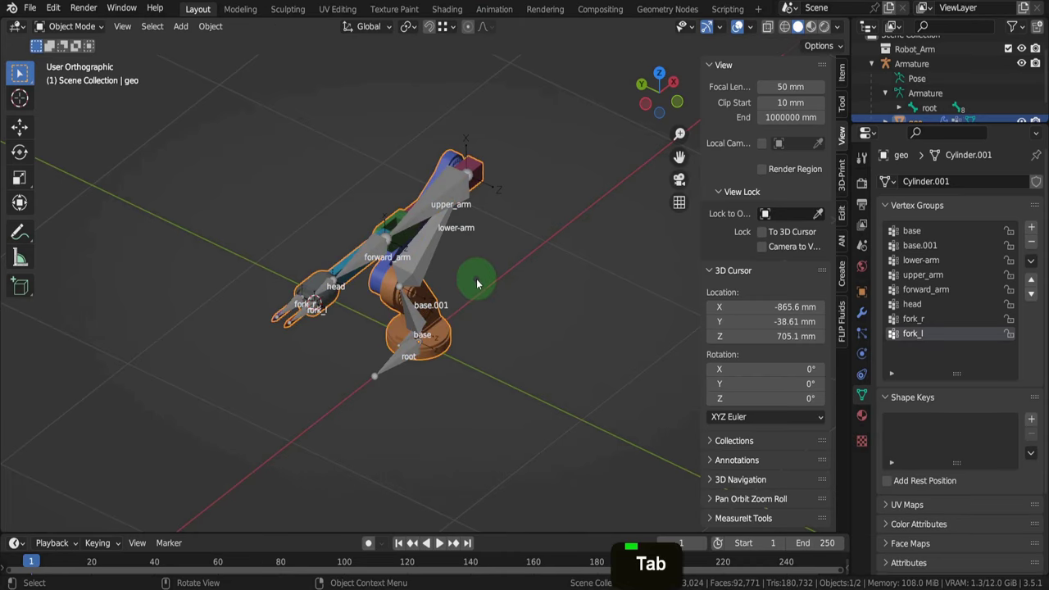
Select the armature, switch it to Pose Mode and activate the Rotate tool
click(444, 200)
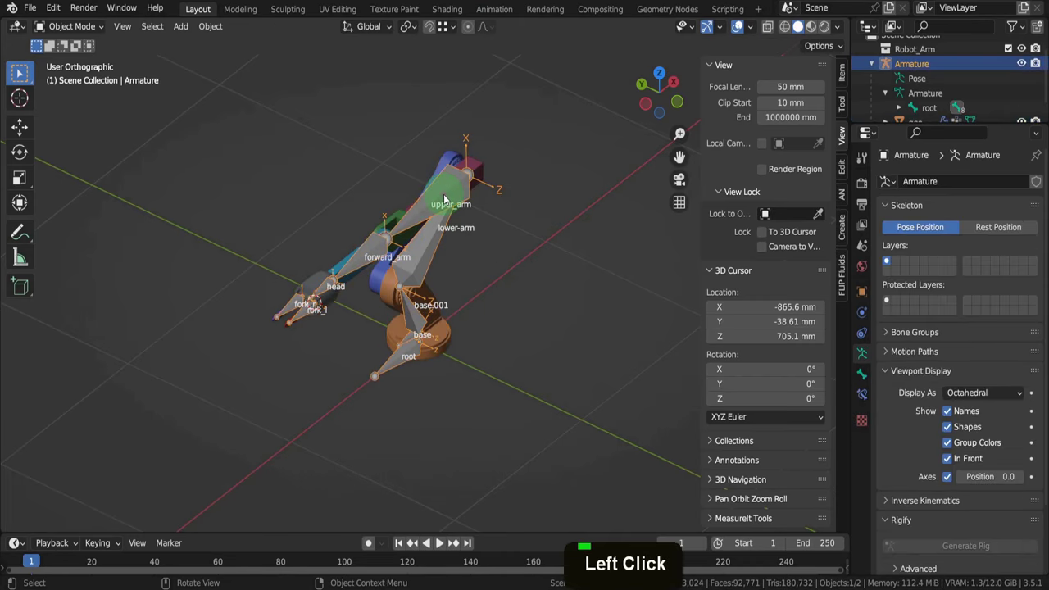
key(ctrl+Tab)
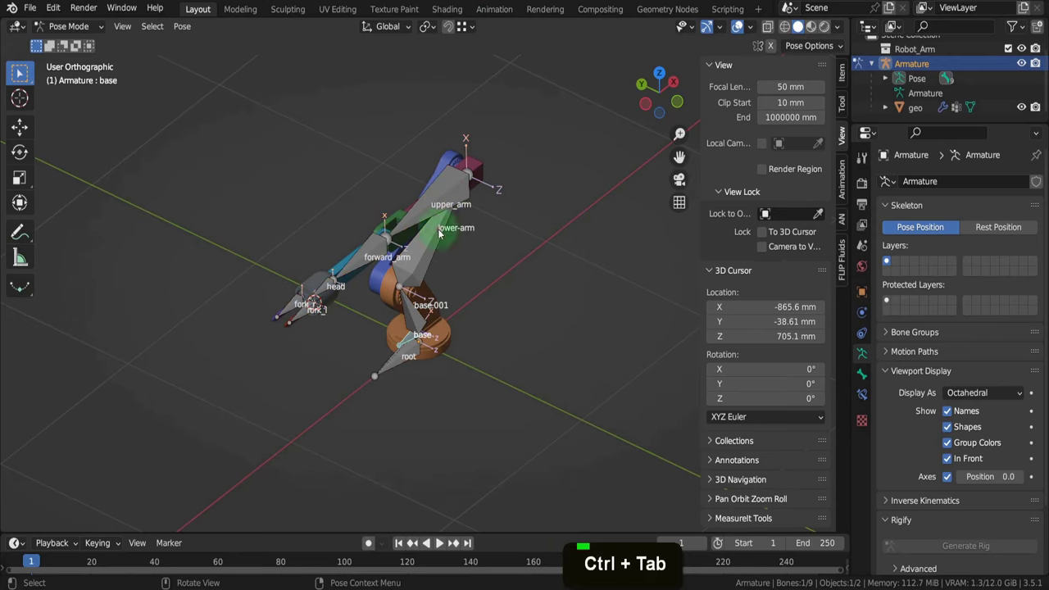
middle_drag(445, 335, 393, 315)
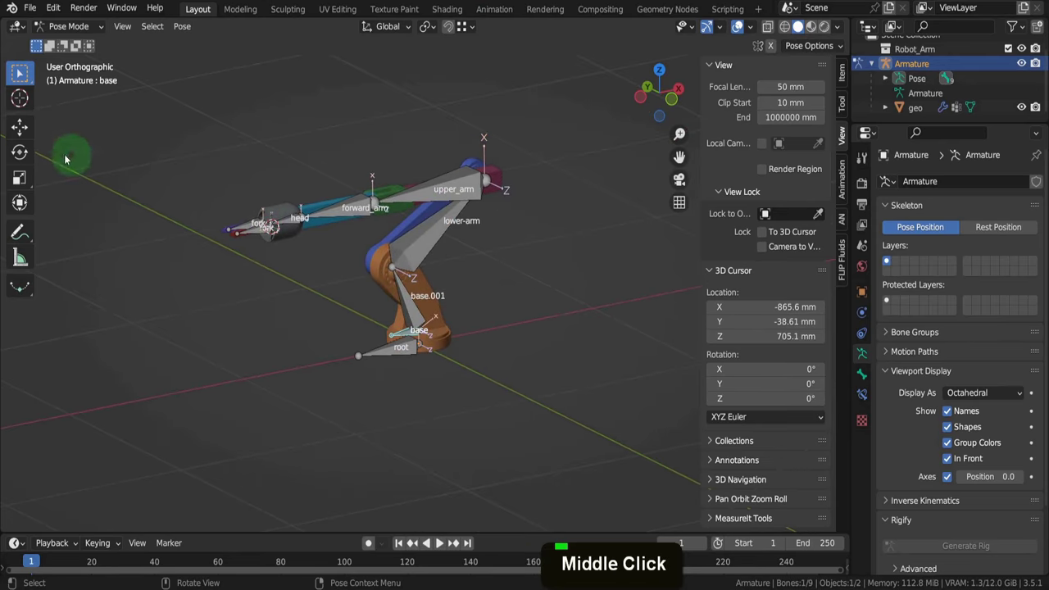
click(21, 154)
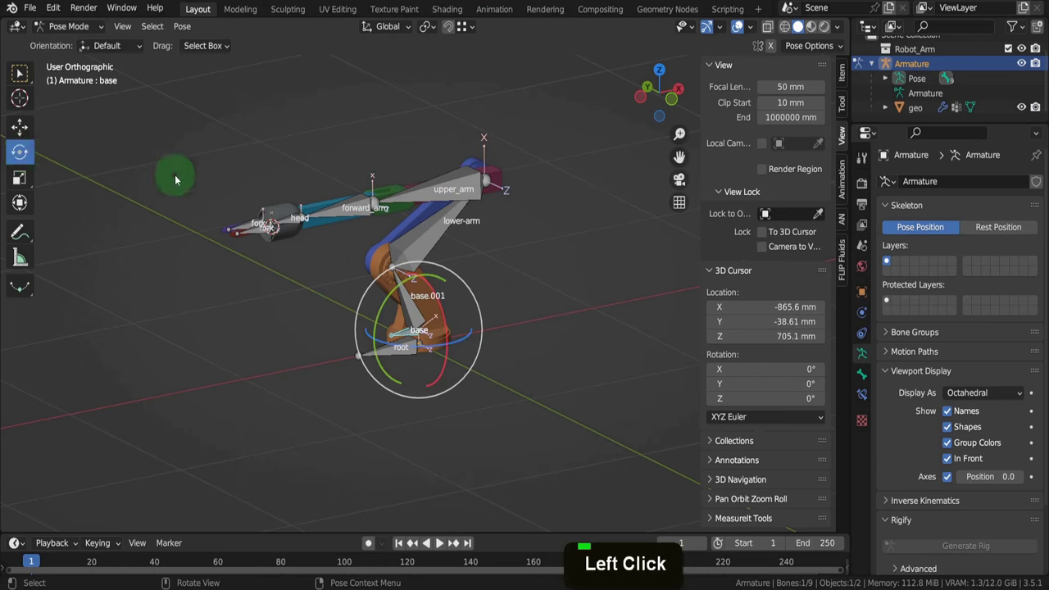
Test the rig by rotating upper_arm, rotating forward_arm about 52° around Y, and rotating base.001 about 108° around Z
click(450, 170)
drag(450, 170, 422, 129)
click(358, 139)
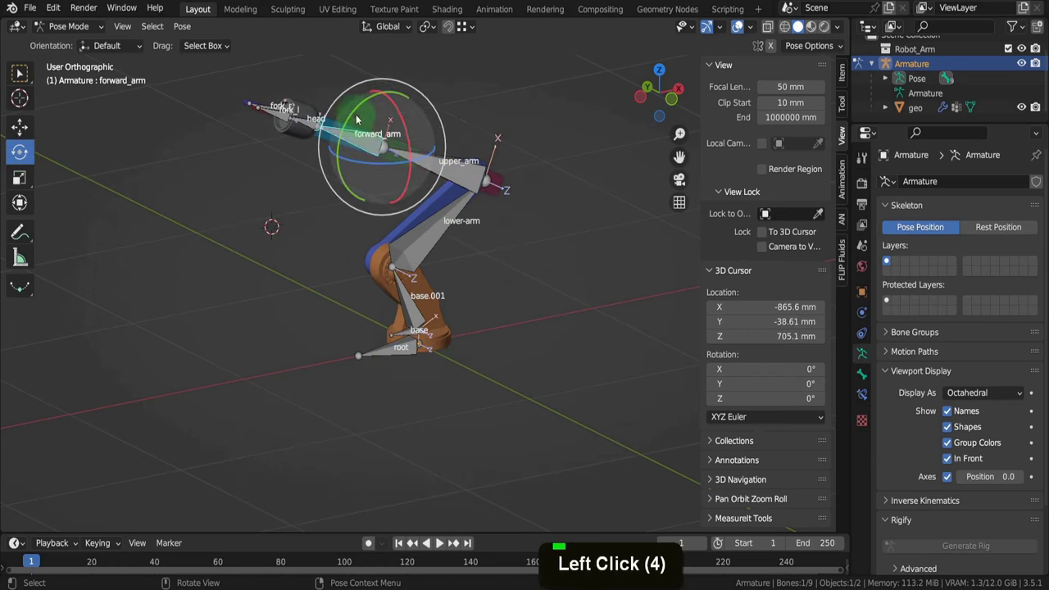
drag(356, 120, 402, 238)
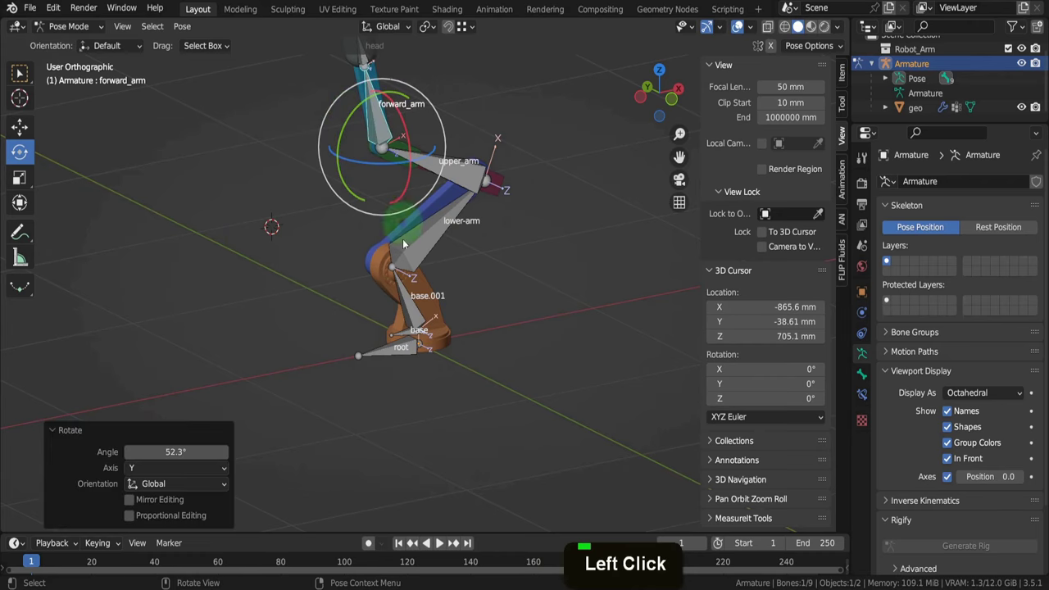
click(407, 299)
drag(356, 330, 456, 353)
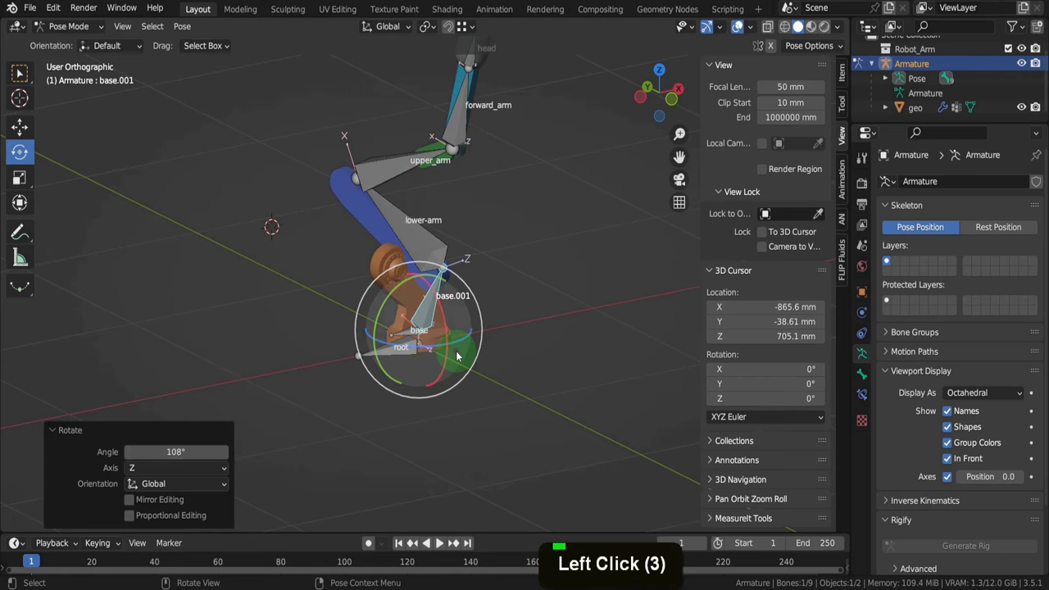
Select all bones and clear their pose rotation and scale
key(a)
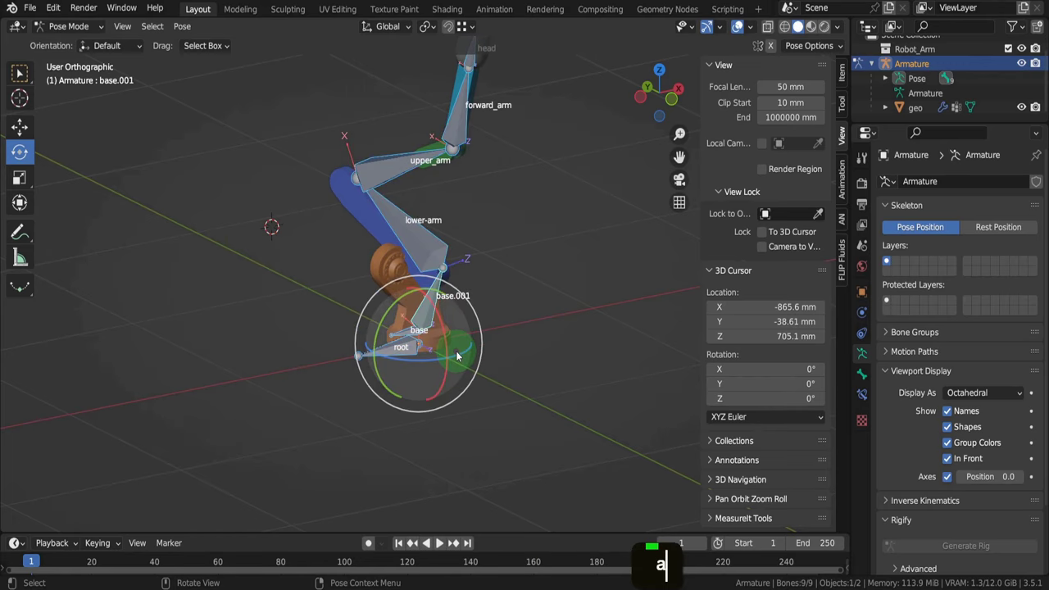
key(alt+r)
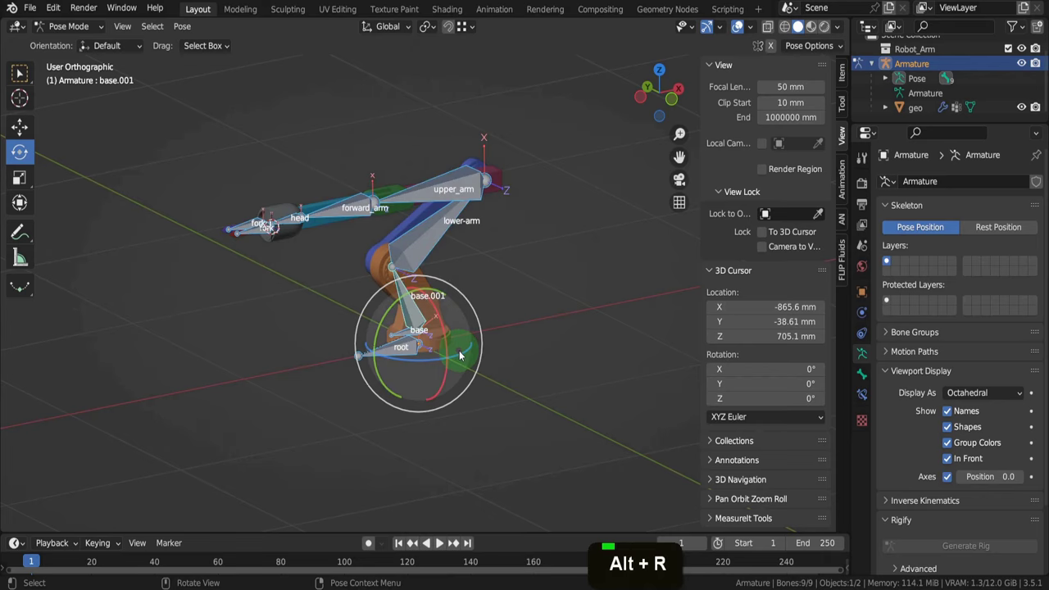
key(alt+s)
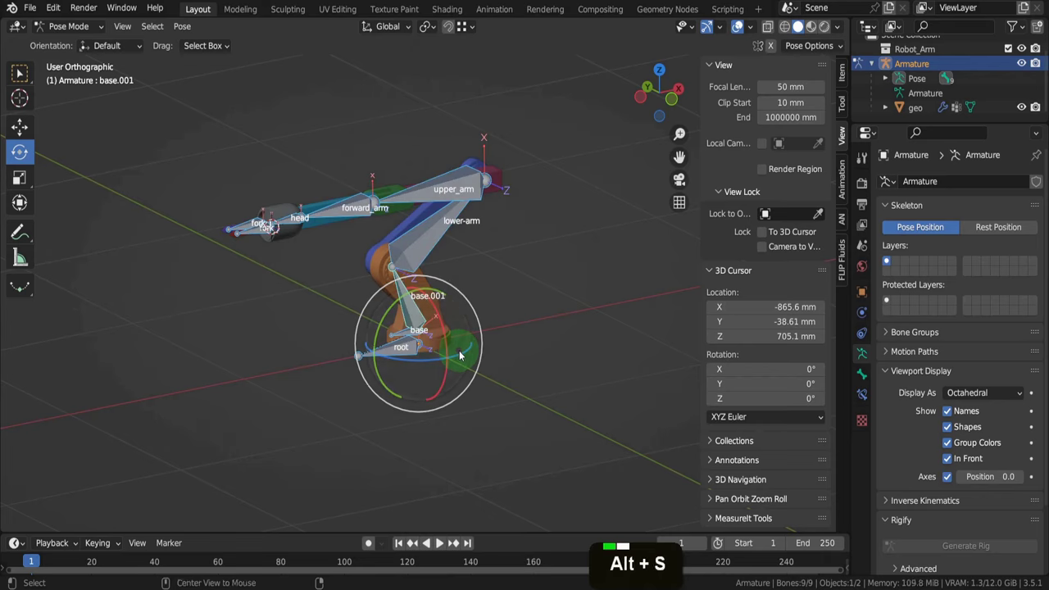
key(alt)
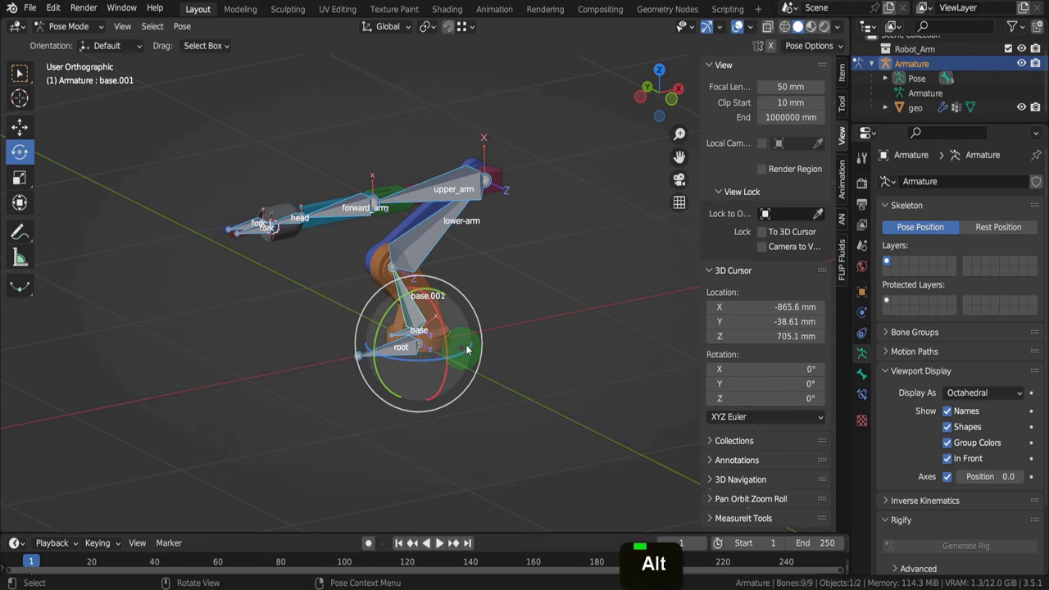
Select the base bone and show its transform properties, trying a change to its Z rotation and cancelling it
scroll(412, 346, up, 9)
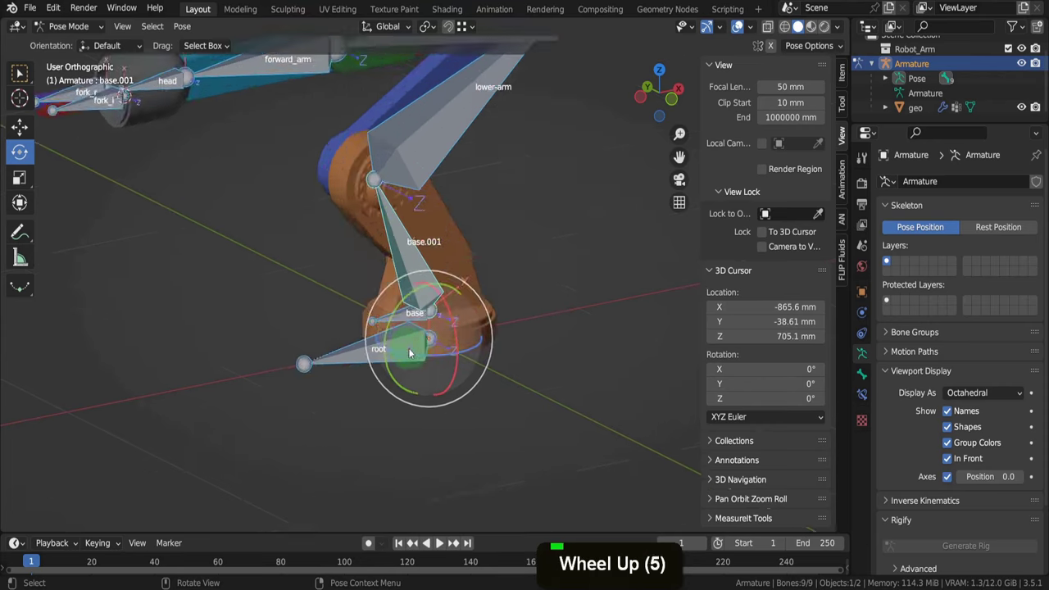
click(377, 293)
scroll(377, 293, down, 6)
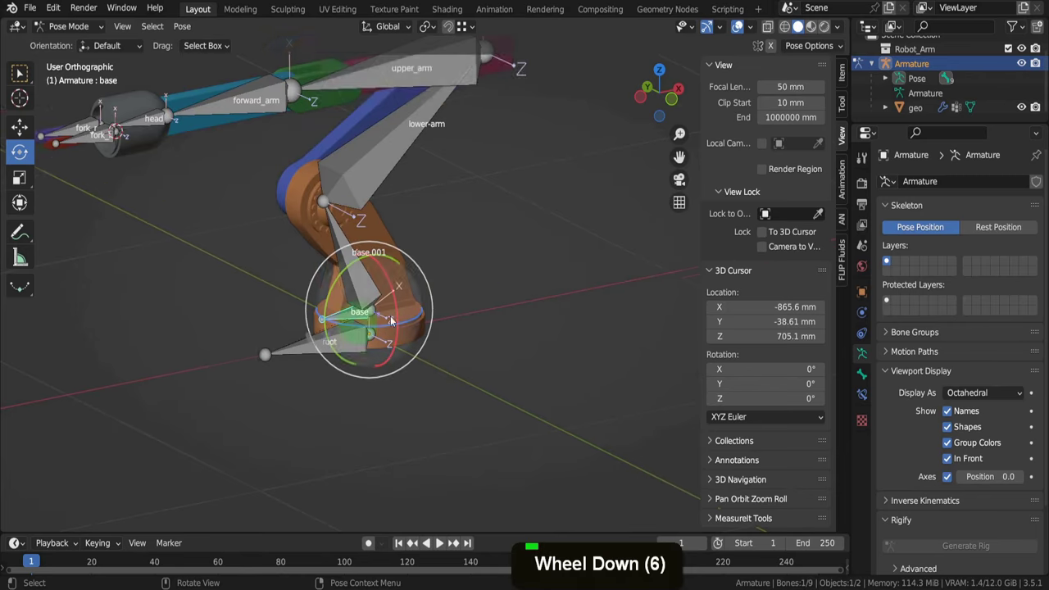
click(841, 72)
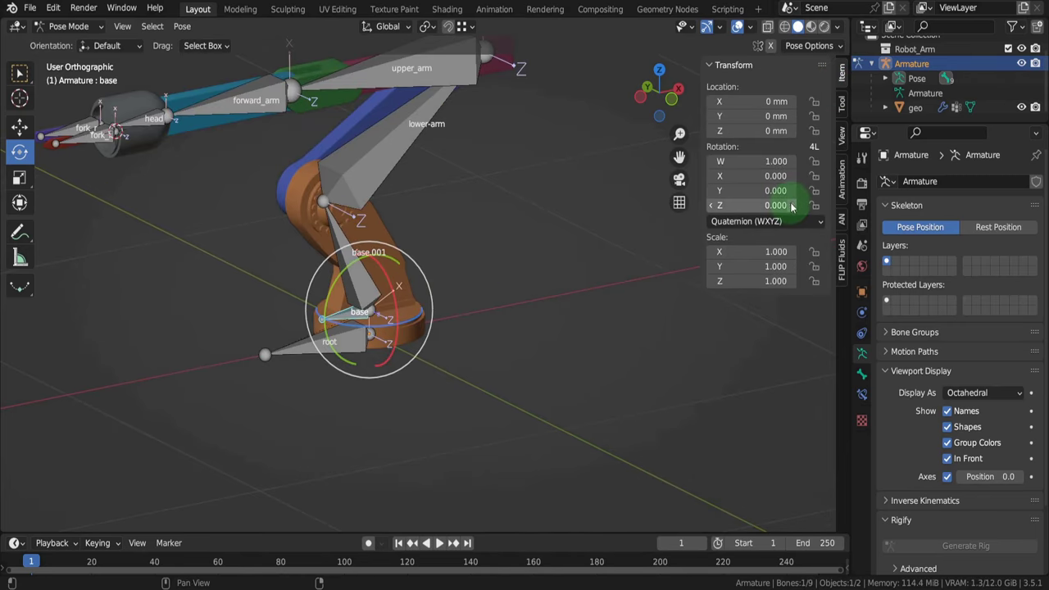
double_click(476, 352)
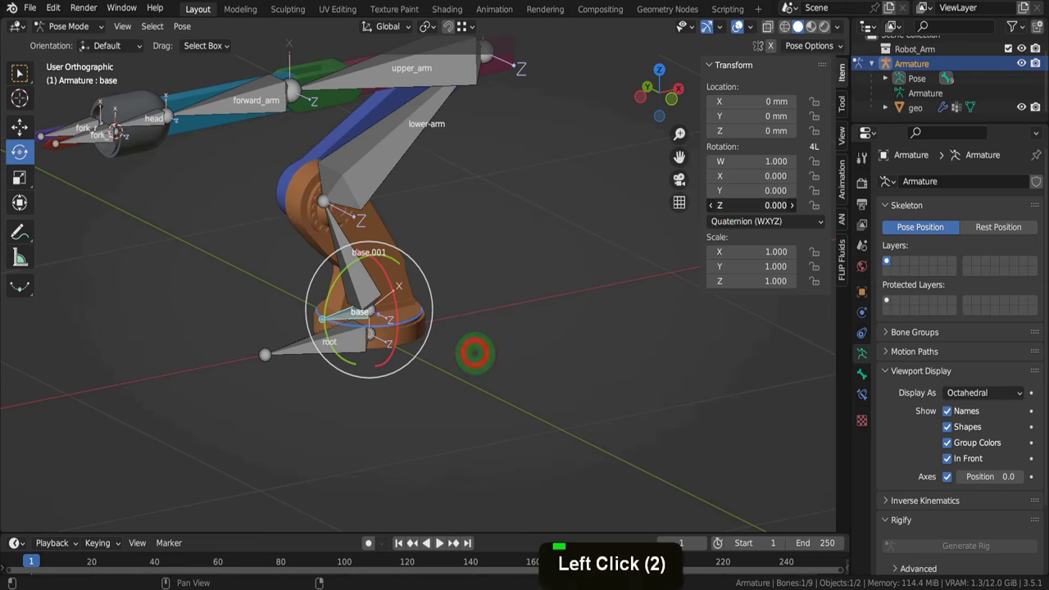
drag(475, 352, 737, 205)
right_click(737, 205)
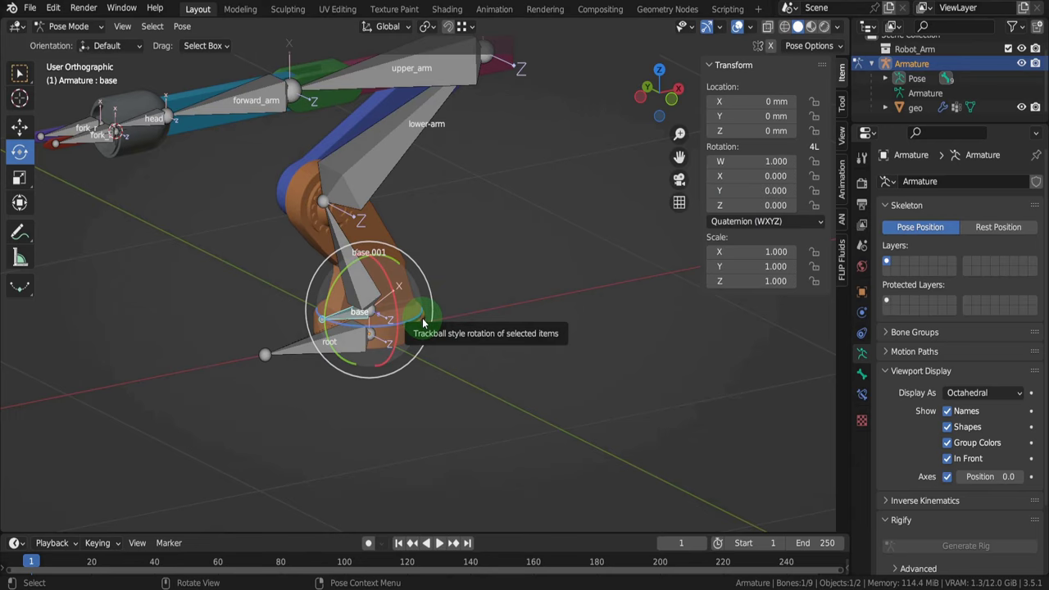
Switch the armature to Edit Mode and set the base bone's roll to 0°
key(Tab)
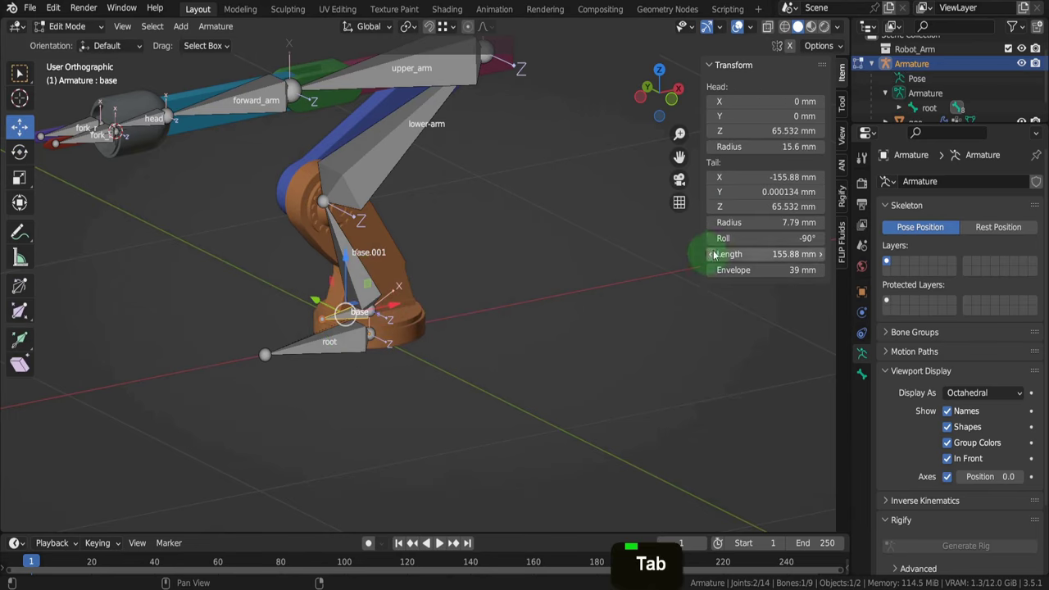
click(777, 237)
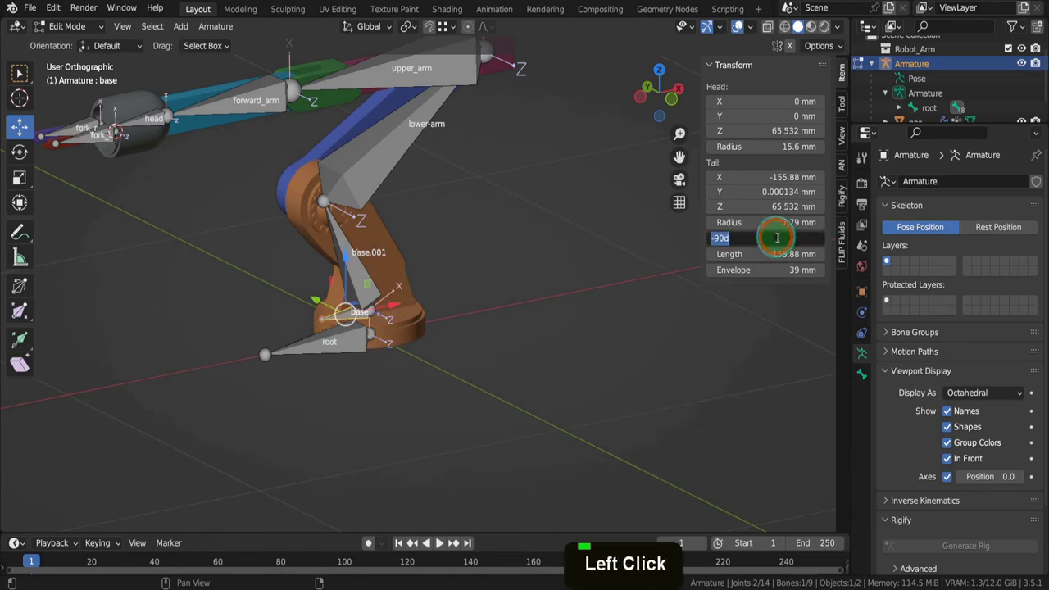
text(0)
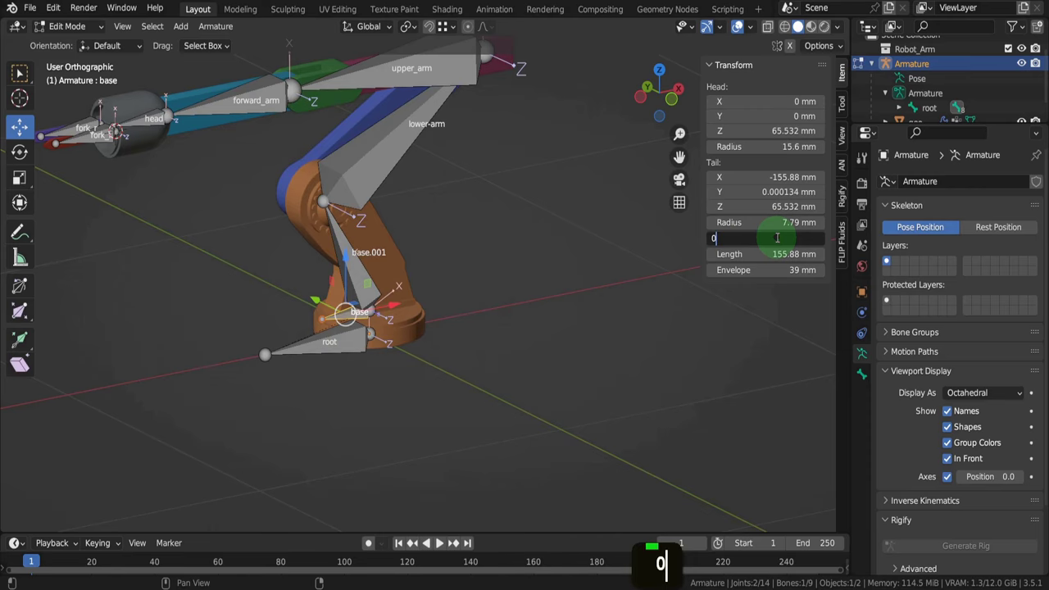
key(Return)
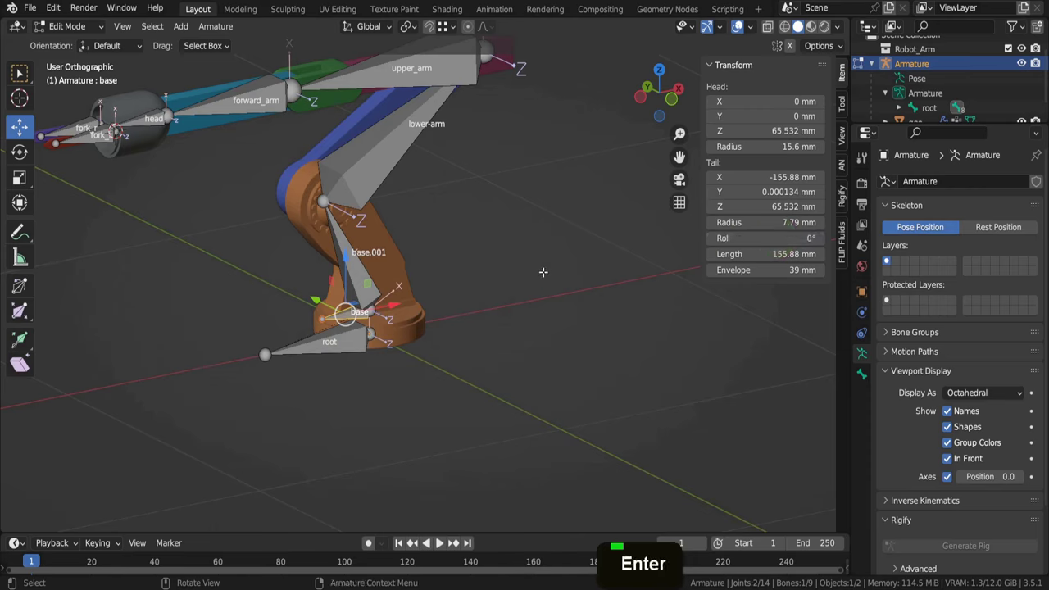
Return the armature to Pose Mode and try changing the base bone's Z rotation
key(Tab)
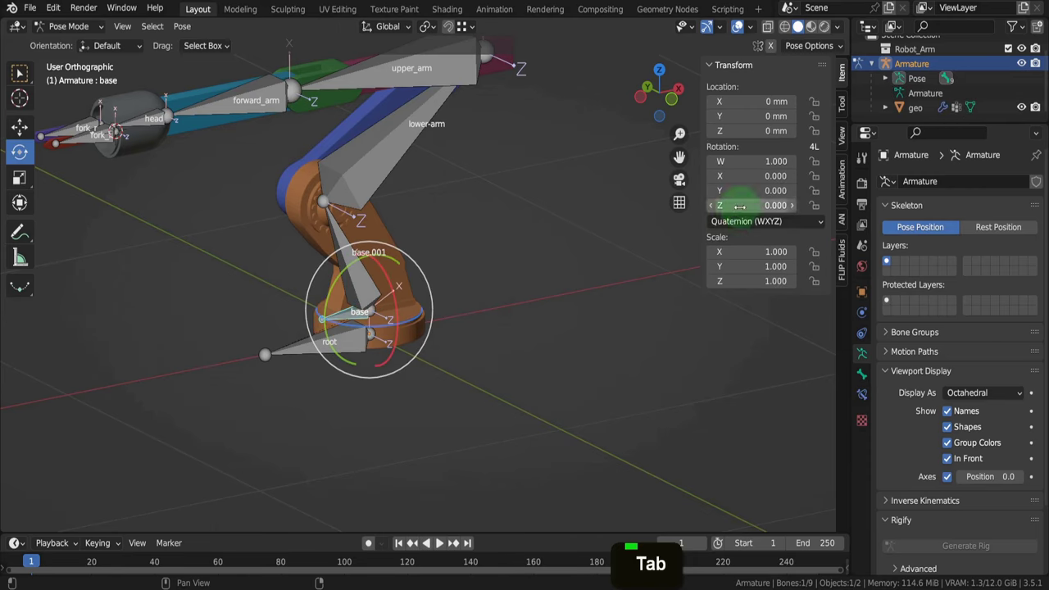
drag(762, 205, 465, 354)
right_click(466, 354)
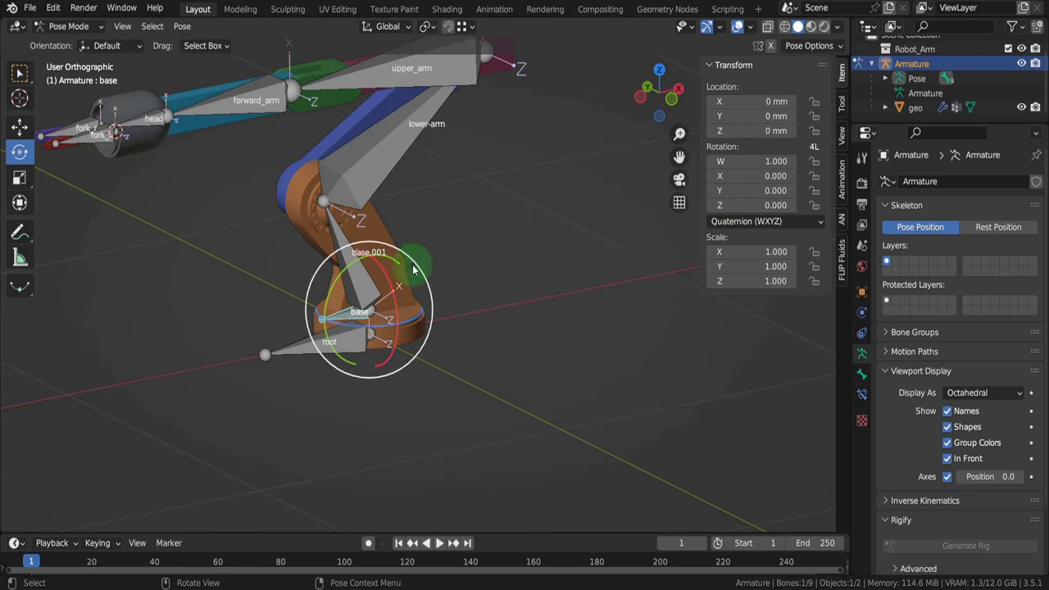
Lock the base bone's location, scale, and W, X and Y rotation, leaving only Z rotation unlocked
click(814, 163)
click(815, 176)
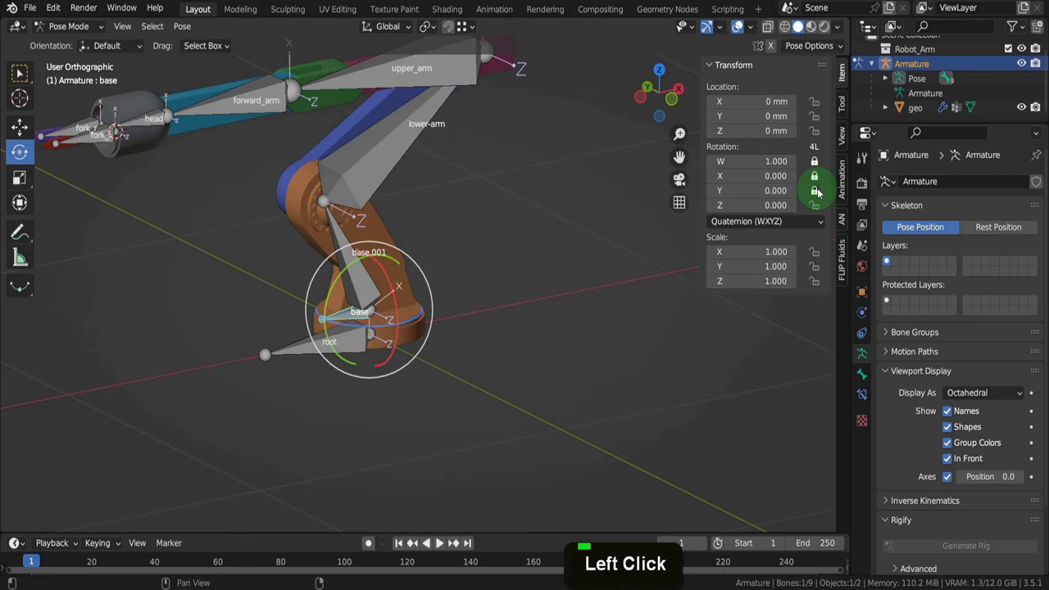
drag(815, 131, 816, 101)
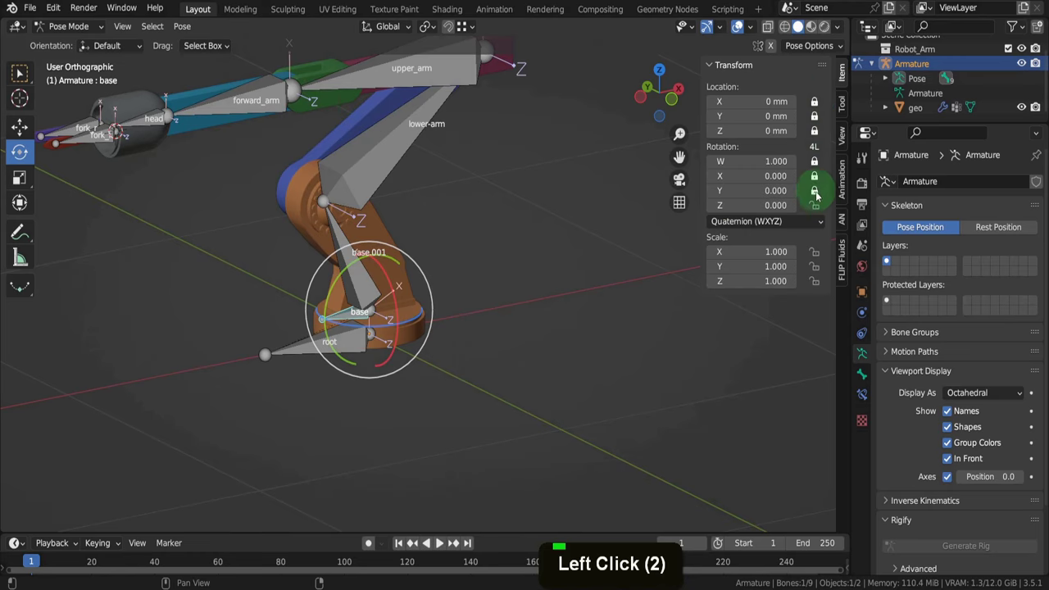
drag(815, 254, 815, 282)
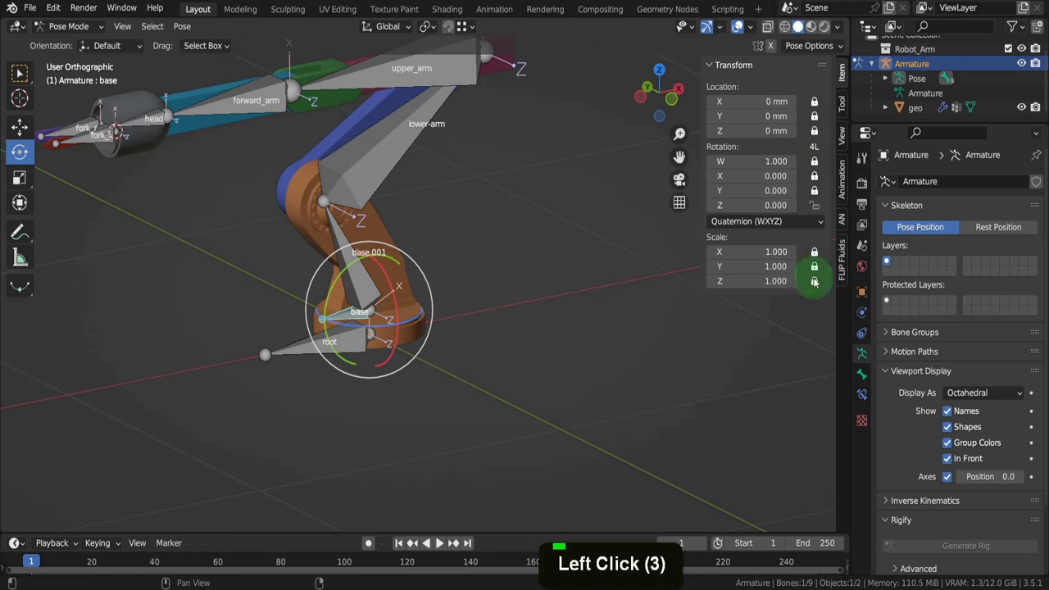
drag(735, 280, 747, 213)
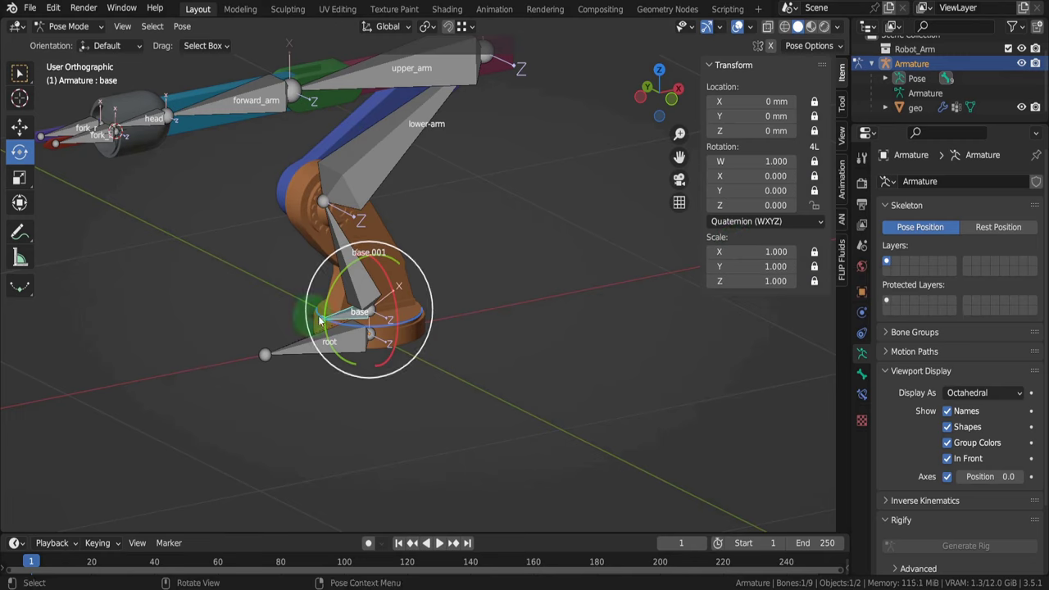
Test the base bone's locks by trying a free rotation and a change to its X rotation, cancelling both
click(352, 315)
click(353, 315)
drag(353, 316, 331, 321)
right_click(331, 322)
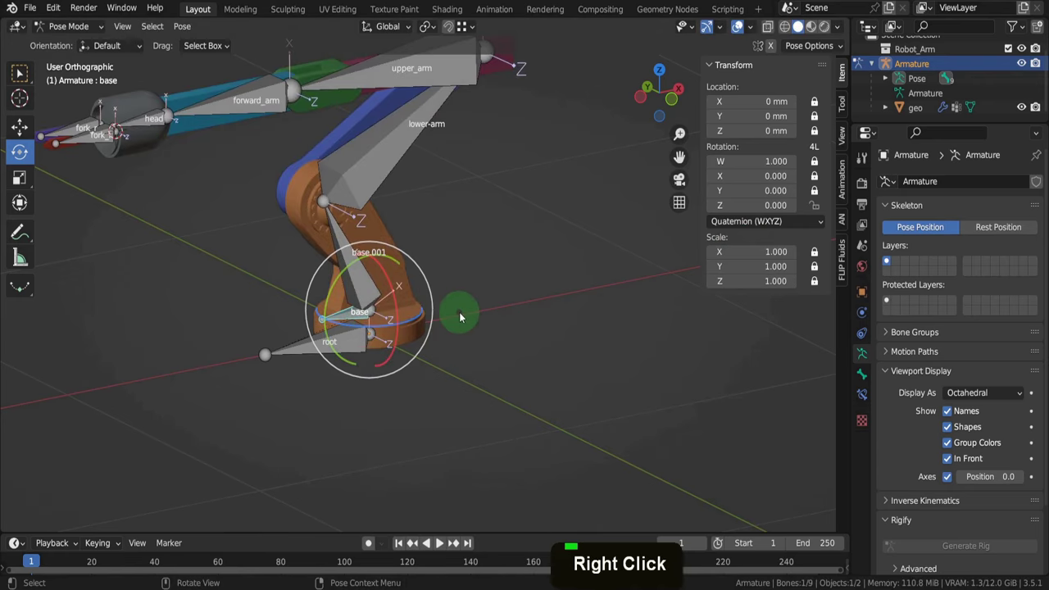
key(r)
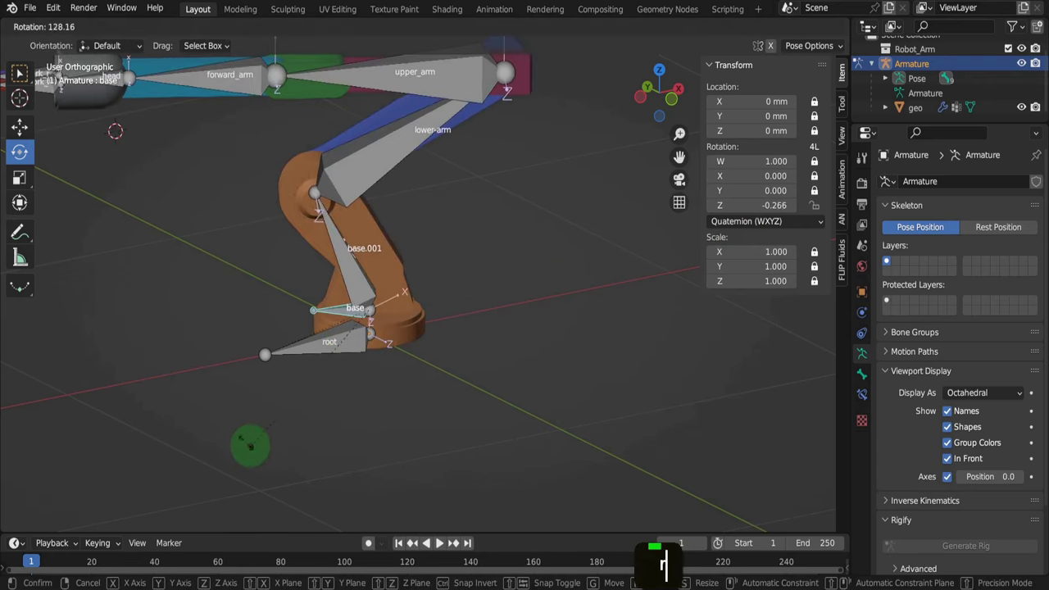
right_click(480, 157)
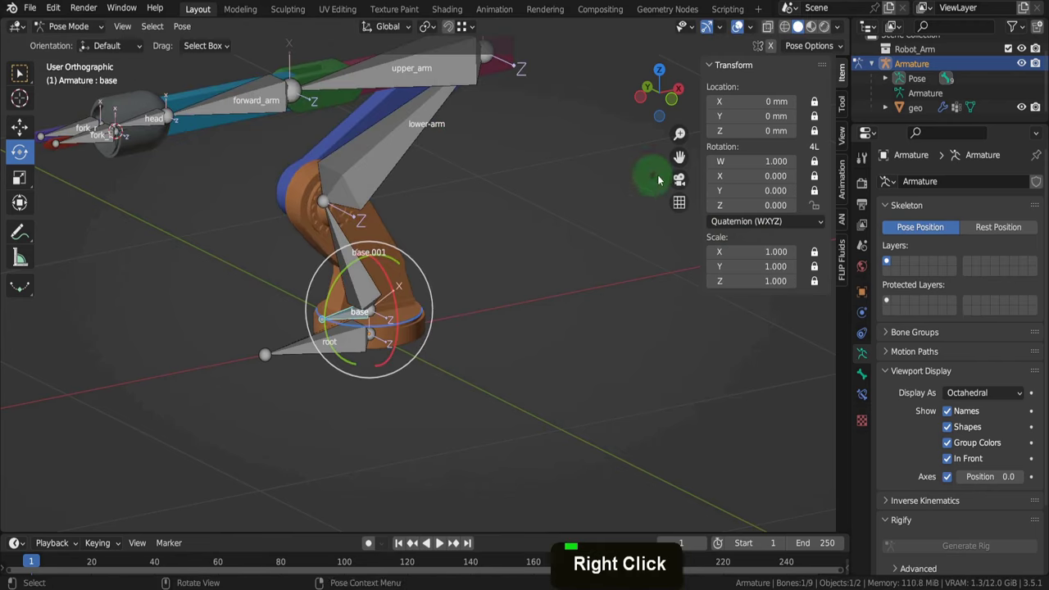
click(481, 310)
right_click(713, 174)
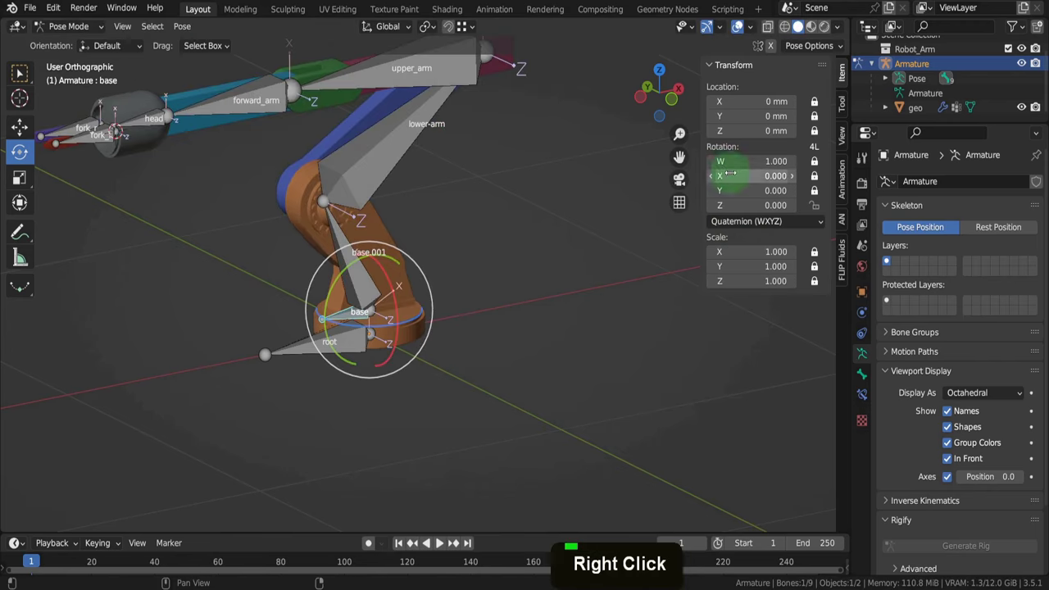
drag(737, 175, 799, 175)
right_click(775, 175)
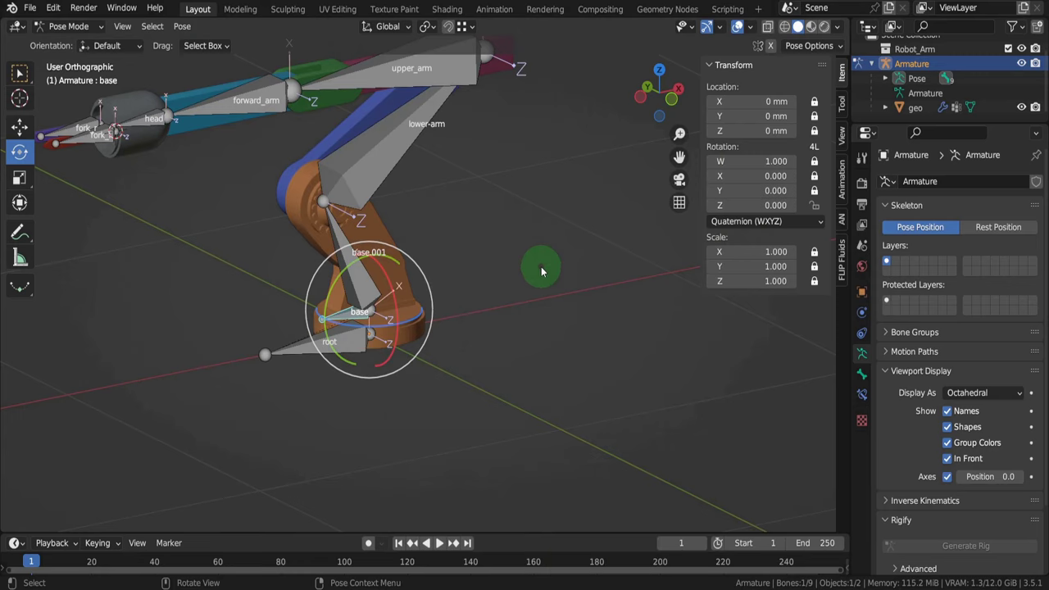
Select the base.001 bone and lock all its location, rotation and scale channels
click(381, 288)
drag(381, 288, 342, 277)
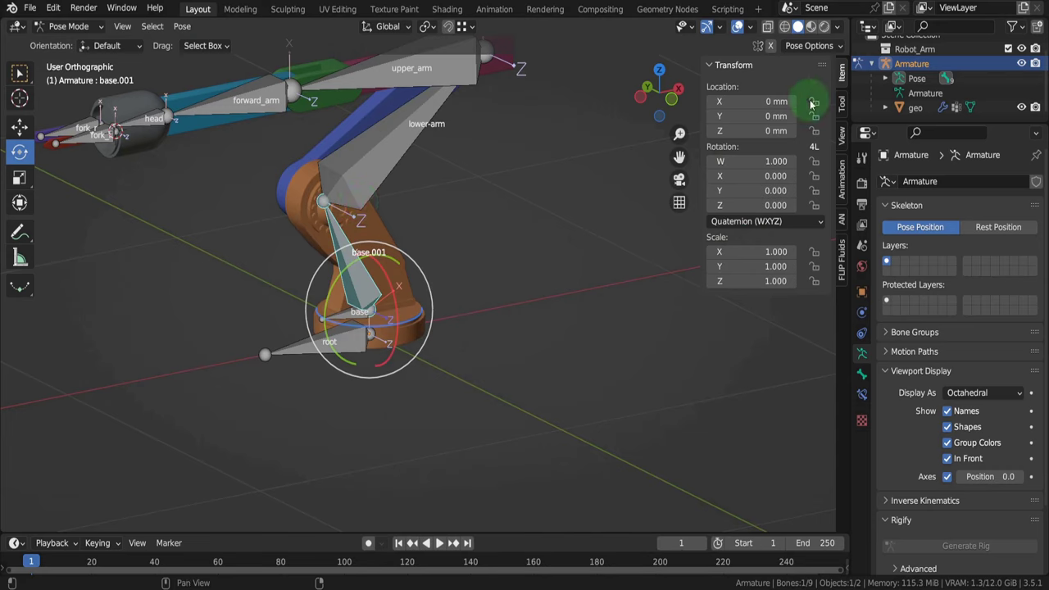
drag(814, 100, 814, 304)
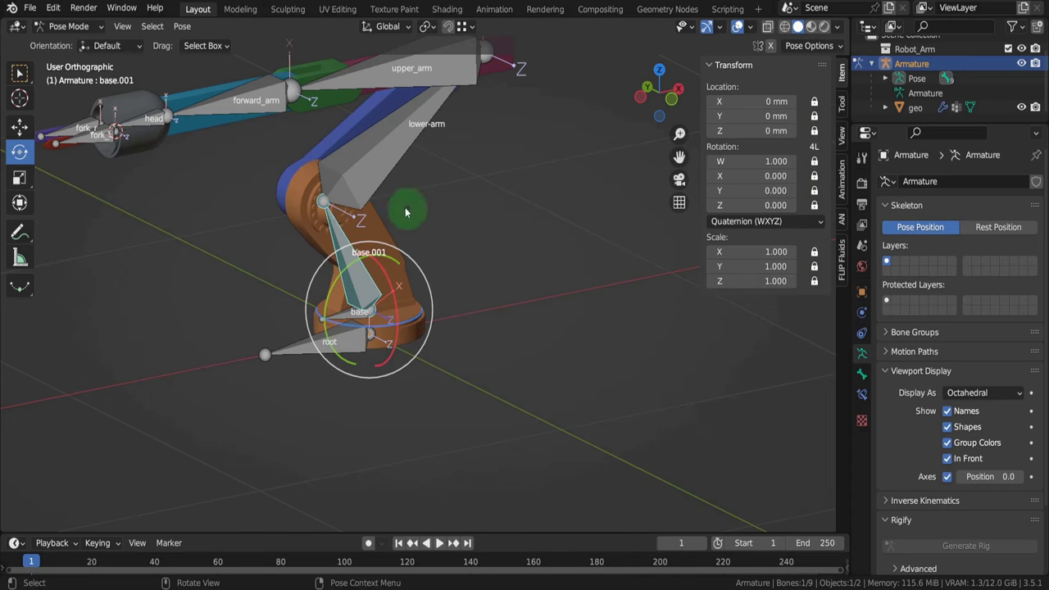
Lock the lower-arm bone's location, scale, and W, X and Y rotation, and test its rotation without keeping it
click(370, 177)
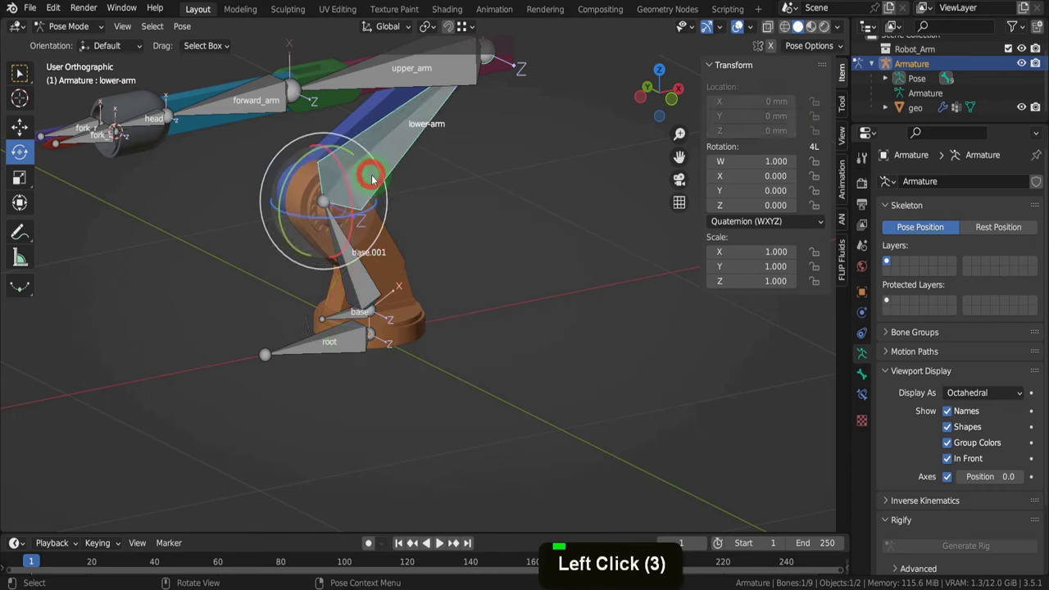
mouse_move(299, 158)
mouse_down()
mouse_move(116, 131)
mouse_move(293, 157)
mouse_up()
right_click(293, 156)
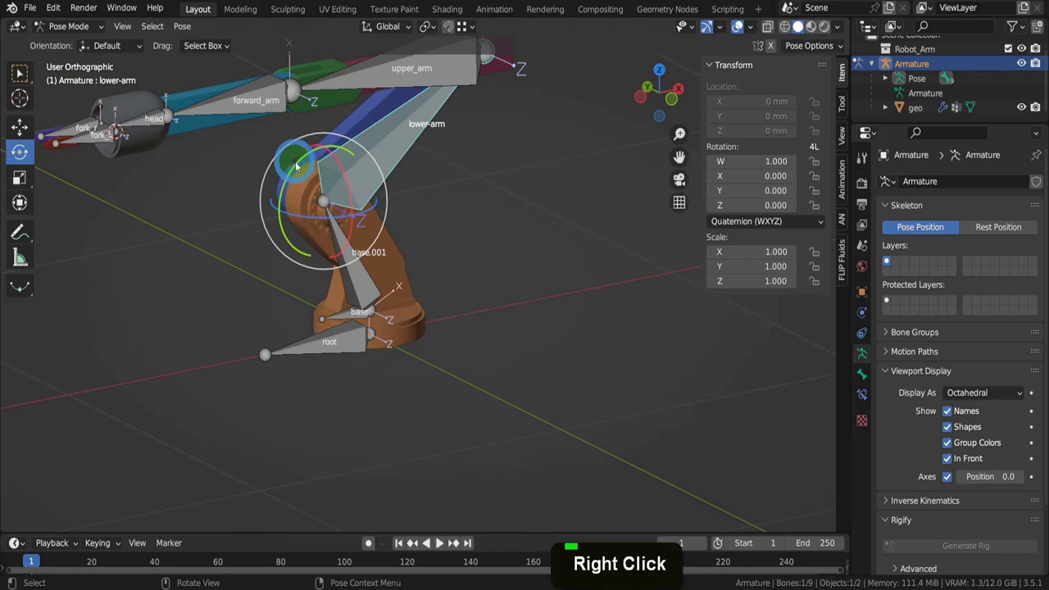
drag(813, 101, 814, 190)
drag(813, 251, 813, 283)
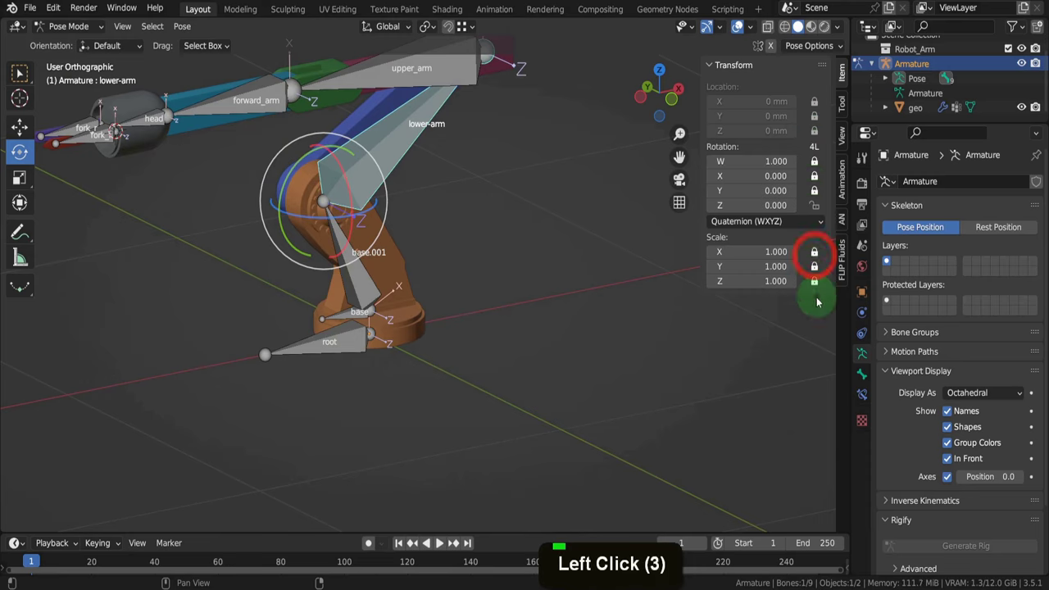
key(r)
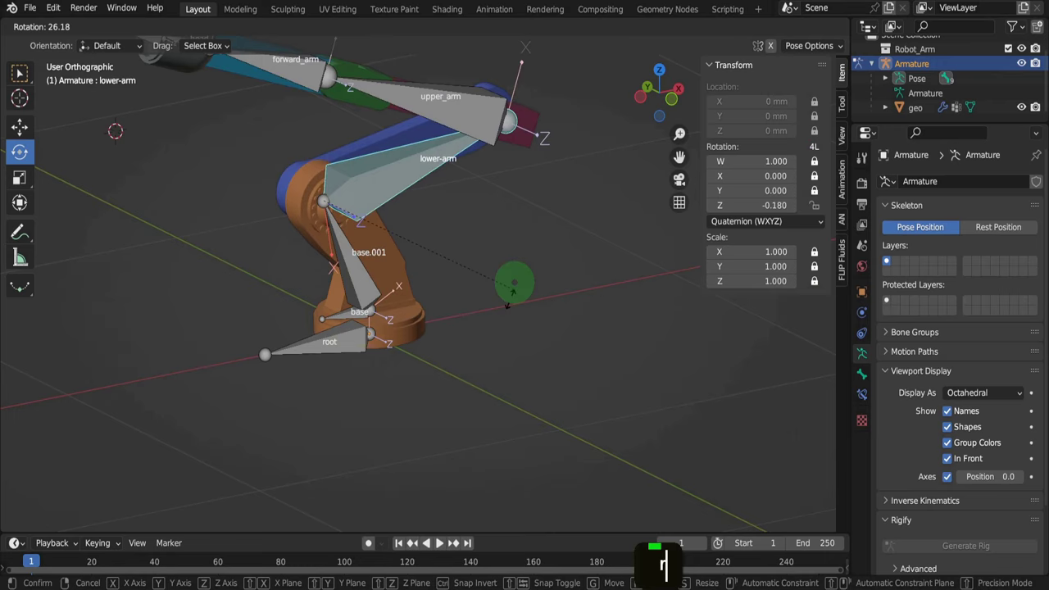
right_click(504, 296)
Lock every upper_arm transform channel except Z rotation, and test the bone's rotation without keeping it
click(417, 61)
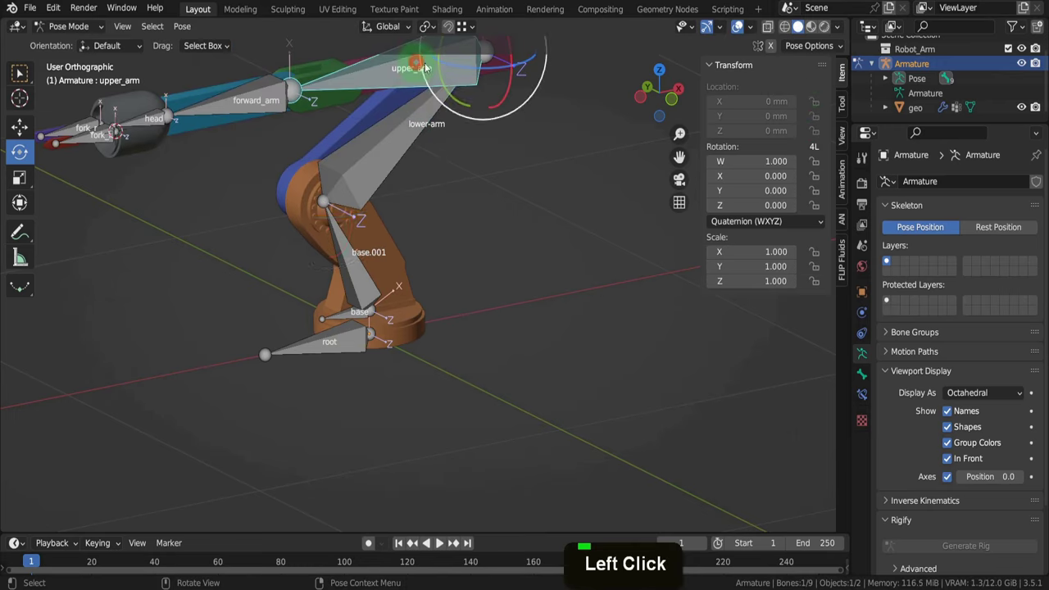
drag(814, 101, 816, 273)
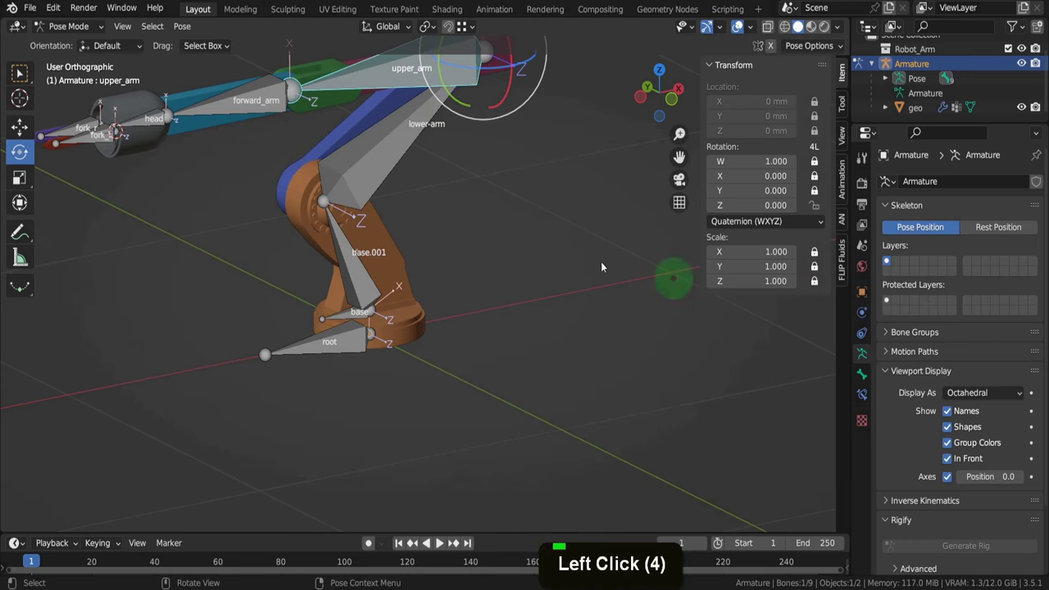
key(r)
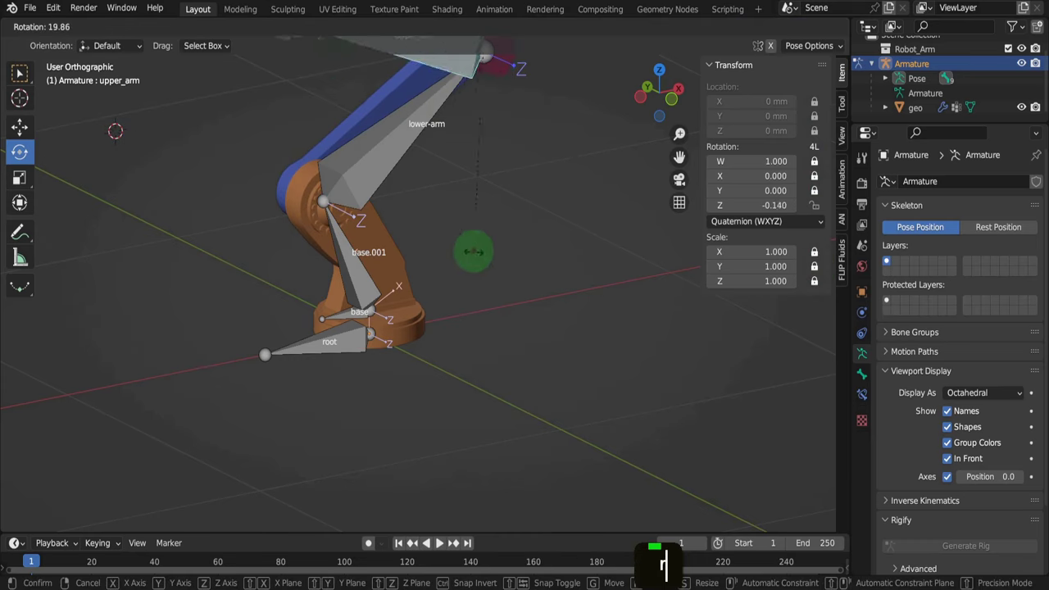
right_click(475, 349)
scroll(426, 258, up, 2)
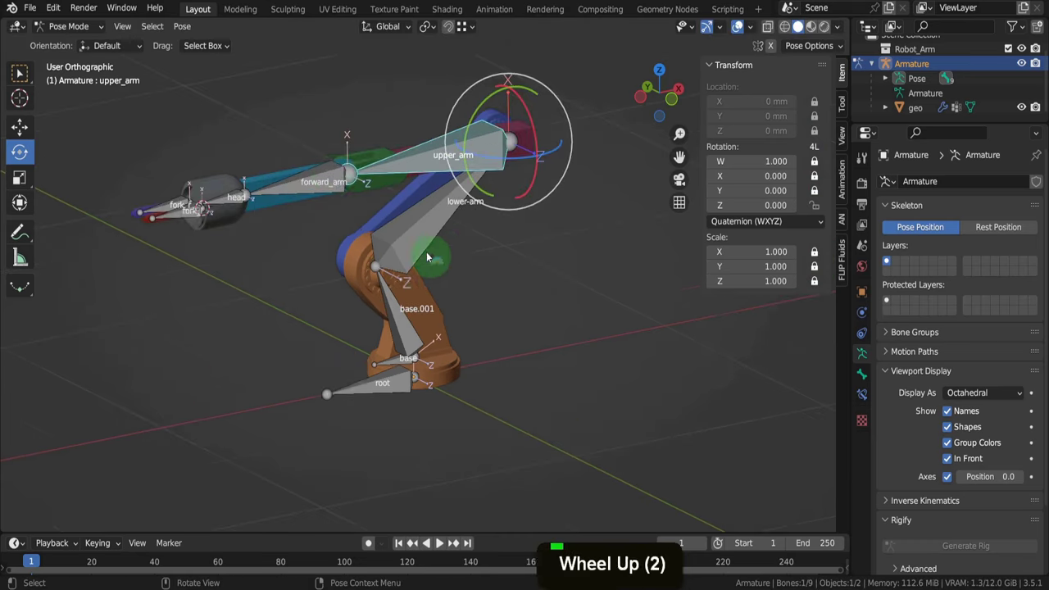
Lock the location, scale, and W, X and Y rotation of the forward_arm and head bones
click(337, 185)
drag(814, 100, 814, 190)
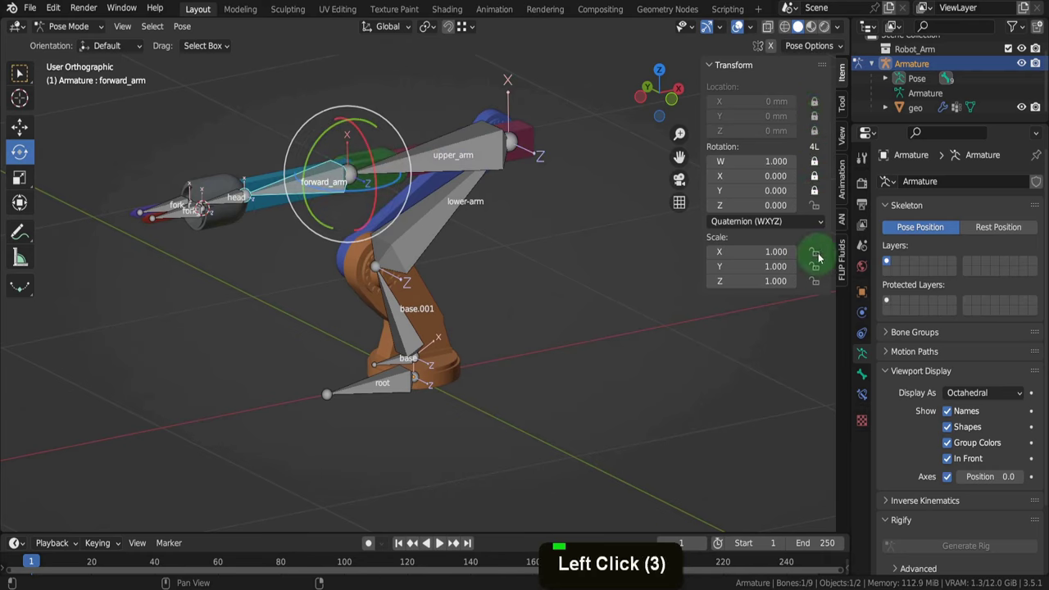
drag(813, 252, 814, 281)
click(254, 219)
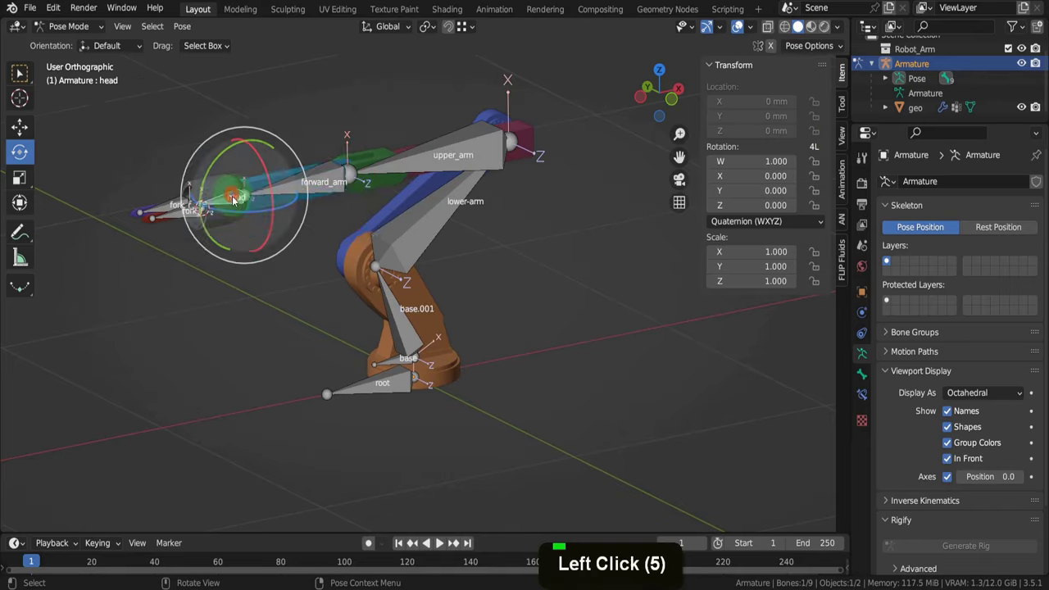
Set the transform orientation to Local and try moving the fork_r bone along its local Z axis
scroll(182, 217, up, 5)
click(170, 191)
middle_drag(171, 191, 335, 277)
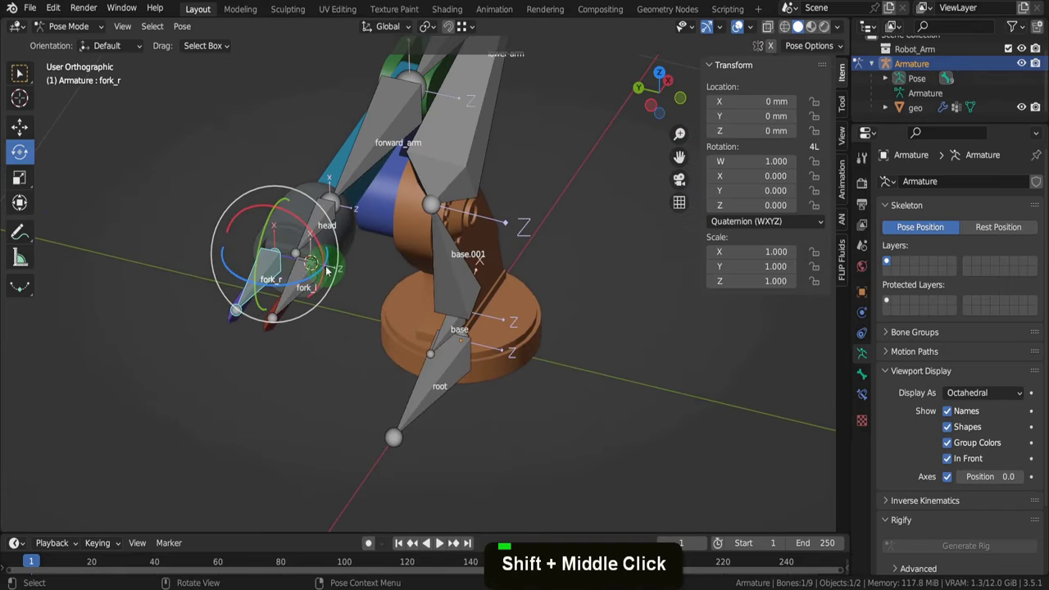
click(20, 126)
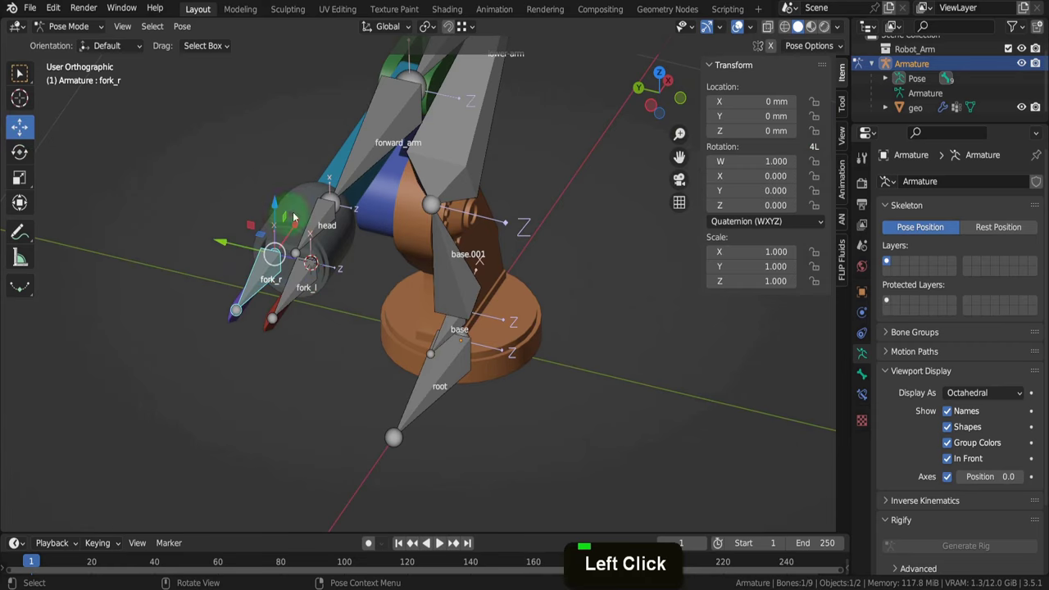
click(388, 26)
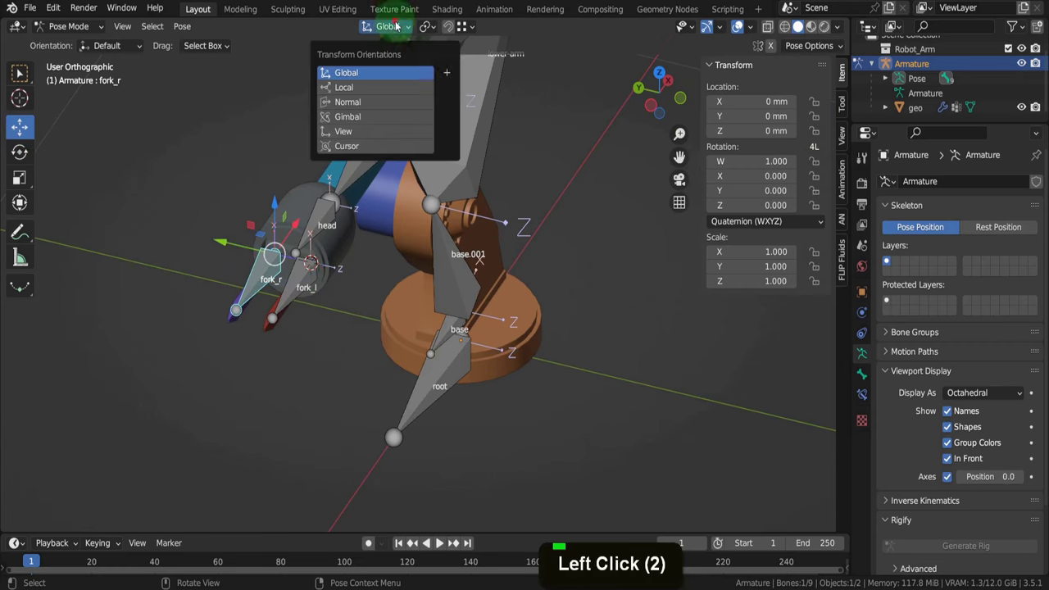
click(348, 88)
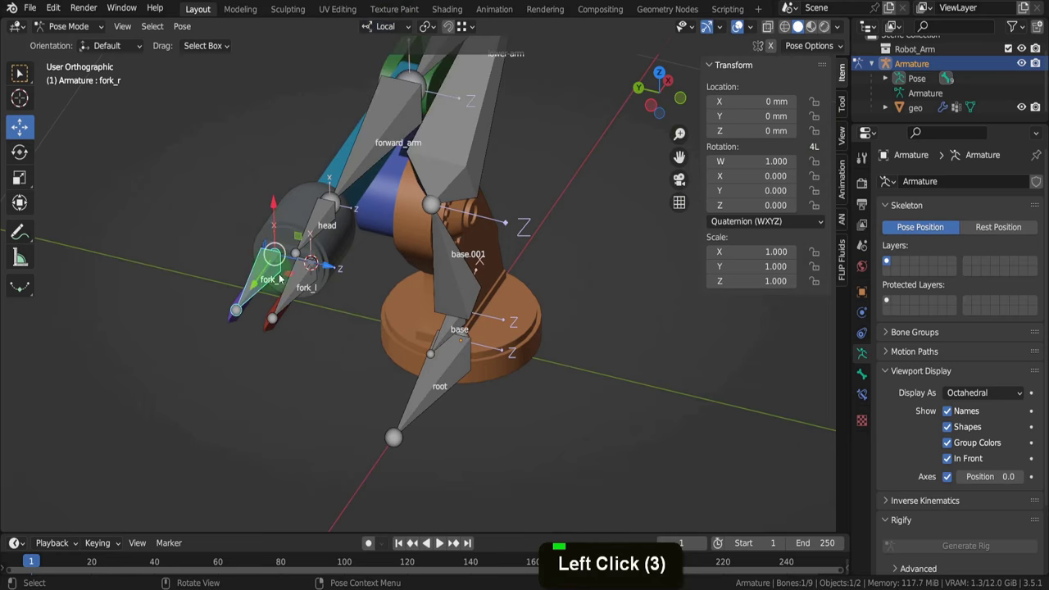
drag(325, 267, 323, 273)
right_click(324, 273)
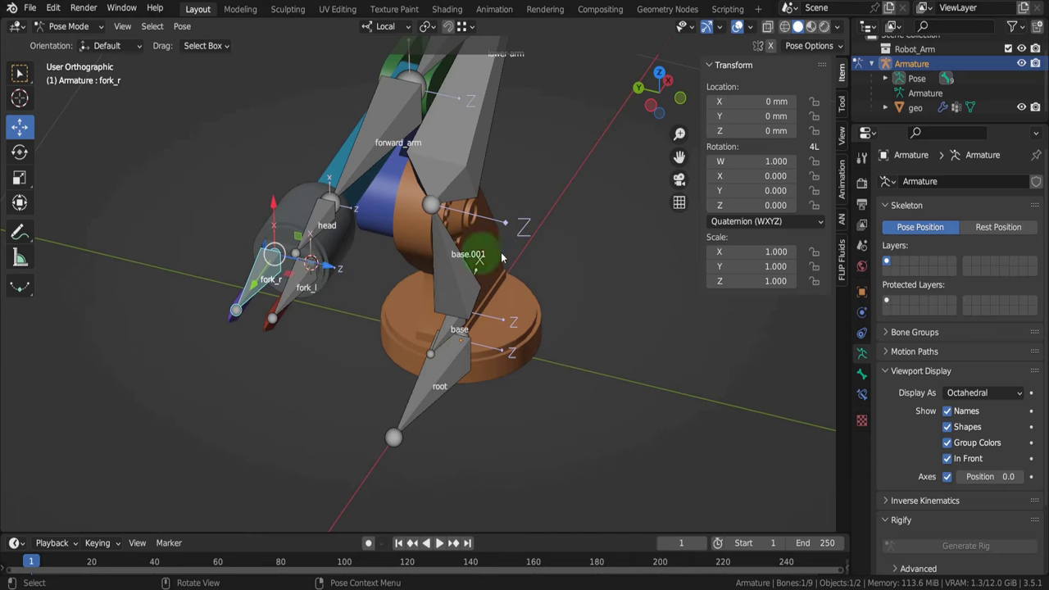
Lock fork_r's X and Y location, all rotation and all scale, and test moving it without keeping the move
drag(814, 101, 813, 119)
drag(813, 160, 814, 267)
click(813, 281)
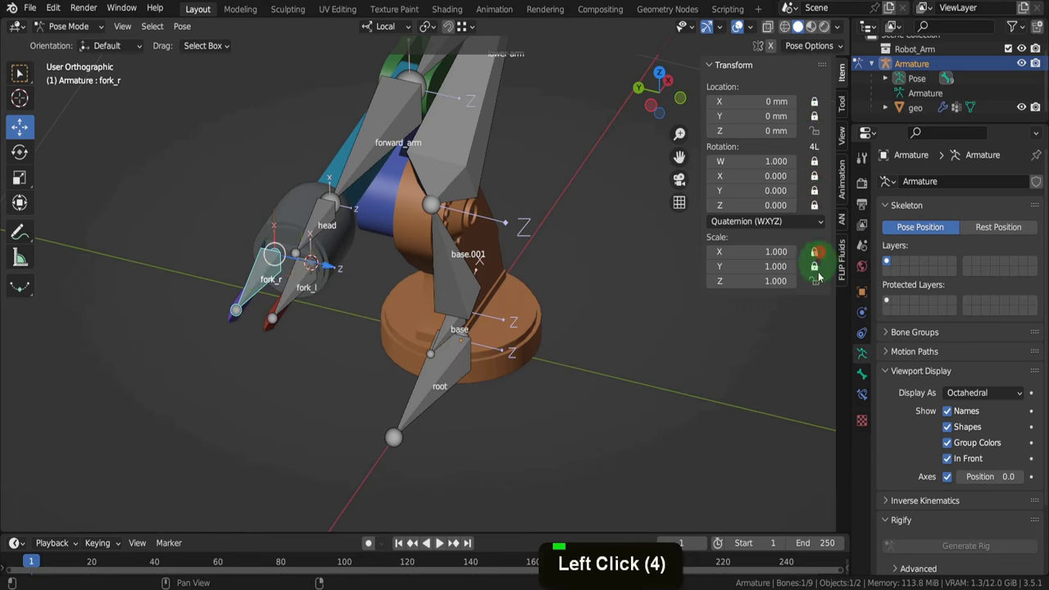
key(g)
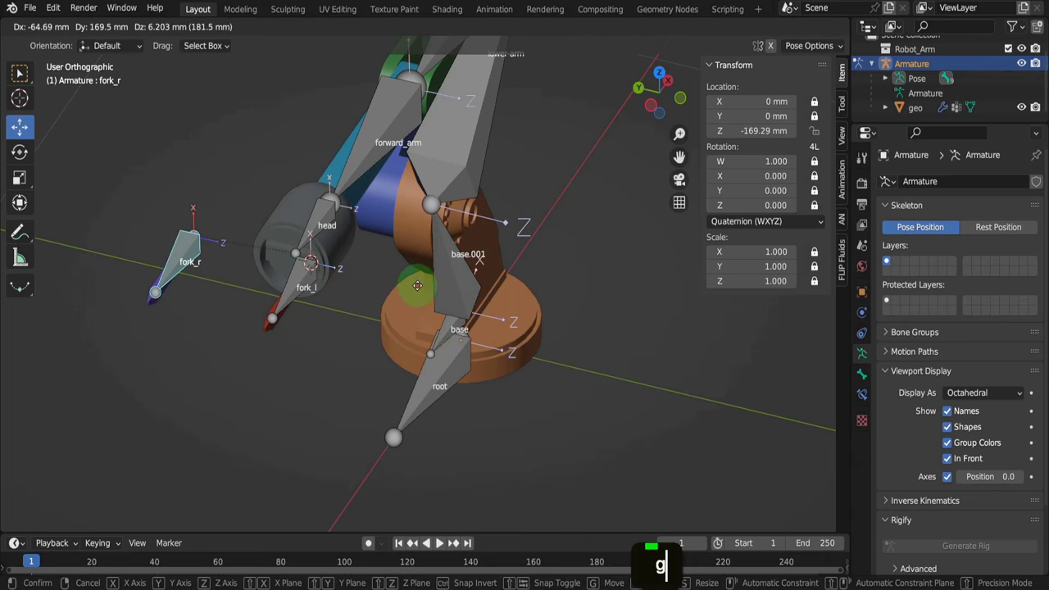
right_click(332, 283)
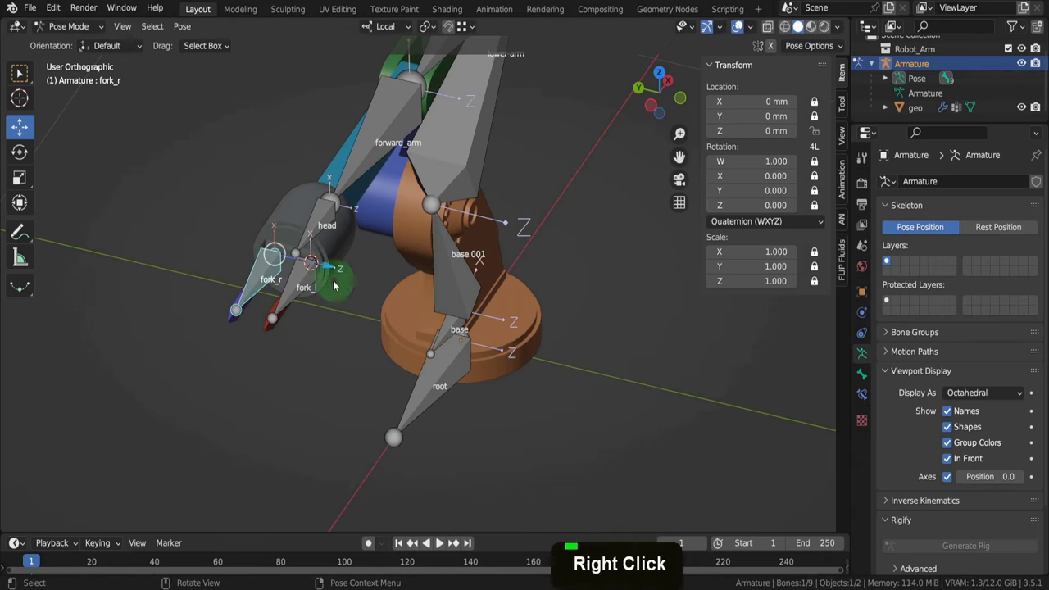
Lock every fork_l transform channel except Z location, and test moving the bone without keeping the move
click(300, 273)
drag(814, 116, 814, 101)
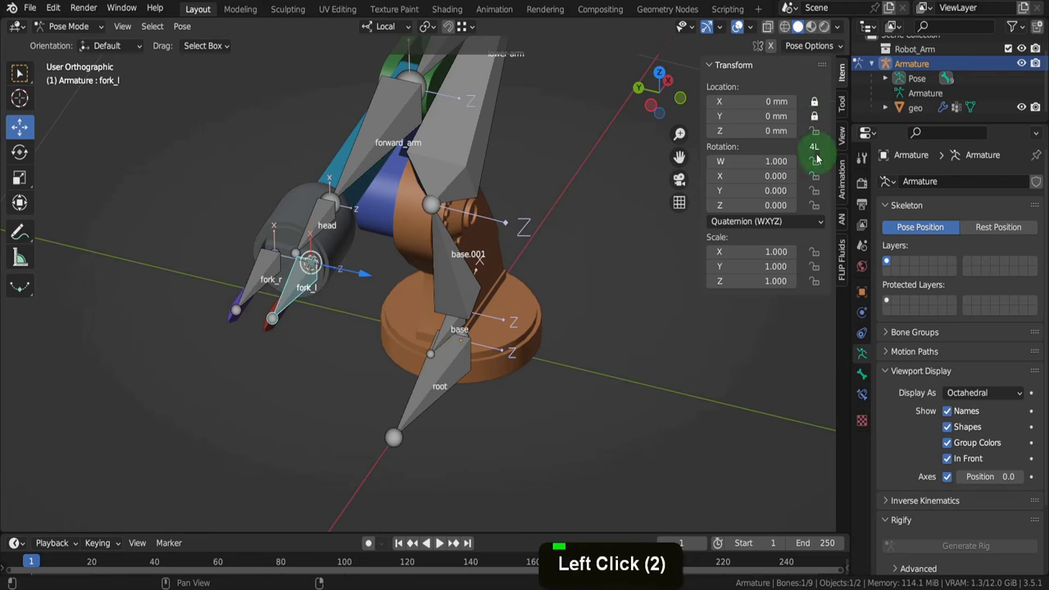
drag(813, 161, 813, 281)
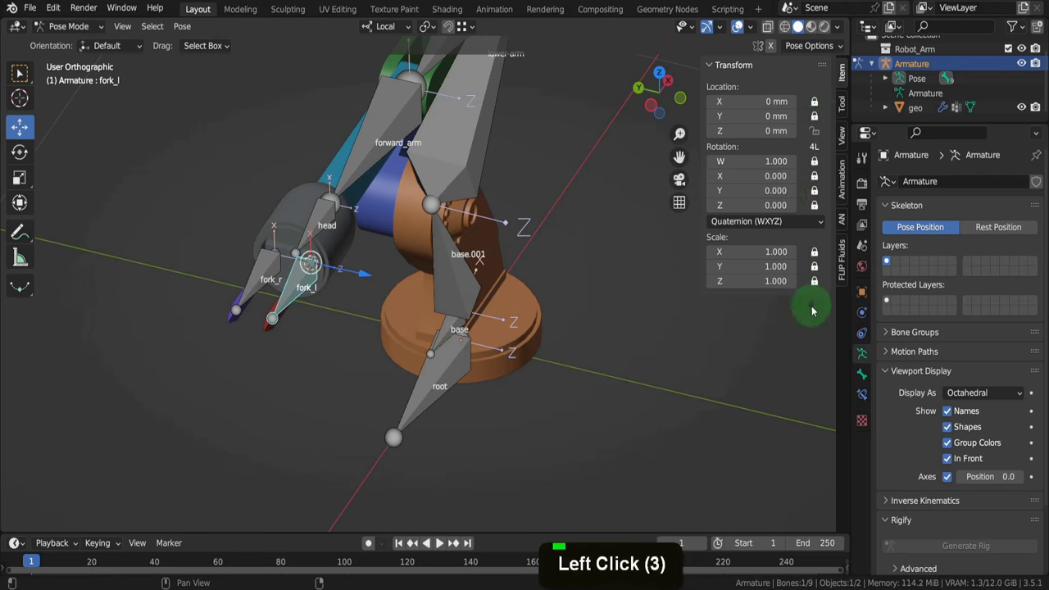
key(g)
right_click(396, 281)
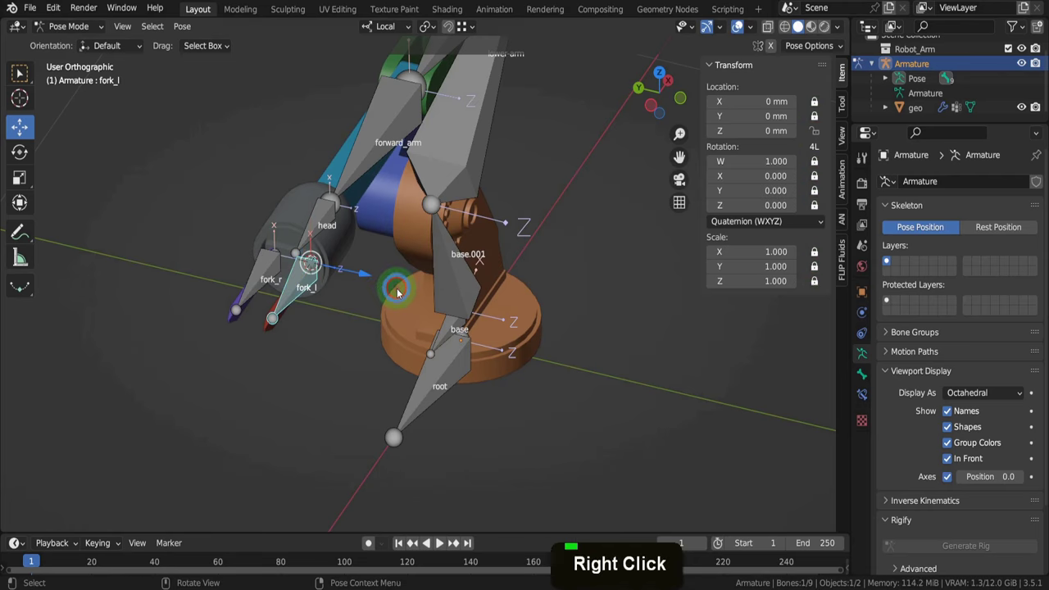
Select the fork_r bone and test moving it without keeping the move
click(324, 220)
middle_drag(436, 184, 409, 188)
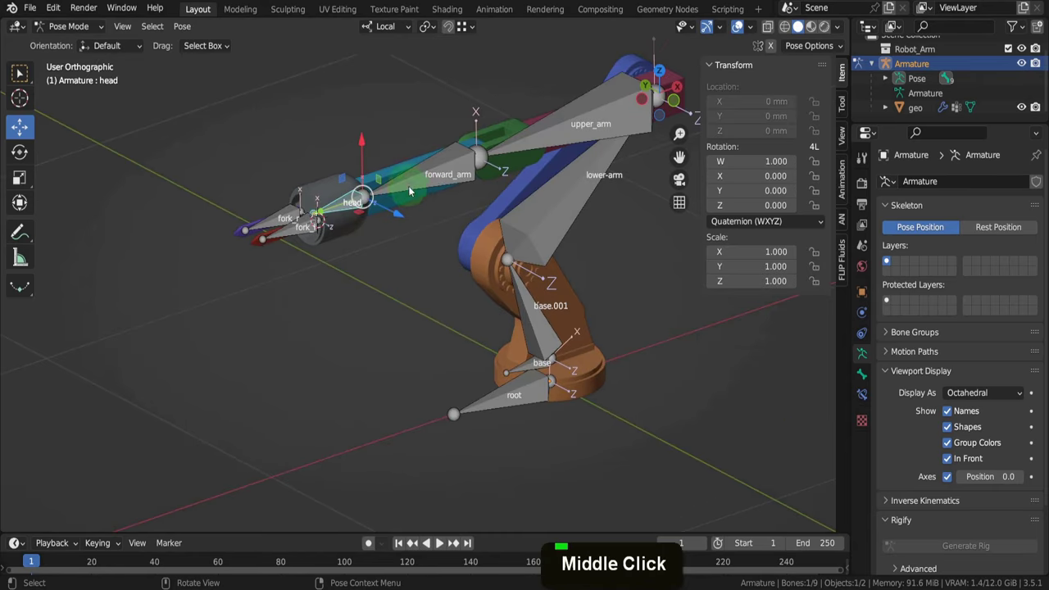
click(288, 217)
key(g)
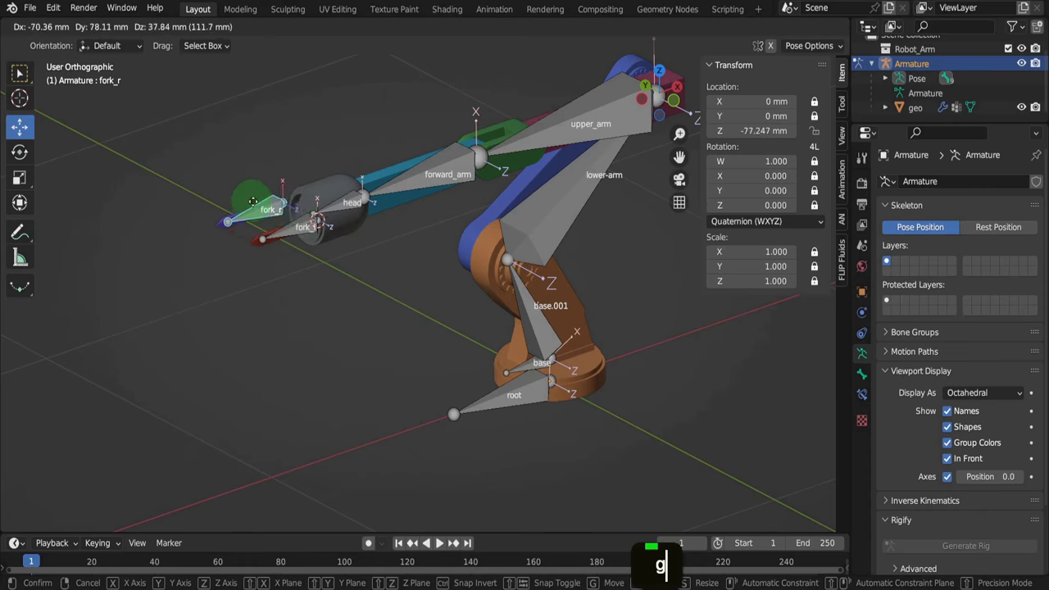
right_click(266, 227)
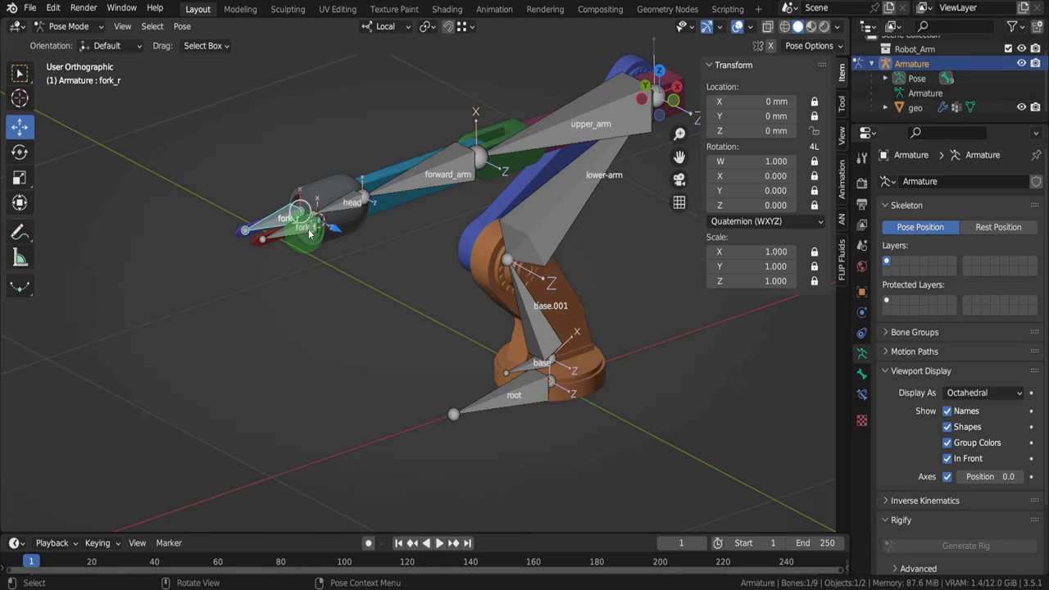
Add a Limit Location bone constraint to fork_r with Minimum Z and Maximum Z enabled and the owner set to Local Space
click(862, 395)
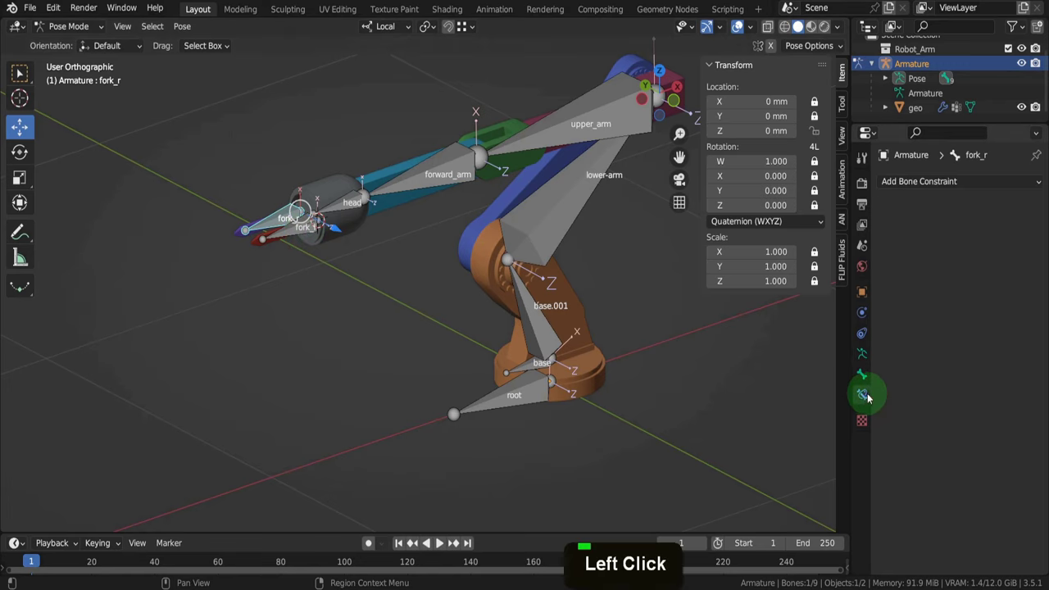
click(867, 334)
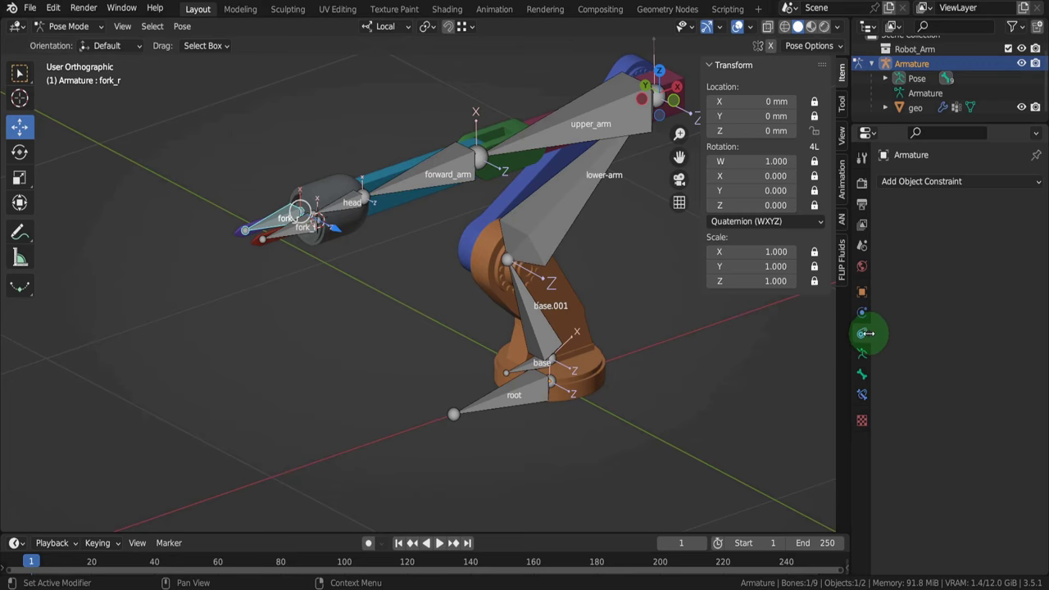
click(865, 396)
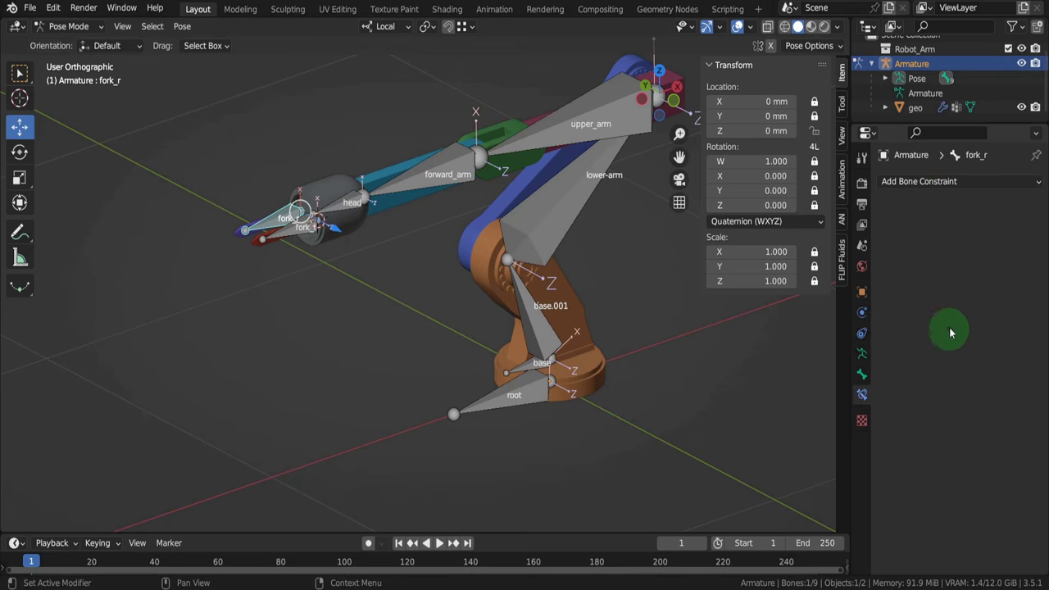
click(921, 181)
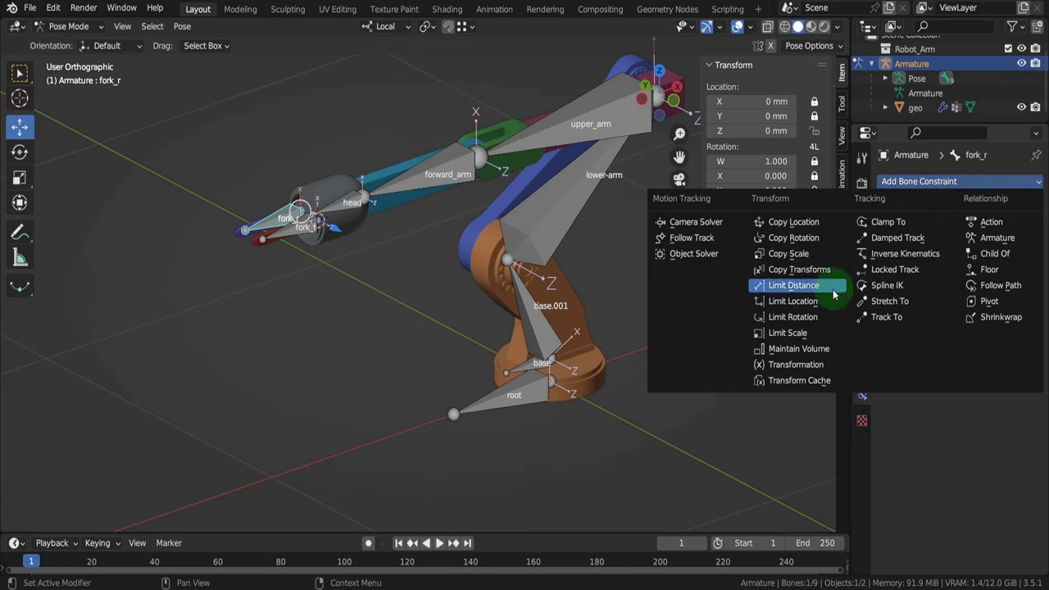
click(792, 301)
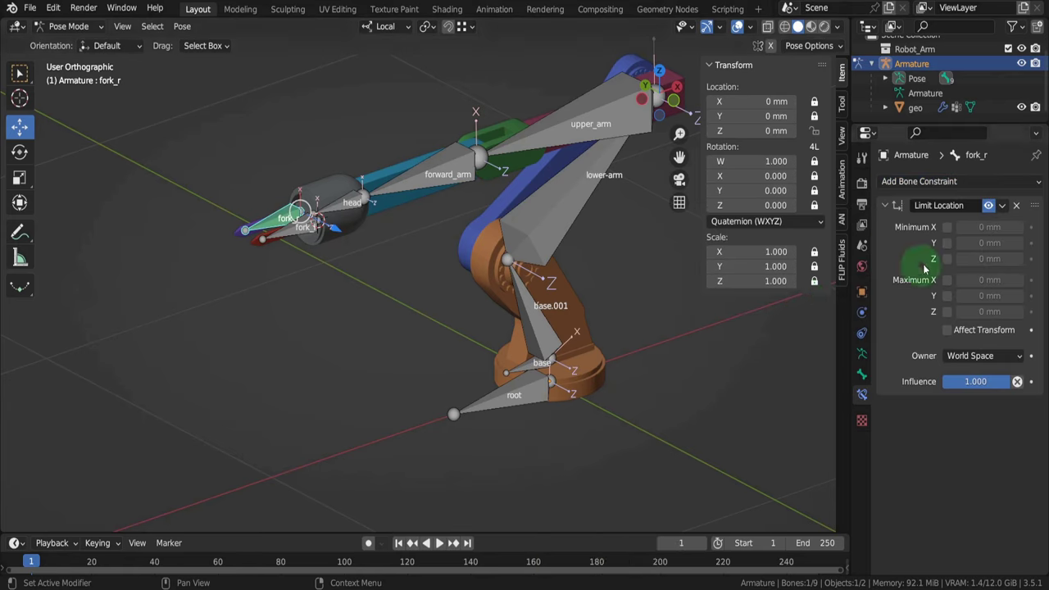
click(947, 258)
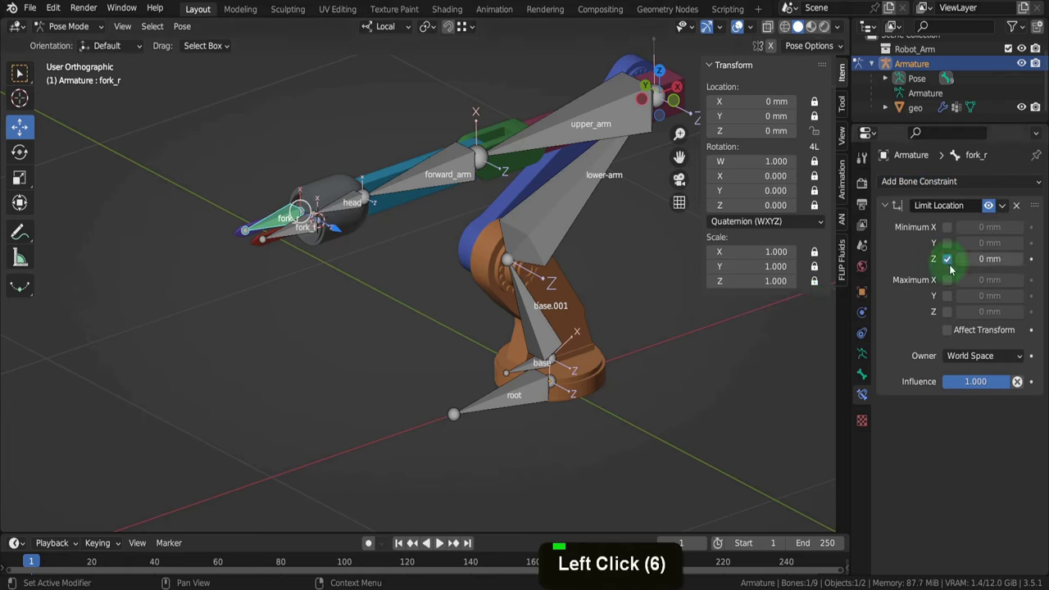
click(948, 312)
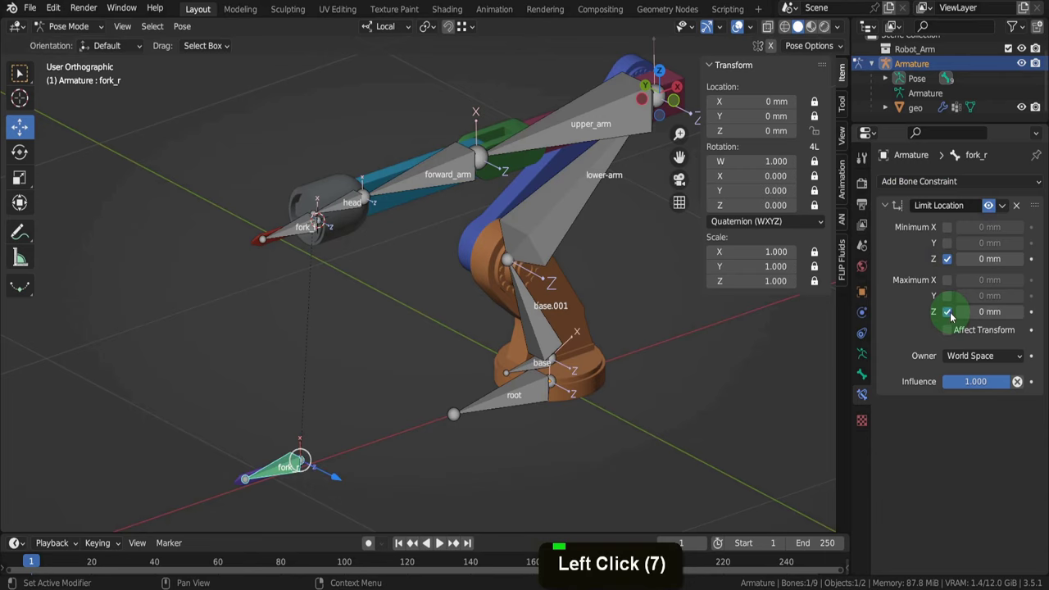
click(967, 354)
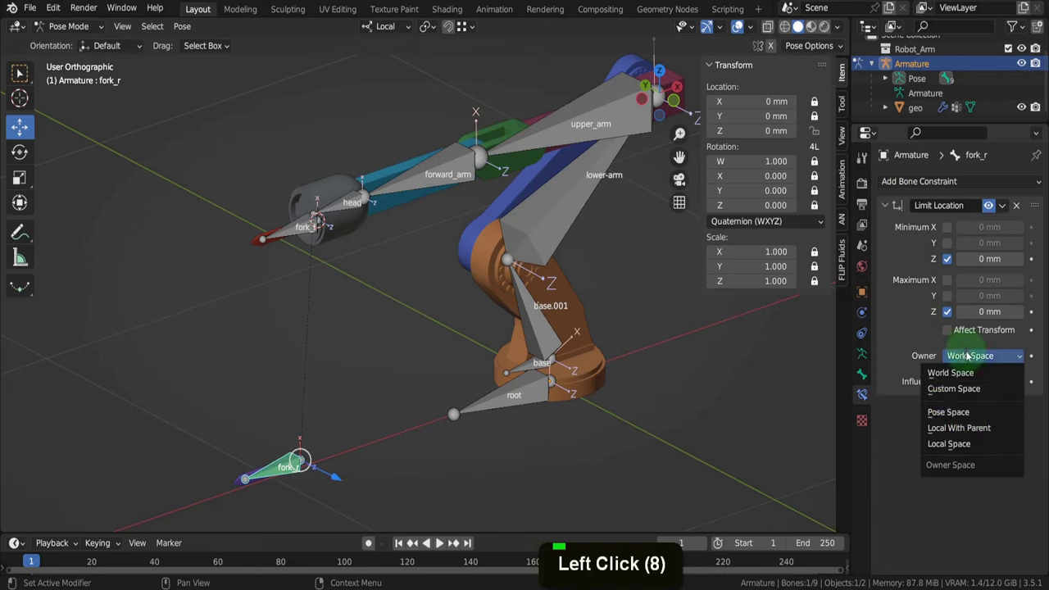
click(969, 444)
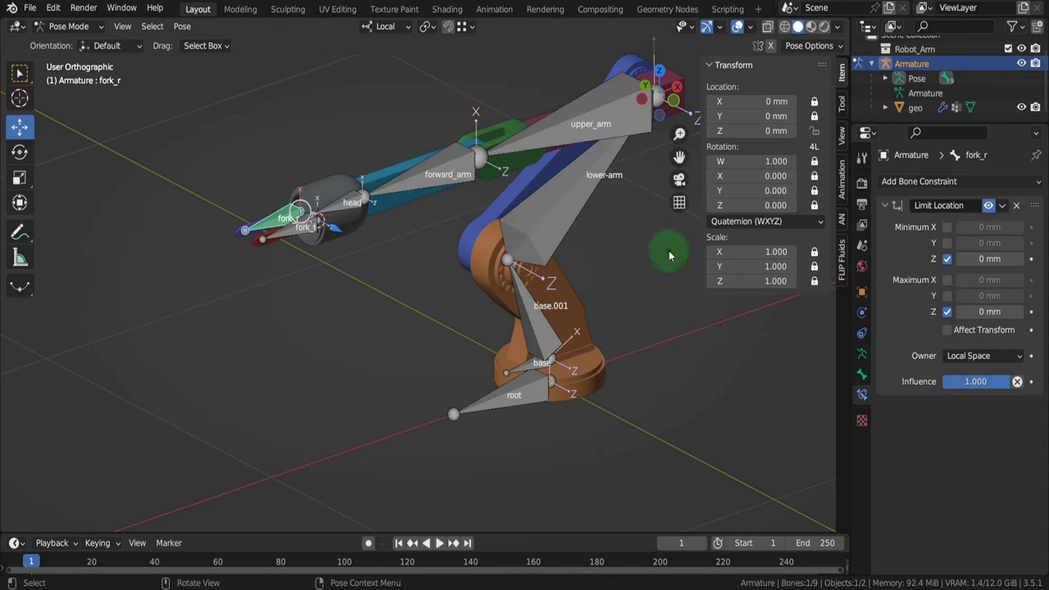
Turn off fork_r's Limit Location constraint and set the bone's Z location to 31 mm
middle_drag(358, 226, 369, 204)
scroll(319, 178, up, 3)
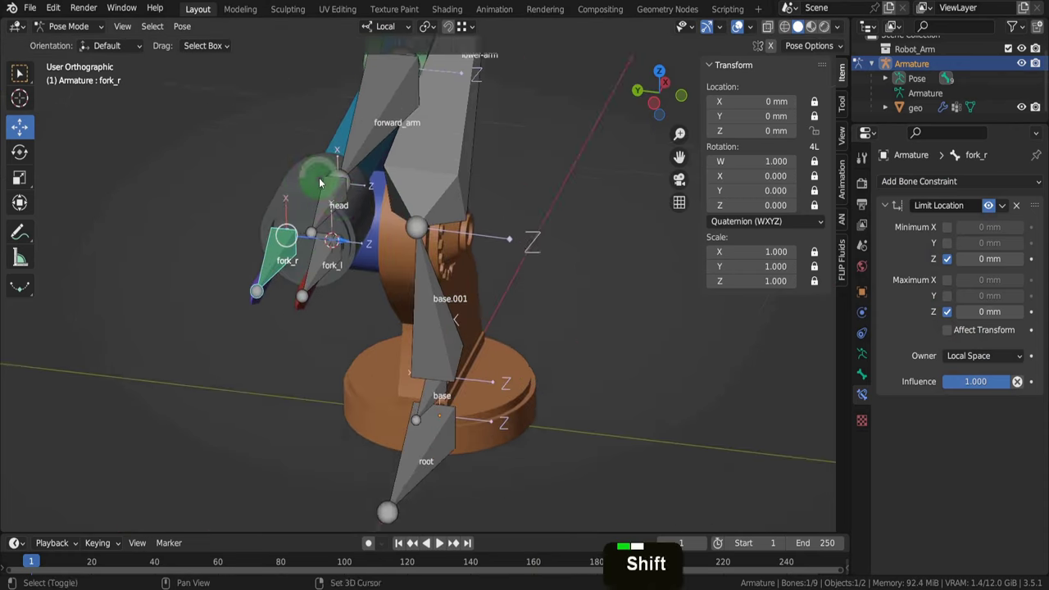
shift+middle_drag(318, 178, 400, 258)
scroll(401, 259, up, 4)
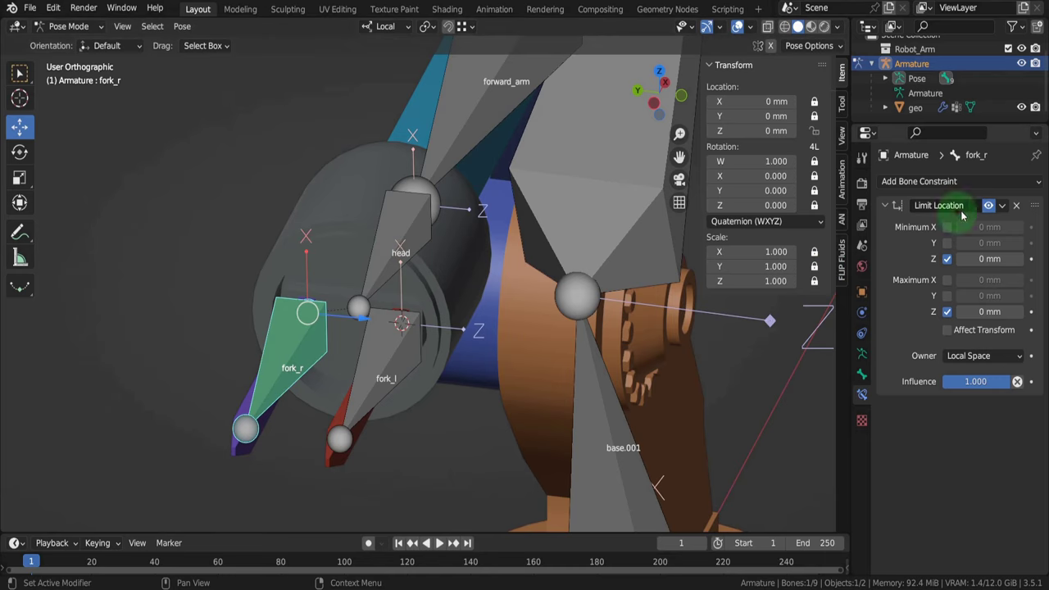
click(989, 207)
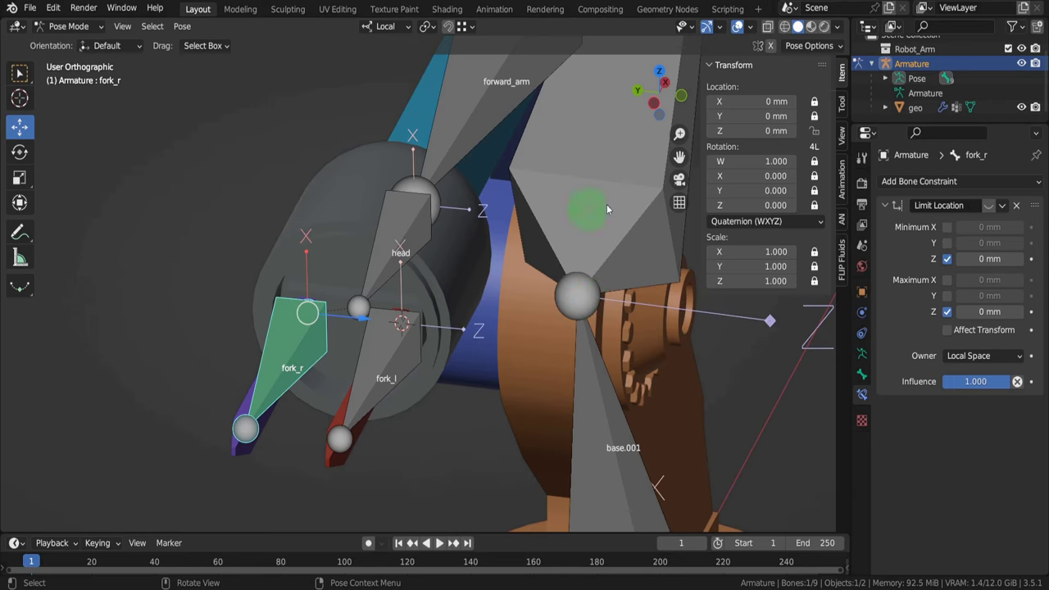
drag(760, 133, 495, 282)
right_click(496, 283)
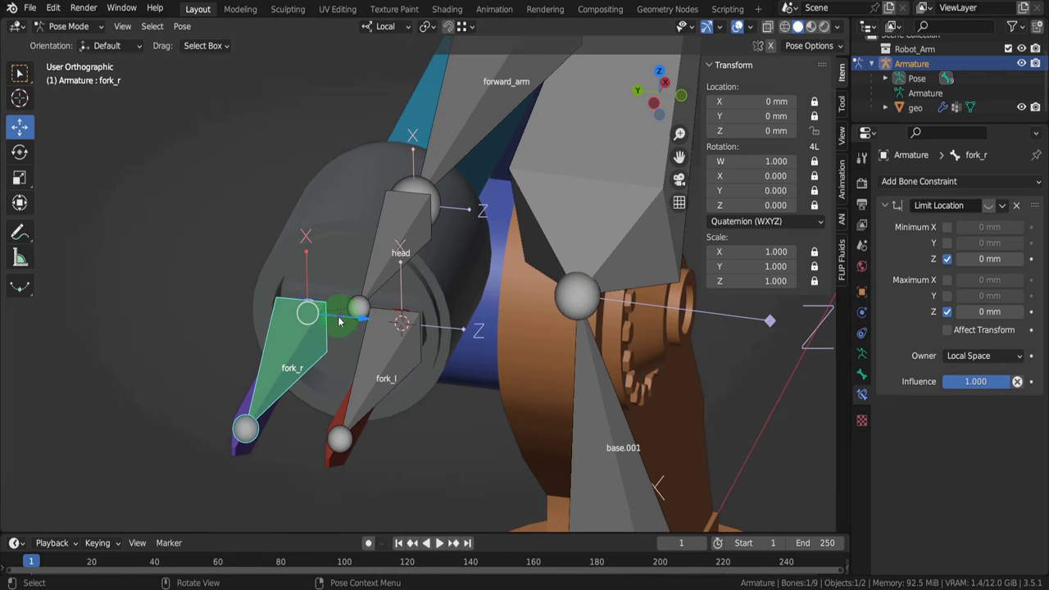
drag(351, 321, 401, 322)
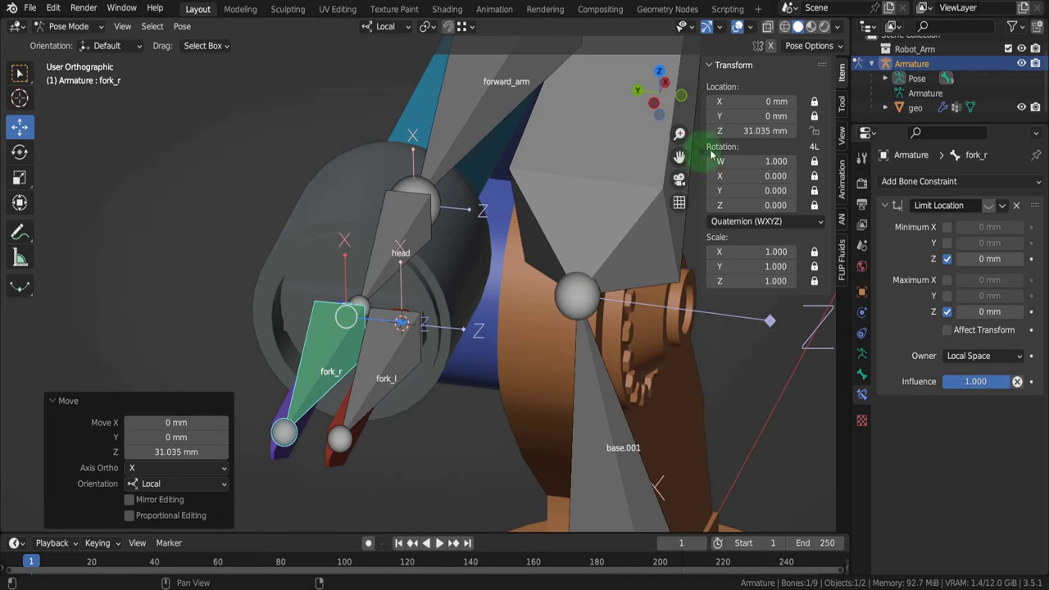
click(751, 132)
text(31)
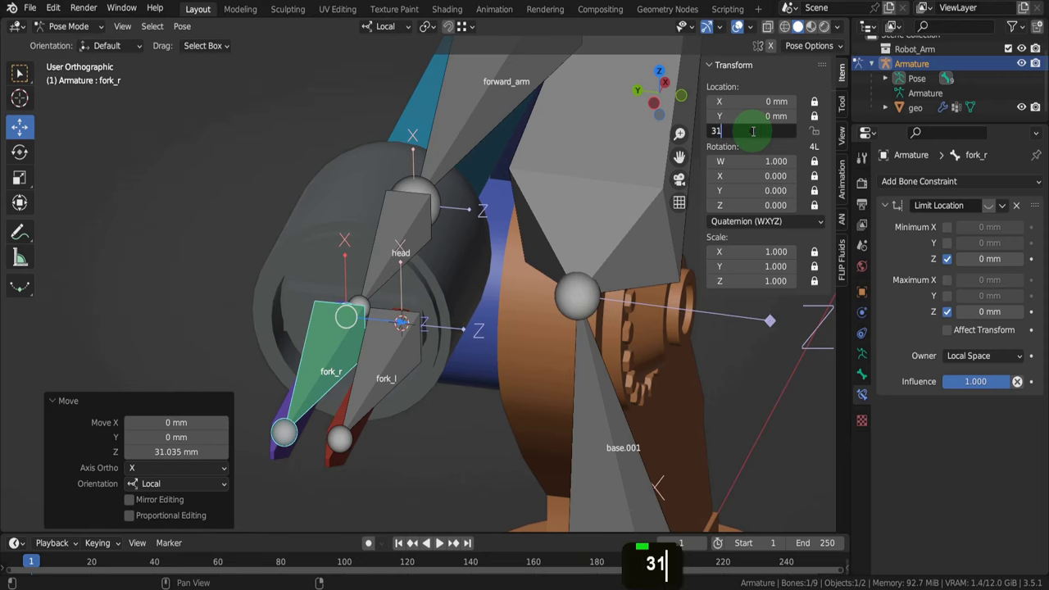
key(Return)
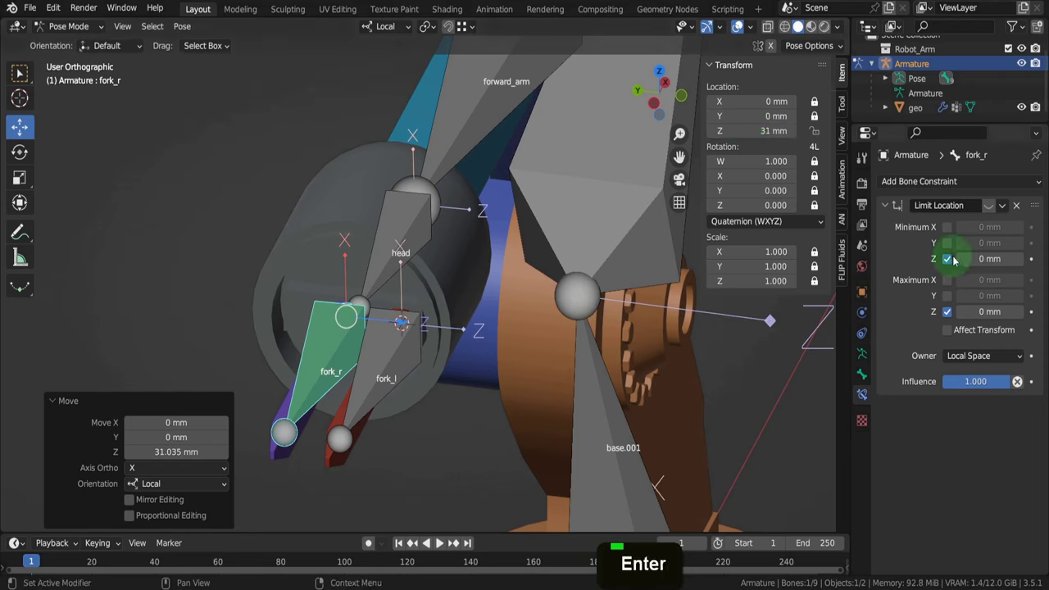
Set fork_r's Maximum Z limit to 31 mm, turn the constraint back on, and test moving the bone without keeping the move
click(988, 312)
text(31)
key(Return)
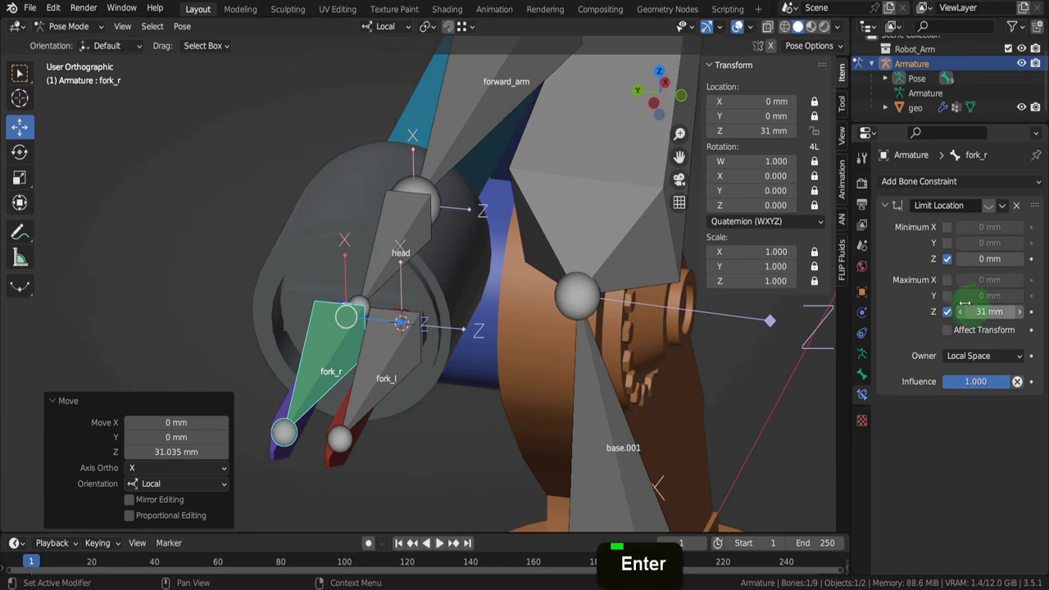
click(989, 205)
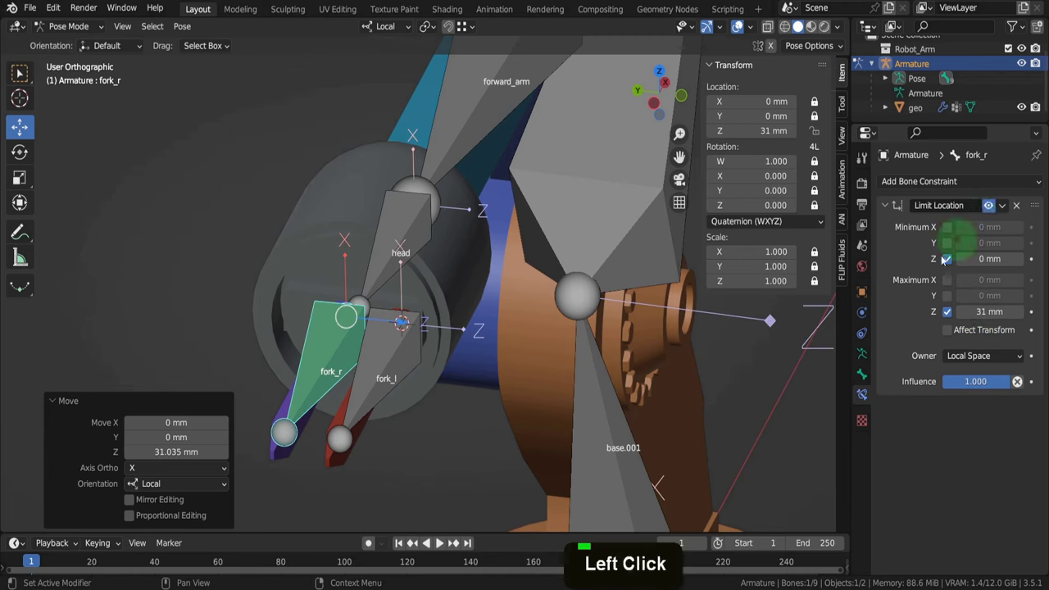
drag(401, 321, 524, 329)
right_click(524, 329)
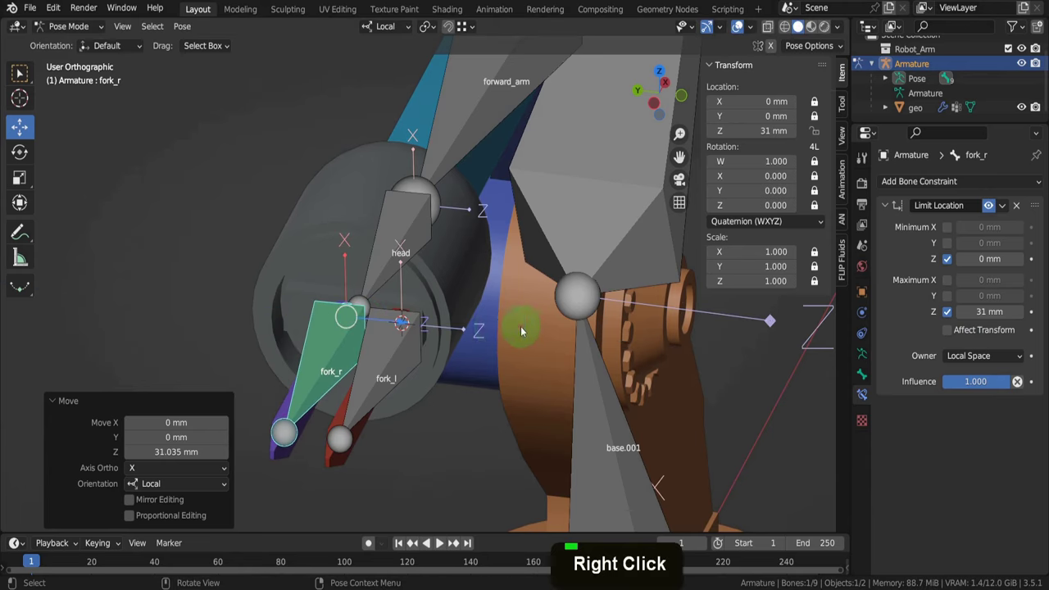
Add a Limit Location constraint to fork_l with Minimum Z and Maximum Z enabled and the owner set to Local Space
click(399, 343)
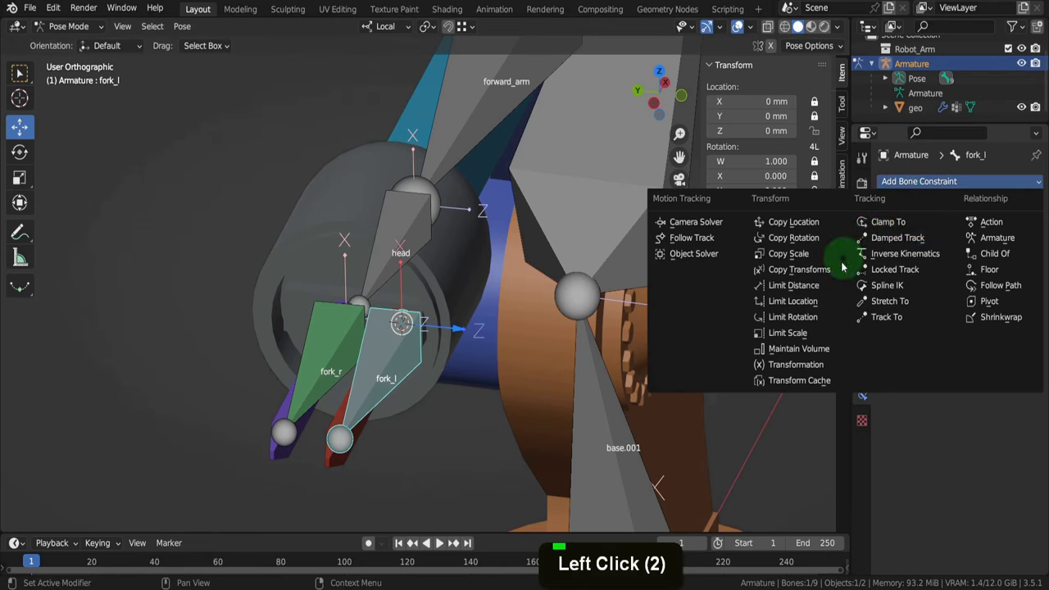
click(807, 301)
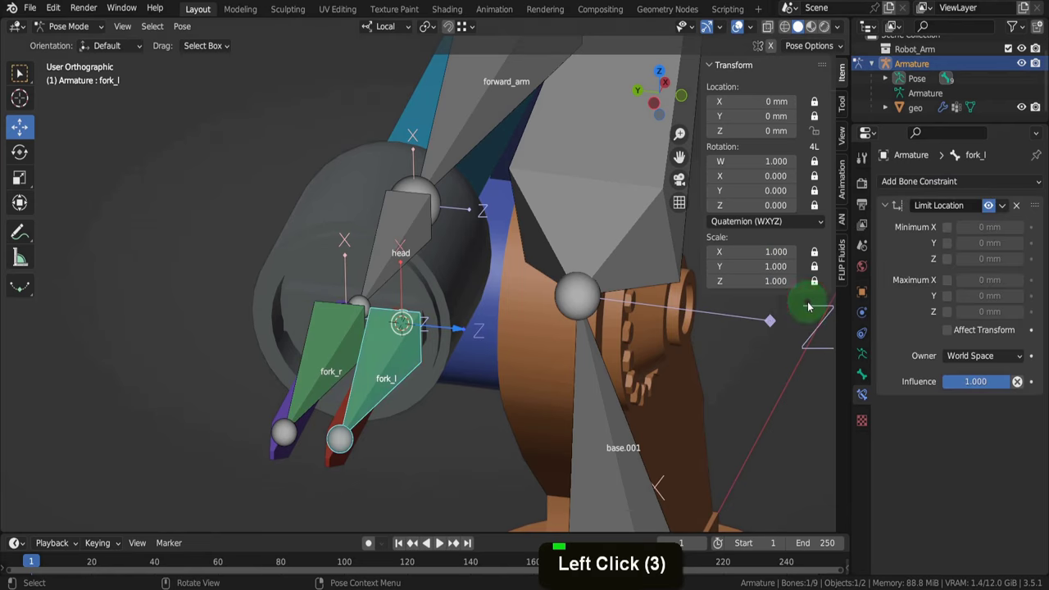
click(947, 258)
click(947, 312)
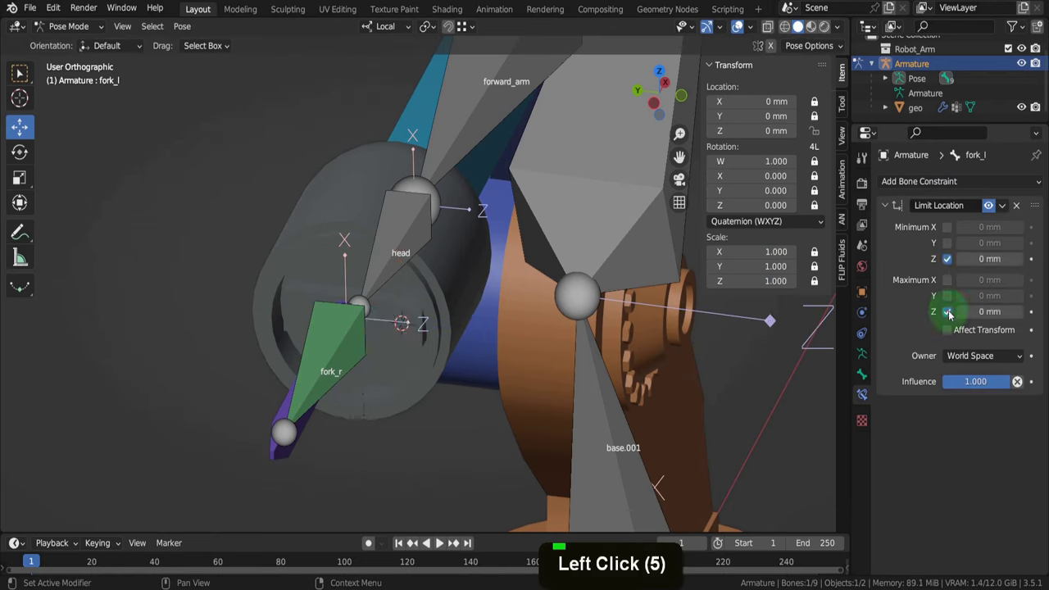
click(979, 356)
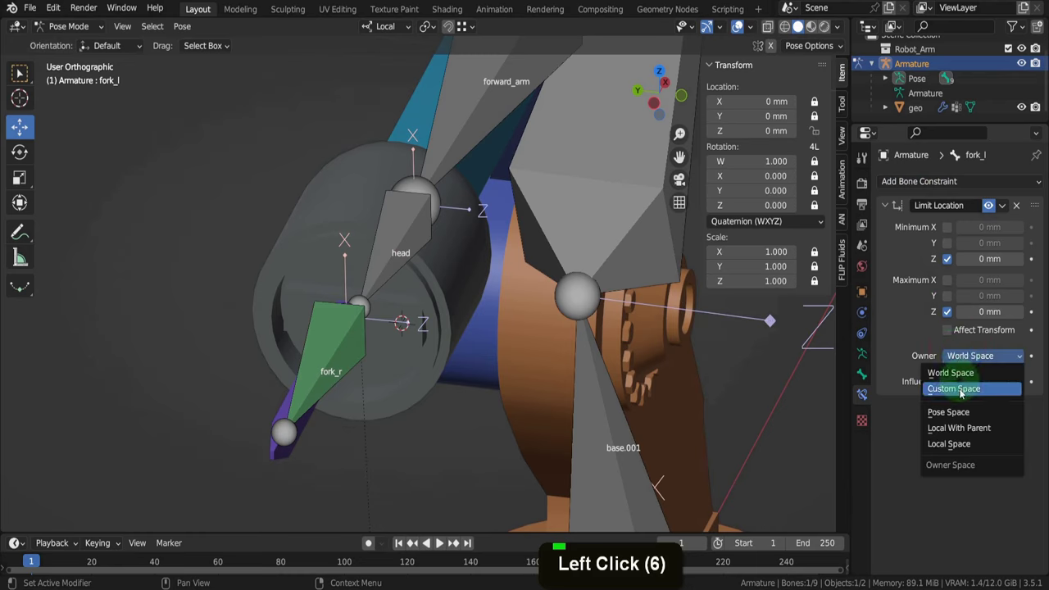
click(954, 445)
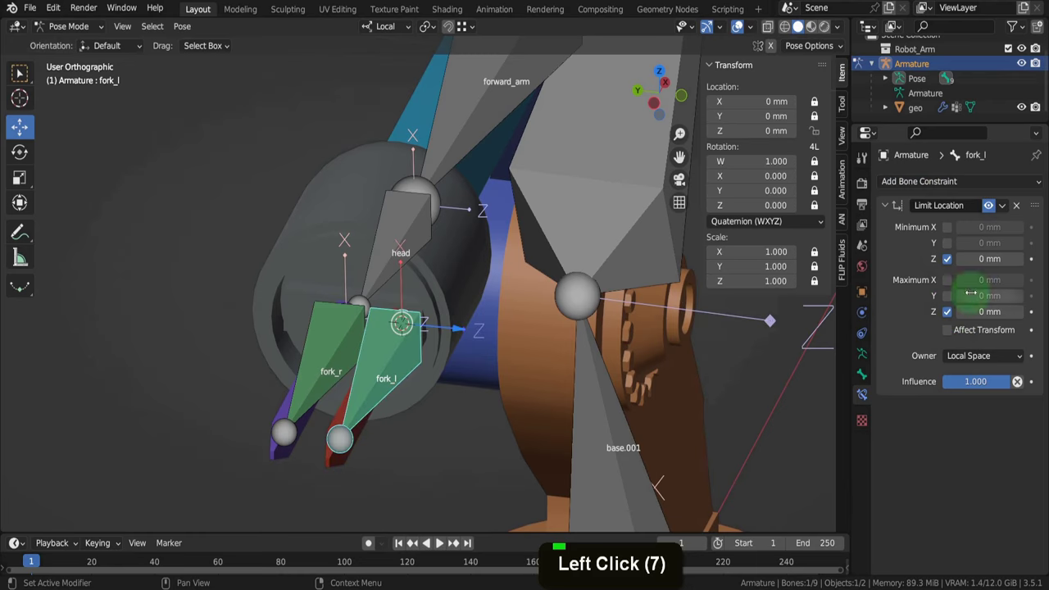
Set fork_l's Minimum Z limit to -31 mm and test moving fork_l and fork_r without keeping the moves
click(979, 261)
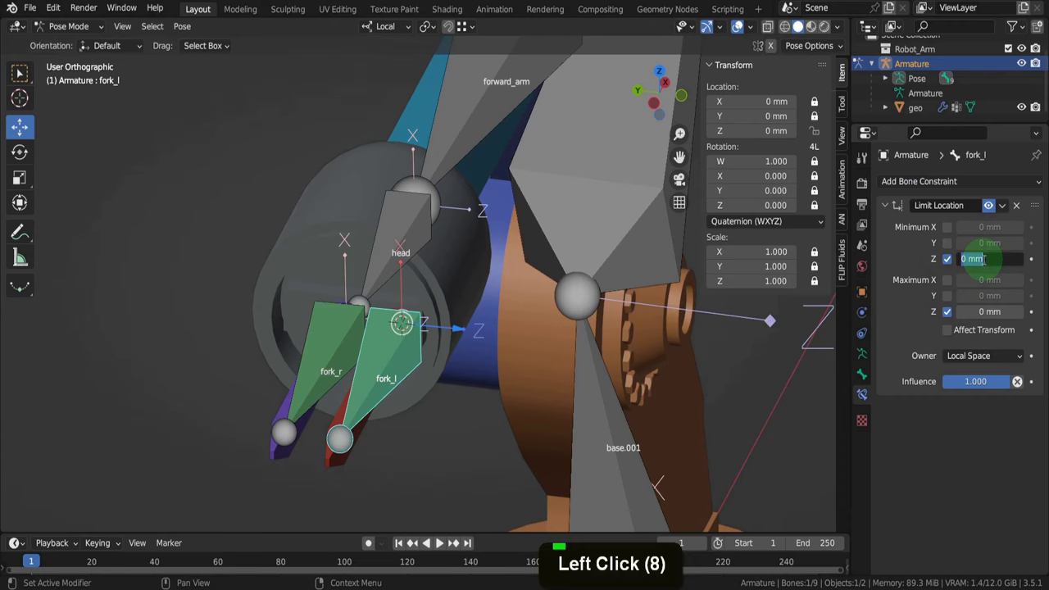
text(-31)
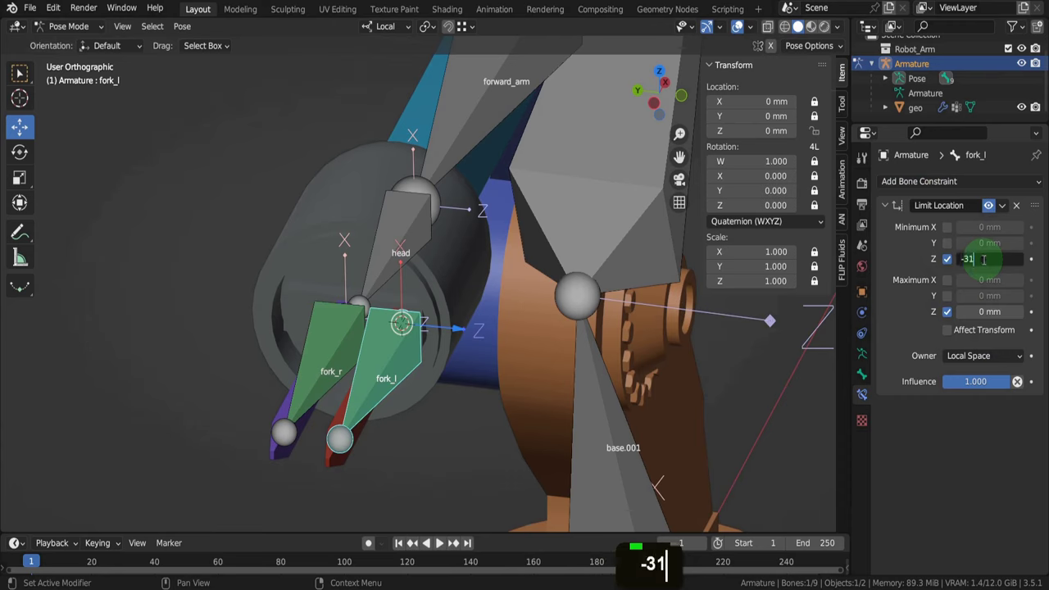
key(Return)
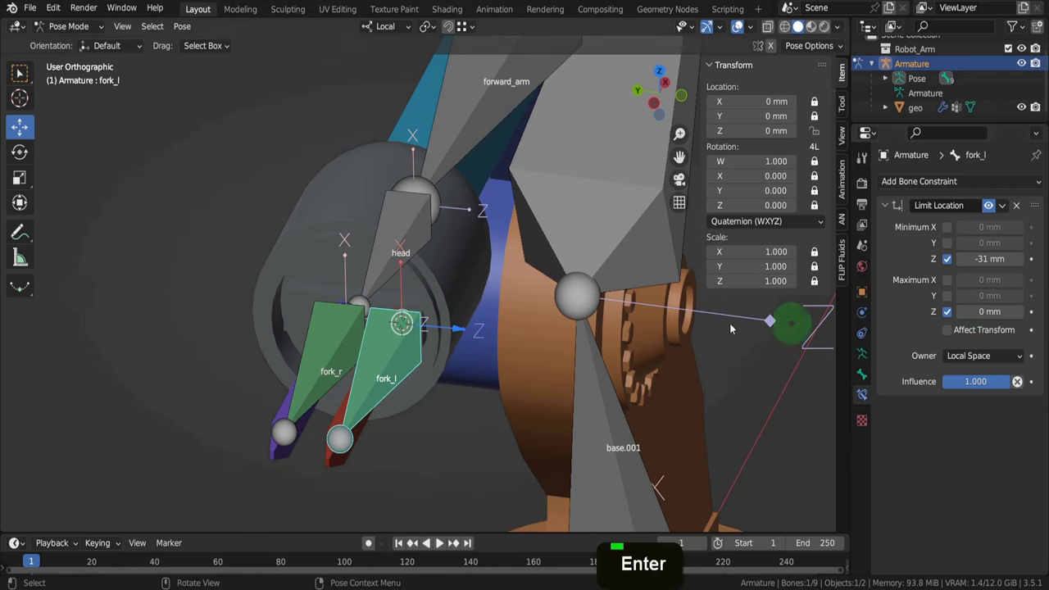
key(g)
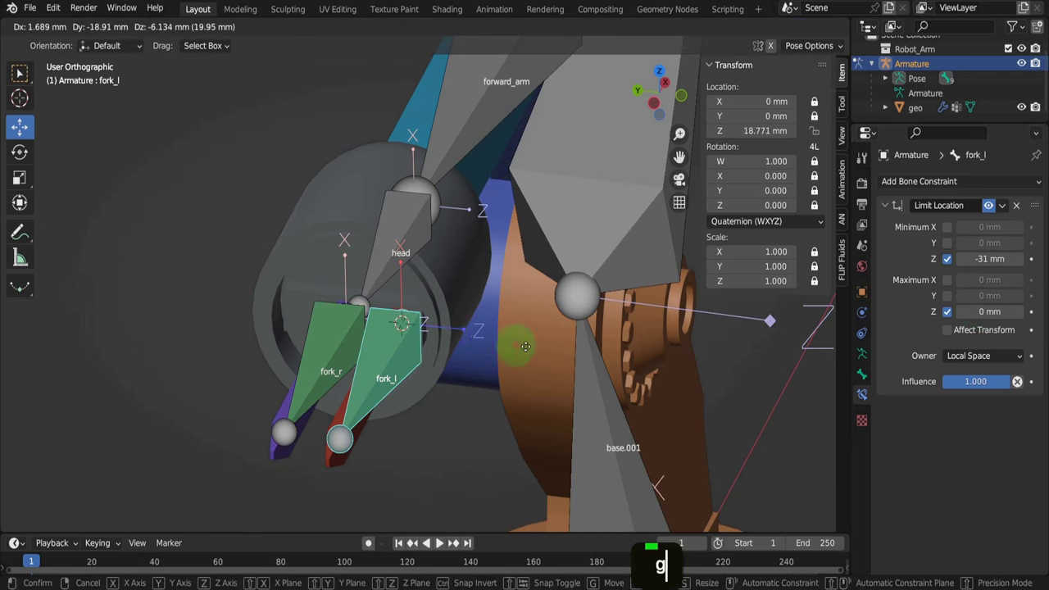
right_click(402, 323)
click(323, 333)
key(g)
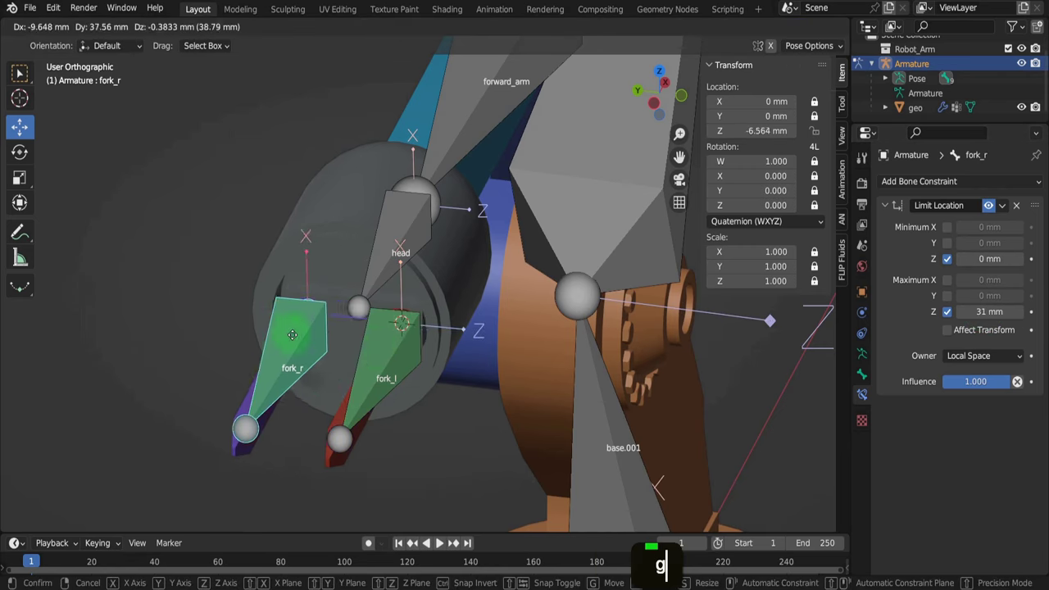
right_click(407, 352)
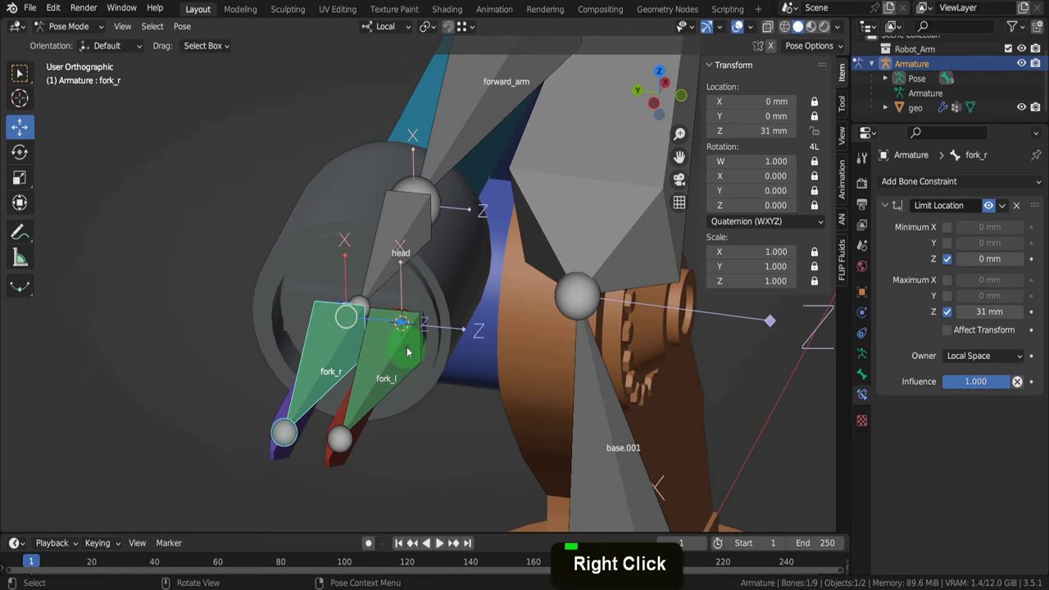
Select all the armature's bones and clear their rotation, scale and location
click(391, 206)
key(a)
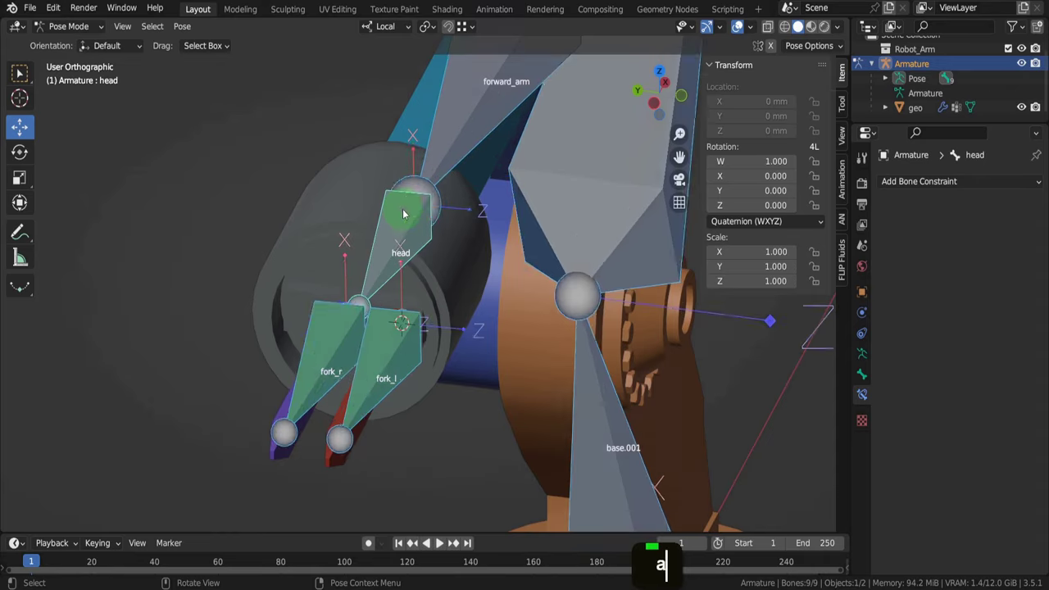
scroll(322, 326, down, 4)
scroll(322, 326, down, 1)
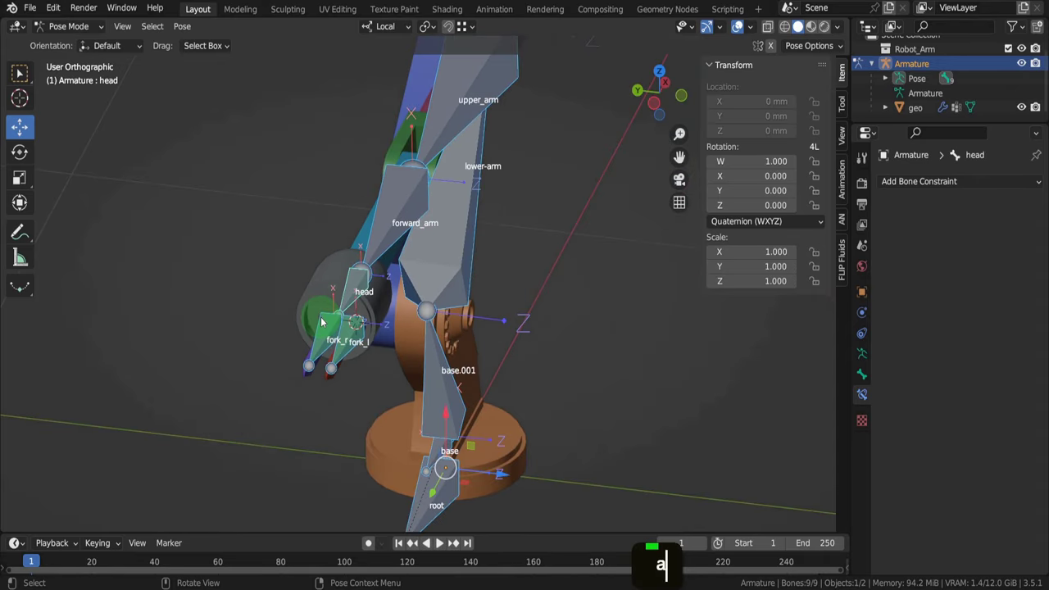
key(alt+r)
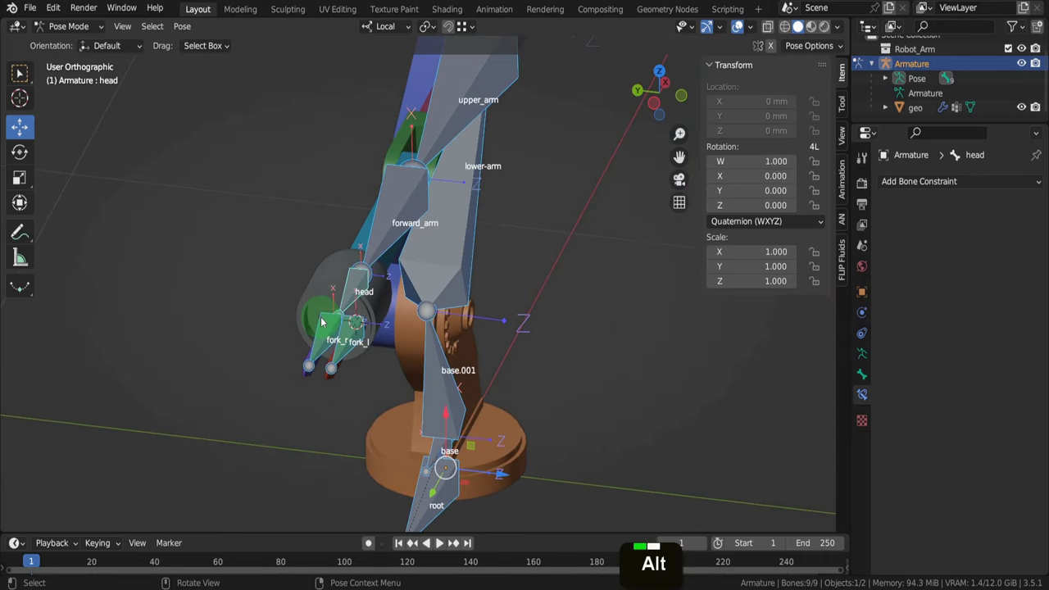
key(alt+s)
key(alt+g)
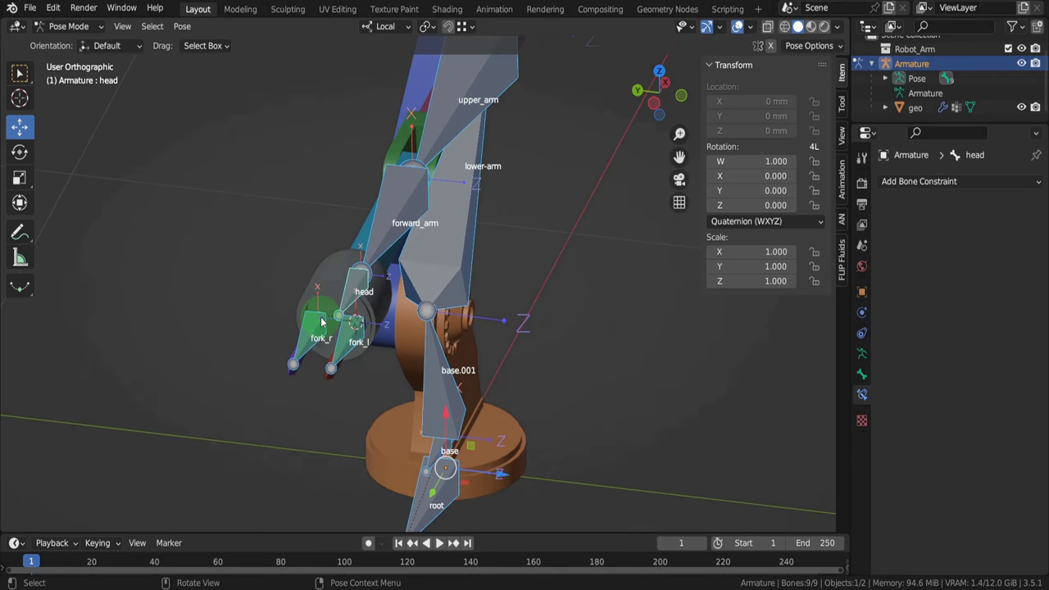
In front view, select the head bone and add a Limit Rotation constraint to it
key(1)
scroll(356, 331, down, 3)
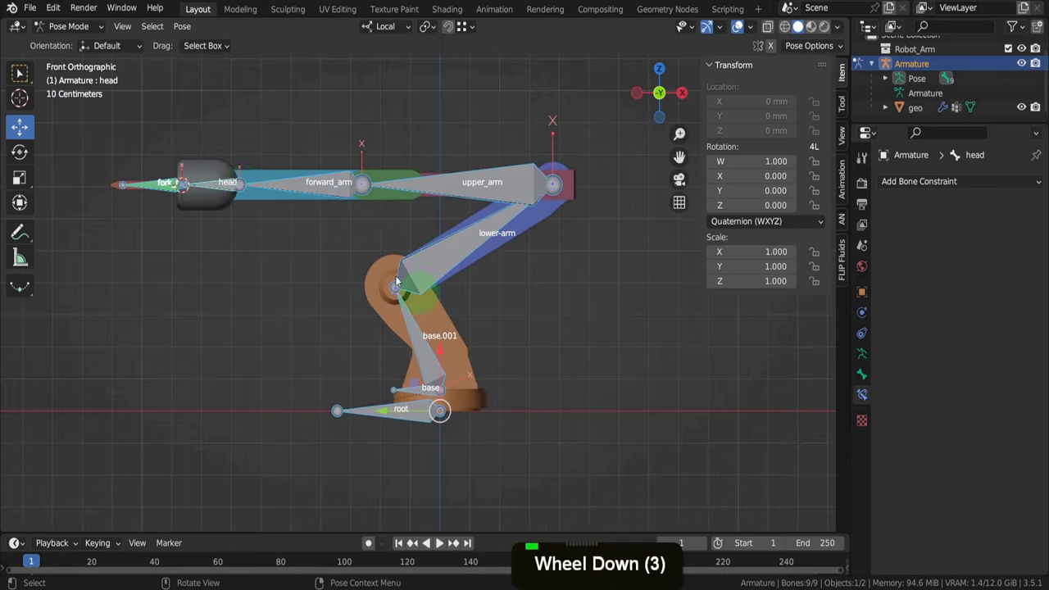
click(227, 183)
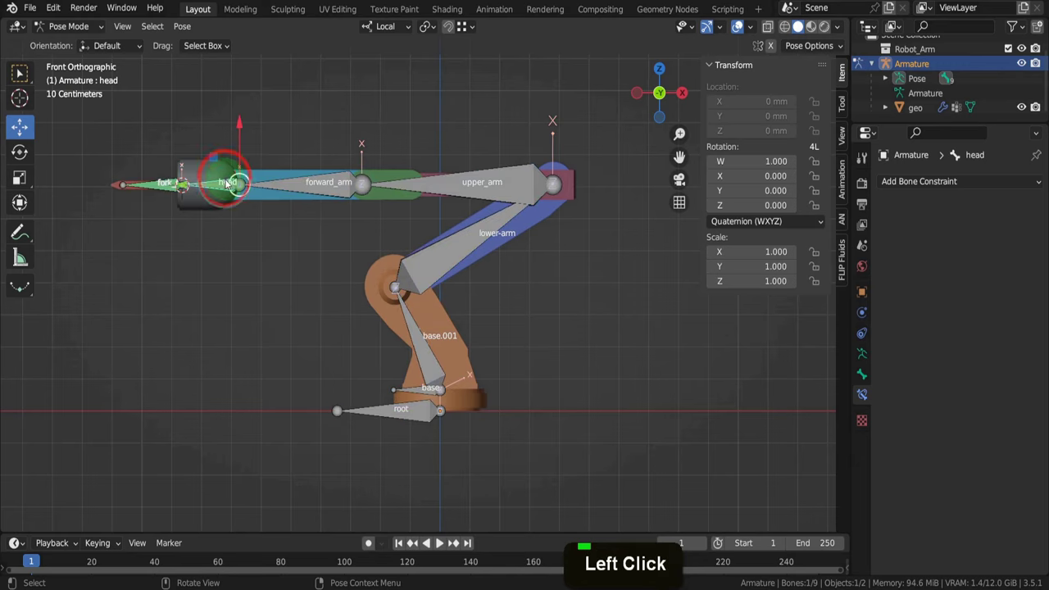
click(890, 184)
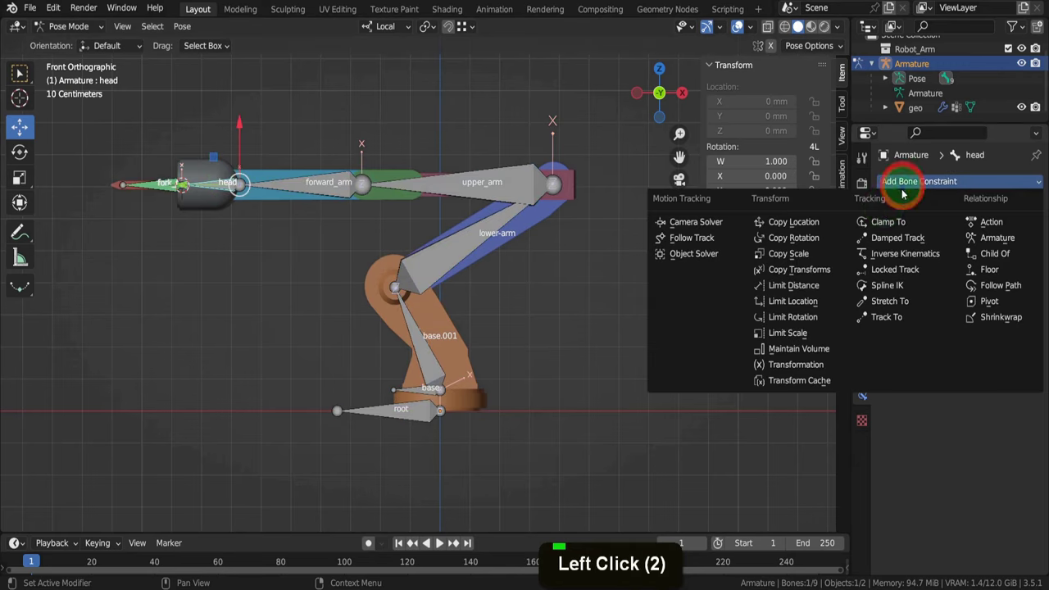
click(811, 318)
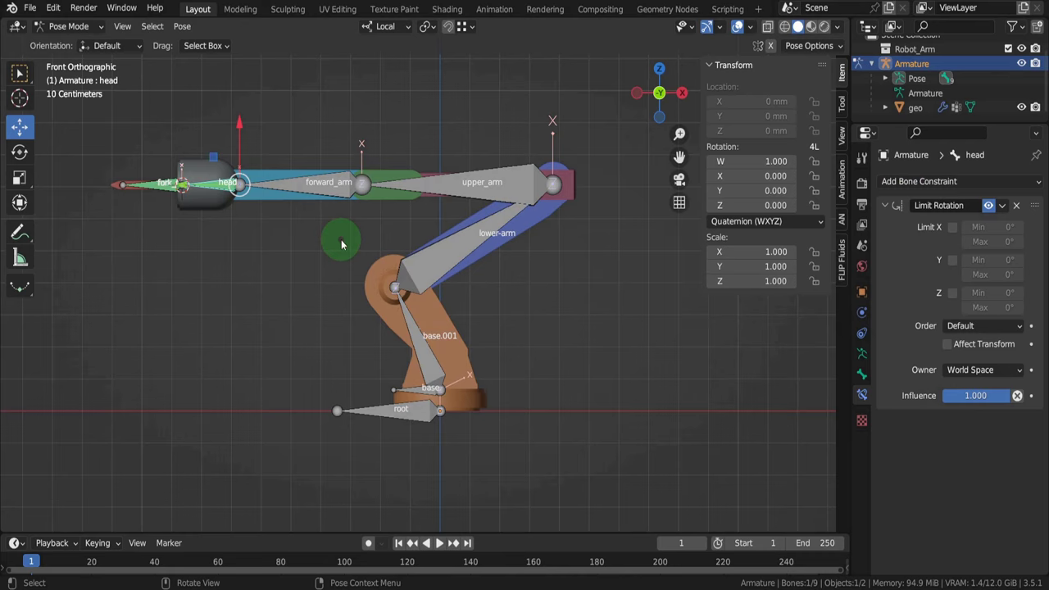
Test the head bone's Z rotation in both directions without keeping the change
drag(726, 205, 489, 355)
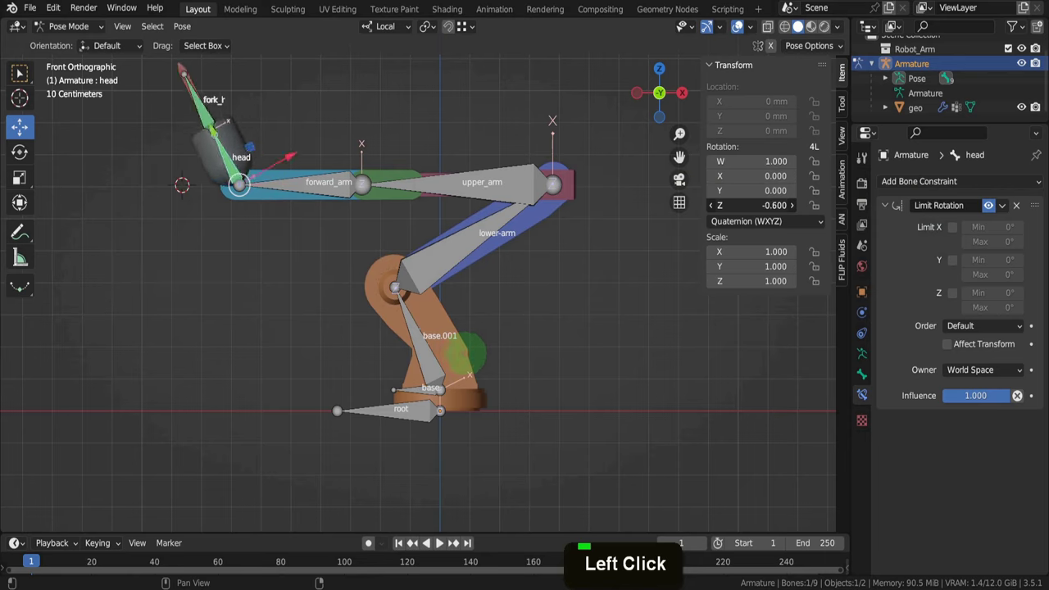
drag(490, 355, 565, 355)
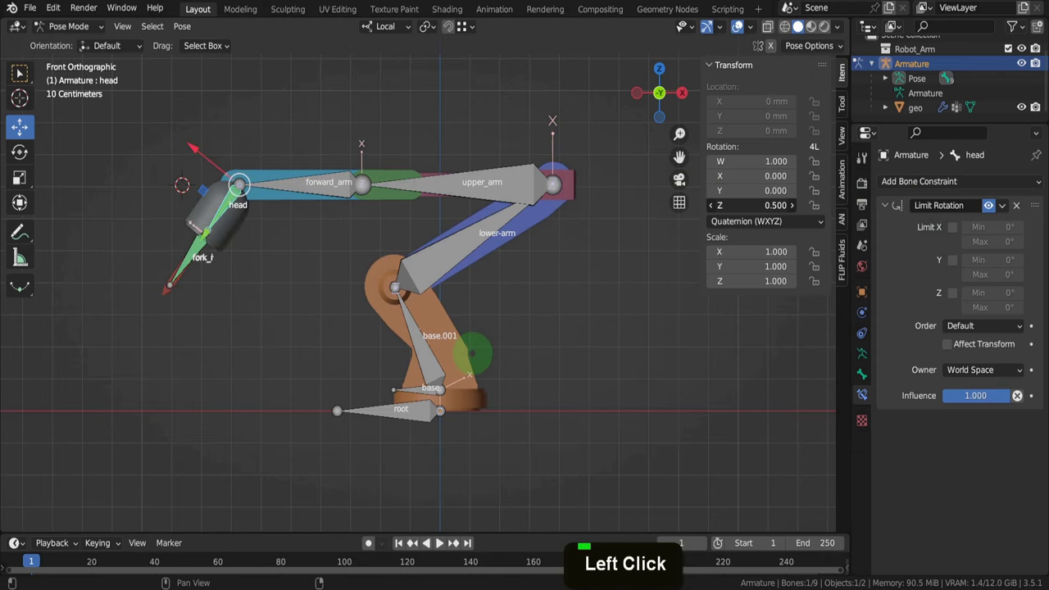
right_click(726, 205)
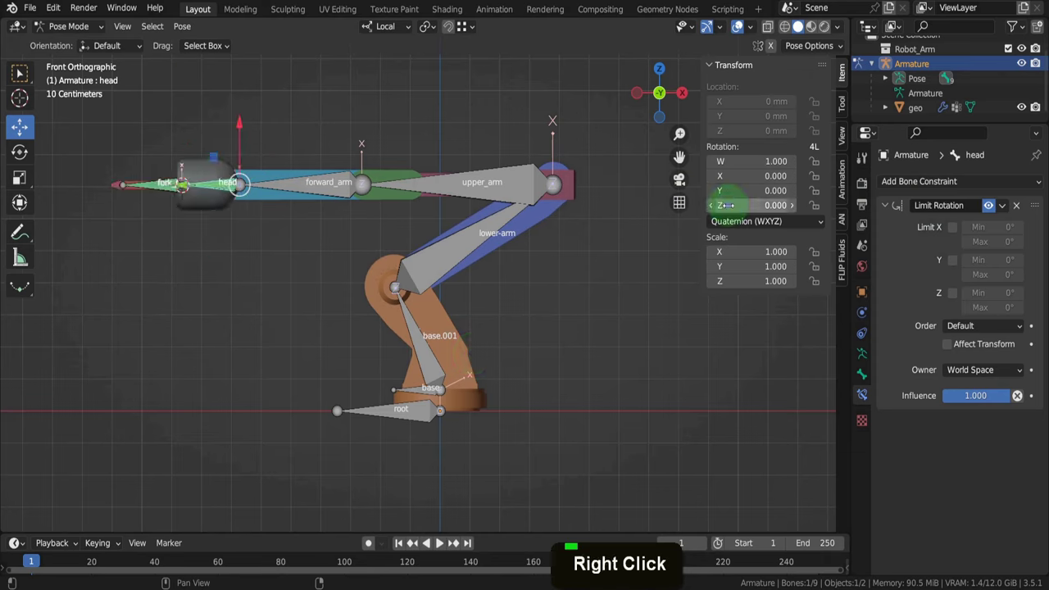
Enable the X, Y and Z limits in the head bone's Limit Rotation constraint and set the owner to Local Space
click(952, 227)
click(952, 260)
click(952, 292)
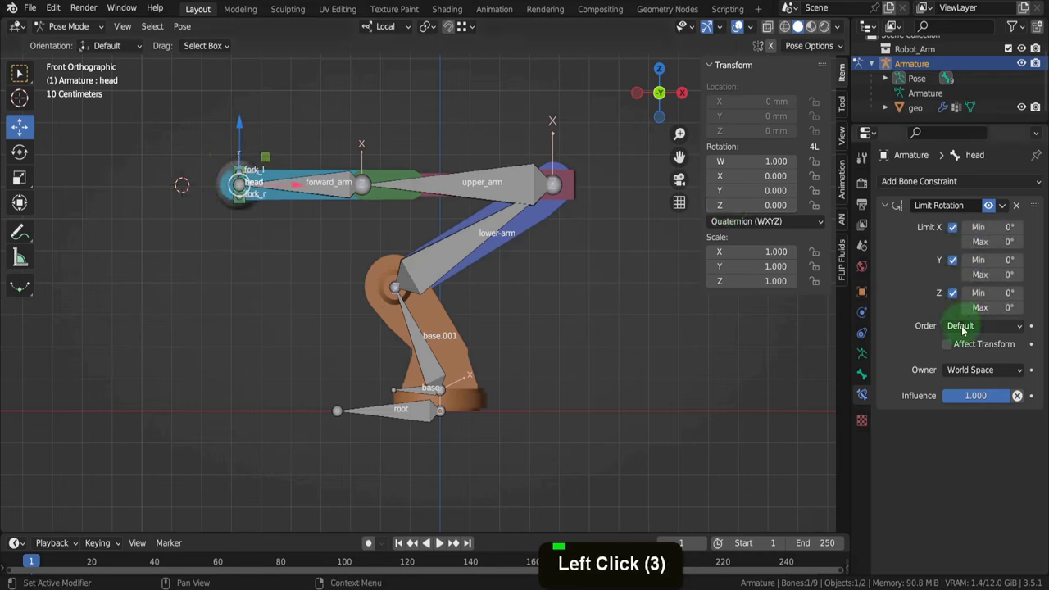
click(960, 370)
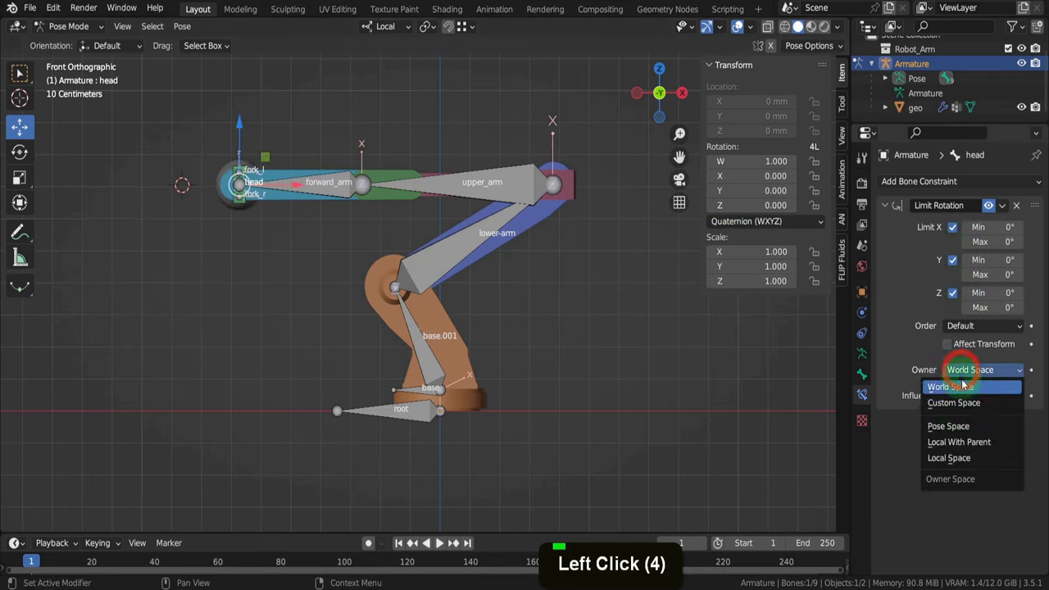
click(956, 456)
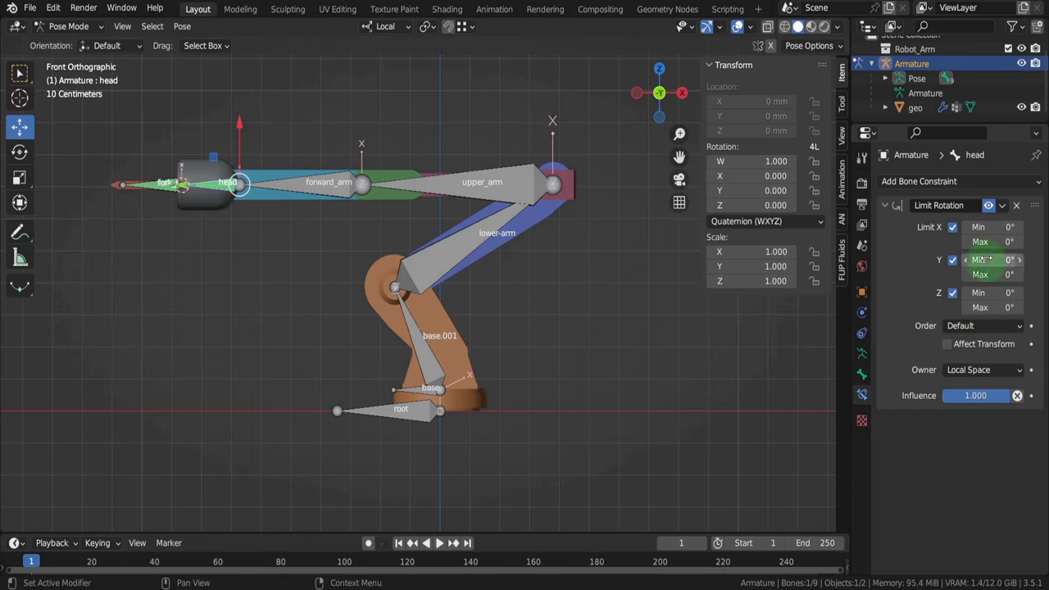
Set the head bone's X and Y rotation limits to a minimum of -60° and a maximum of 60°
click(986, 227)
text(-60)
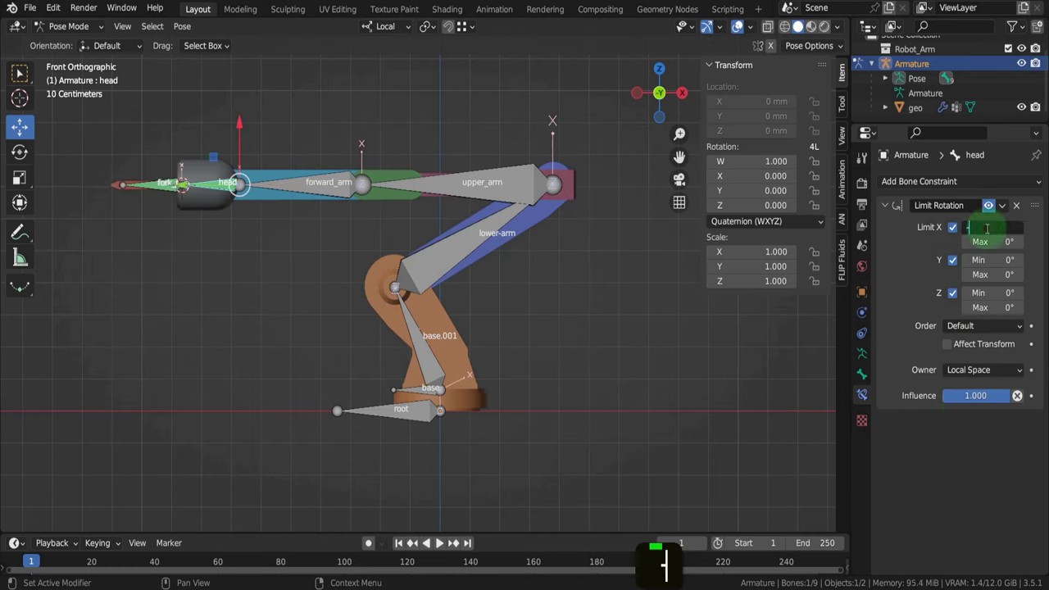
key(Tab)
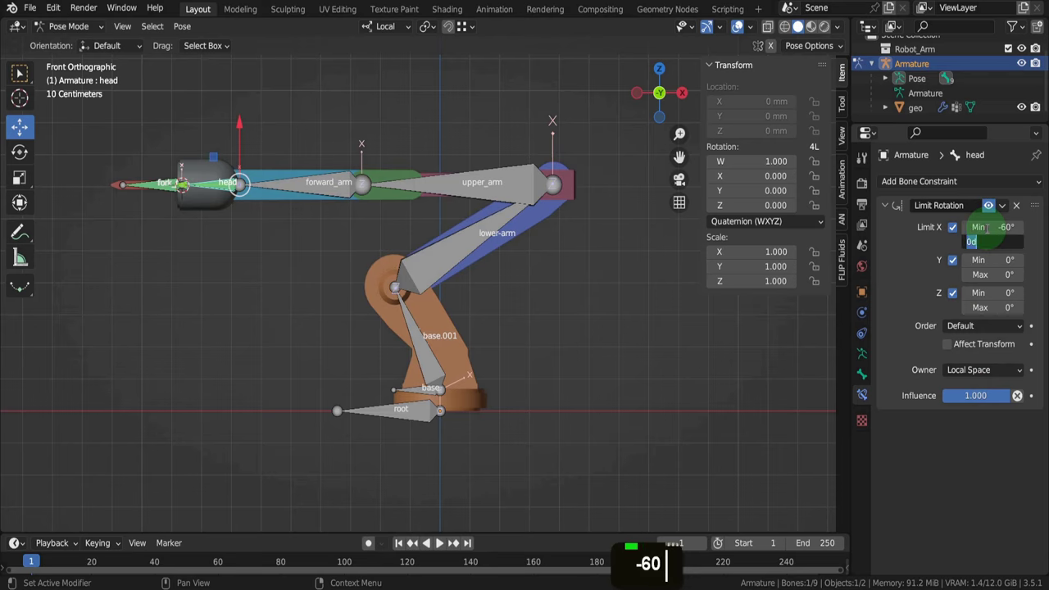
text(60)
key(Tab)
text(-60)
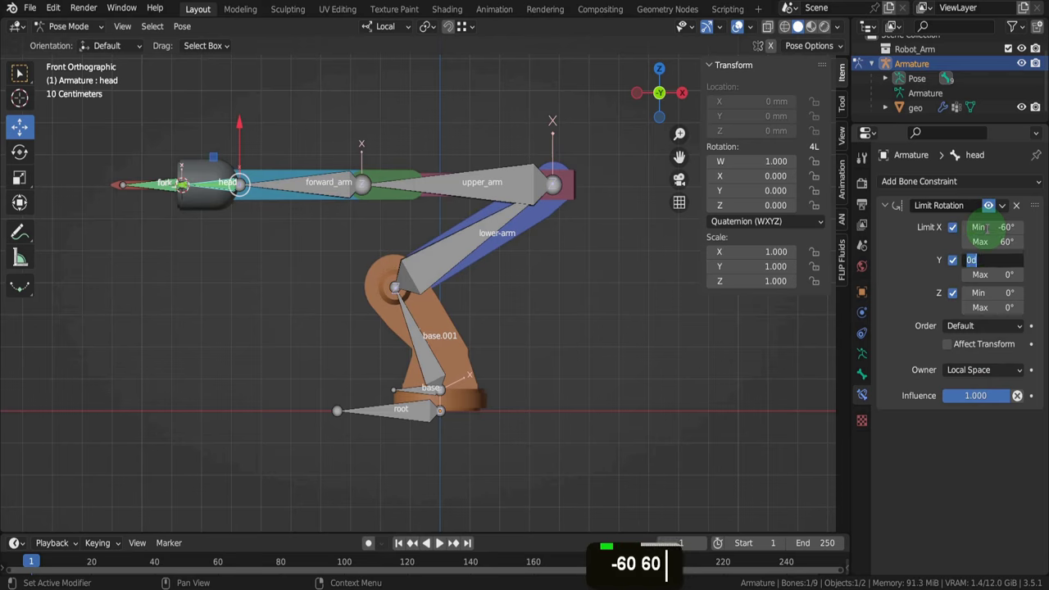
key(Tab)
text(6)
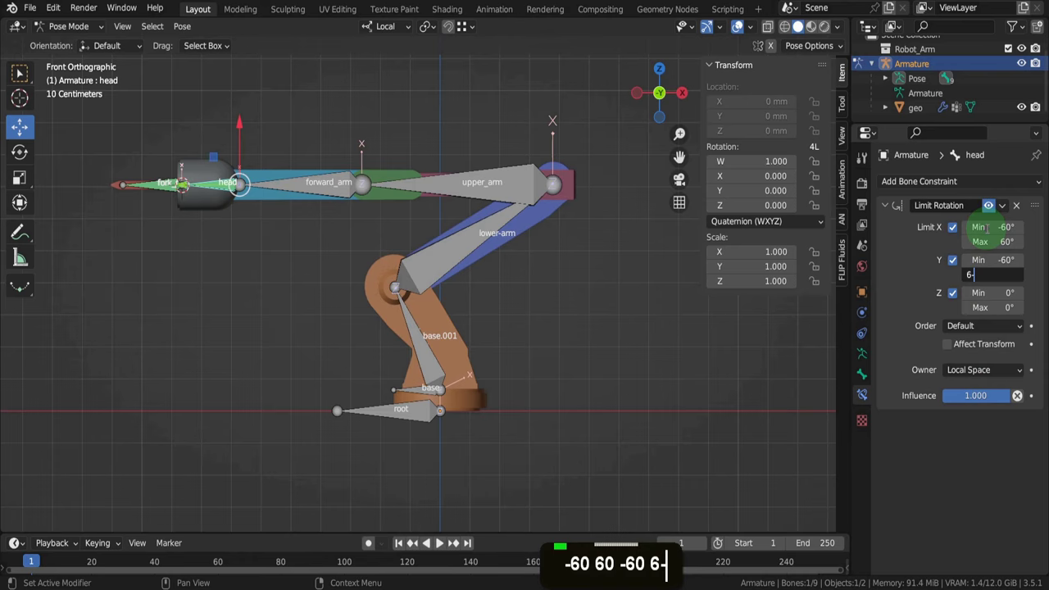
text(0)
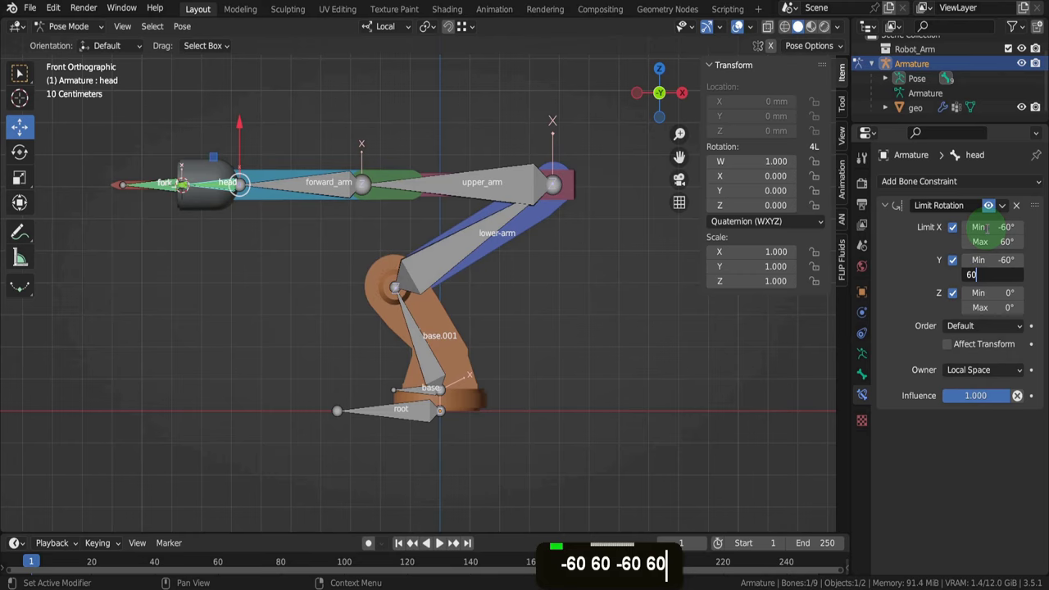
Set the head bone's Z rotation limits to a minimum of -60° and a maximum of 60°
key(Tab)
text(-60)
key(Tab)
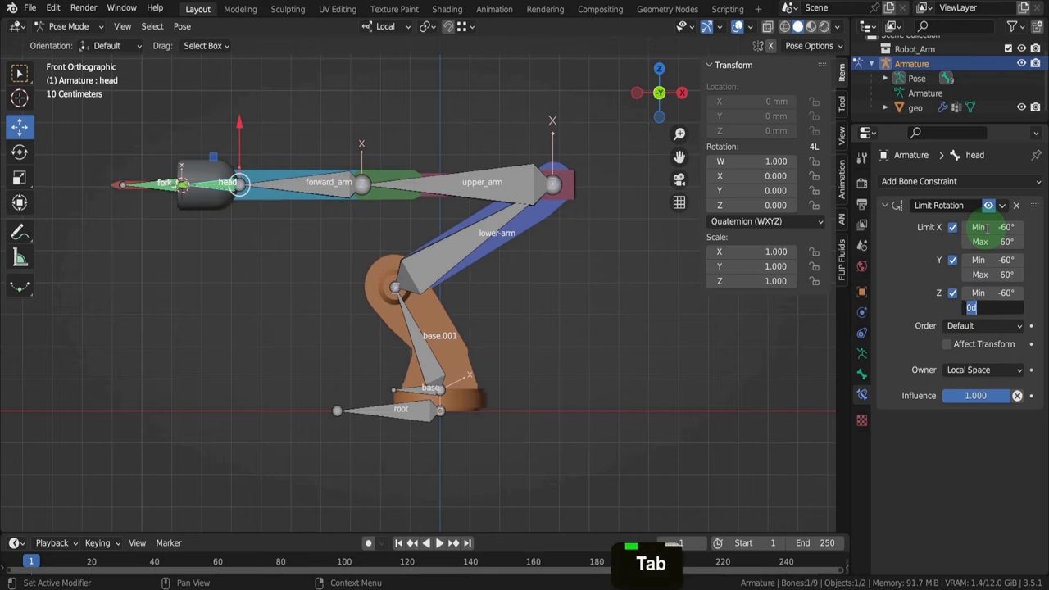
text(60)
key(Return)
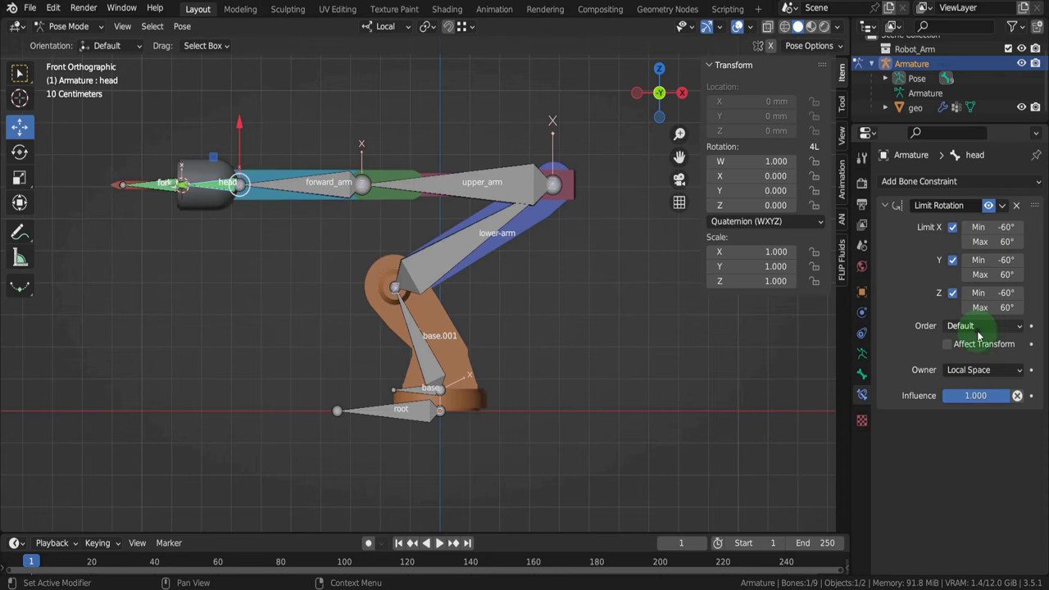
Test rotating the head bone freely against its limits from front and angled views without keeping the rotations
key(r)
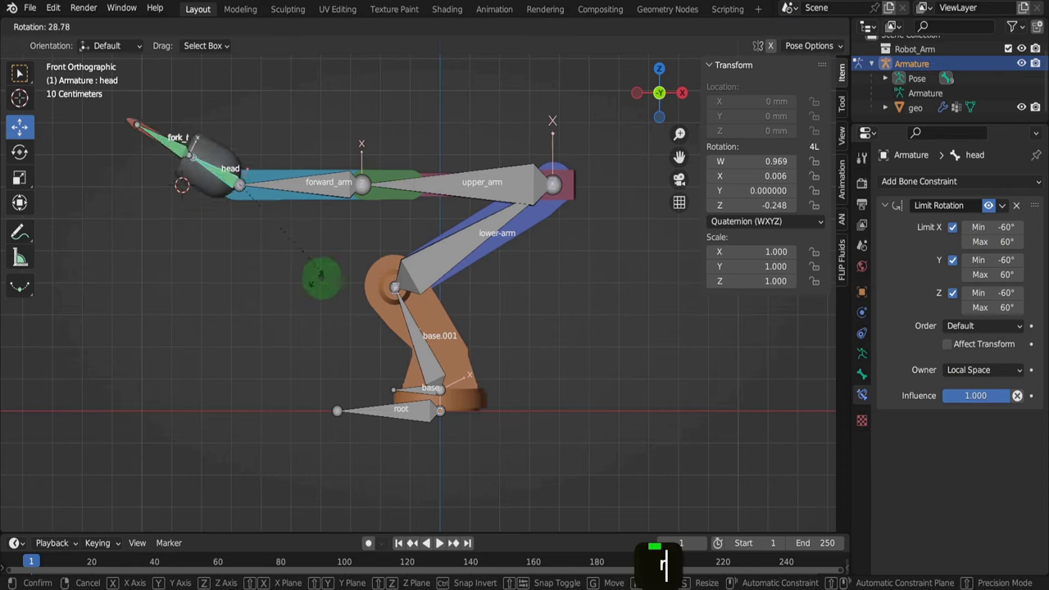
key(r)
right_click(281, 265)
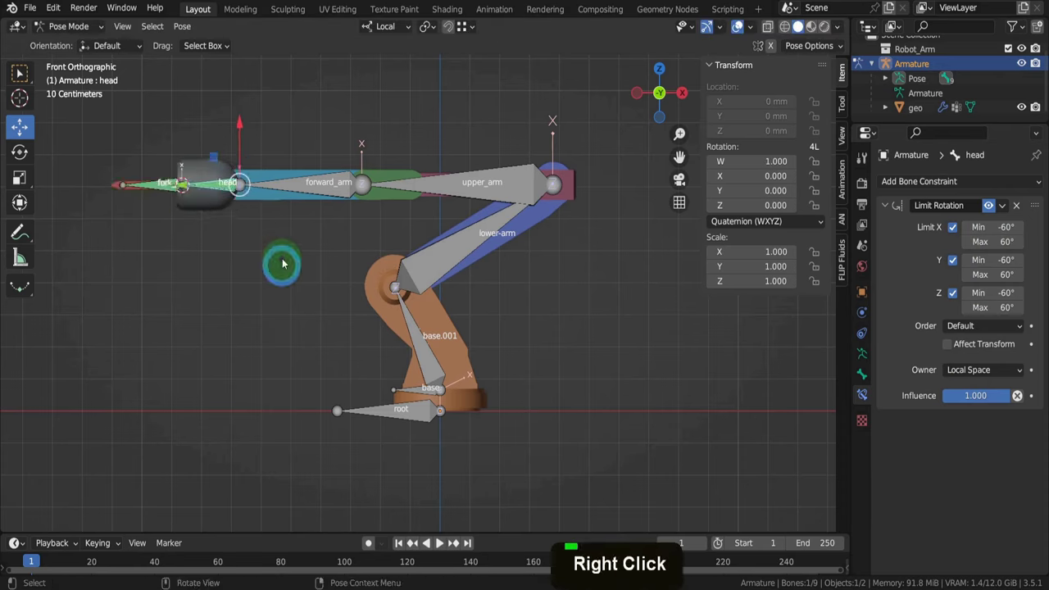
middle_drag(281, 265, 374, 277)
key(r)
key(r)
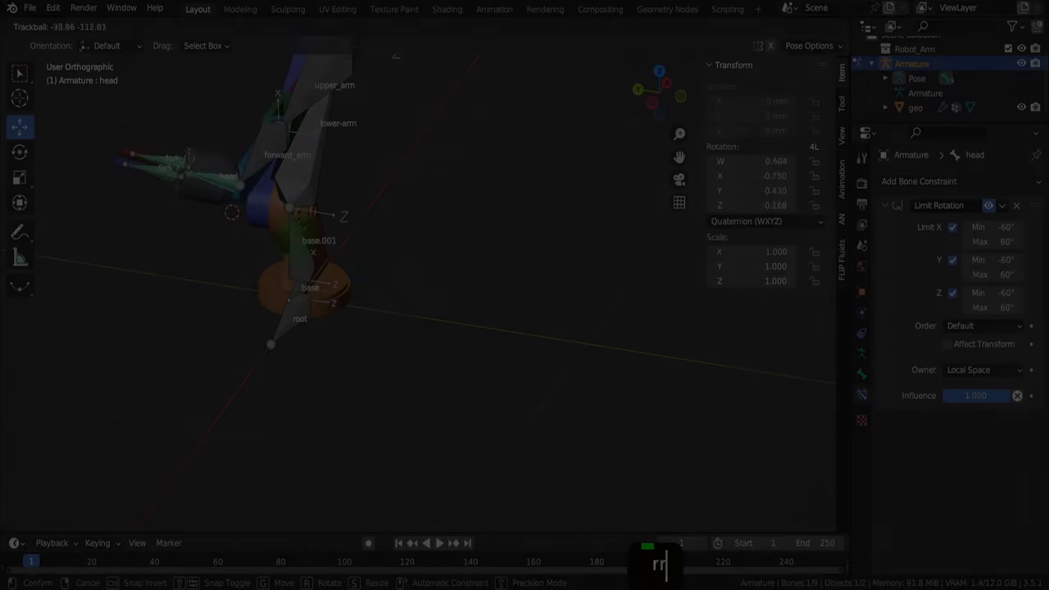
right_click(374, 277)
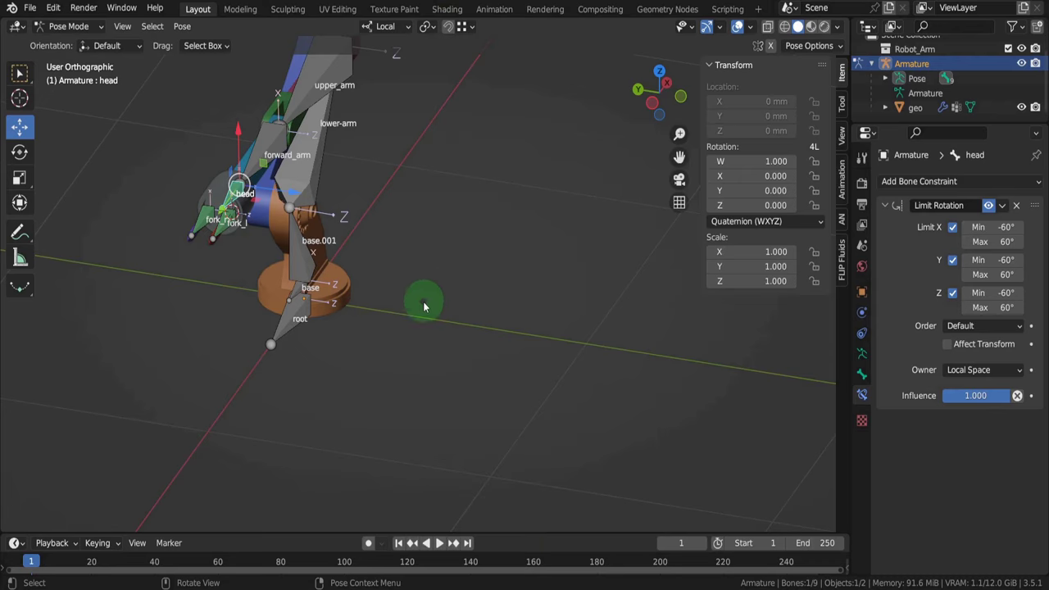
scroll(400, 306, down, 2)
middle_drag(400, 305, 338, 287)
scroll(325, 246, up, 2)
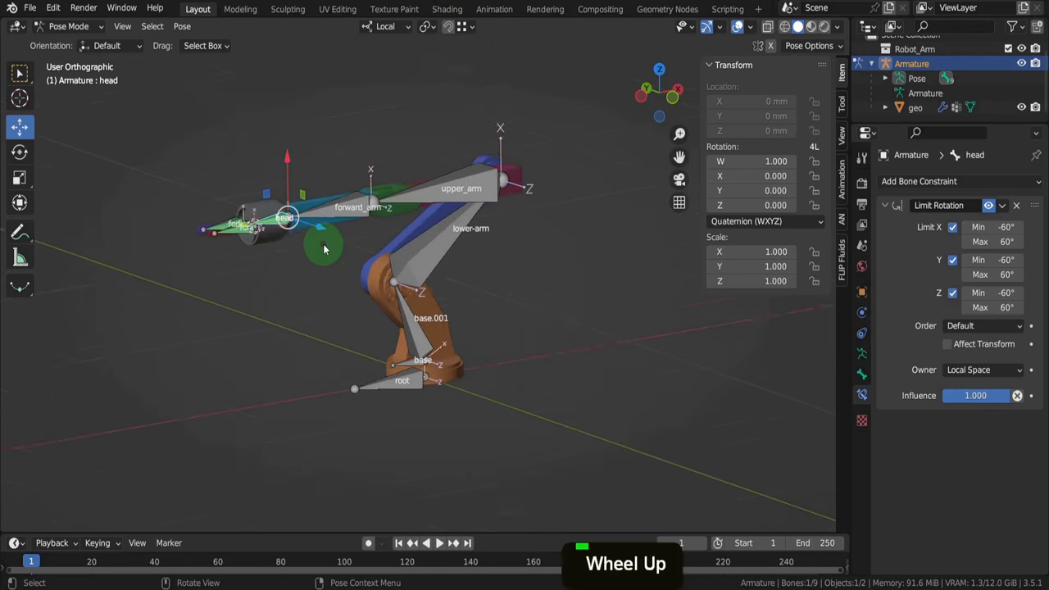
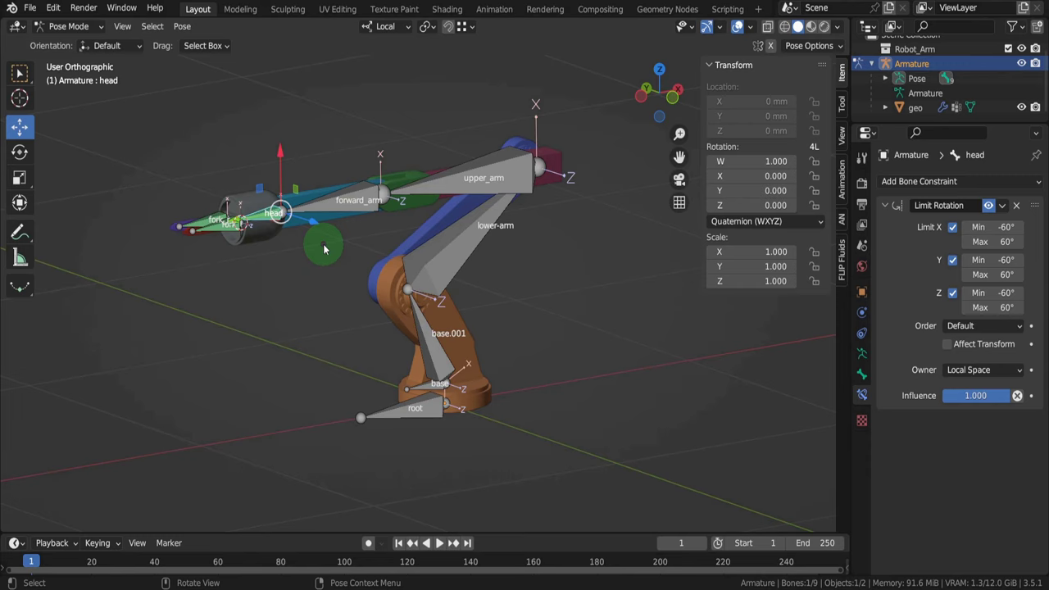
Switch the armature to Object Mode and snap the 3D cursor to the world origin
key(ctrl+Tab)
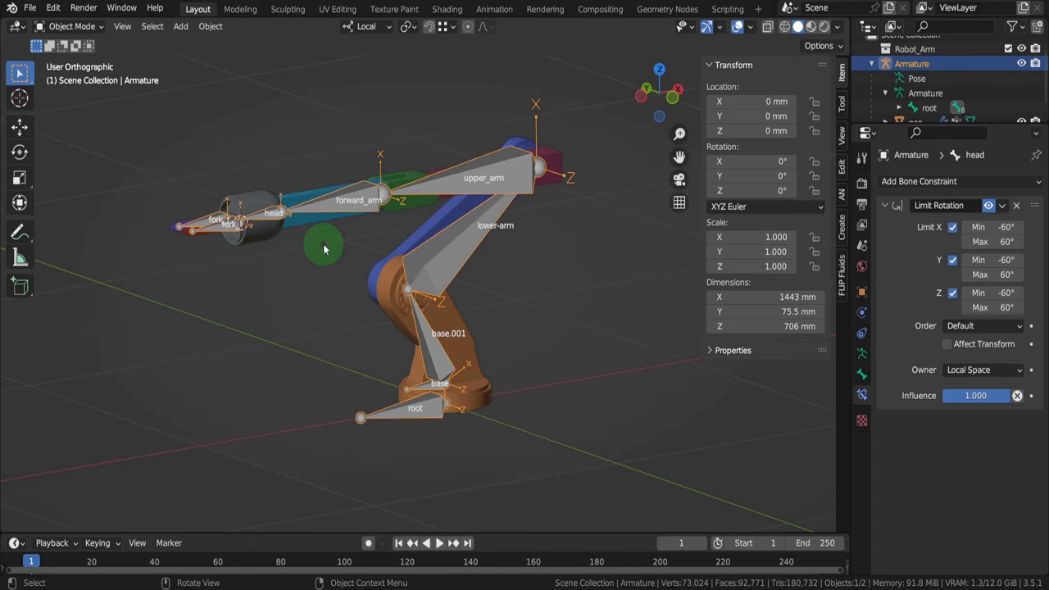
key(shift+s)
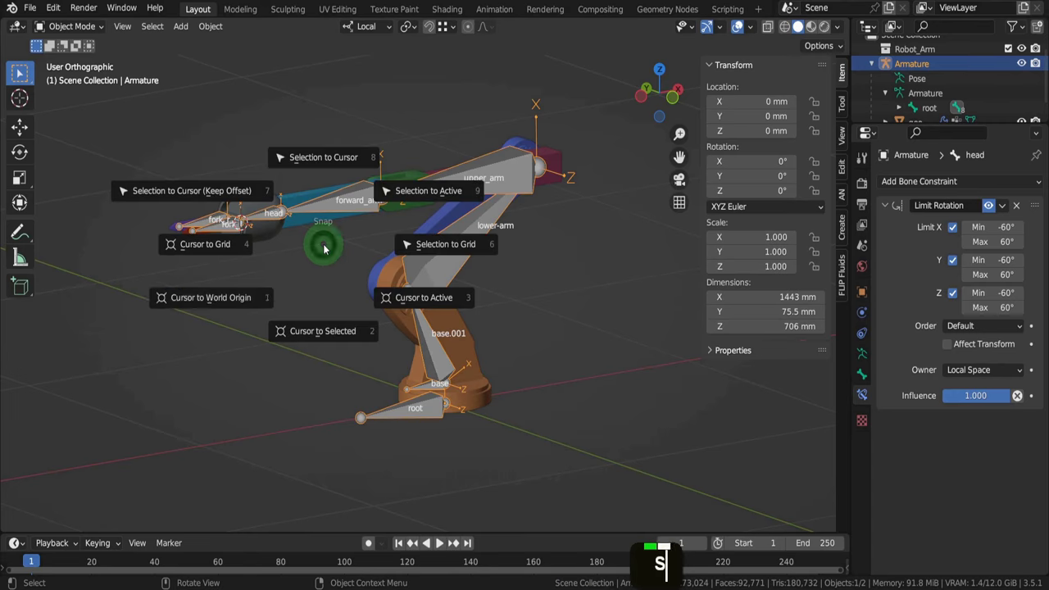
click(262, 297)
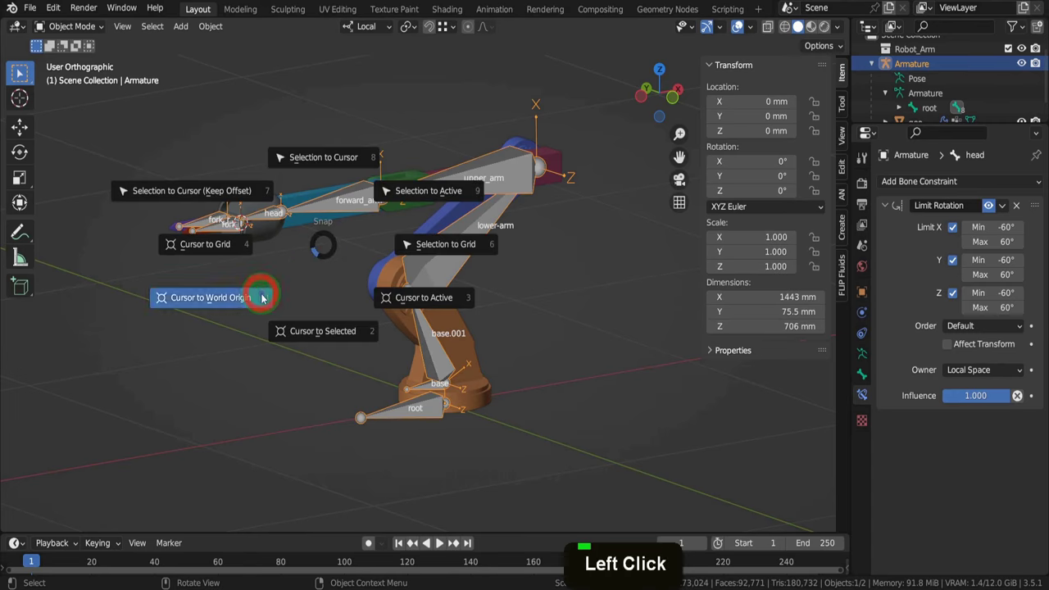
Add a mesh circle at the world origin and rename it Shape_Ctrl
click(178, 28)
mouse_move(201, 43)
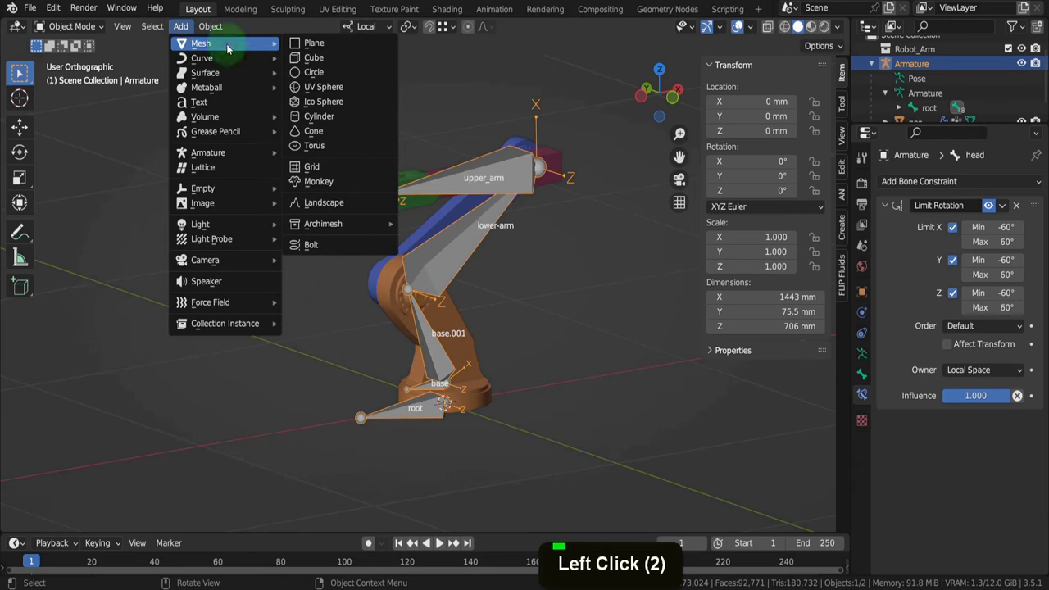
click(315, 71)
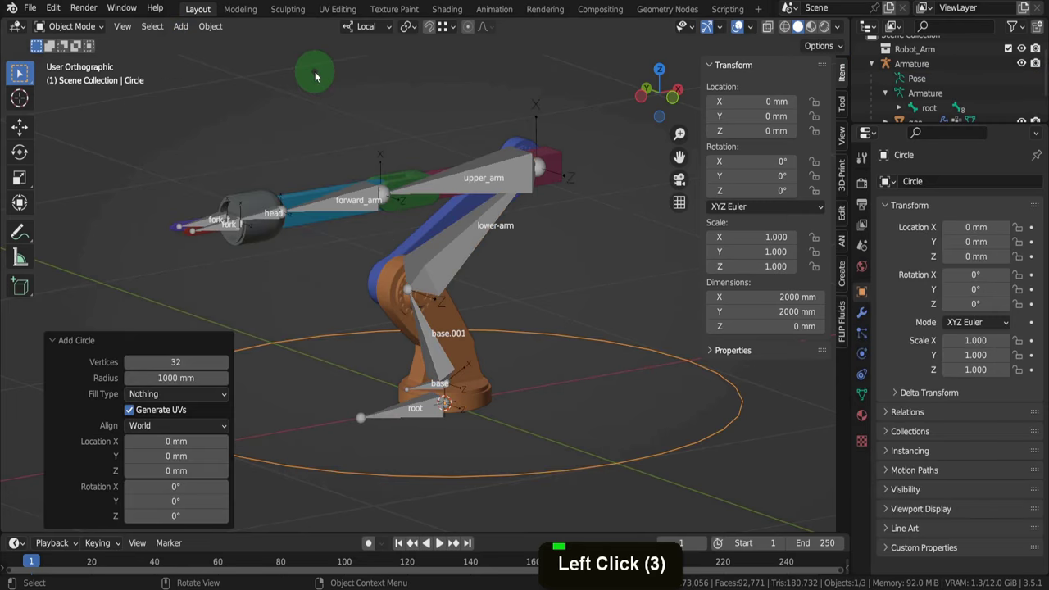
key(F2)
text(Shape_Ctrl)
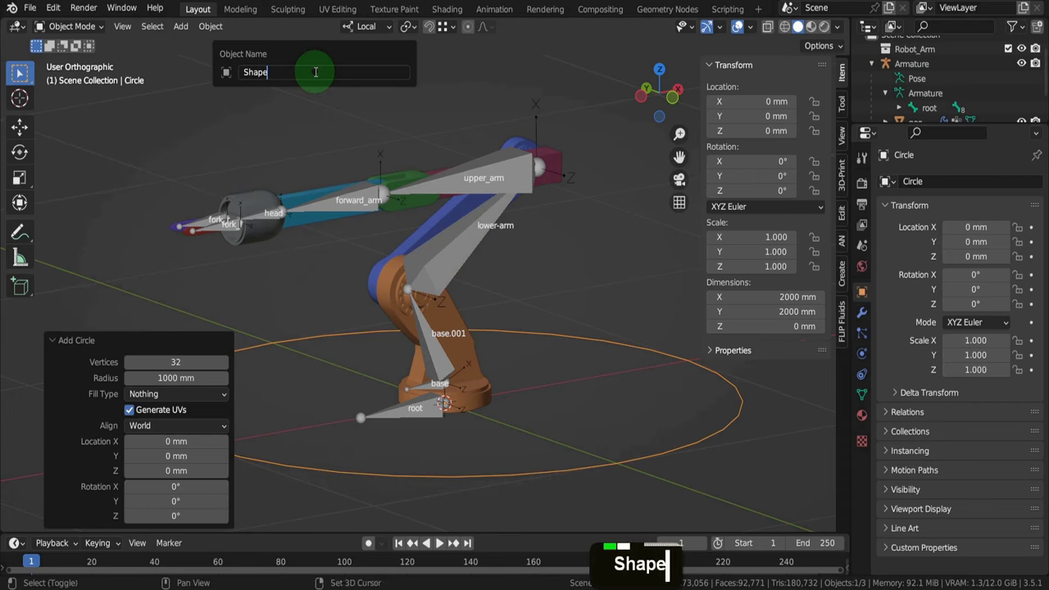
key(Return)
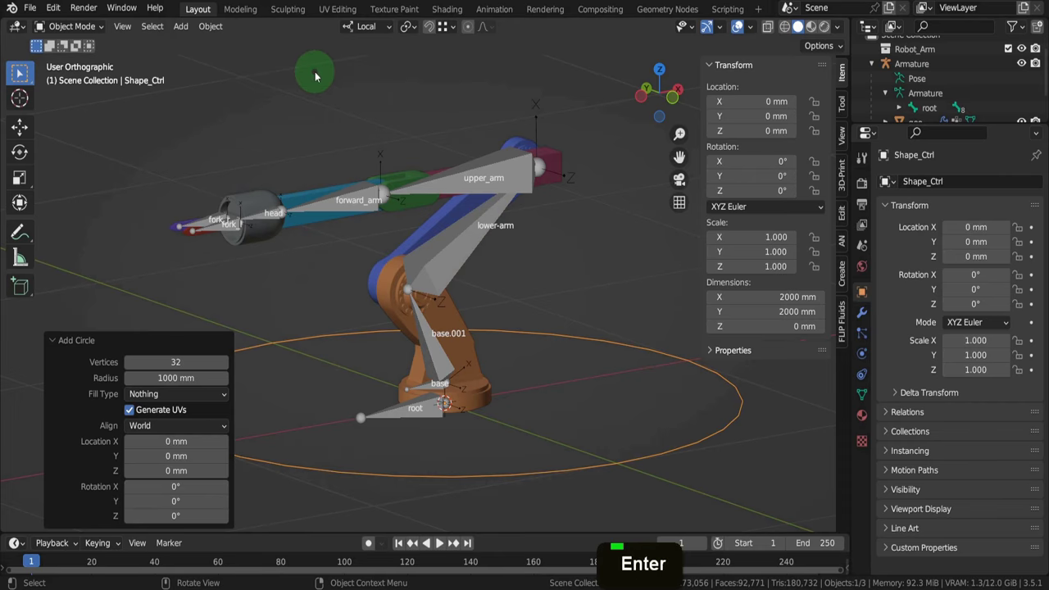
Put the armature in Pose Mode and assign Shape_Ctrl as the root bone's custom shape object
click(457, 169)
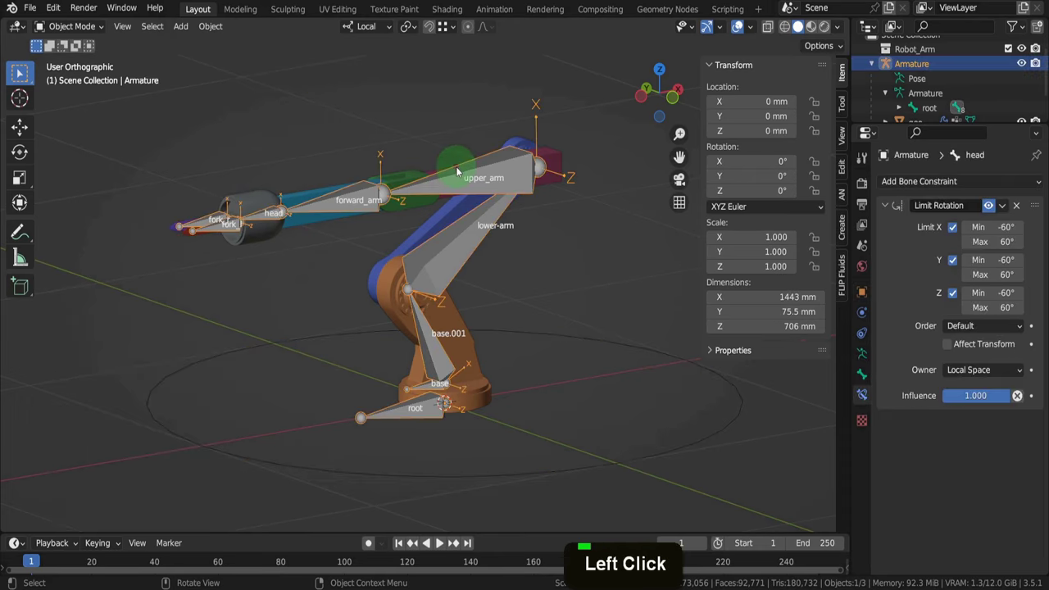
key(ctrl+Tab)
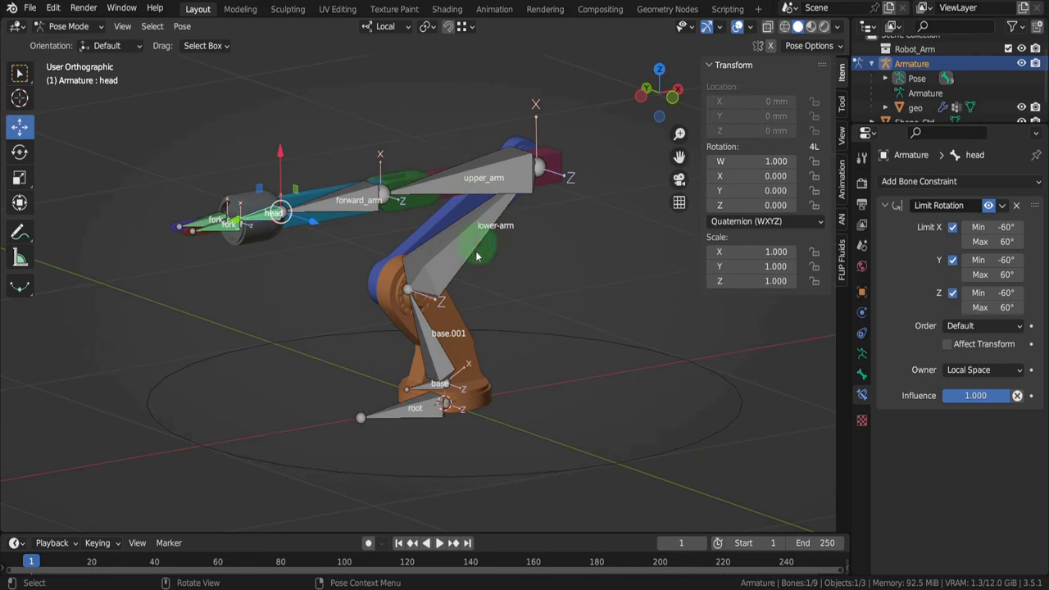
click(408, 407)
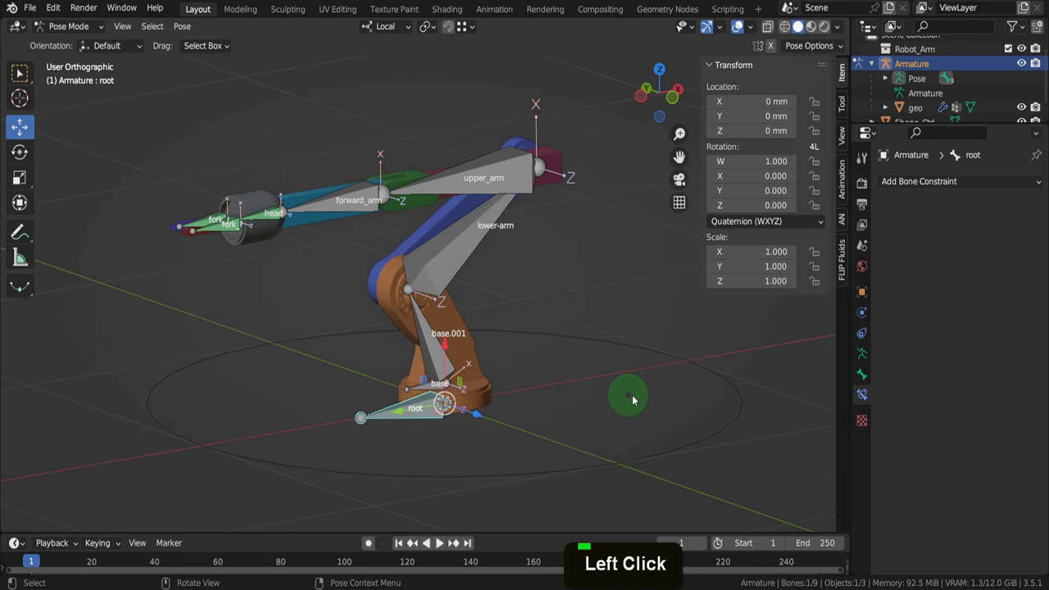
click(861, 374)
scroll(925, 445, down, 9)
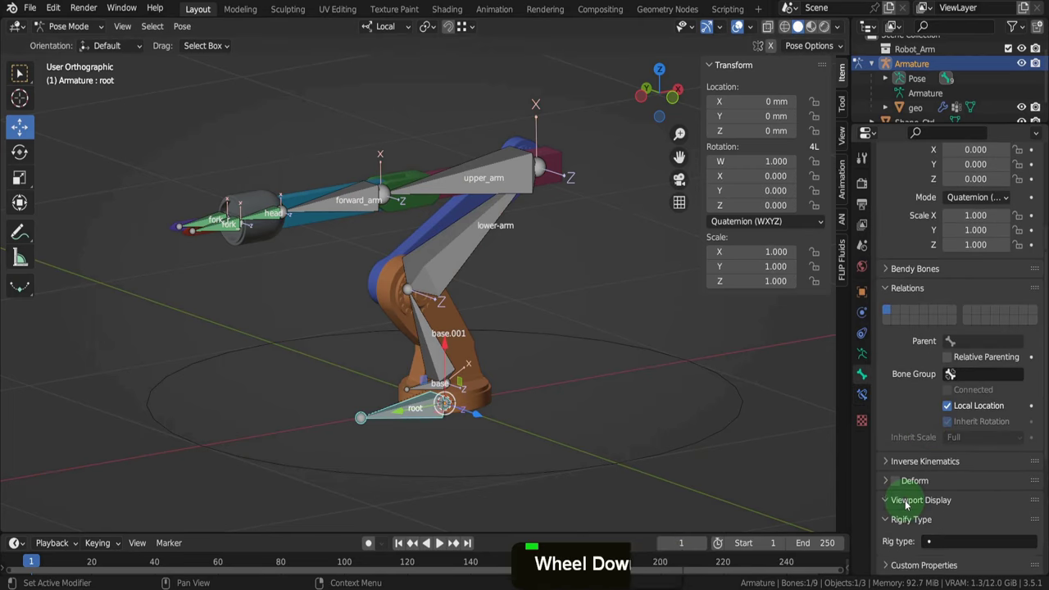
click(906, 501)
scroll(904, 492, down, 6)
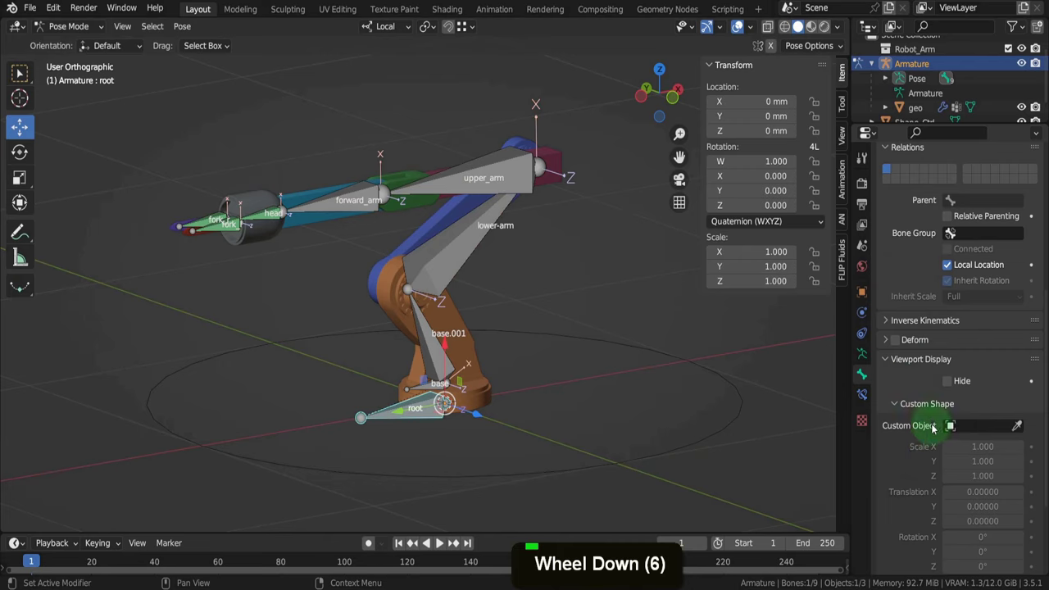
click(977, 425)
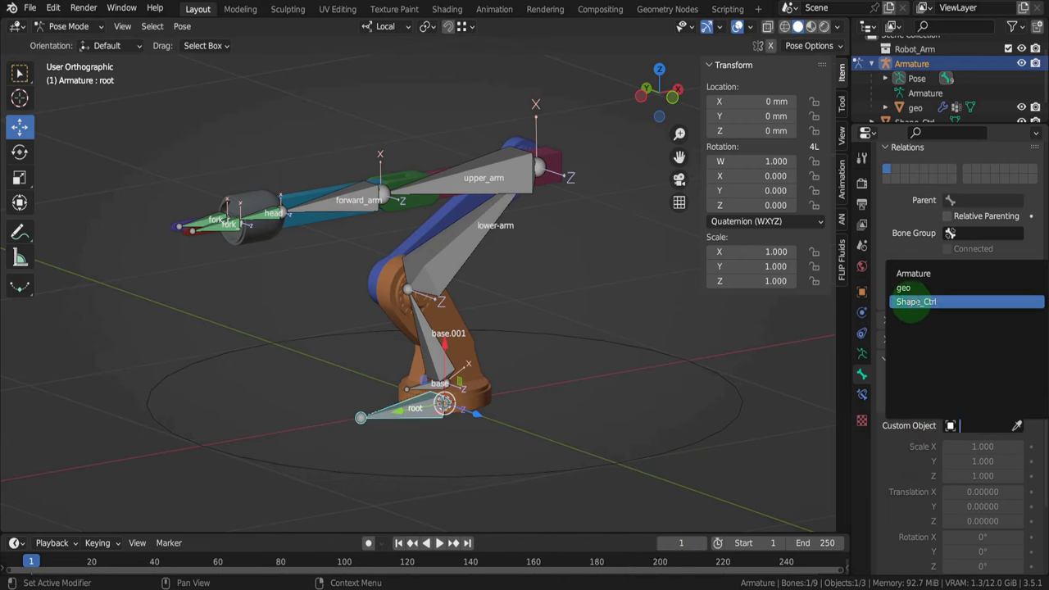
click(928, 303)
scroll(936, 404, down, 3)
scroll(936, 404, down, 3)
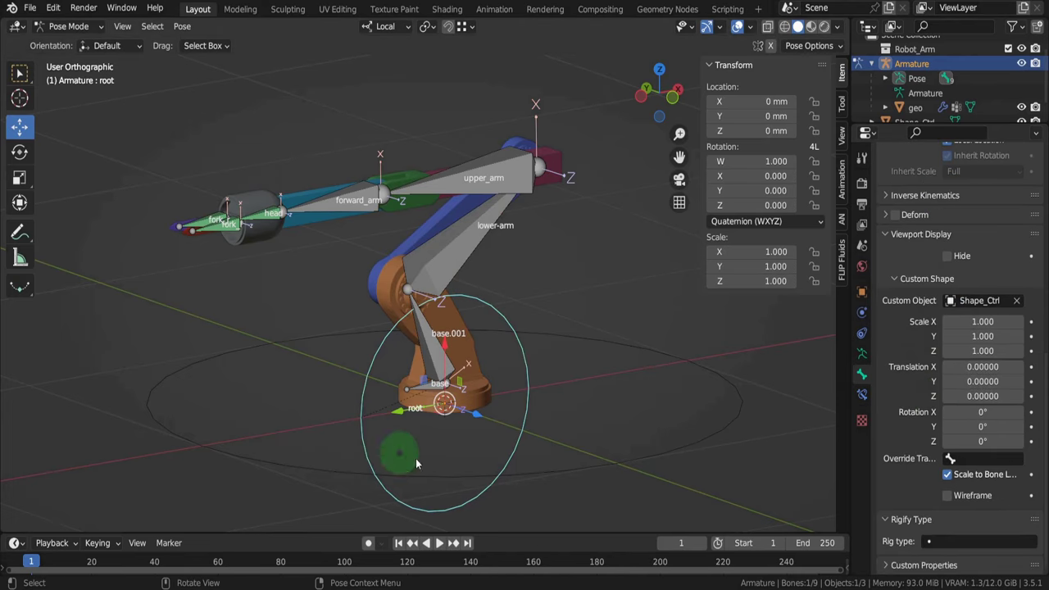
Set the root bone's custom shape Y rotation to 90° and try it briefly without scaling to bone length
right_click(977, 427)
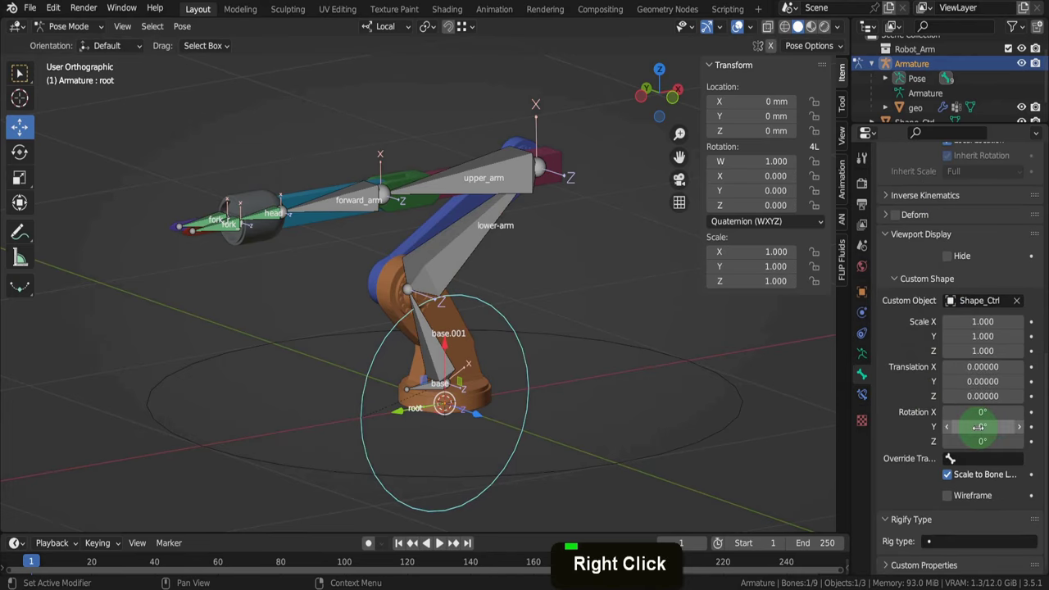
click(978, 427)
text(90)
key(Return)
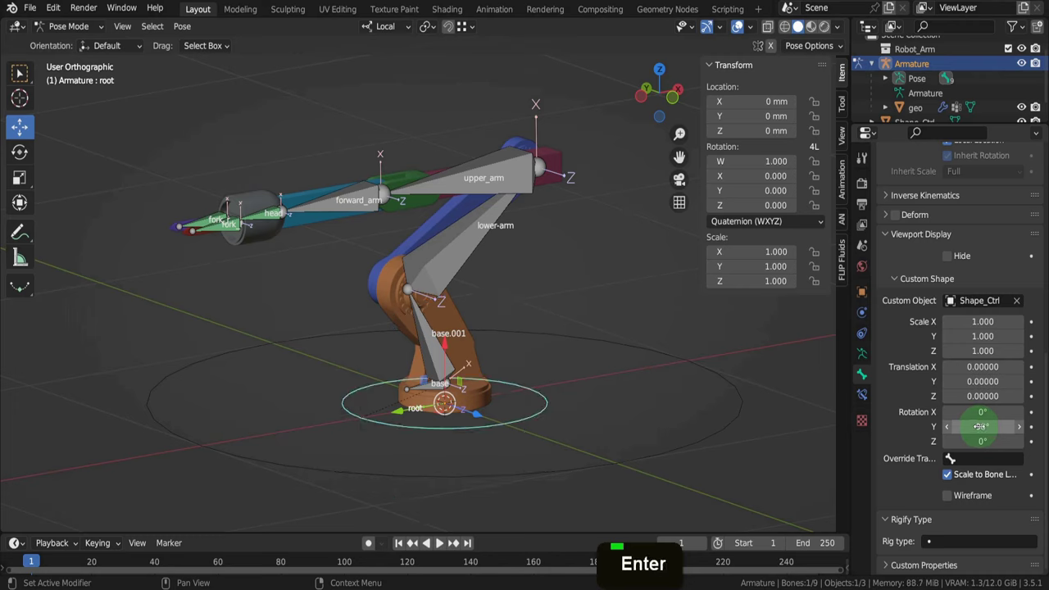
click(947, 474)
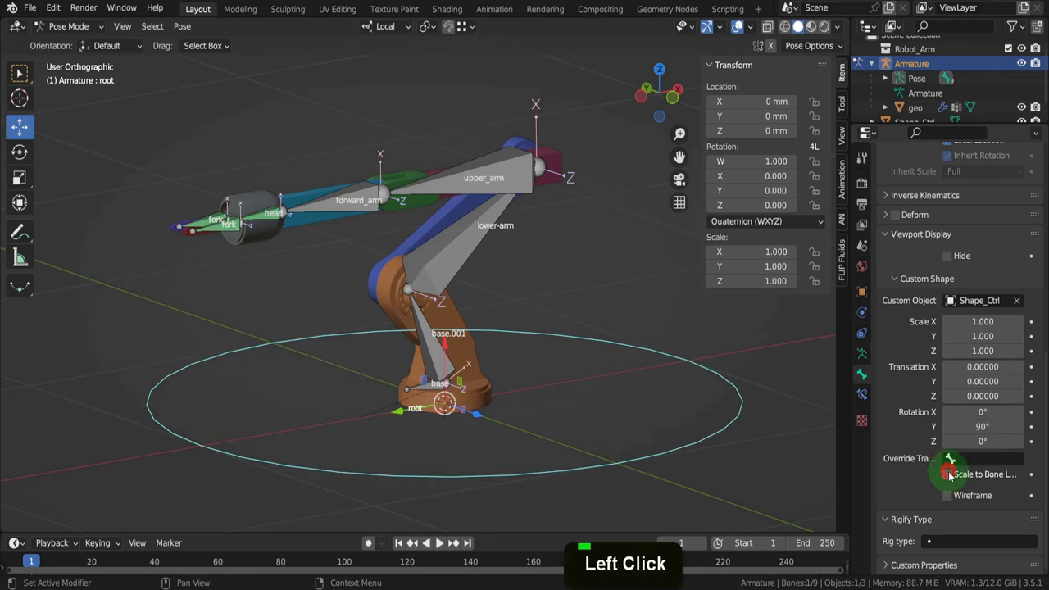
click(947, 475)
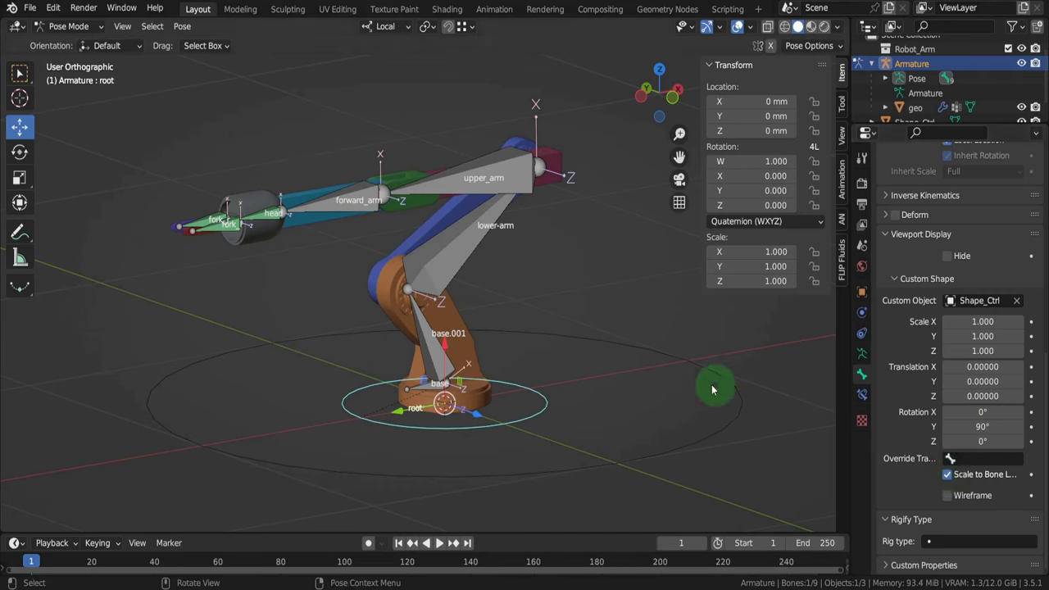
Assign Shape_Ctrl as the base bone's custom shape object
click(427, 387)
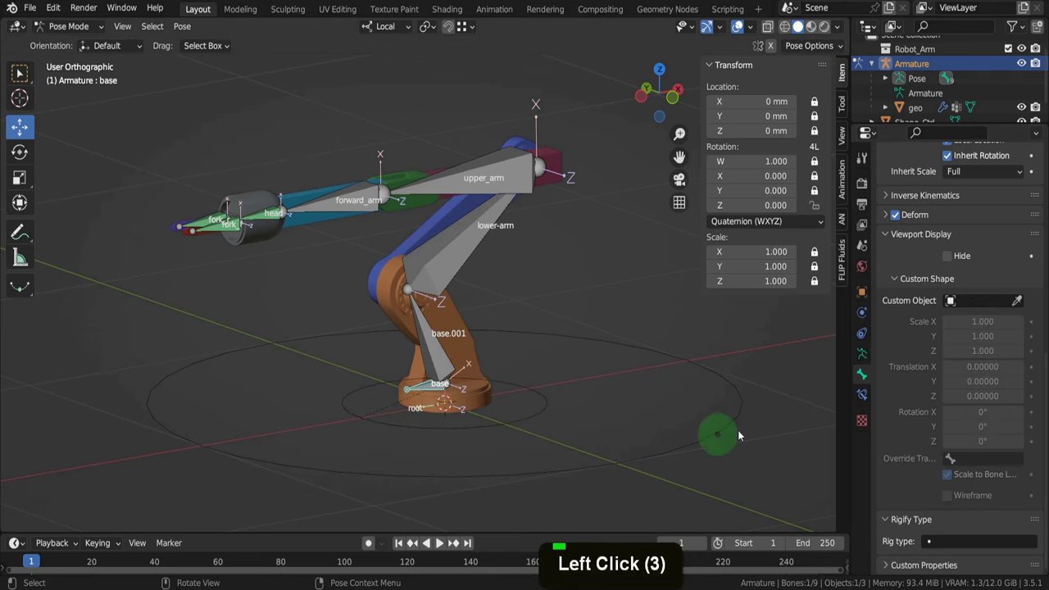
click(1001, 304)
click(1000, 301)
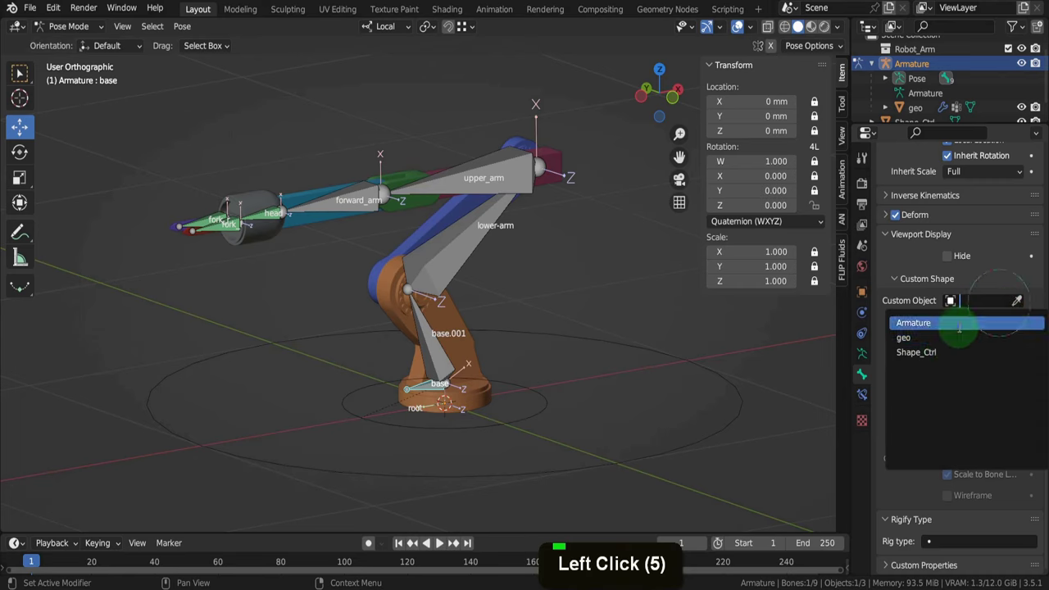
click(936, 350)
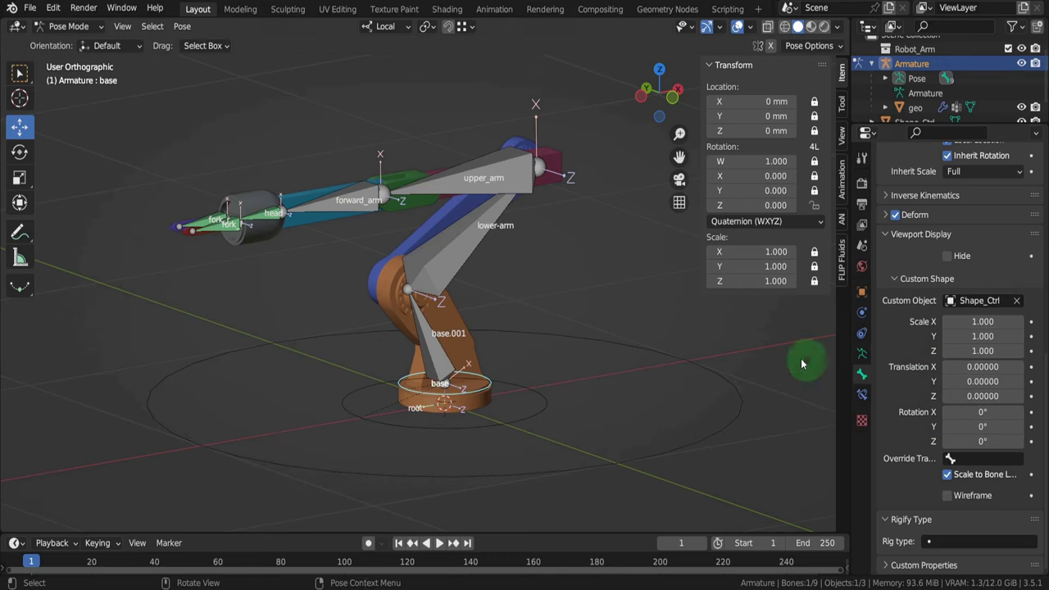
Assign Shape_Ctrl as the head bone's custom shape object
click(273, 224)
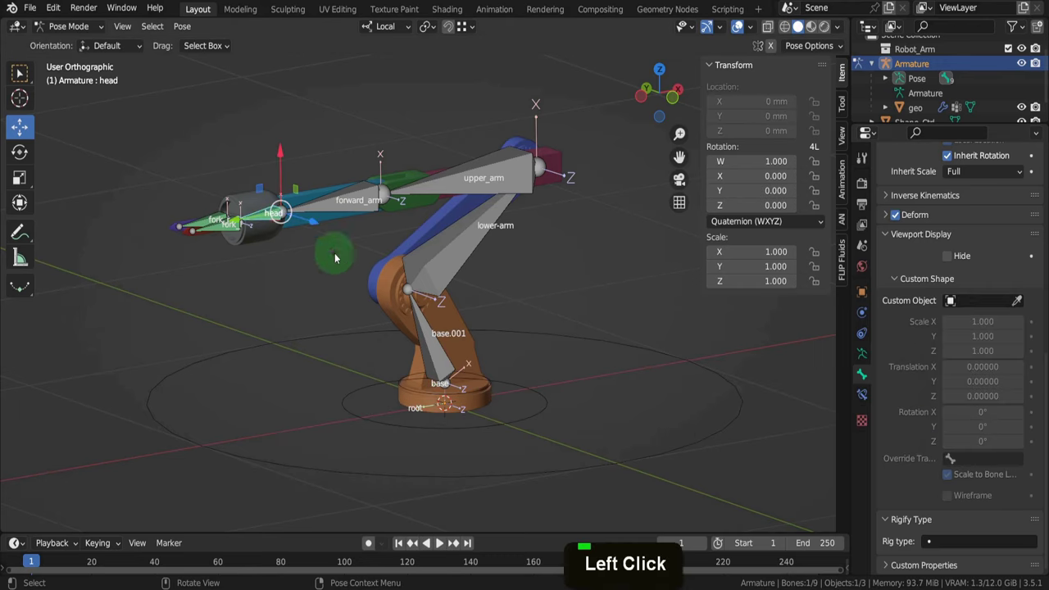
click(957, 302)
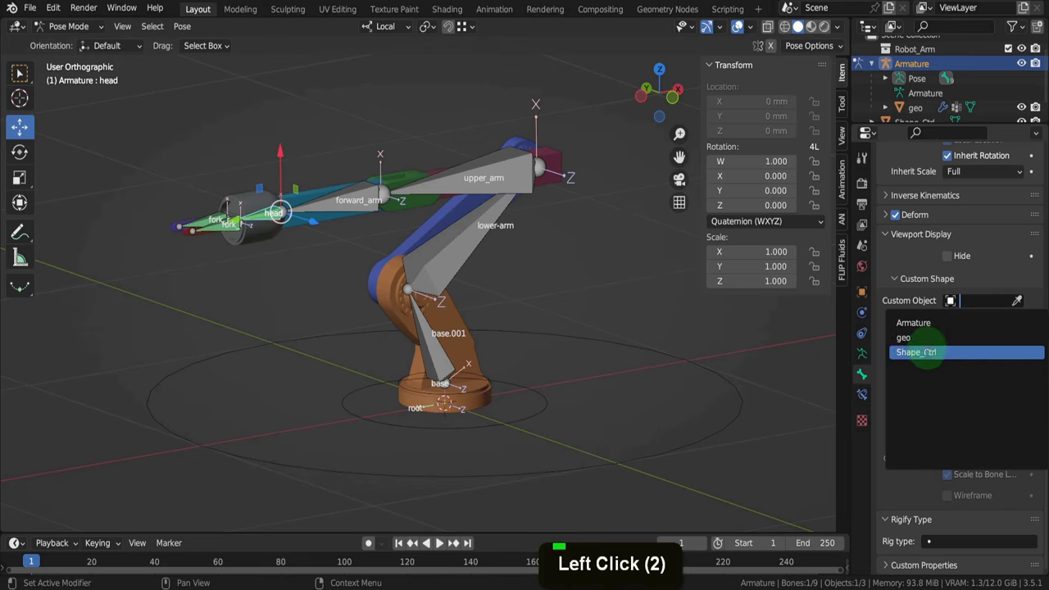
click(916, 351)
mouse_move(499, 304)
middle_down()
mouse_move(392, 306)
mouse_move(483, 302)
middle_up()
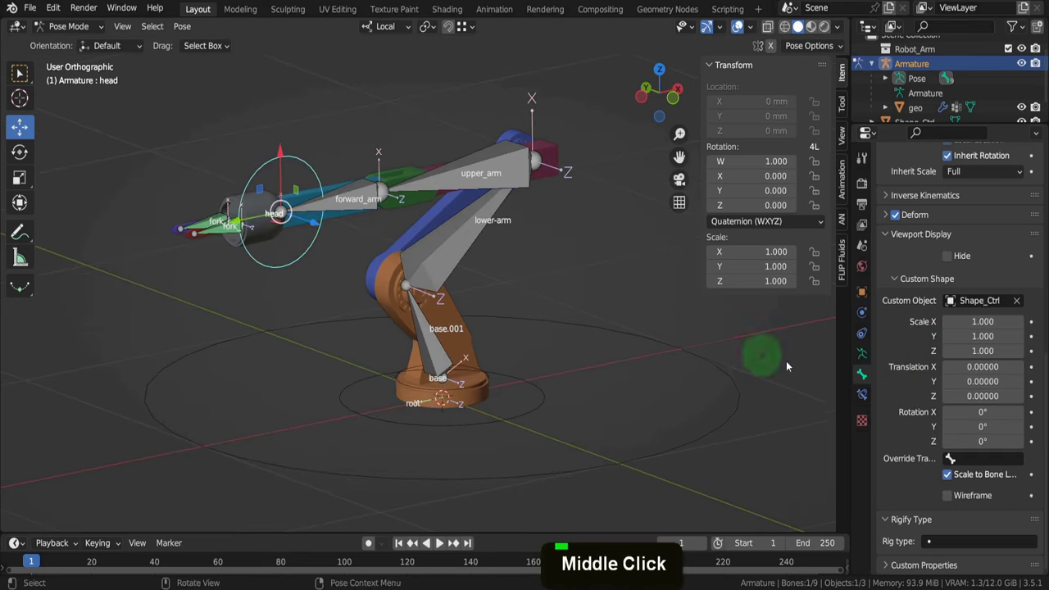
Set the head bone's custom shape X rotation to 90° and its scale to 0.5 on all three axes
click(967, 412)
text(90)
key(Return)
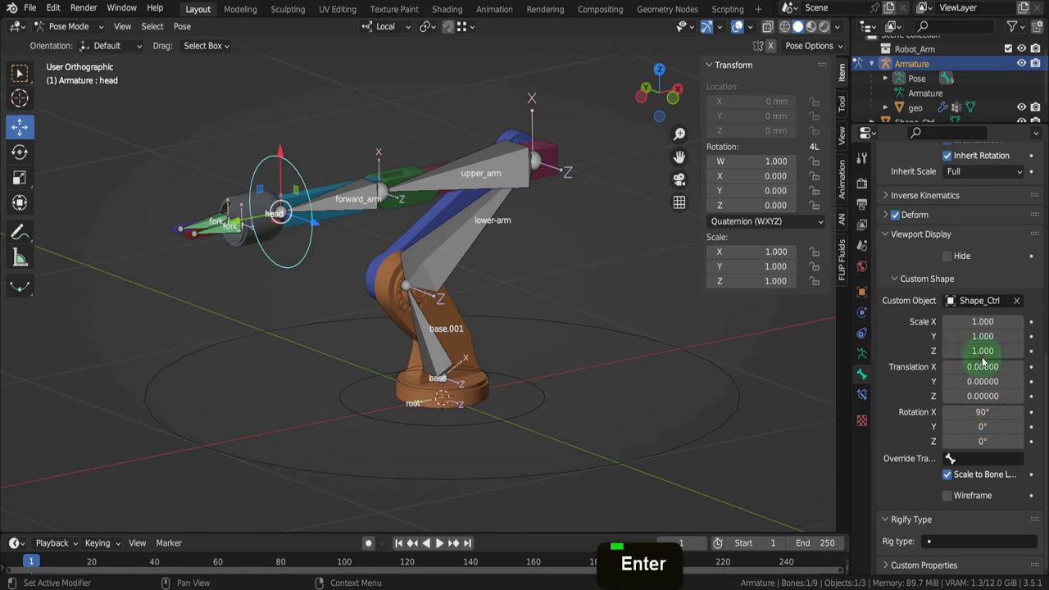
drag(980, 322, 980, 351)
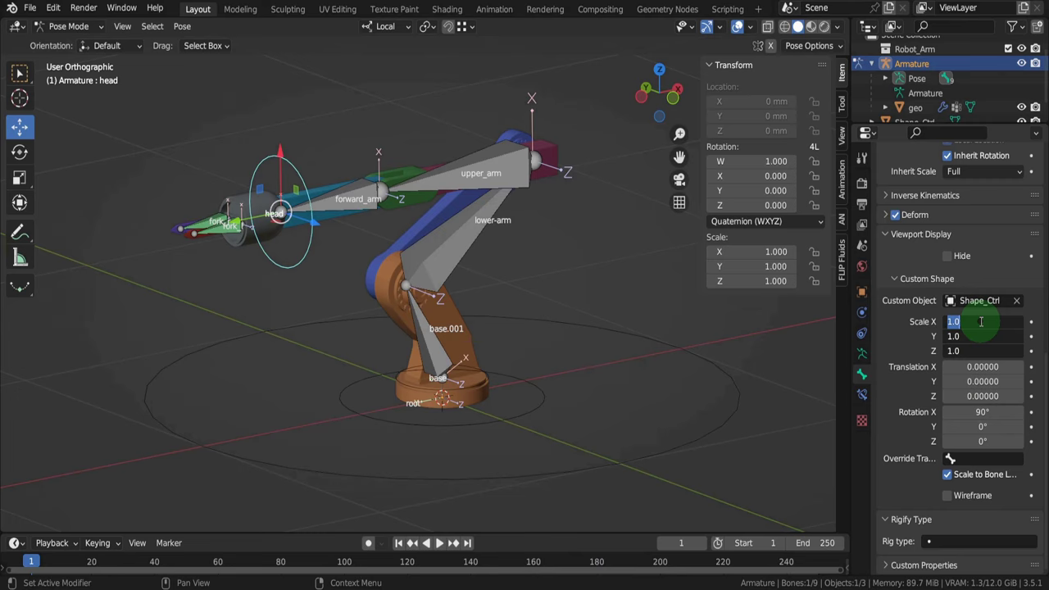
text(0.5)
key(Return)
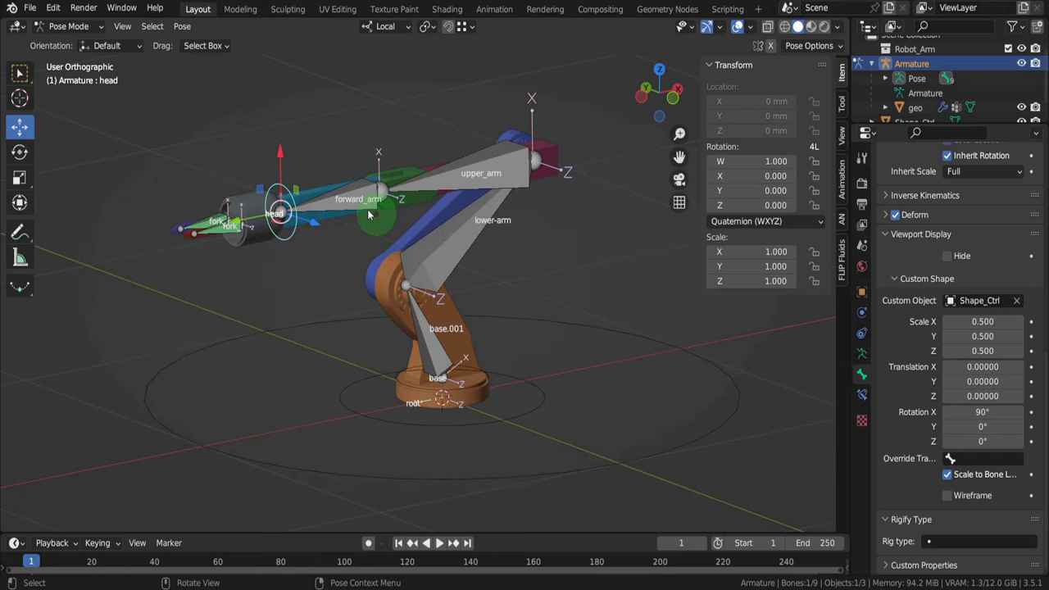
Test rotating the head bone freely through its new control shape without keeping the rotation
middle_drag(368, 211, 340, 225)
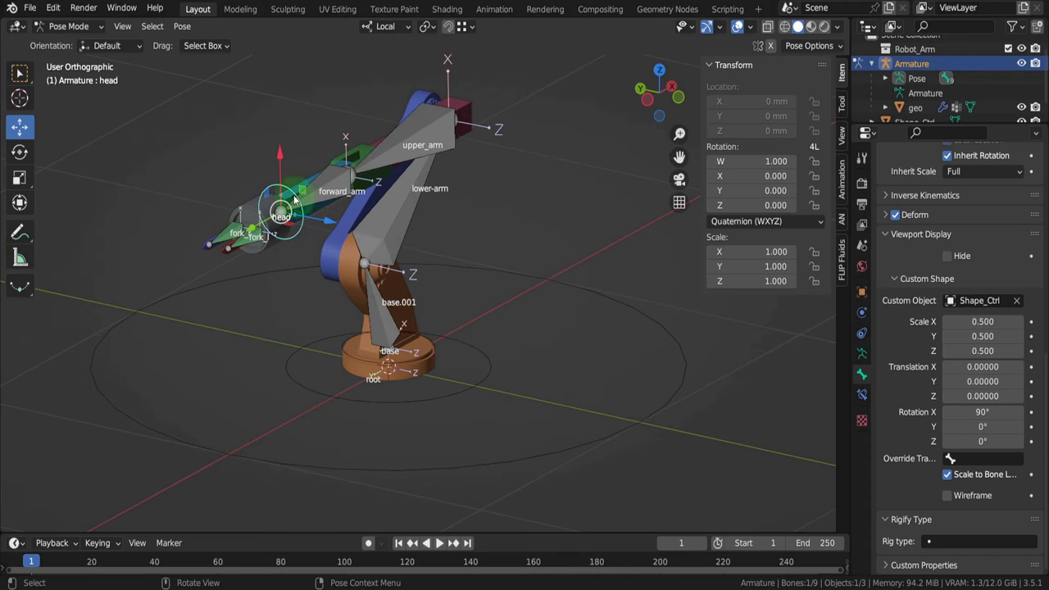
key(r)
key(r)
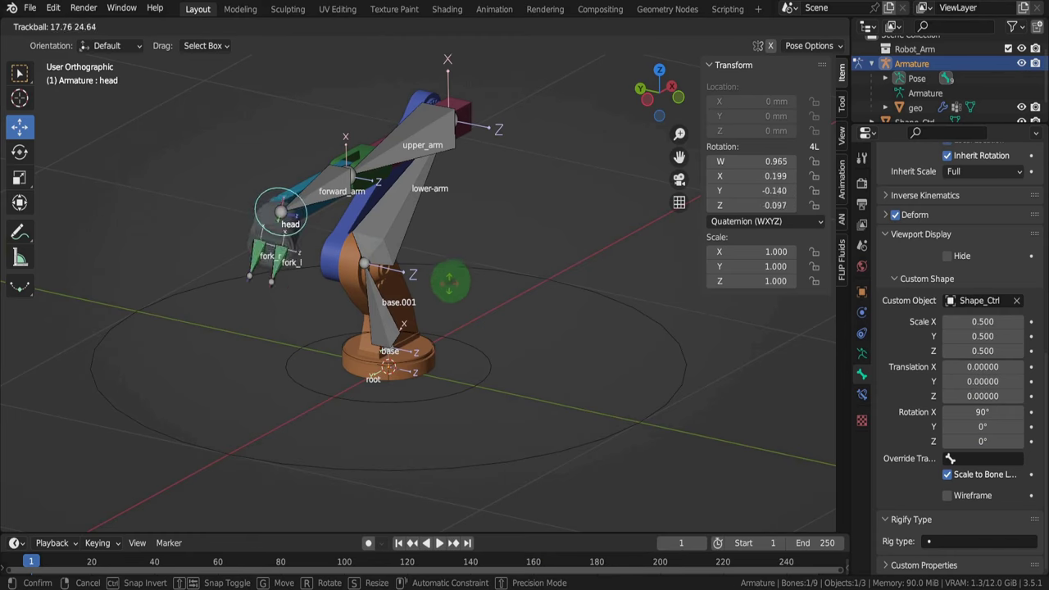
right_click(345, 200)
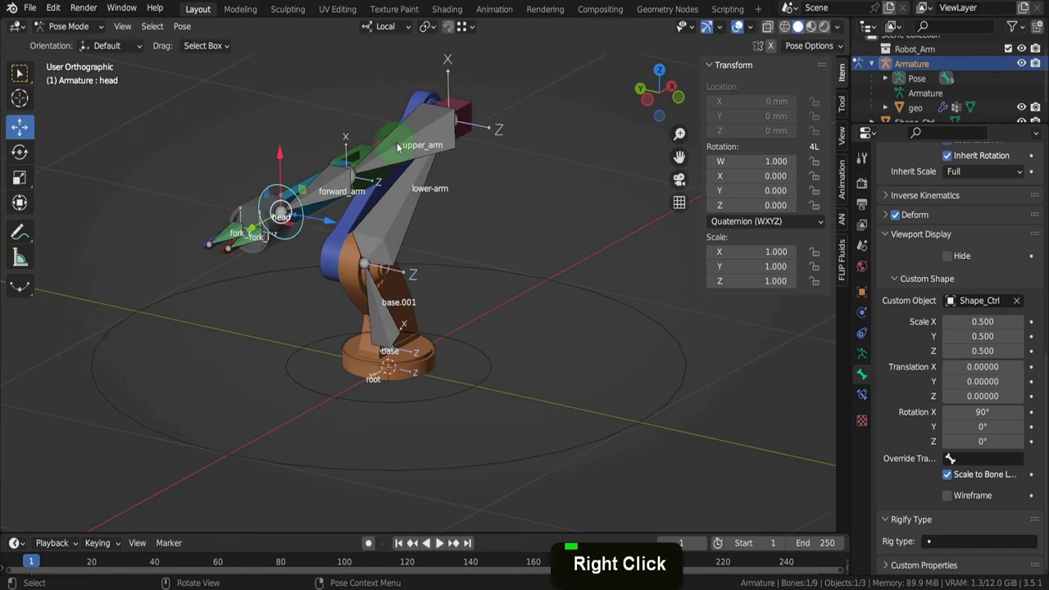
Assign Shape_Ctrl as the forward_arm bone's custom shape object
click(352, 174)
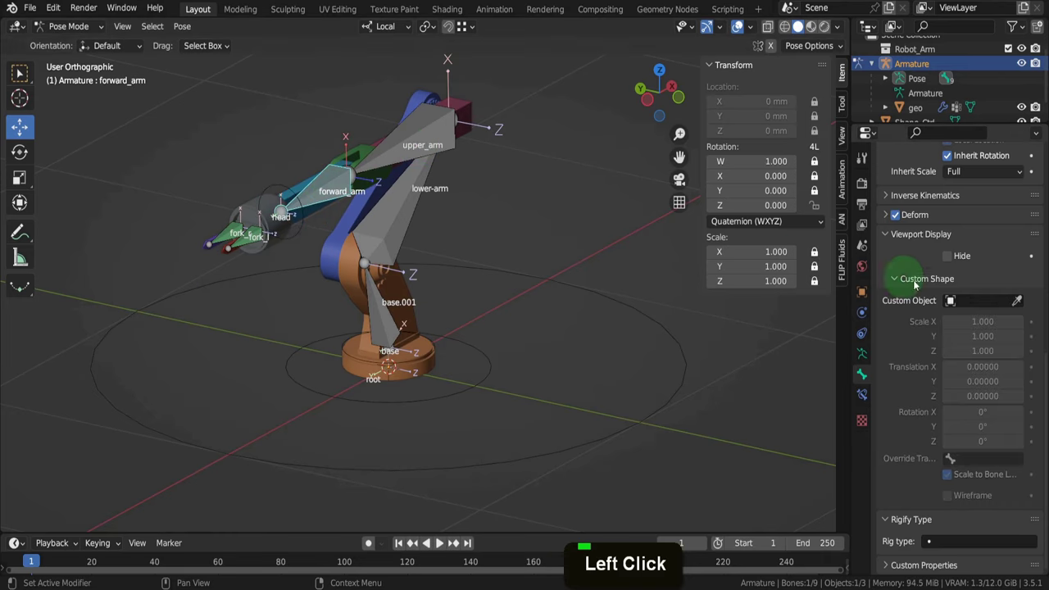
click(968, 300)
click(925, 352)
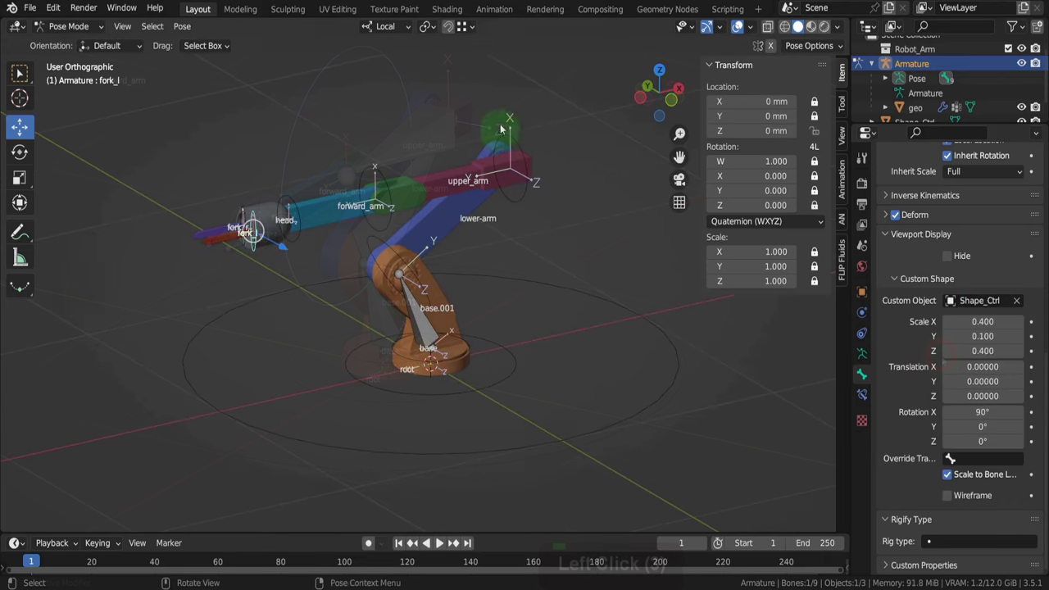
Switch to the Animation workspace, frame the robot arm from the side and hide the Shape_Ctrl object in the viewport
click(494, 9)
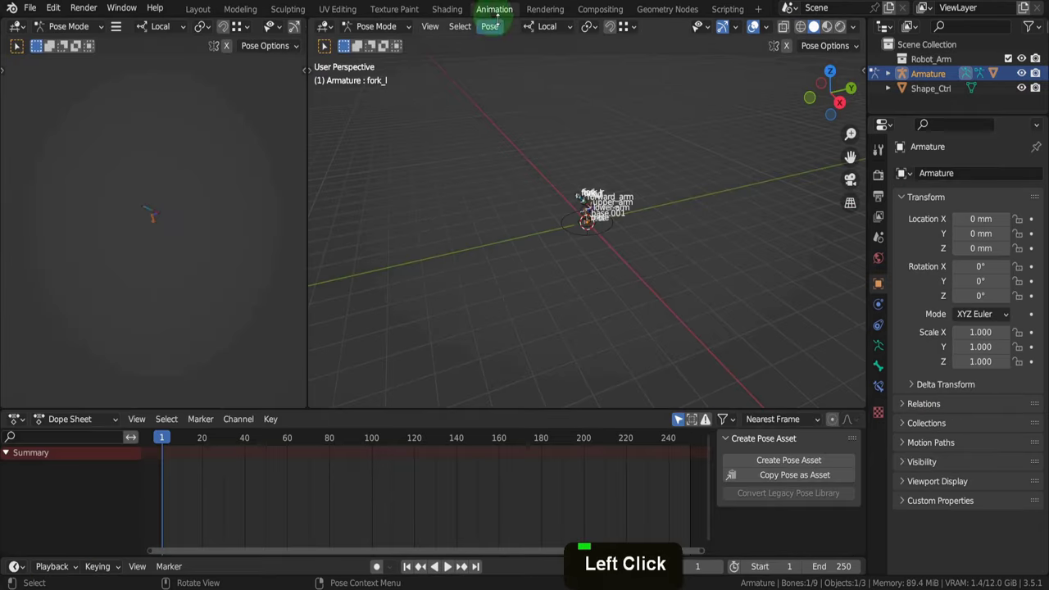
scroll(554, 221, up, 10)
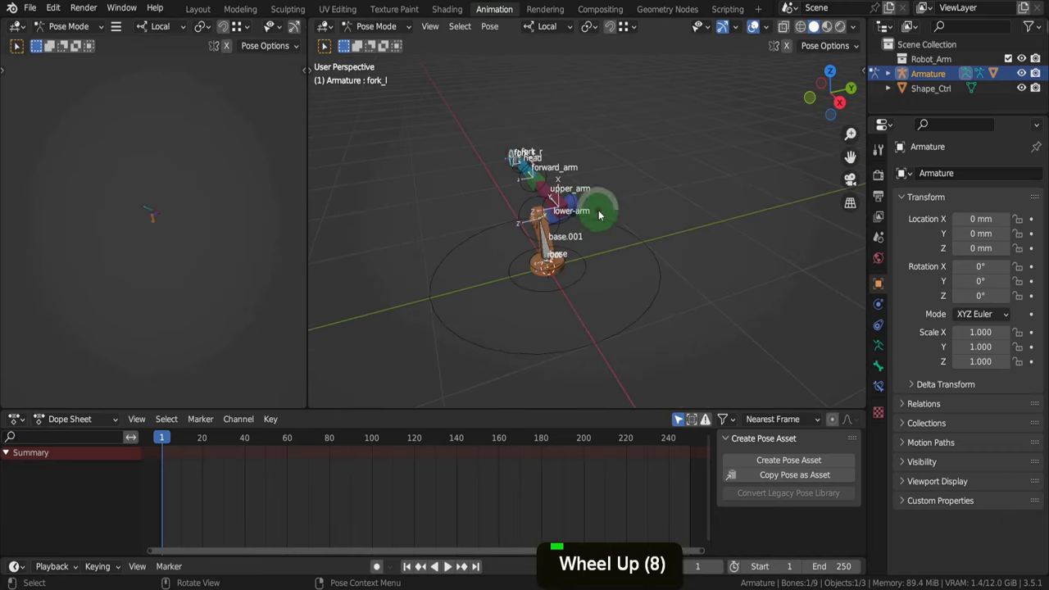
middle_drag(554, 221, 525, 256)
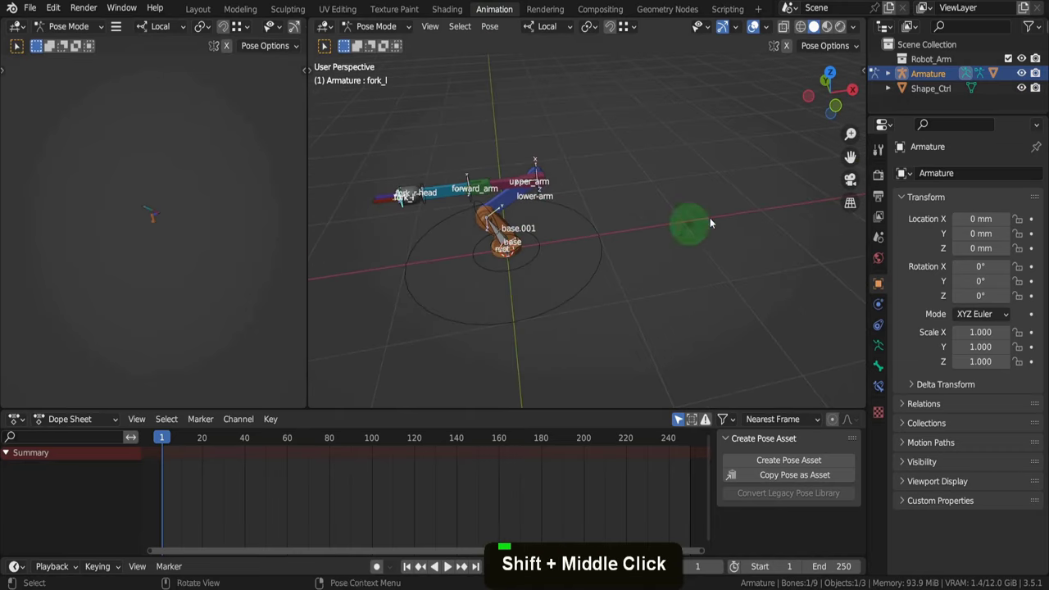
click(1021, 89)
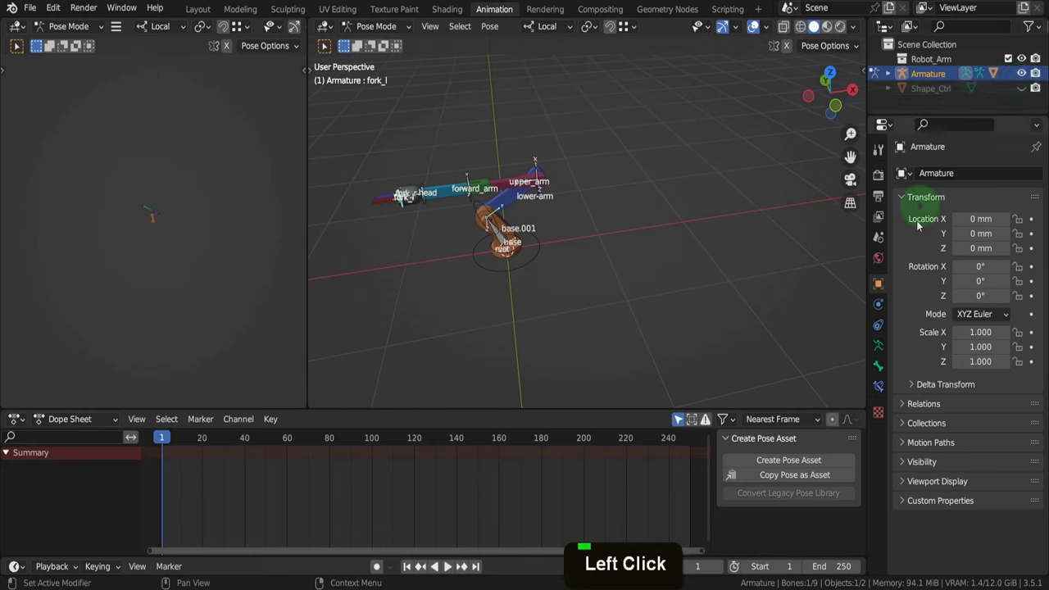
Turn off the display of bone axes and bone names for the armature
click(879, 344)
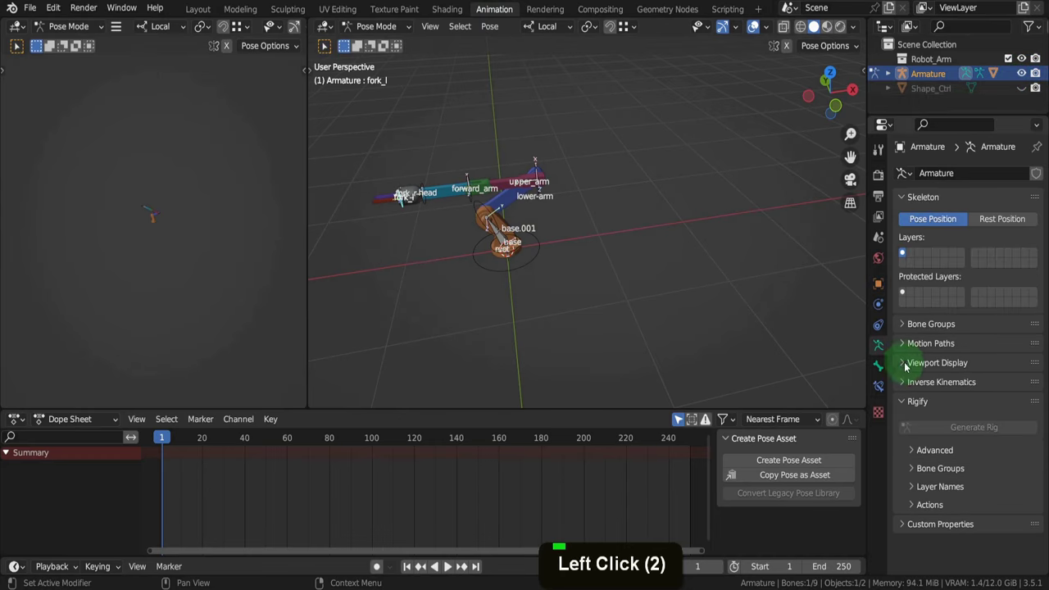
click(904, 364)
click(957, 467)
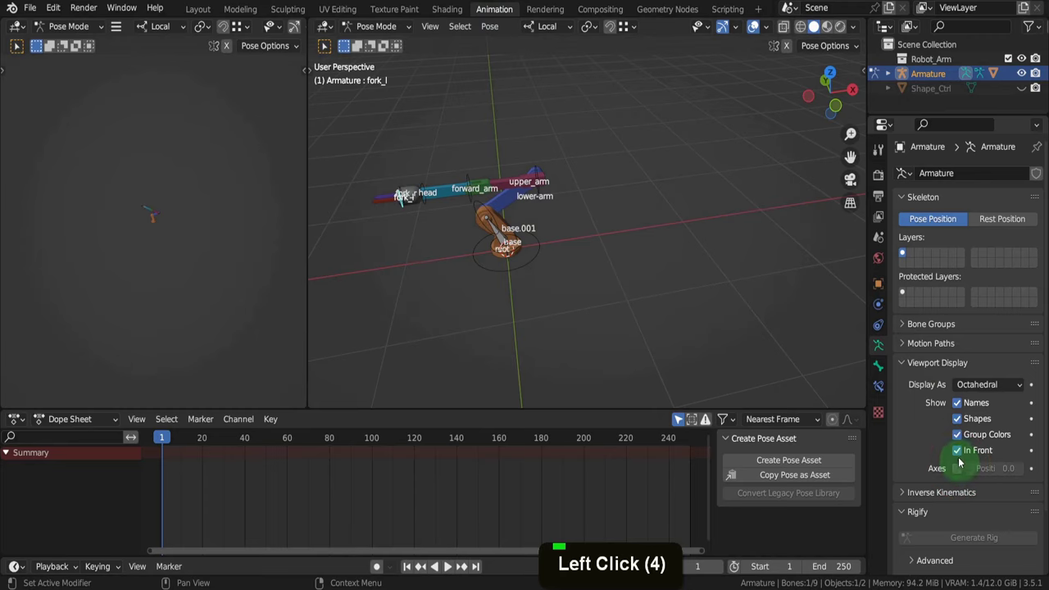
click(957, 402)
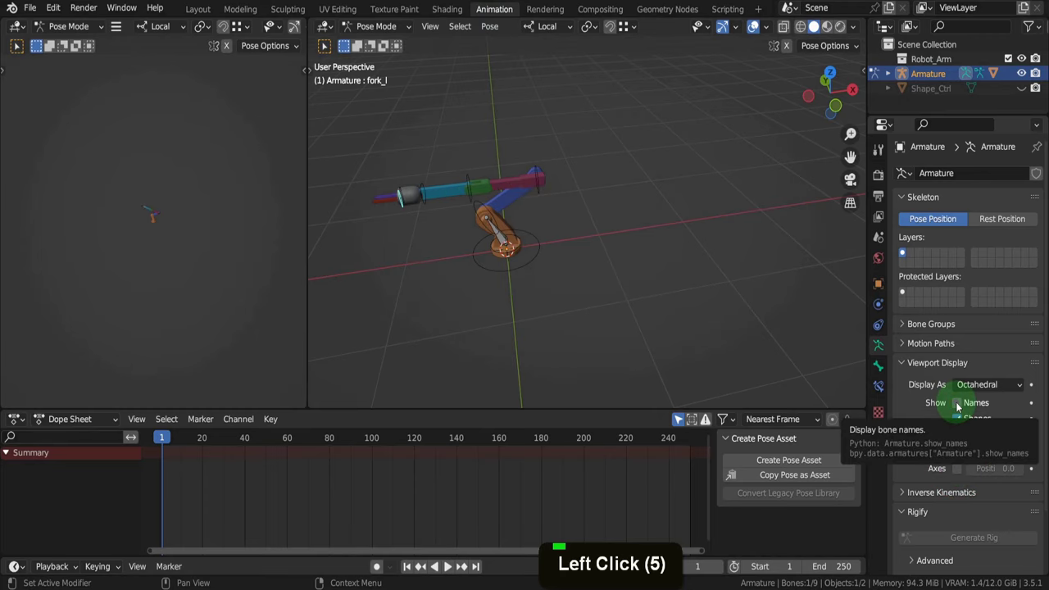
View the robot arm from an angle and change the Dope Sheet area to the Graph Editor
middle_drag(581, 247, 558, 213)
scroll(558, 208, up, 1)
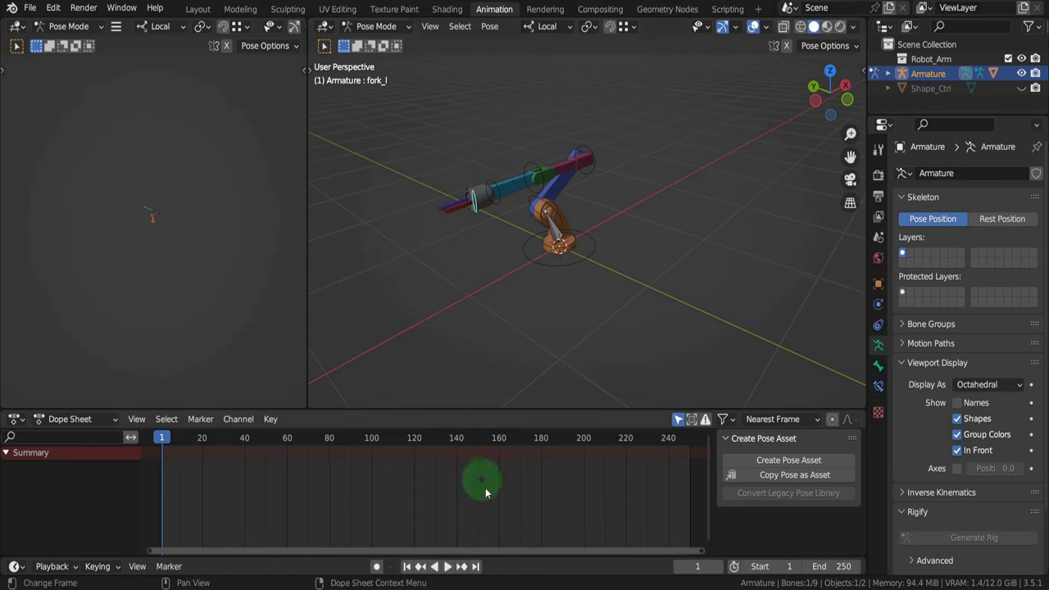
mouse_move(512, 558)
mouse_down()
mouse_move(533, 496)
mouse_move(520, 565)
mouse_up()
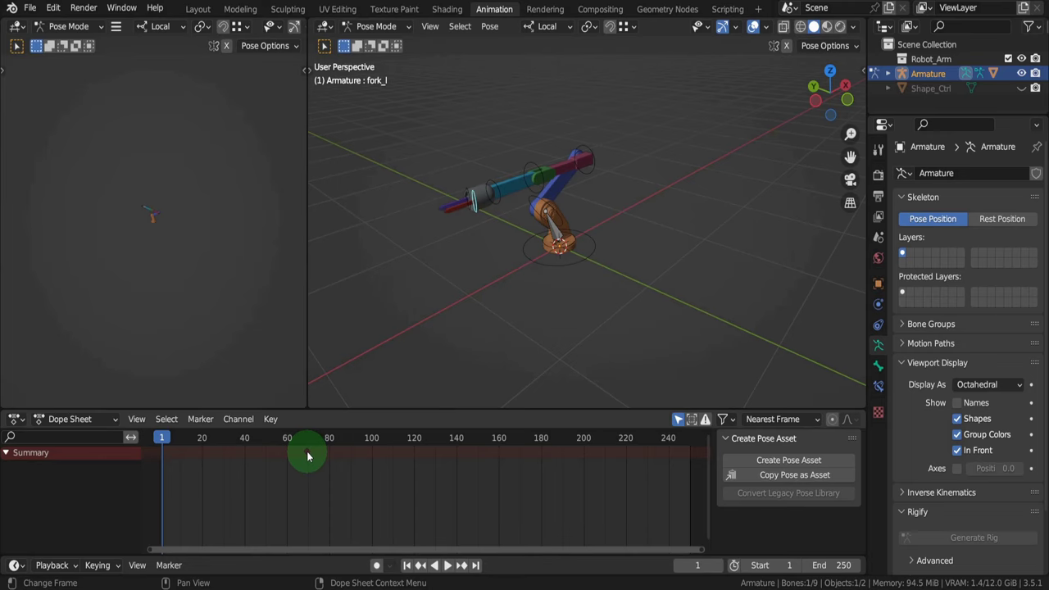
key(ctrl+Tab)
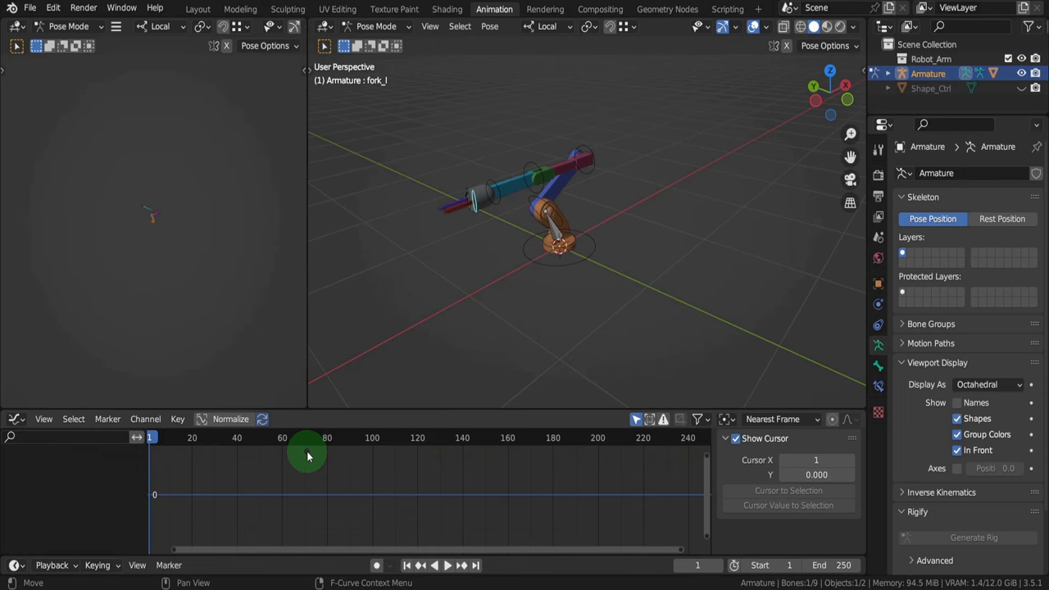
Change the Graph Editor area back to the Dope Sheet and frame the robot arm closely in the secondary viewport
key(ctrl+Tab)
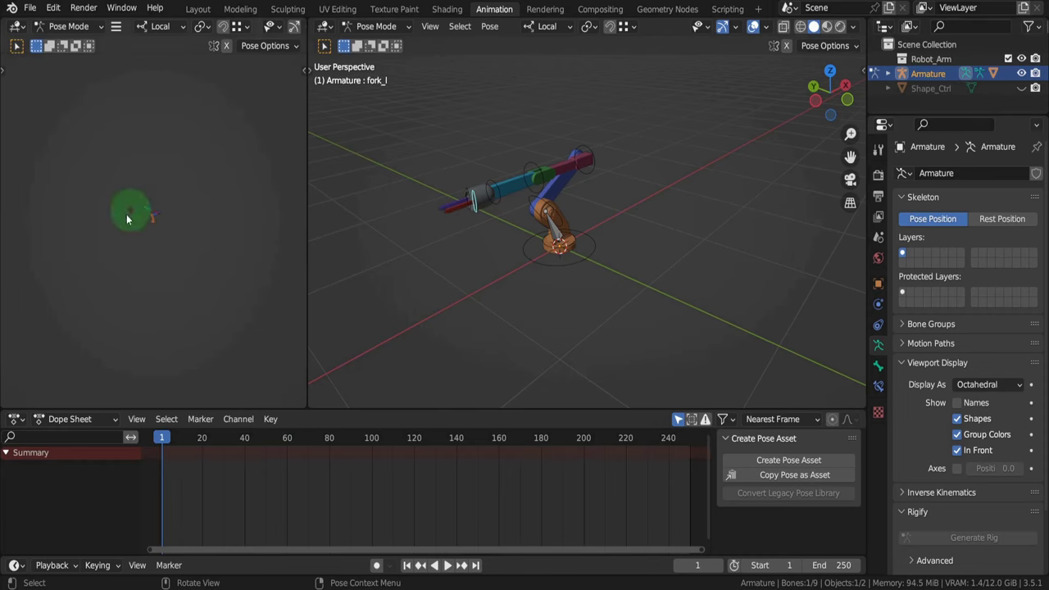
scroll(119, 231, up, 7)
scroll(238, 167, up, 2)
mouse_move(217, 167)
middle_down()
mouse_move(198, 180)
mouse_move(208, 184)
middle_up()
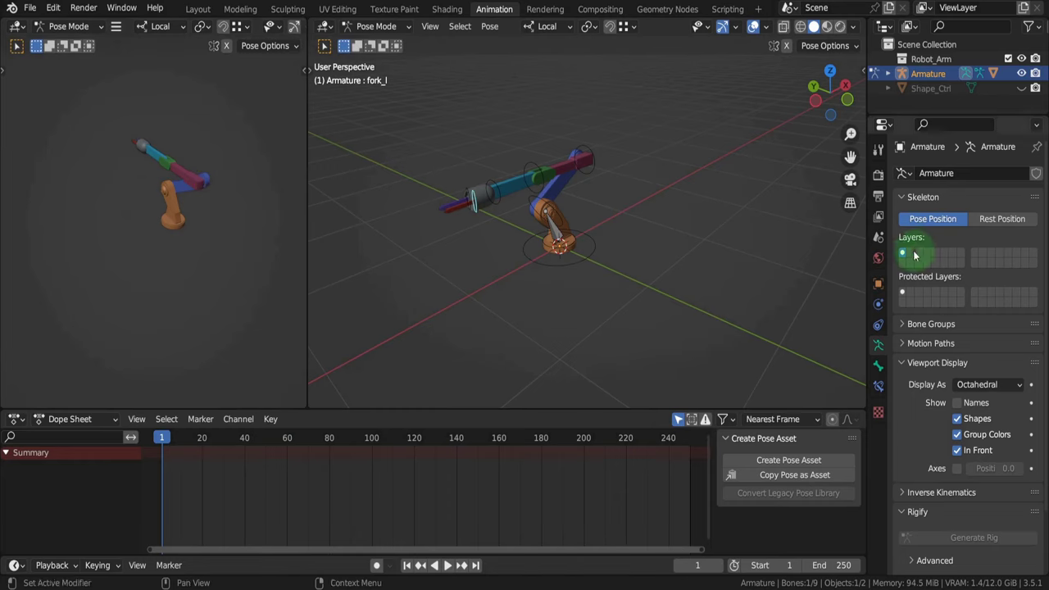
Move the base.001 bone to the bone layer directly below the first one
click(572, 233)
click(577, 235)
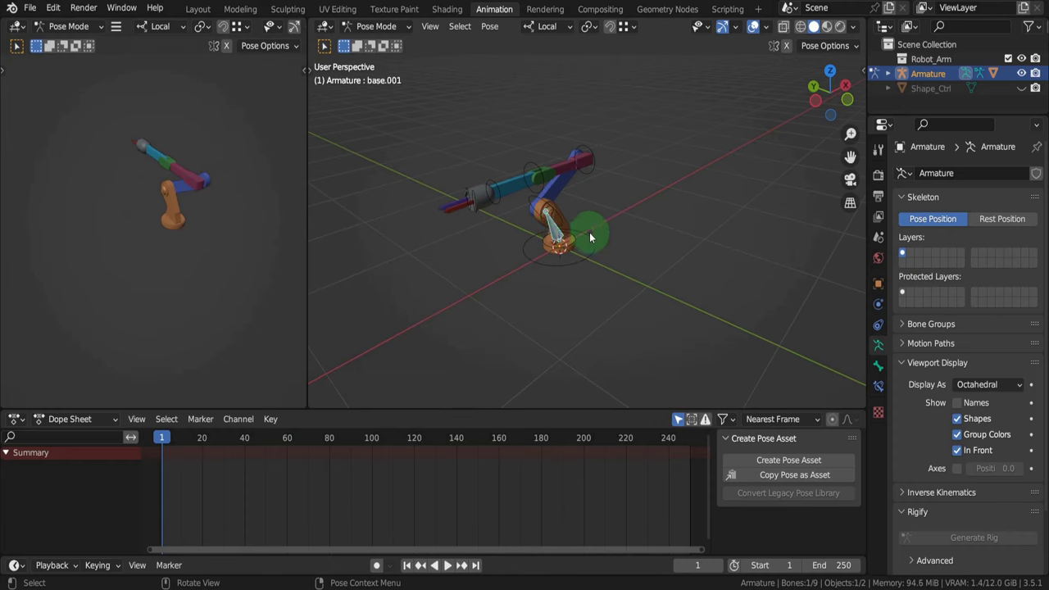
key(m)
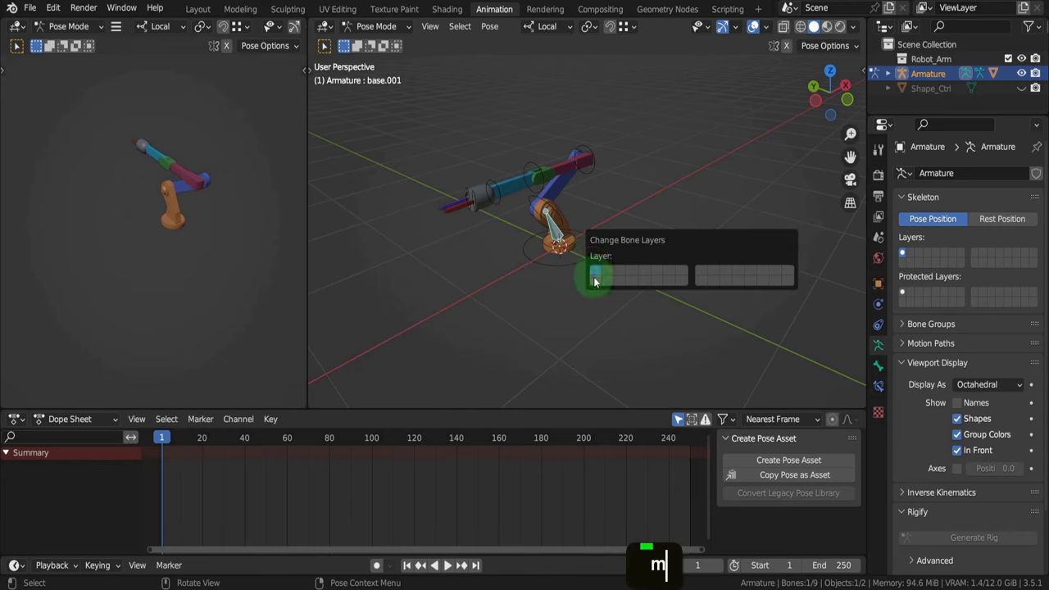
click(594, 279)
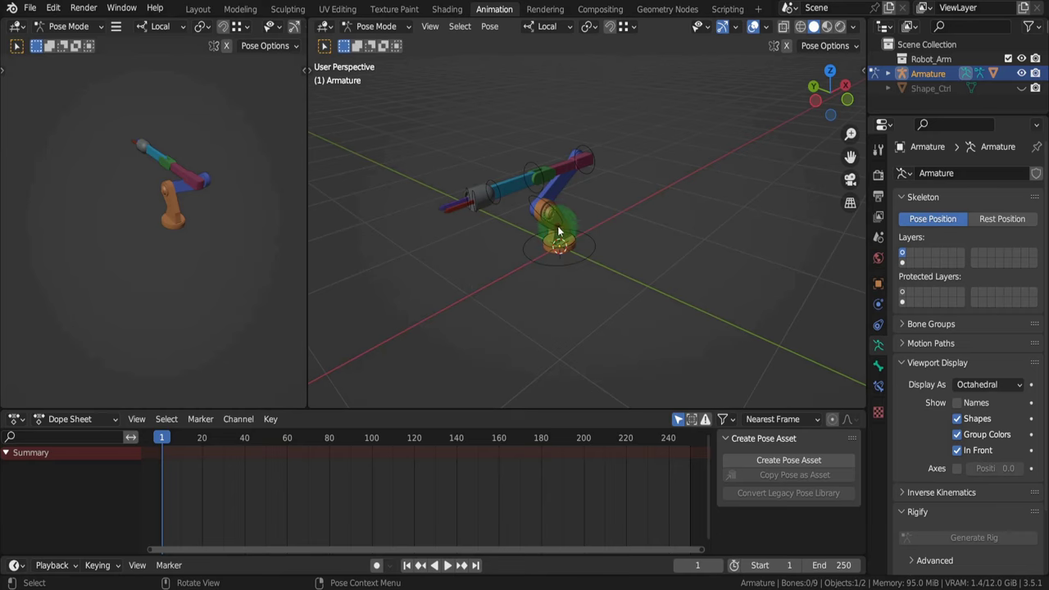
Insert a location and rotation keyframe for all visible bones at frame 1
key(a)
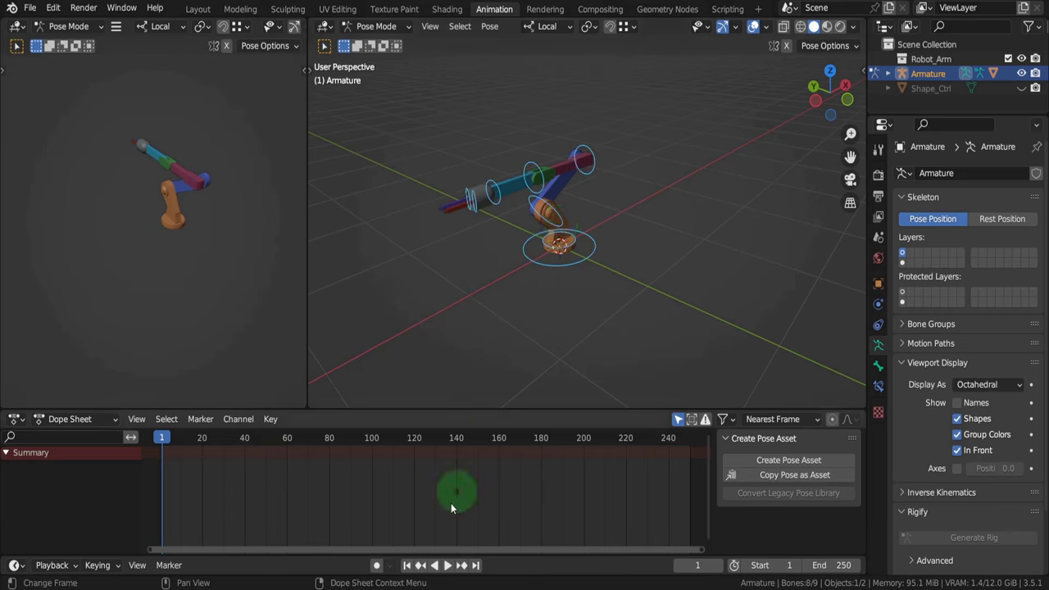
click(407, 565)
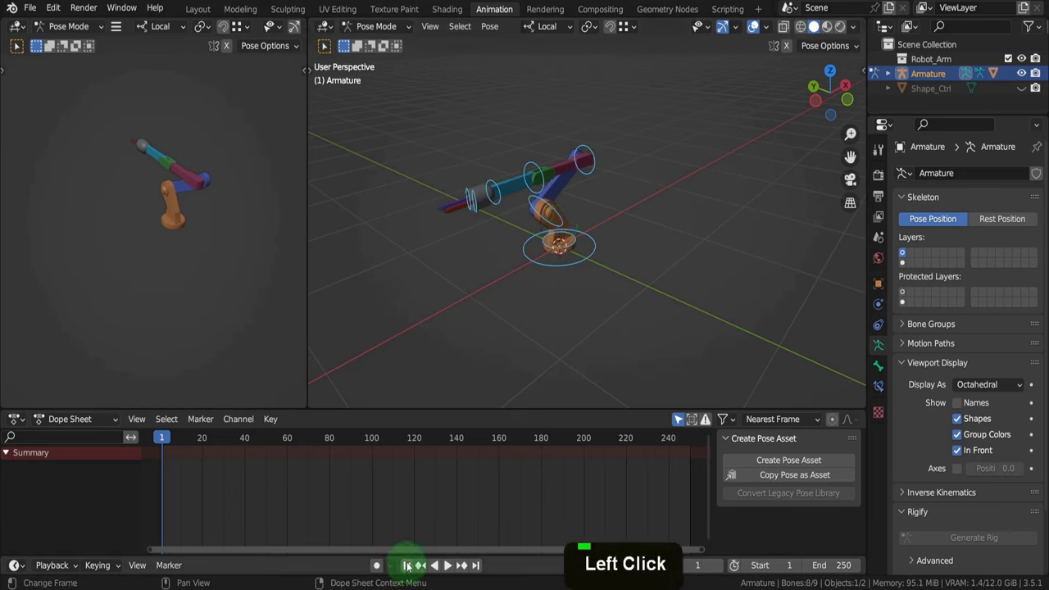
click(163, 460)
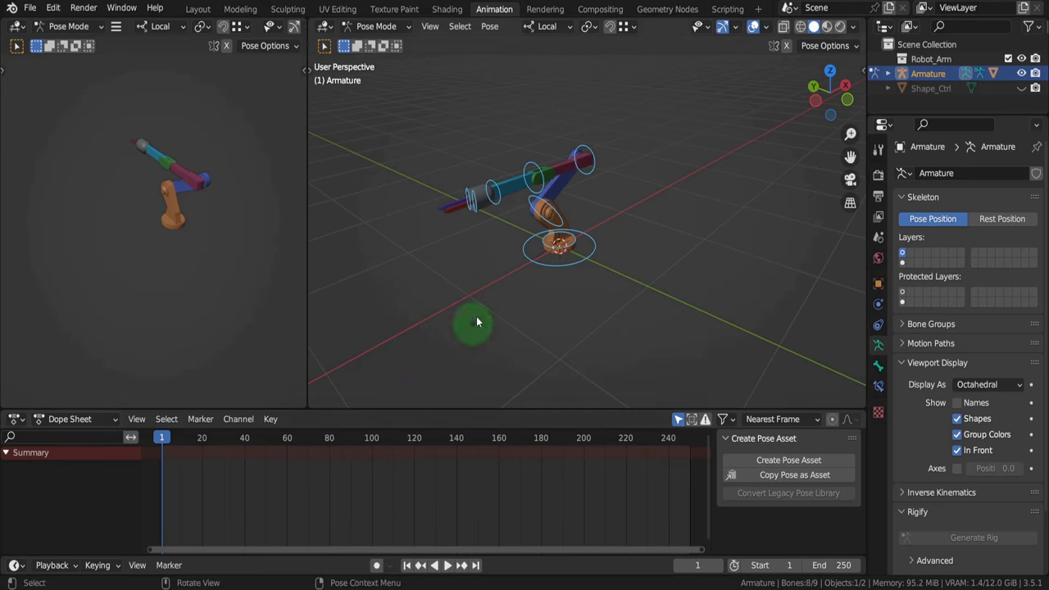
key(i)
click(387, 275)
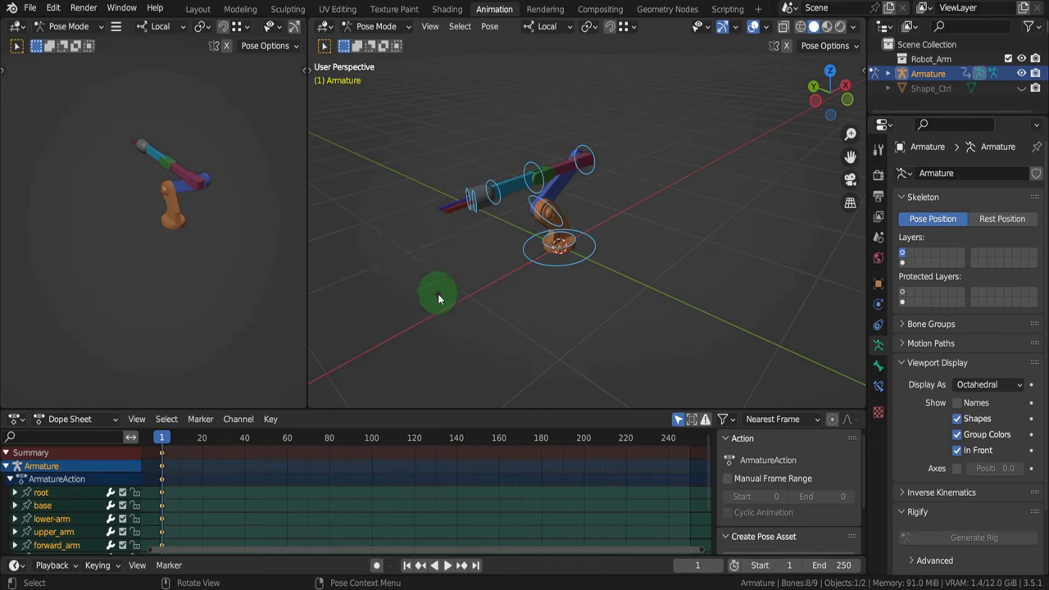
Turn on auto keying and set the base bone's Z rotation to about 3.4 at frame 48
click(377, 566)
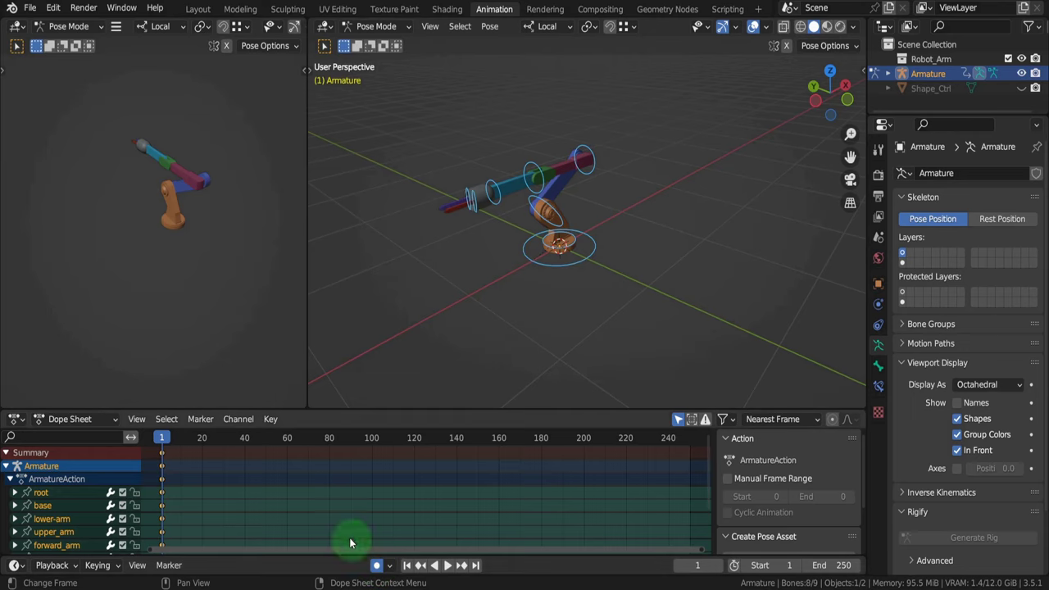
click(260, 441)
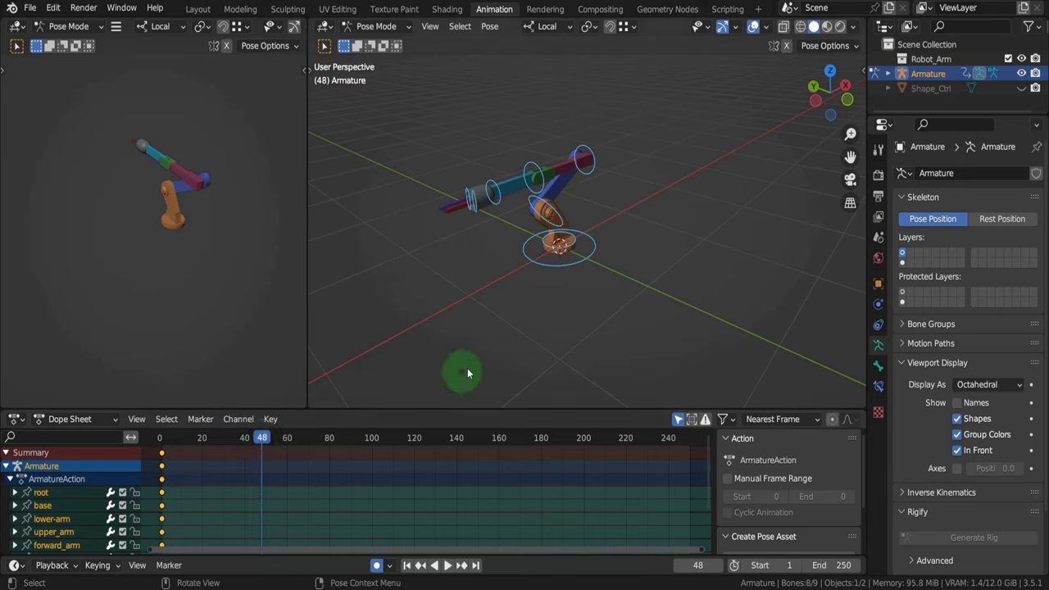
click(572, 246)
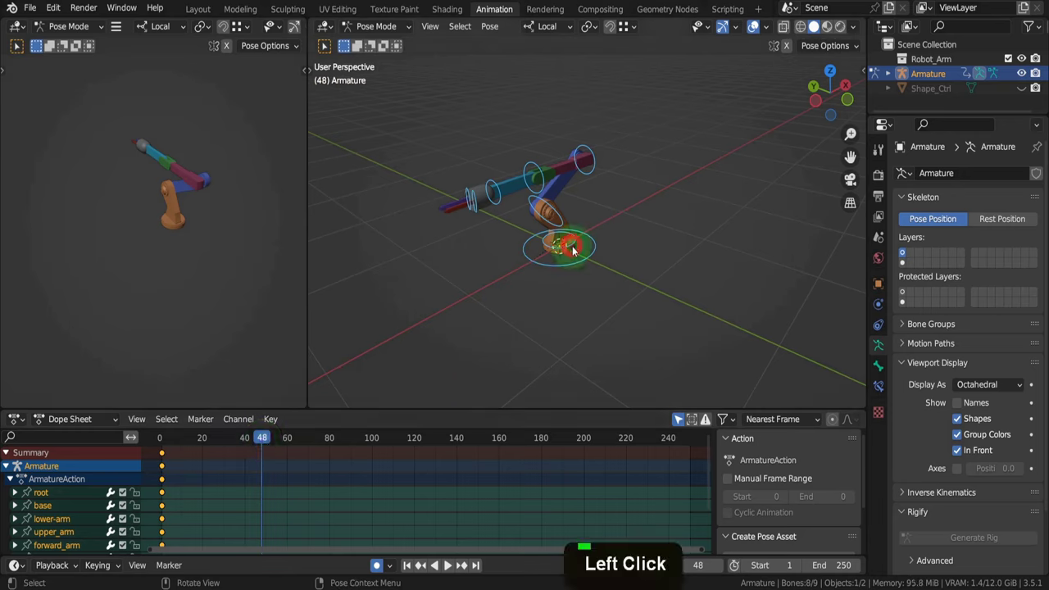
key(n)
drag(742, 205, 707, 232)
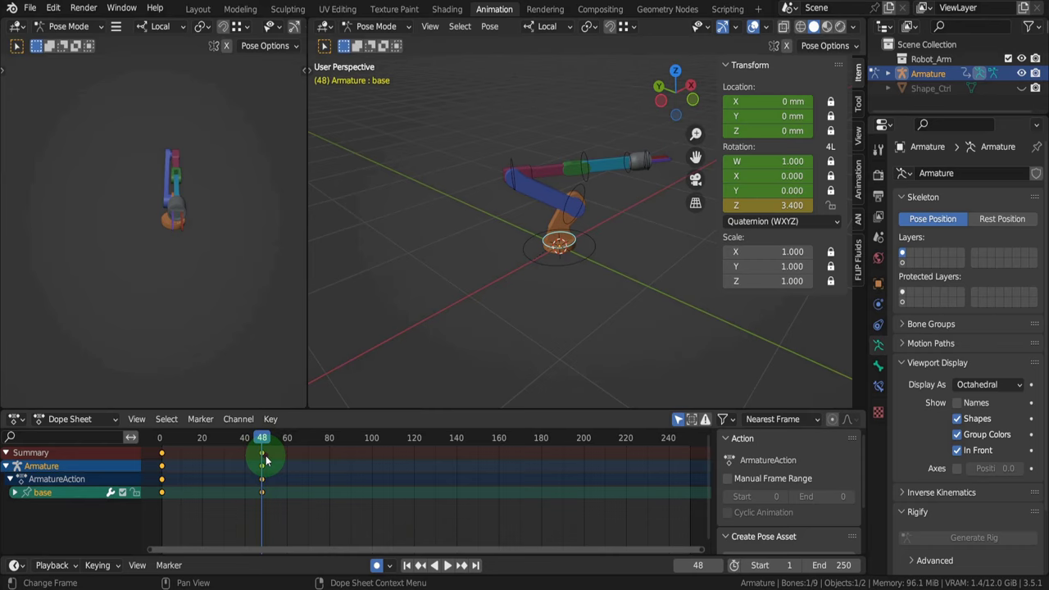
drag(257, 437, 262, 463)
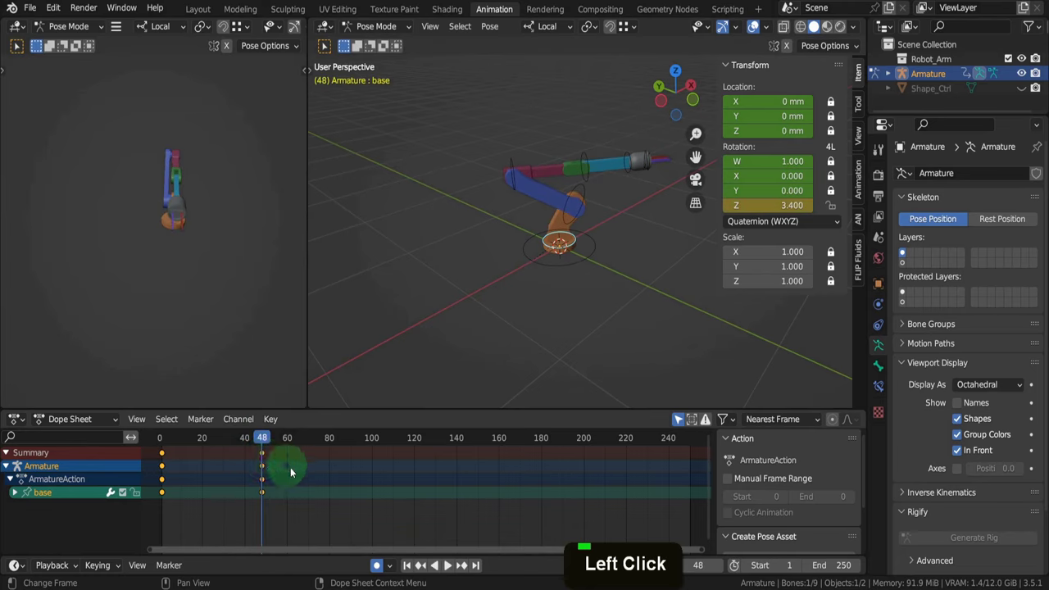
At frame 48, set the Z rotation of the upper_arm bone to about -2.4 and the lower-arm bone to about 3.3
click(549, 240)
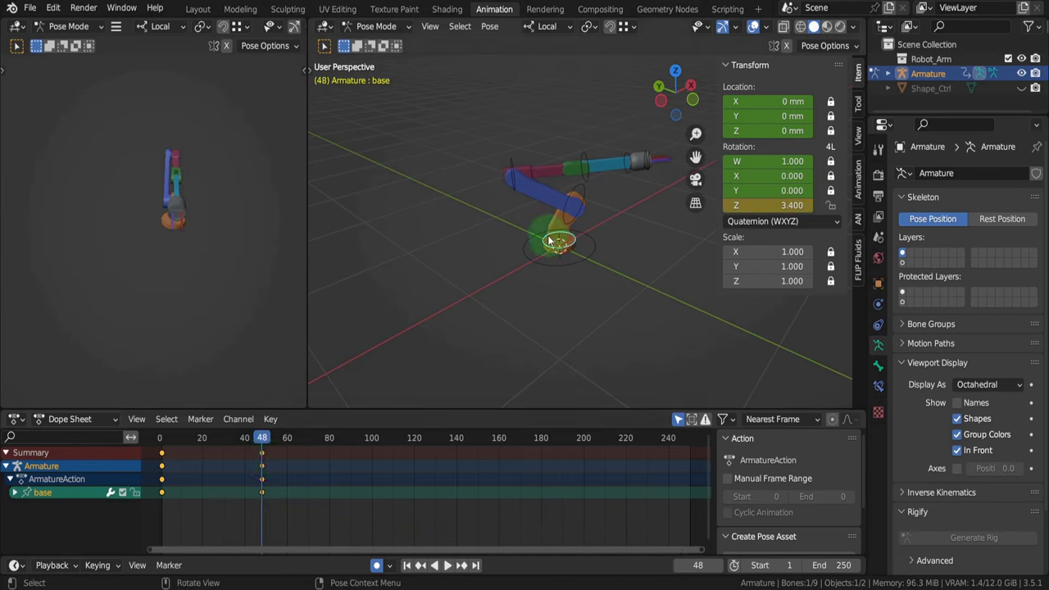
click(512, 164)
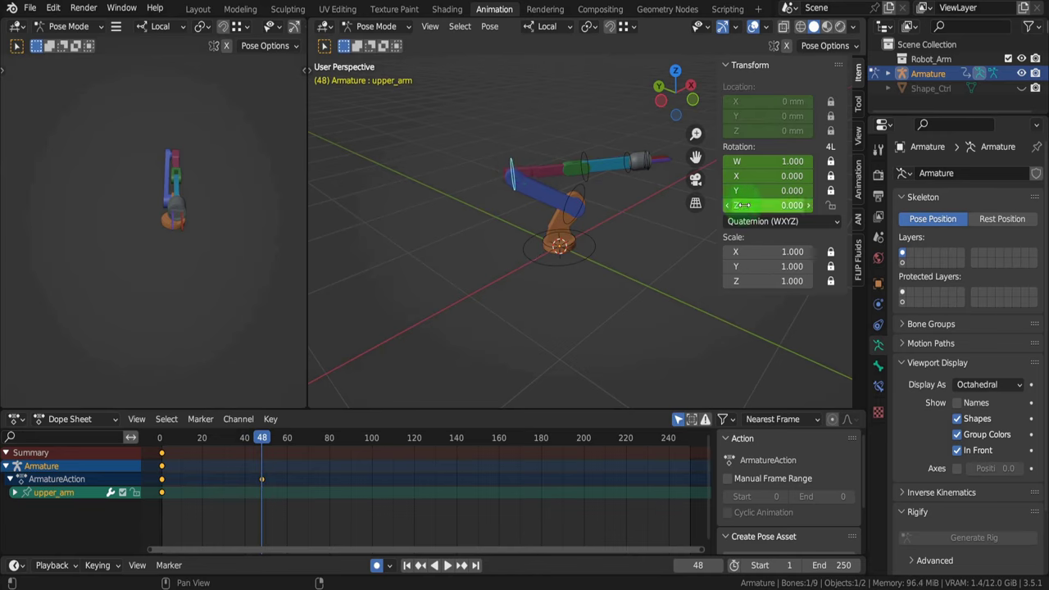
drag(741, 205, 680, 205)
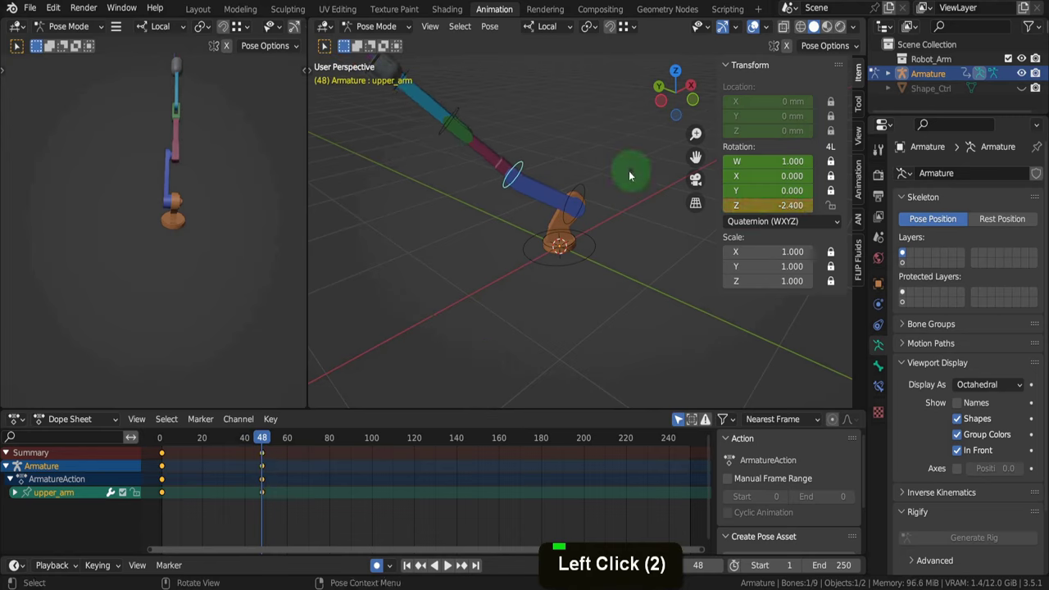
click(578, 188)
drag(754, 211, 991, 210)
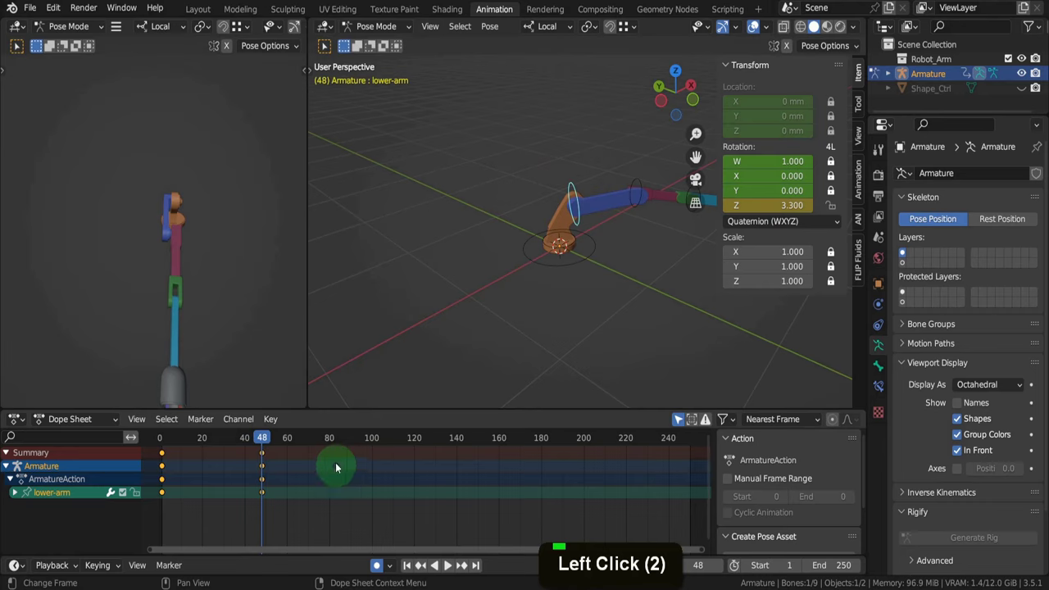
At frame 96, rotate the head bone with a trackball rotation in front view so the gripper tilts further downward
drag(363, 450, 364, 444)
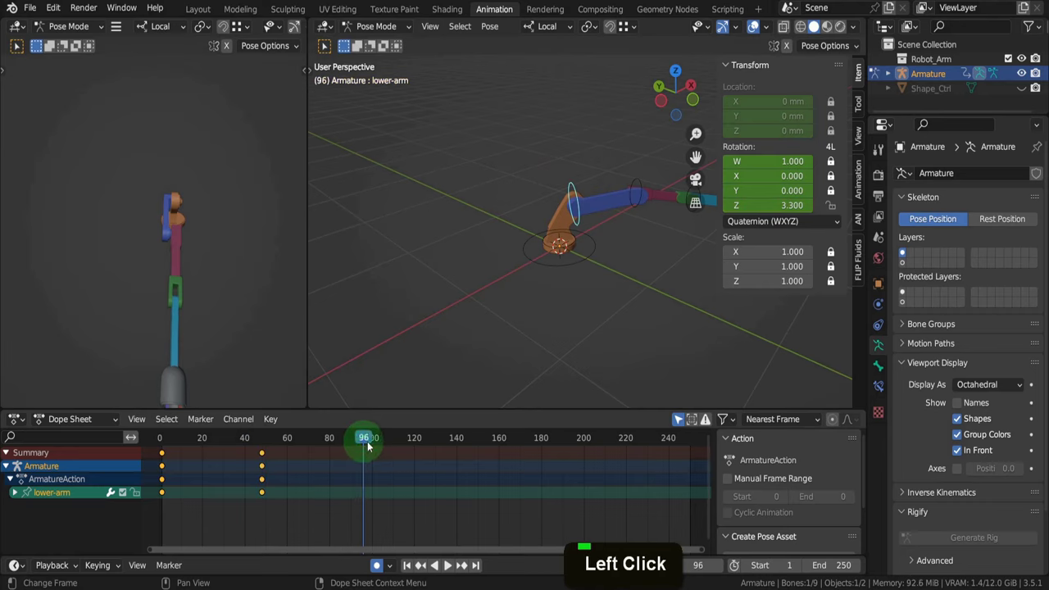
click(548, 286)
key(KP_1)
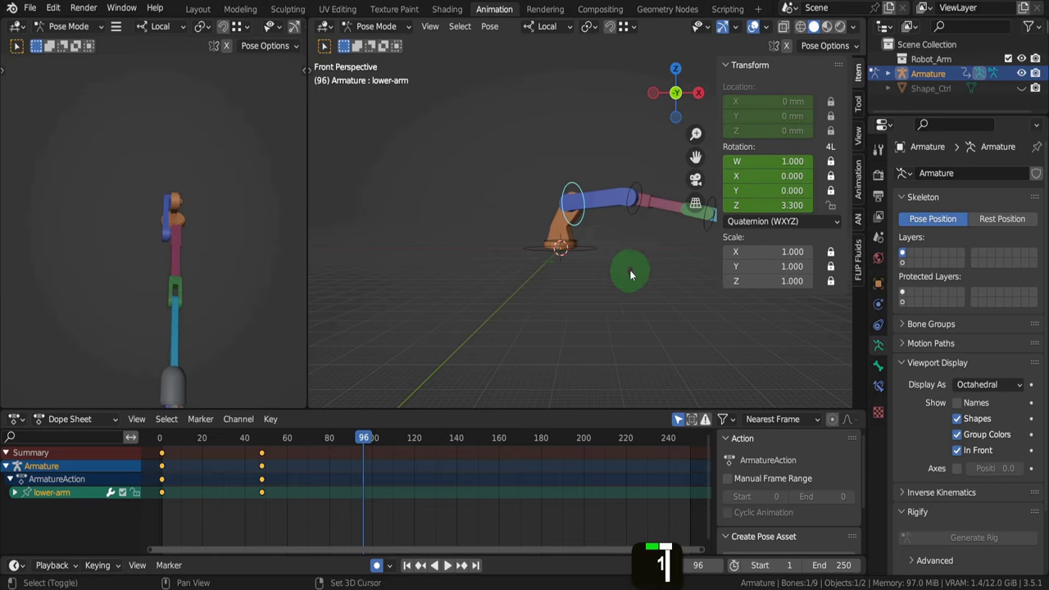
shift+middle_drag(628, 270, 488, 272)
click(583, 216)
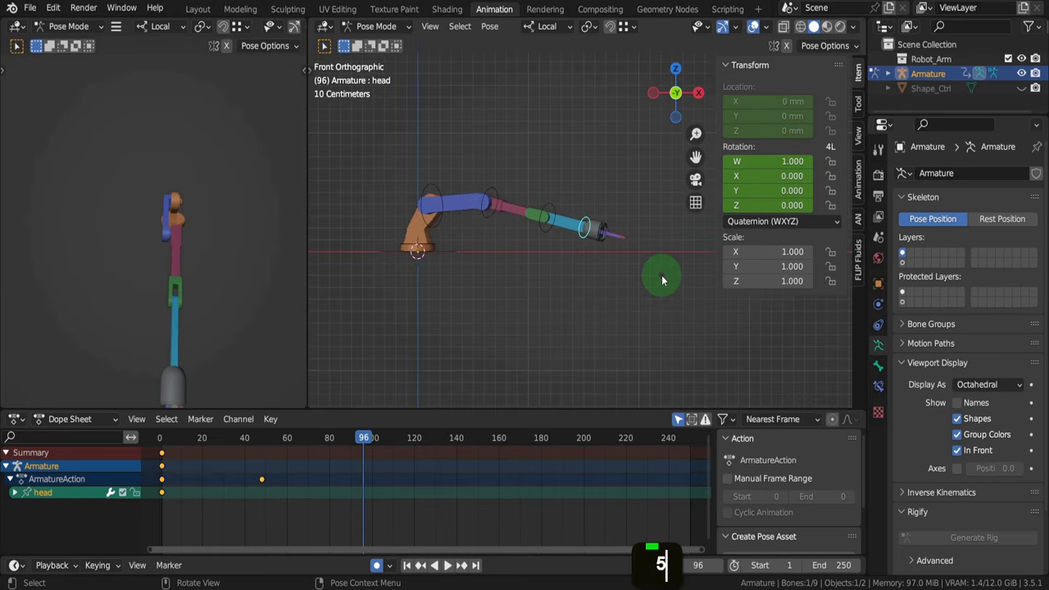
scroll(619, 251, up, 3)
key(r)
key(r)
mouse_move(639, 311)
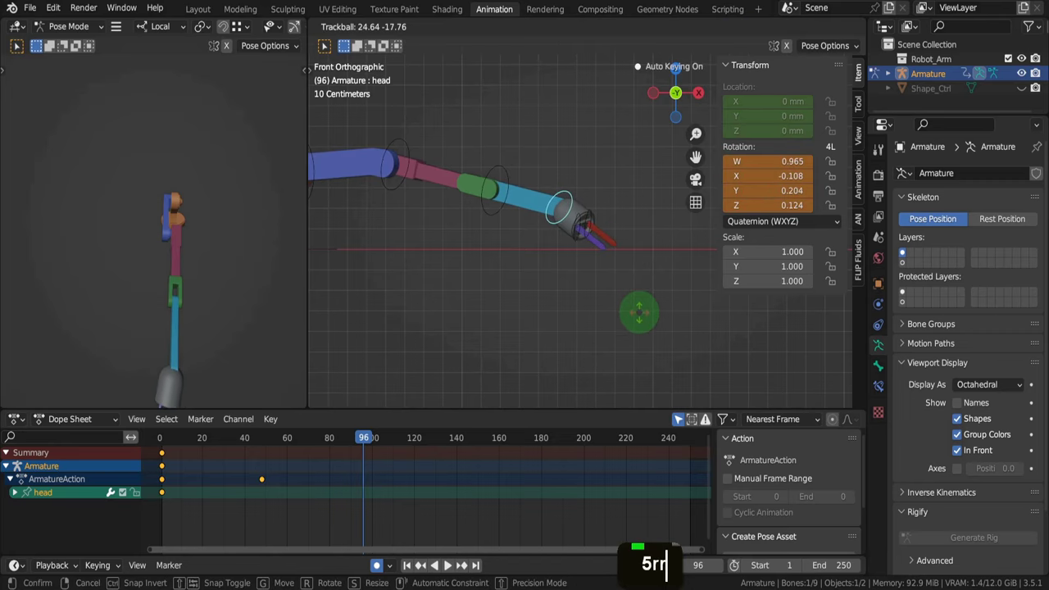
click(639, 312)
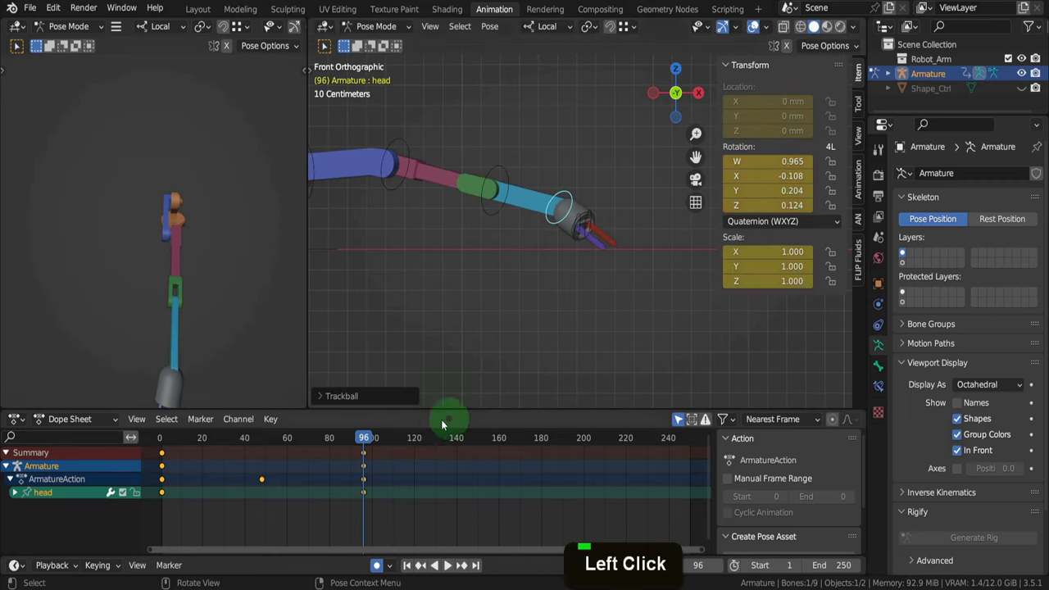
Insert location and rotation keyframes for the fork_l and fork_r bones at frame 80
drag(363, 437, 330, 438)
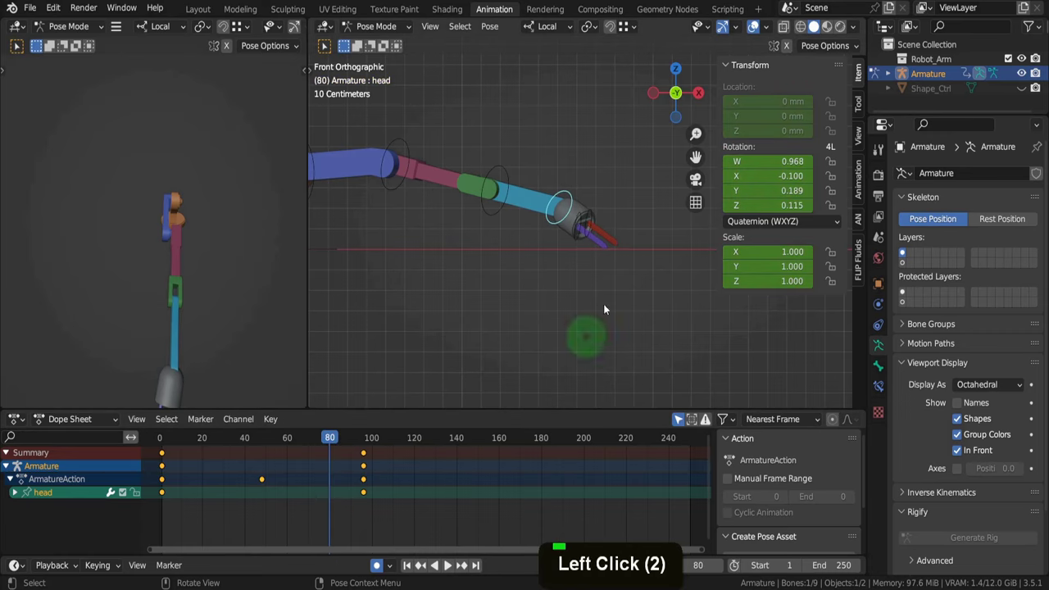
click(594, 216)
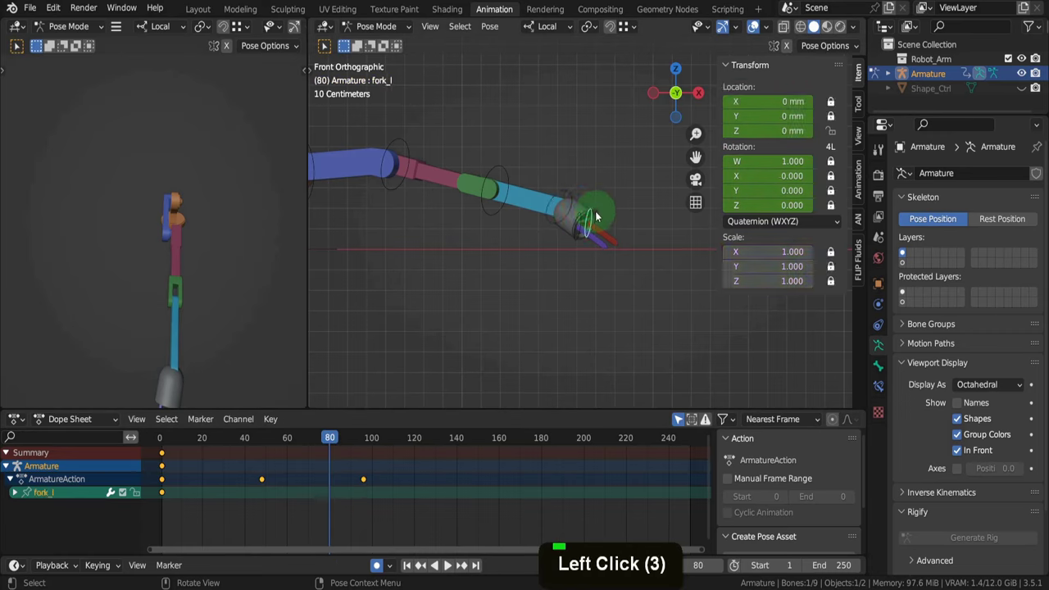
key(i)
click(595, 210)
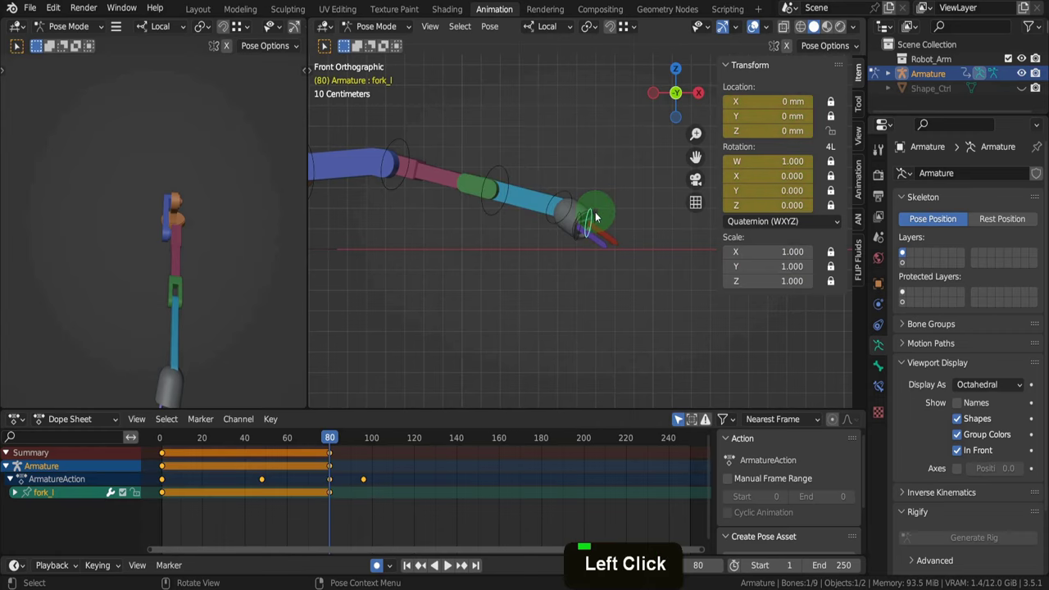
click(578, 216)
key(i)
click(579, 215)
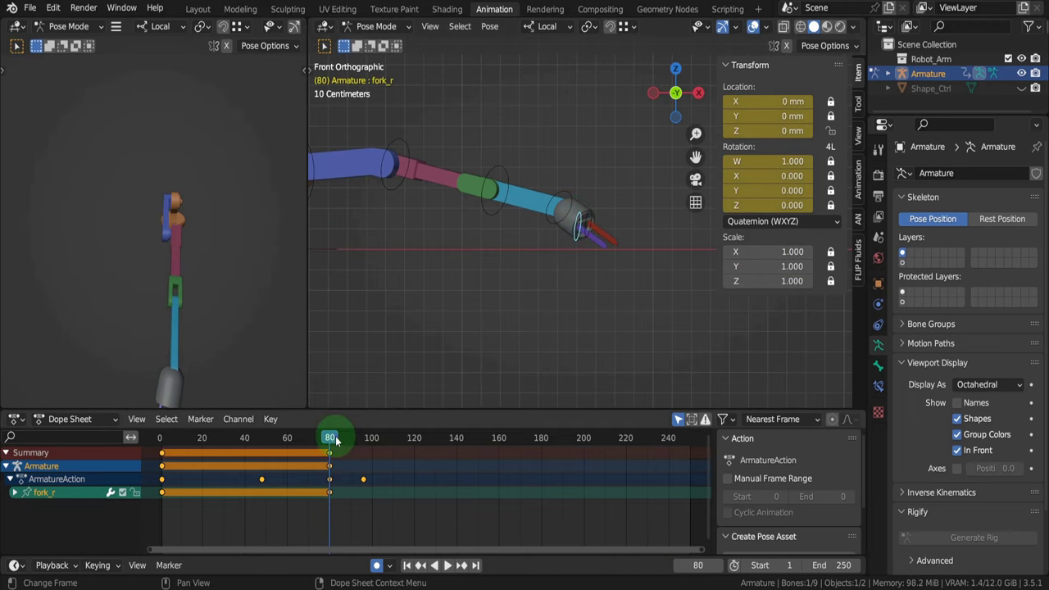
At frame 96, close the gripper by moving fork_r to about 58 mm and fork_l to about -48 mm in Z
drag(332, 440, 365, 446)
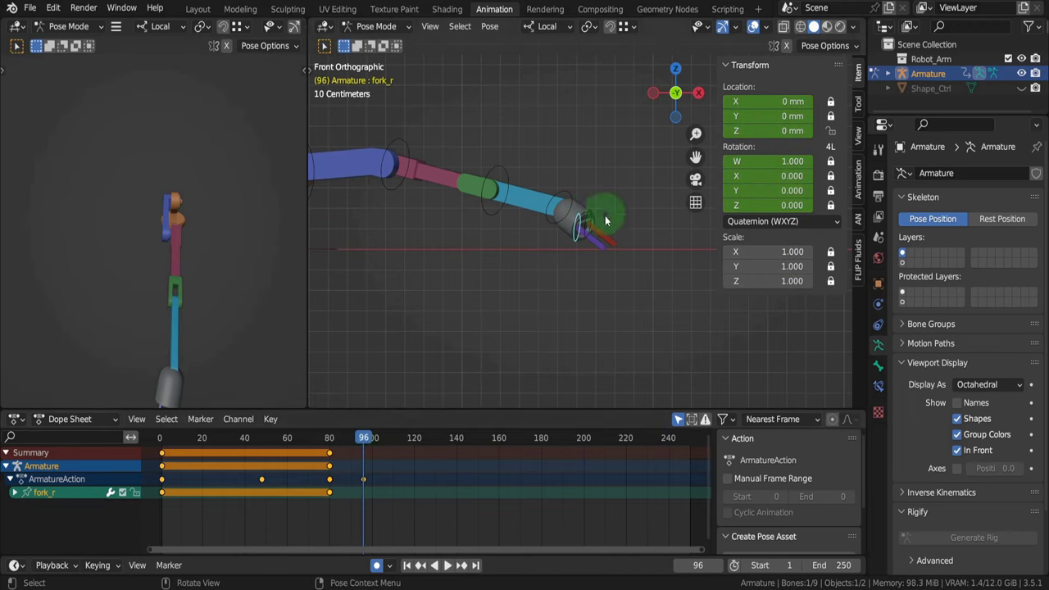
key(g)
click(604, 240)
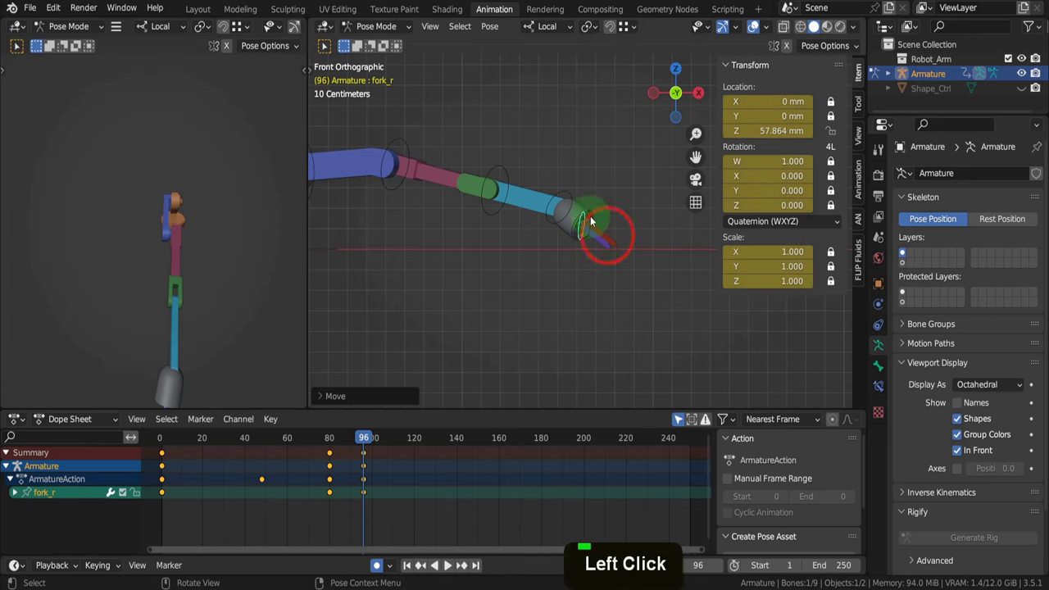
click(590, 211)
key(g)
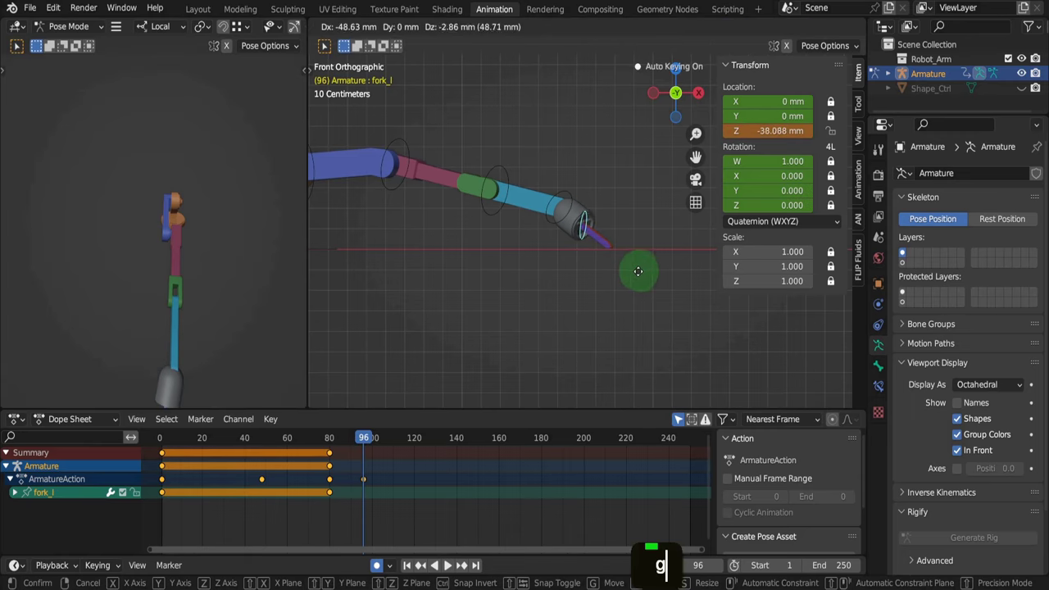
click(628, 276)
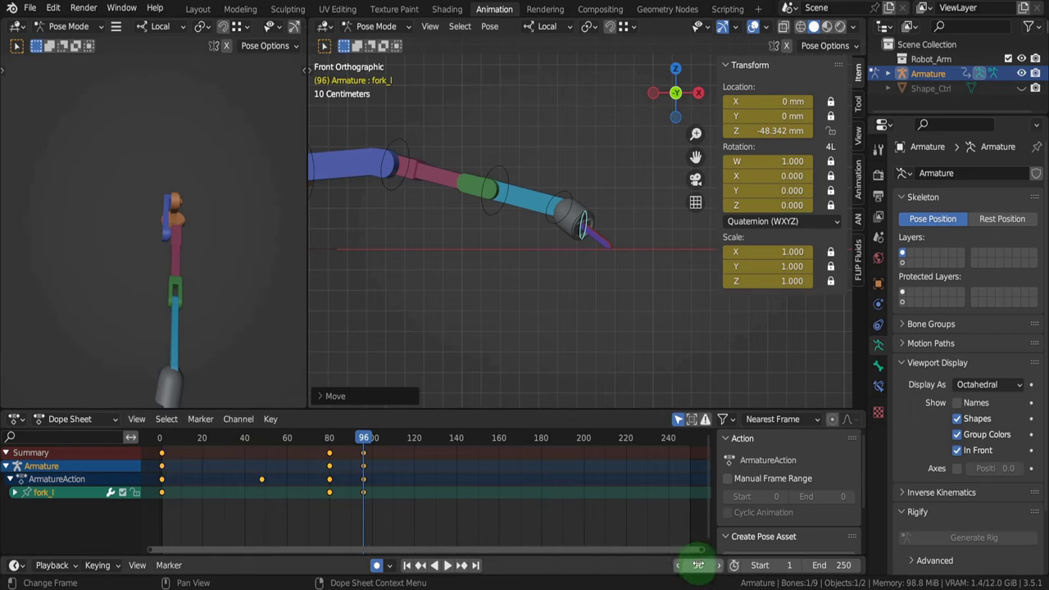
Insert location and rotation keyframes for all bones of the armature at frame 106, ten frames further on
double_click(702, 565)
key(Right)
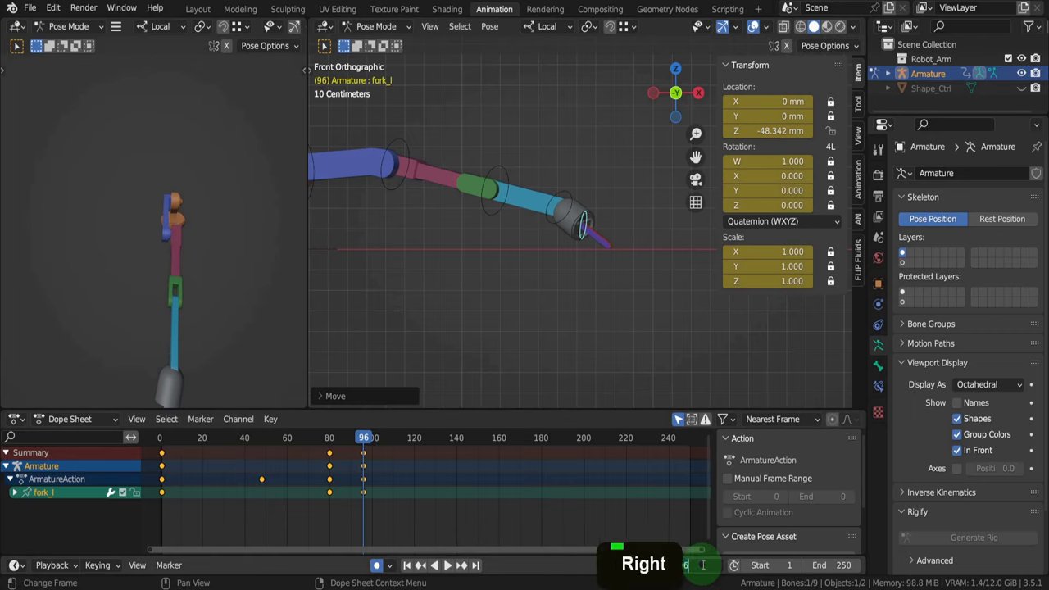
text(+10)
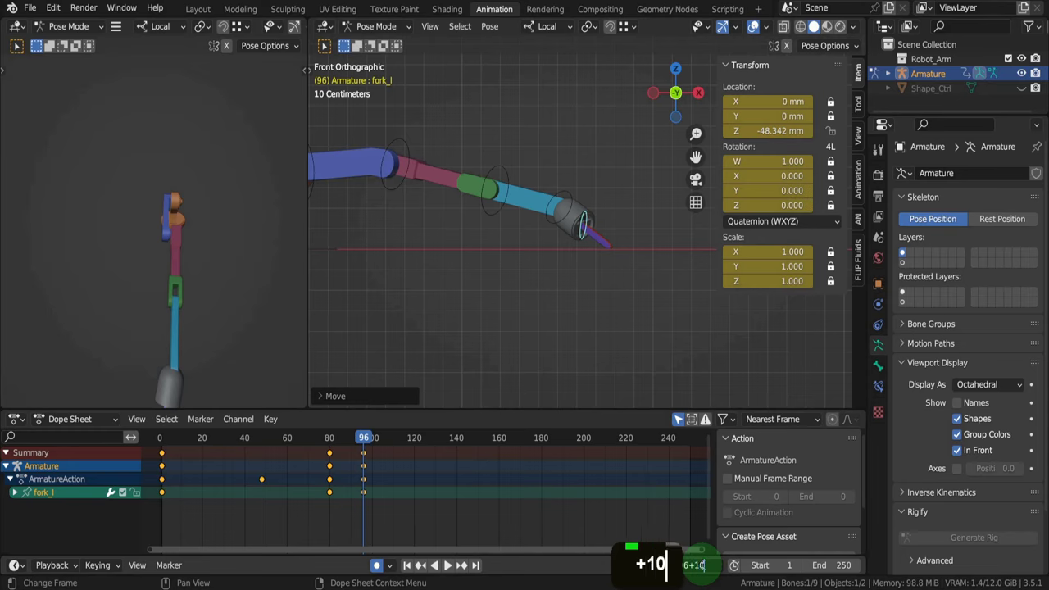
key(Return)
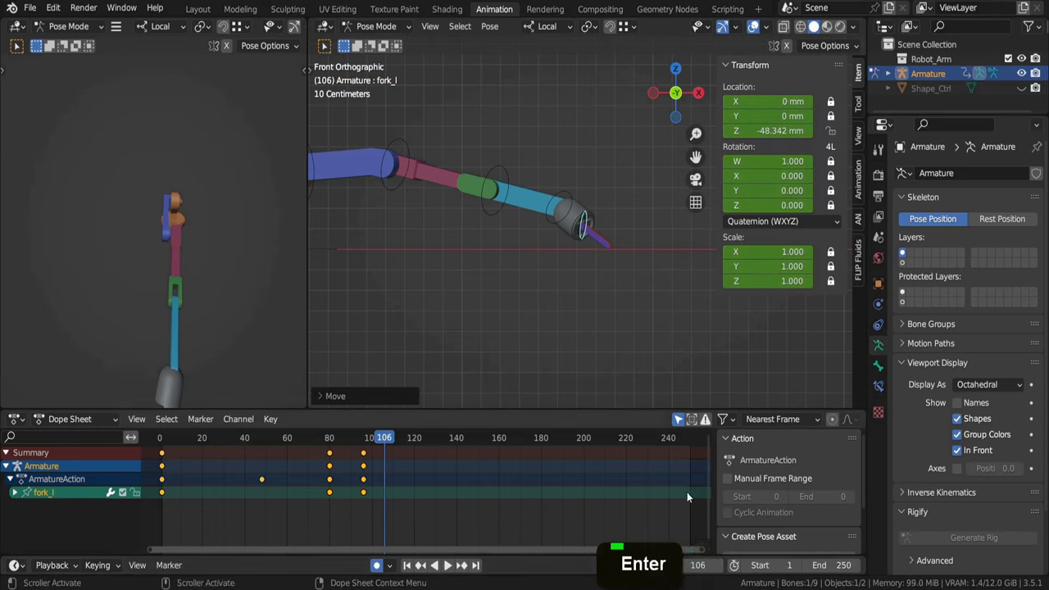
key(a)
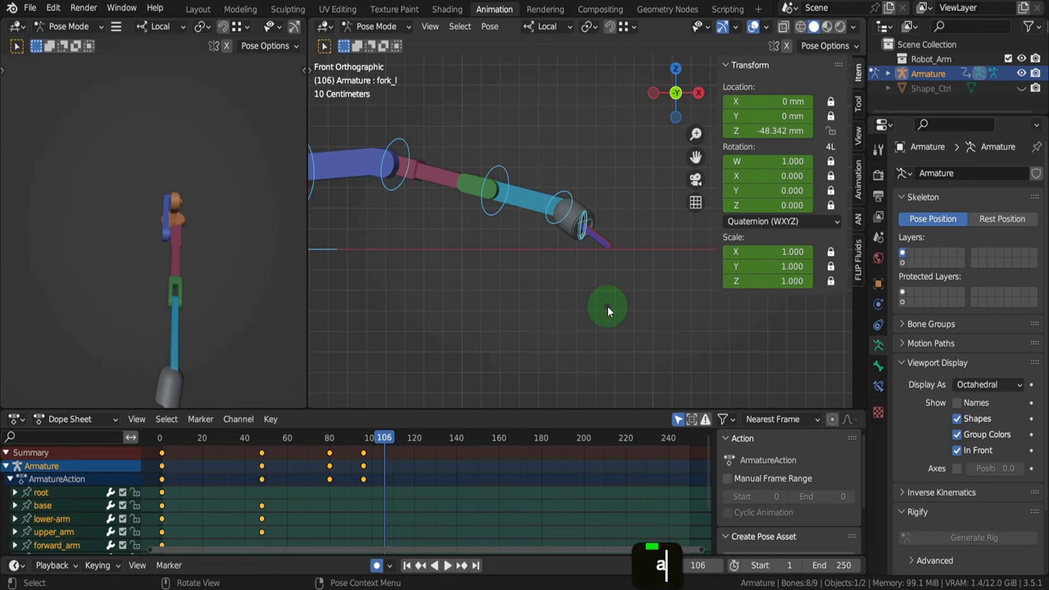
key(i)
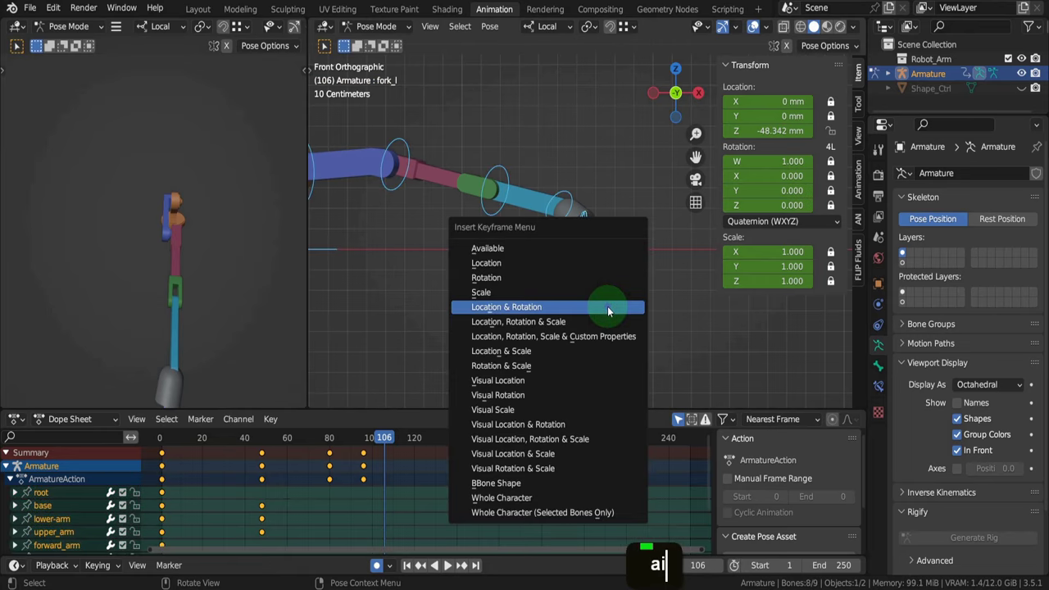
click(607, 307)
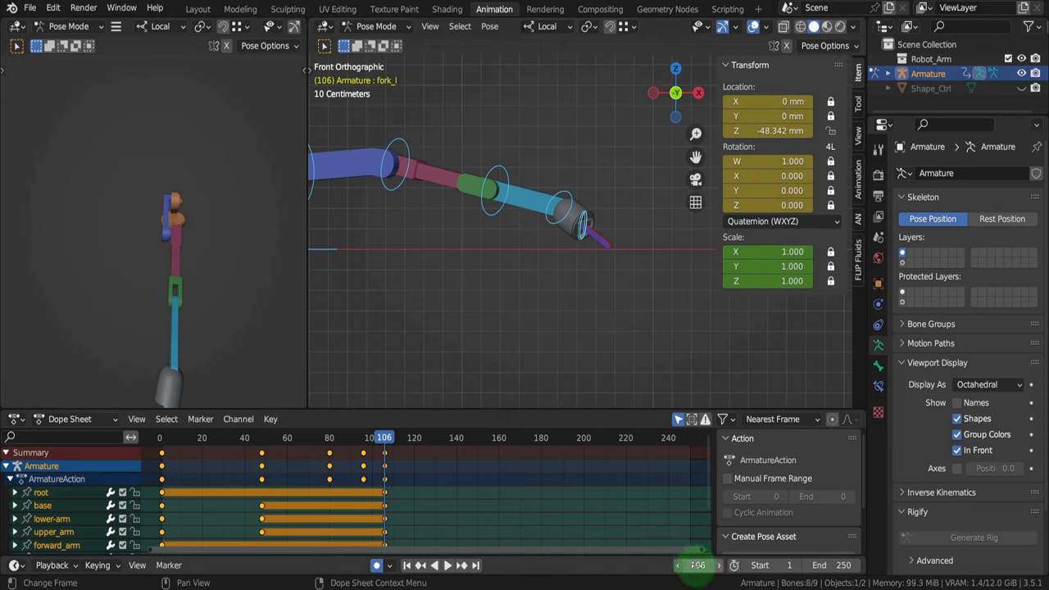
At frame 154, 48 frames further on, clear the rotation and location of all bones to key the rest pose
triple_click(698, 564)
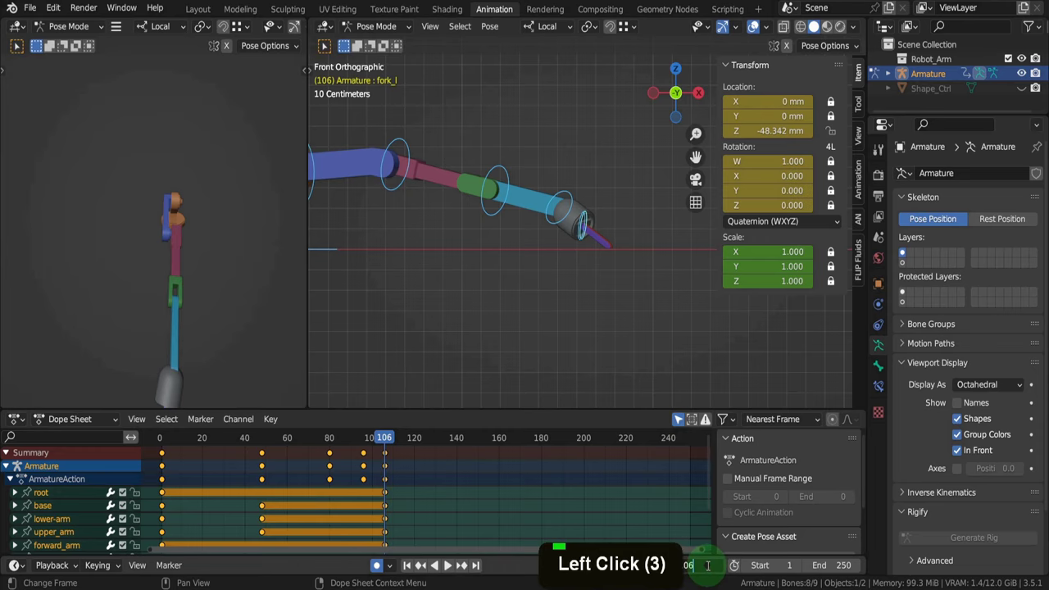
key(shift)
text(+48)
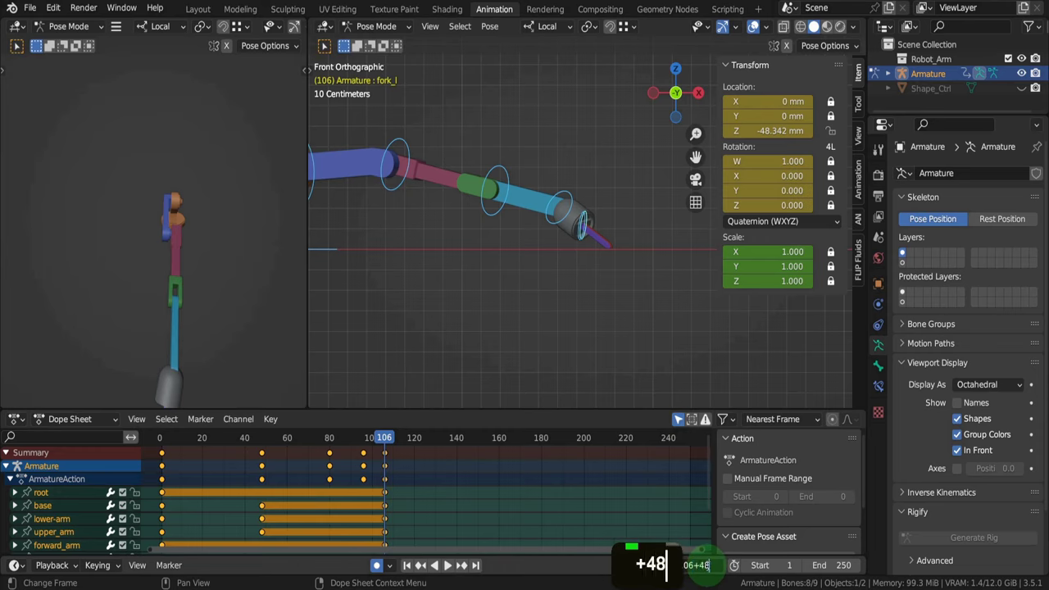
key(Return)
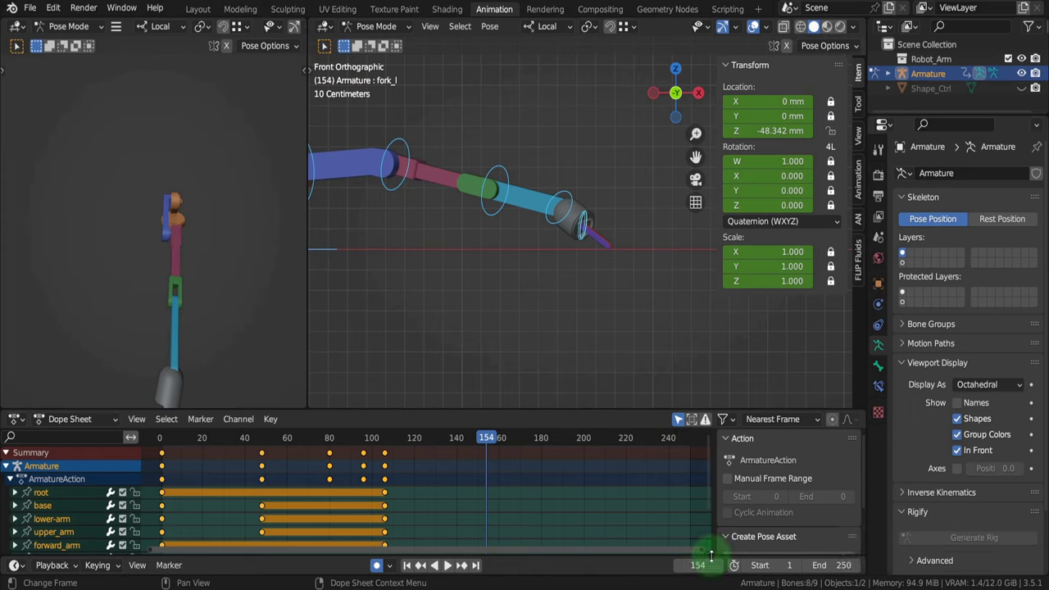
key(a)
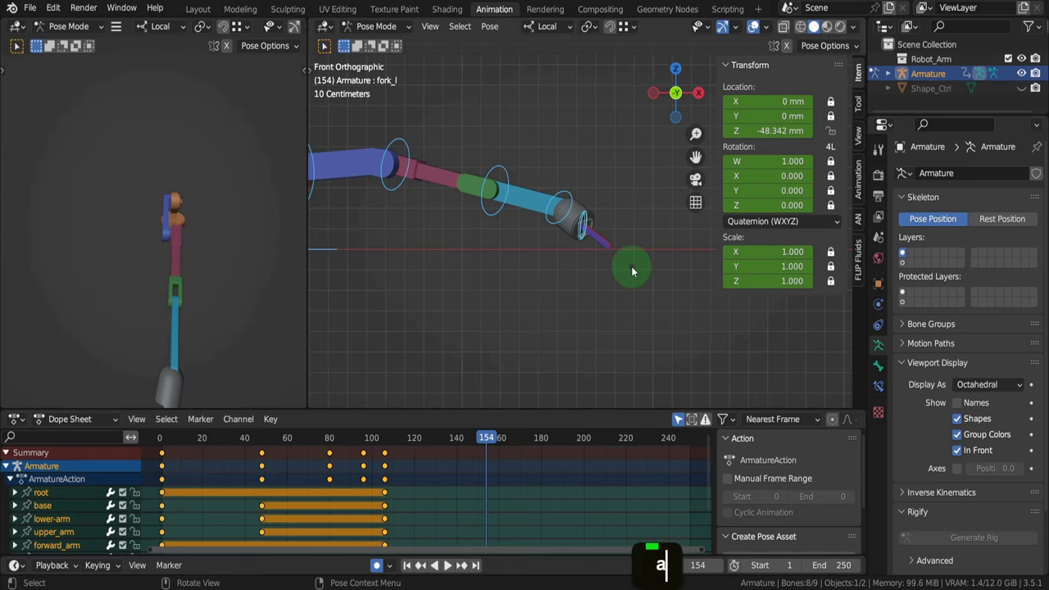
key(alt+r)
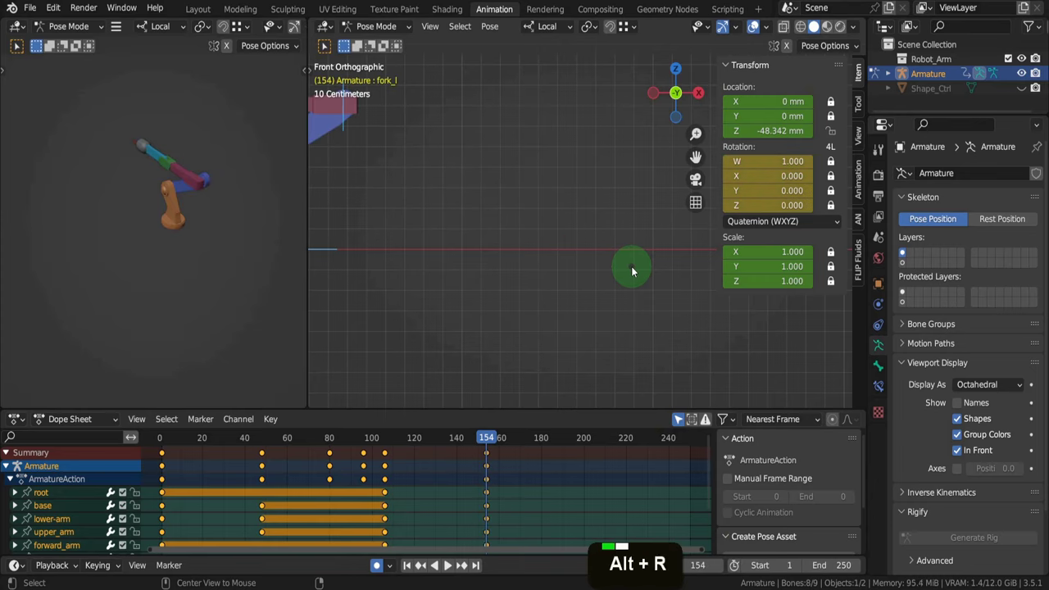
key(alt+g)
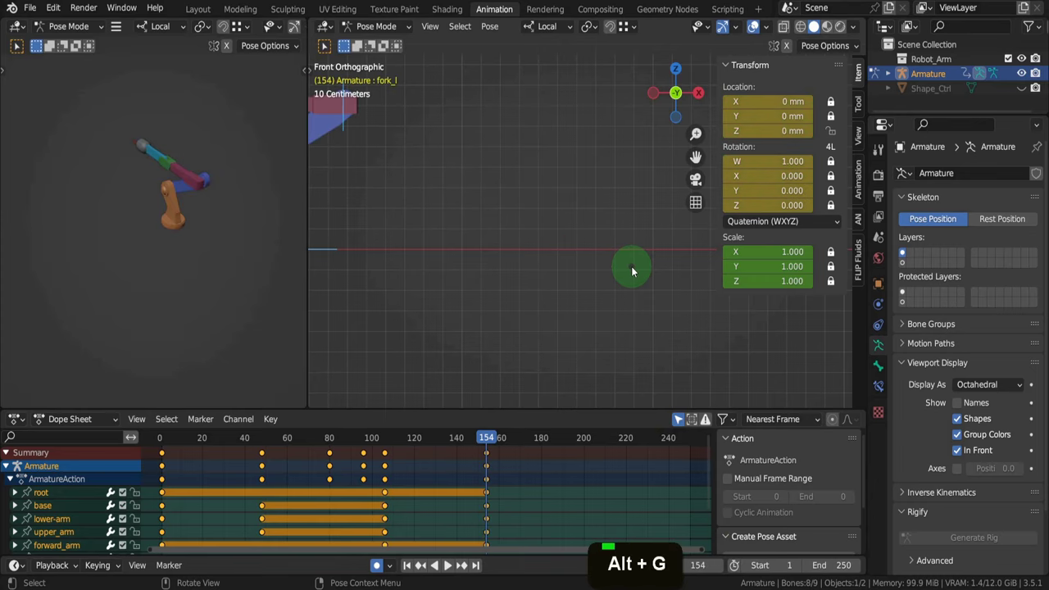
Set the animation's end frame to the current frame, 154, and play back the whole arm animation
key(ctrl+End)
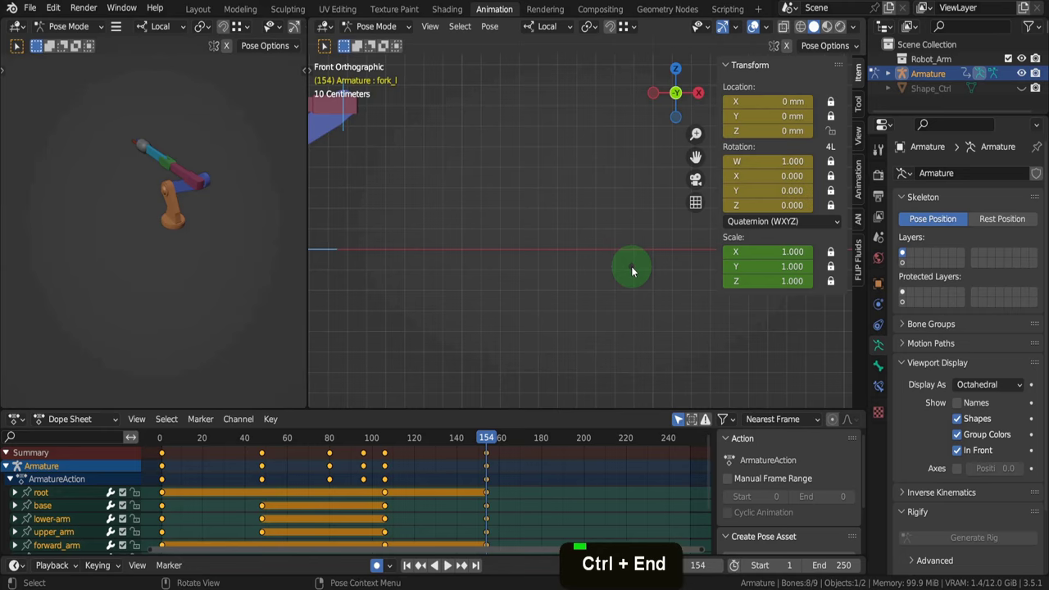
key(ctrl+End)
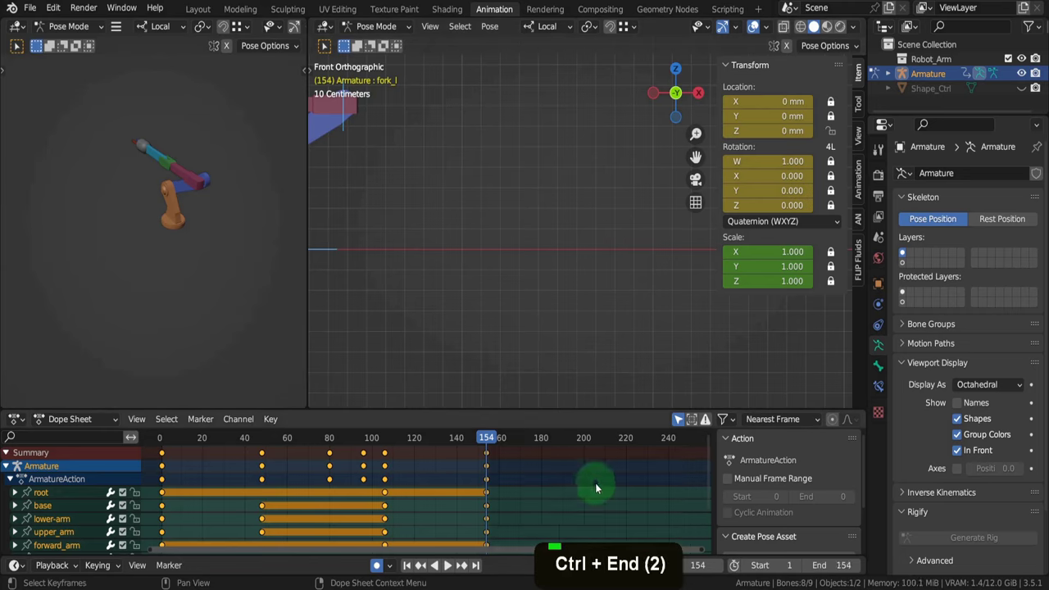
key(space)
scroll(575, 353, down, 2)
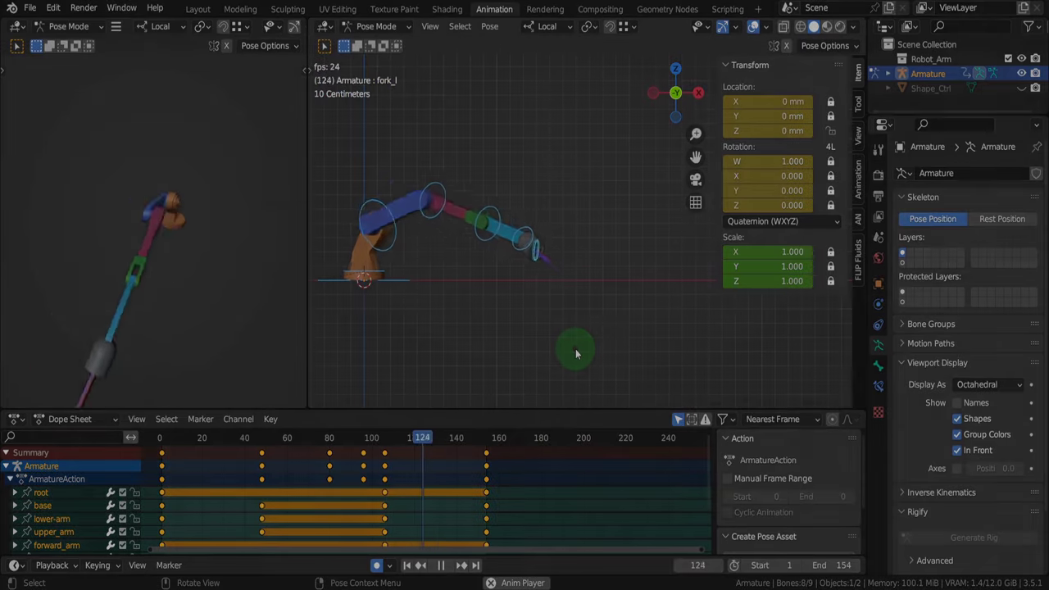
scroll(580, 352, down, 4)
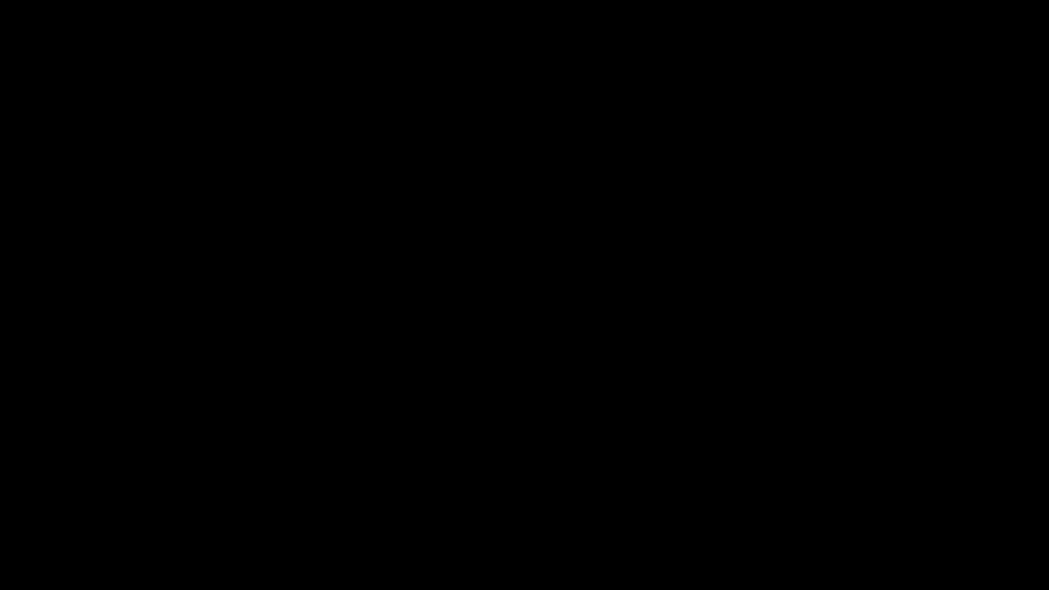